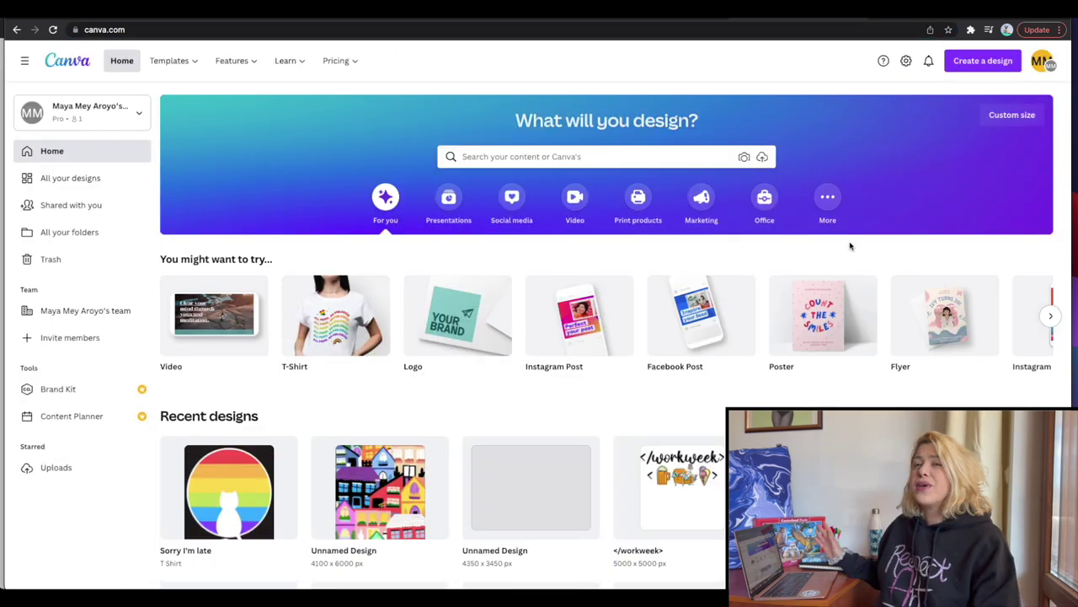
# - Start a new custom-size Canva design of 2000 × 1600 px
pyautogui.click(983, 61)
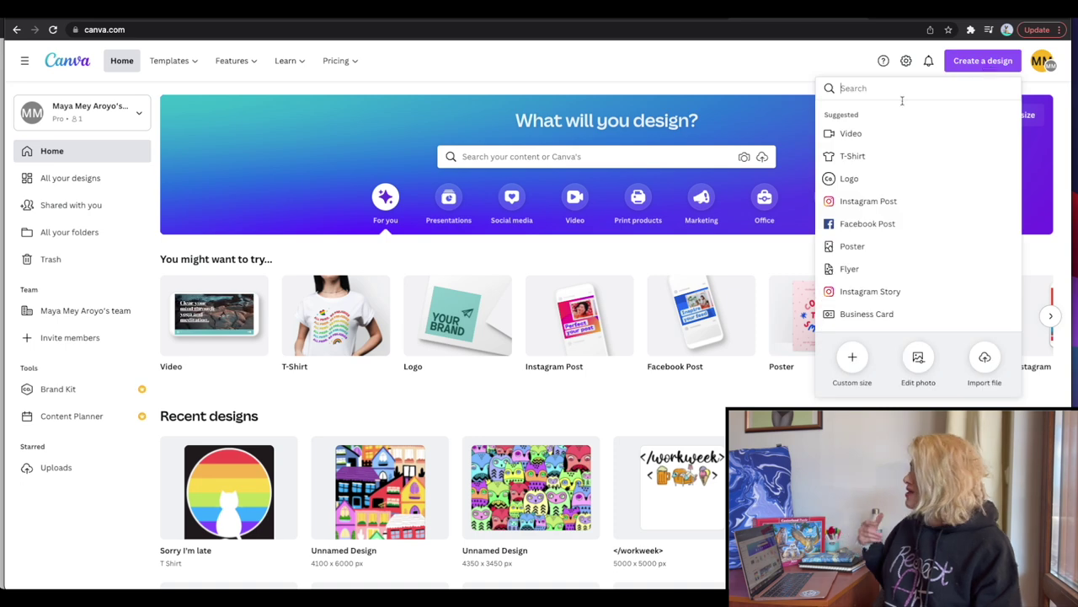
pyautogui.click(852, 357)
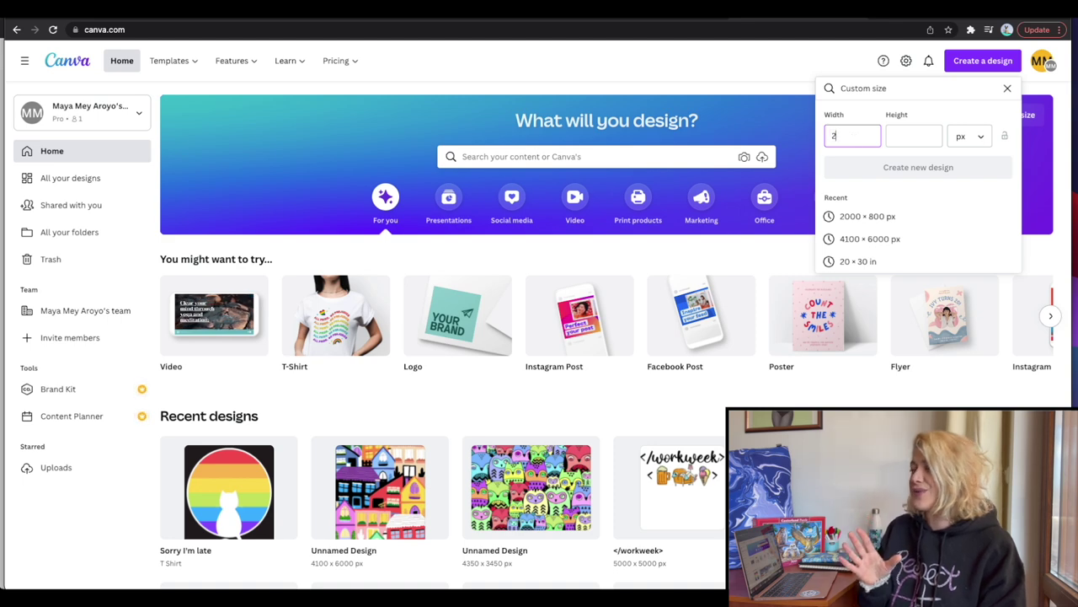
pyautogui.write('2000')
pyautogui.press('Tab')
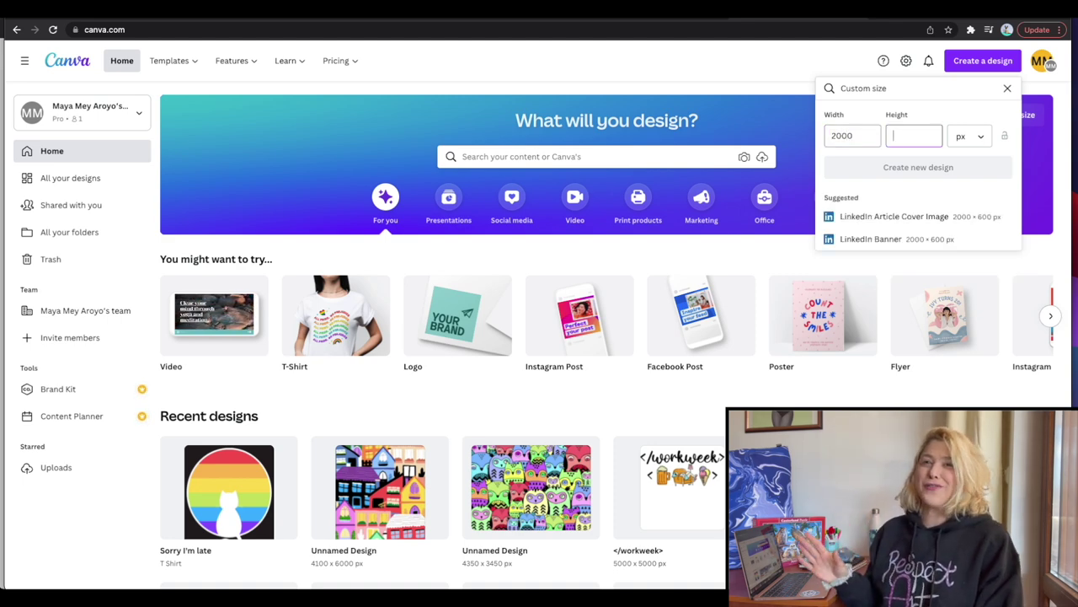
pyautogui.write('5000')
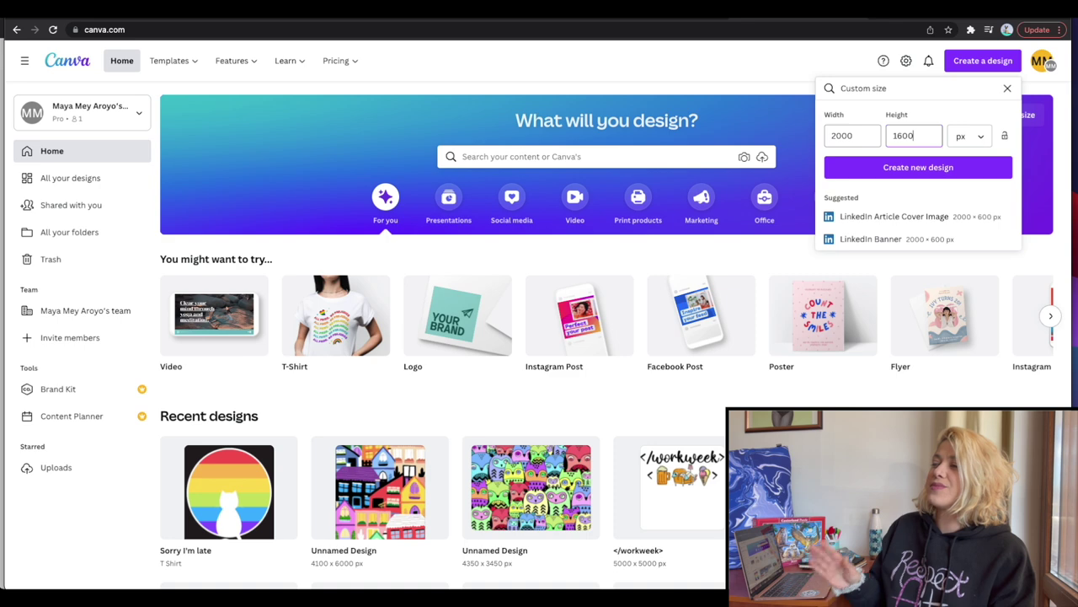
pyautogui.click(850, 166)
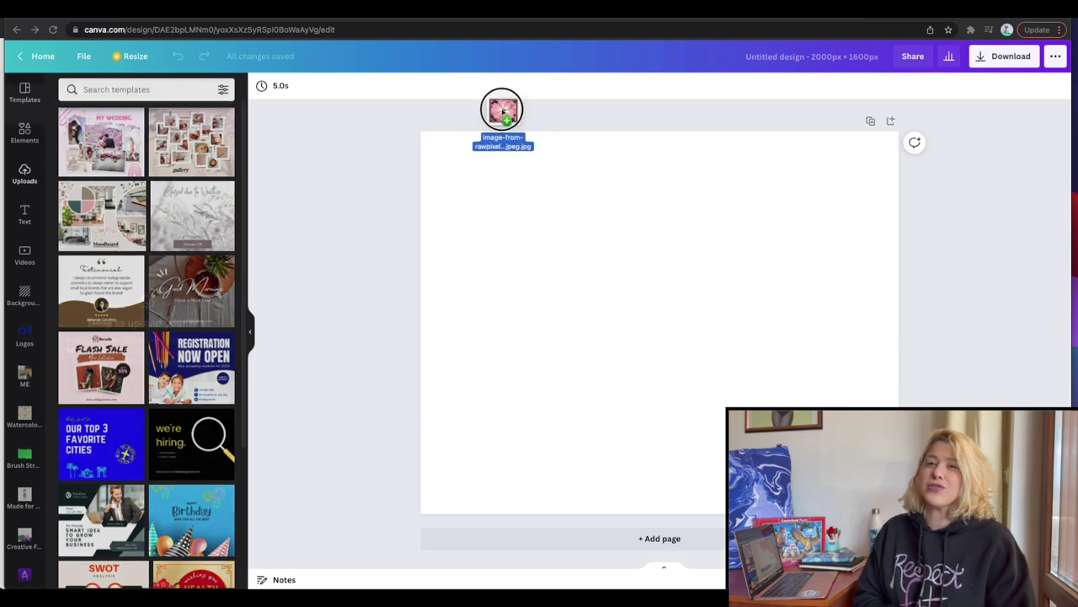
# - Upload the pink flower print, add it to the page and stretch it to fill the page
pyautogui.moveTo(500, 109); pyautogui.dragTo(106, 272)
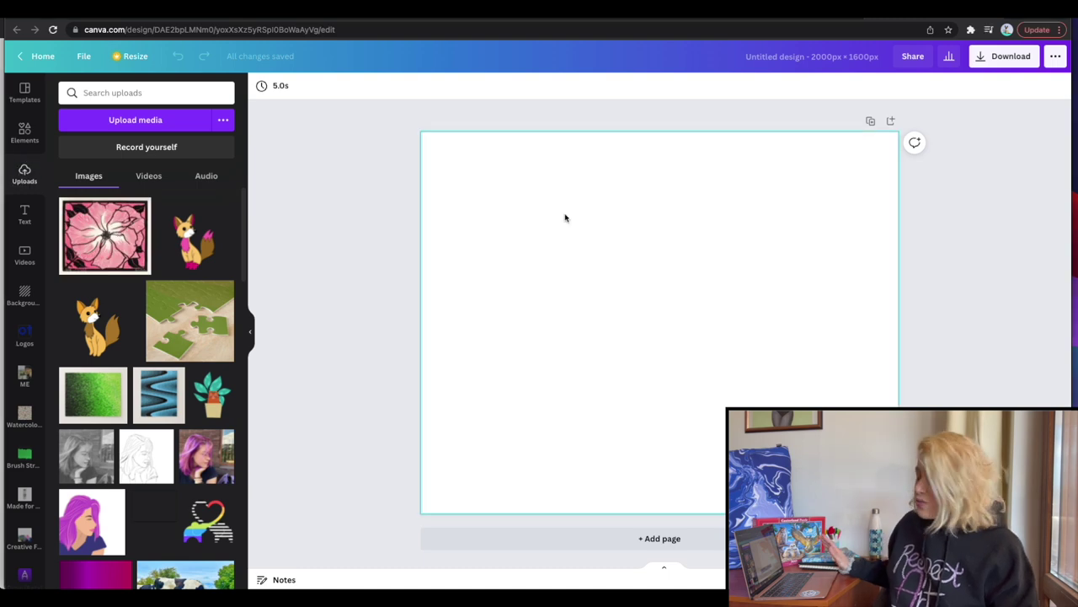
pyautogui.click(112, 234)
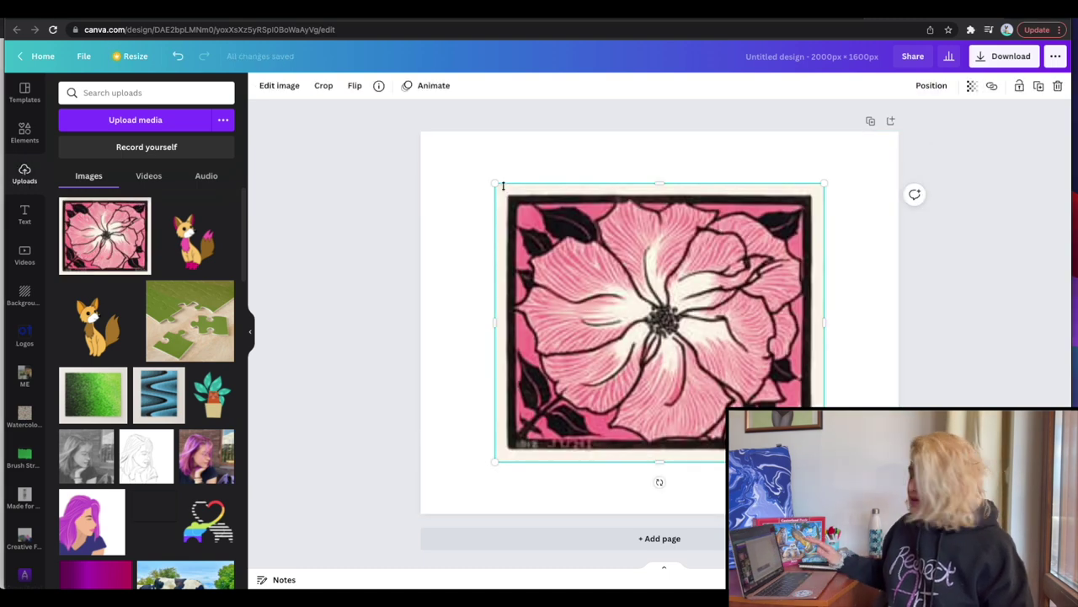
pyautogui.moveTo(497, 185); pyautogui.dragTo(403, 106)
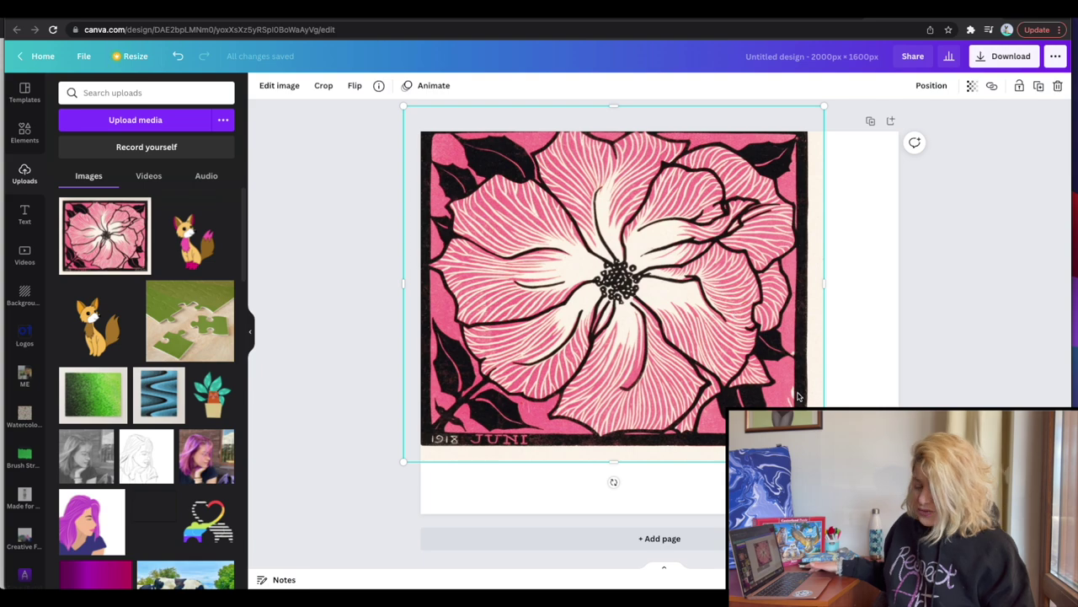
pyautogui.moveTo(824, 462); pyautogui.dragTo(927, 547)
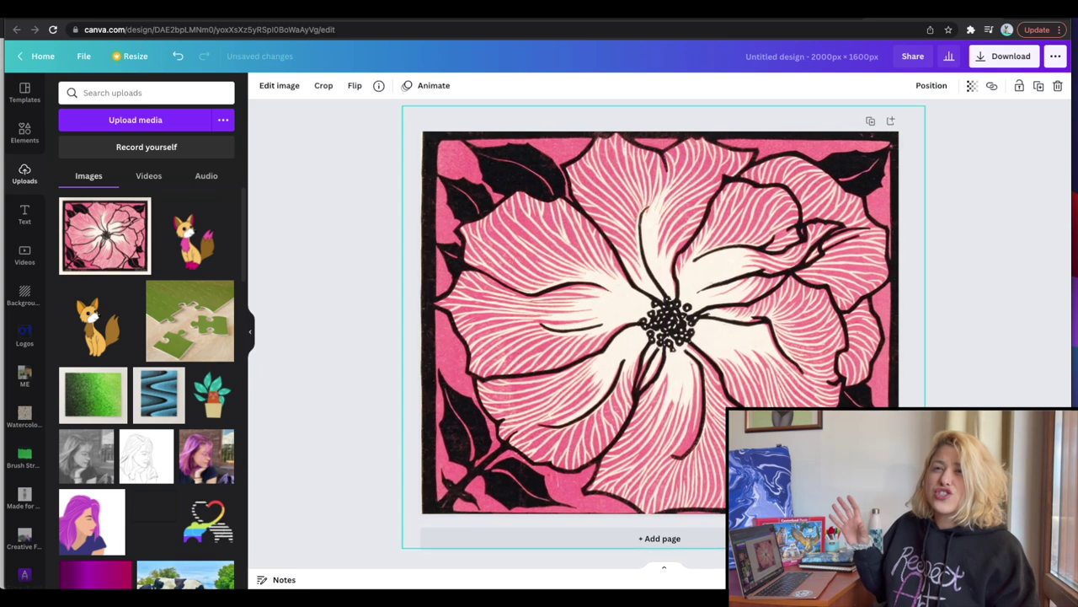
pyautogui.moveTo(666, 321); pyautogui.dragTo(662, 321)
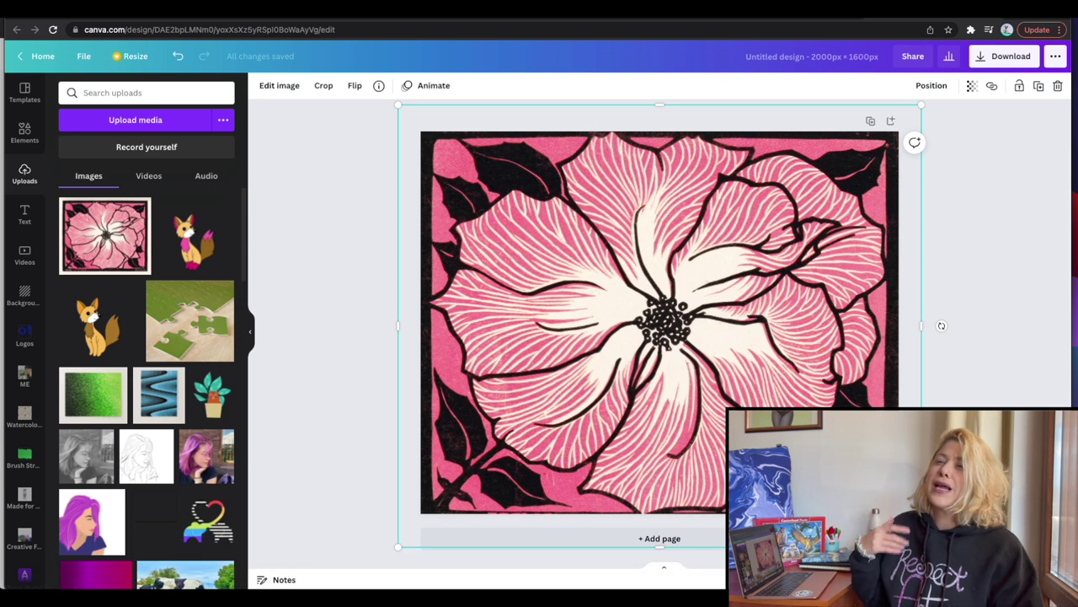
pyautogui.moveTo(922, 546); pyautogui.dragTo(929, 553)
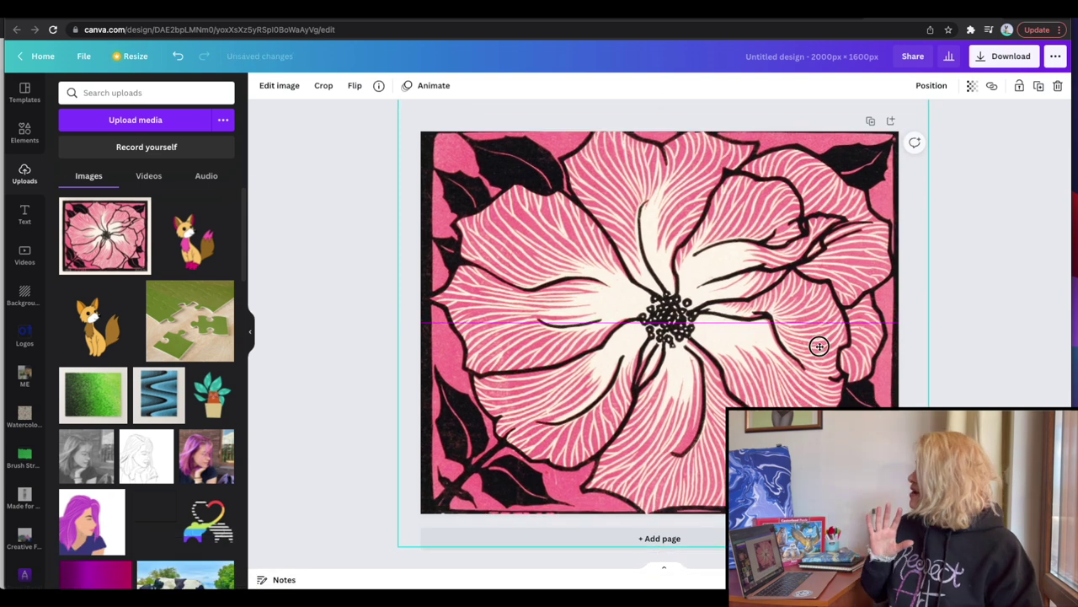
pyautogui.moveTo(819, 346); pyautogui.dragTo(819, 347)
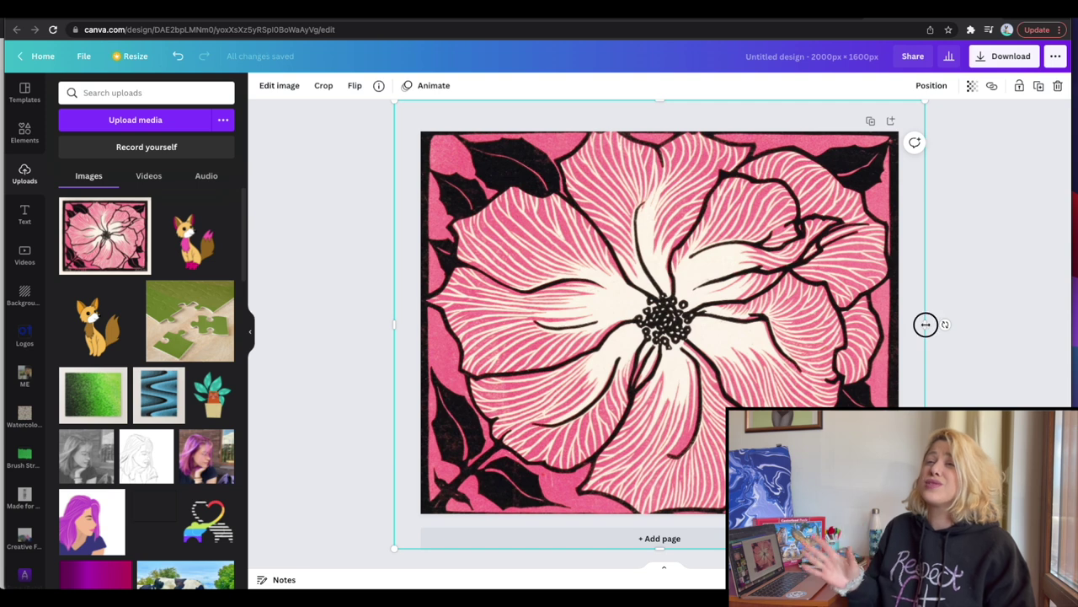
pyautogui.moveTo(926, 324); pyautogui.dragTo(936, 324)
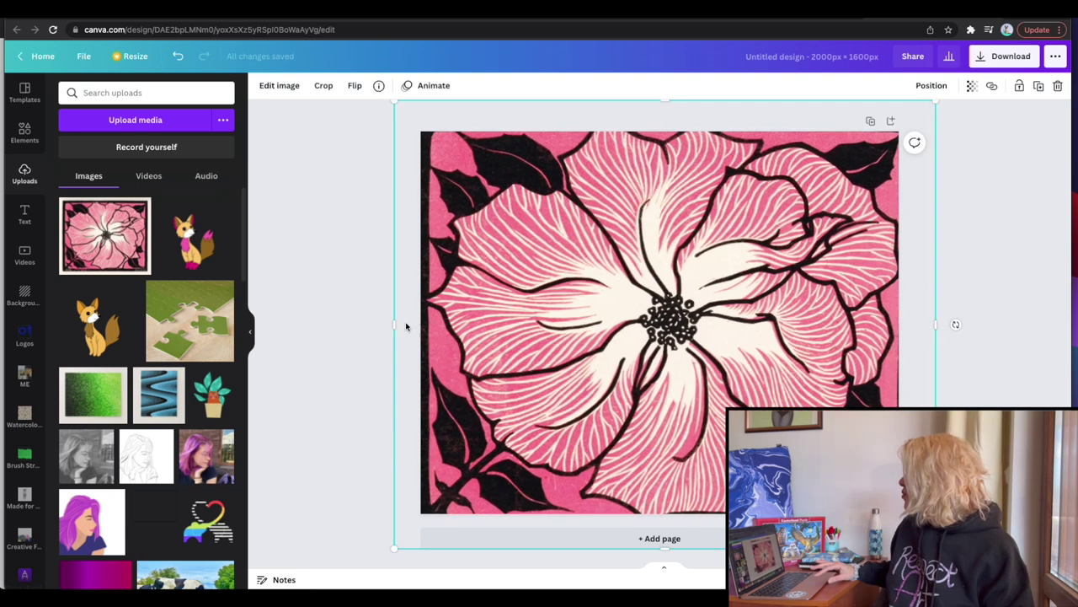
pyautogui.moveTo(394, 324); pyautogui.dragTo(381, 324)
# - Duplicate the flower page and recolour the copy purple with the Amethyst ColorMix filter
pyautogui.click(914, 219)
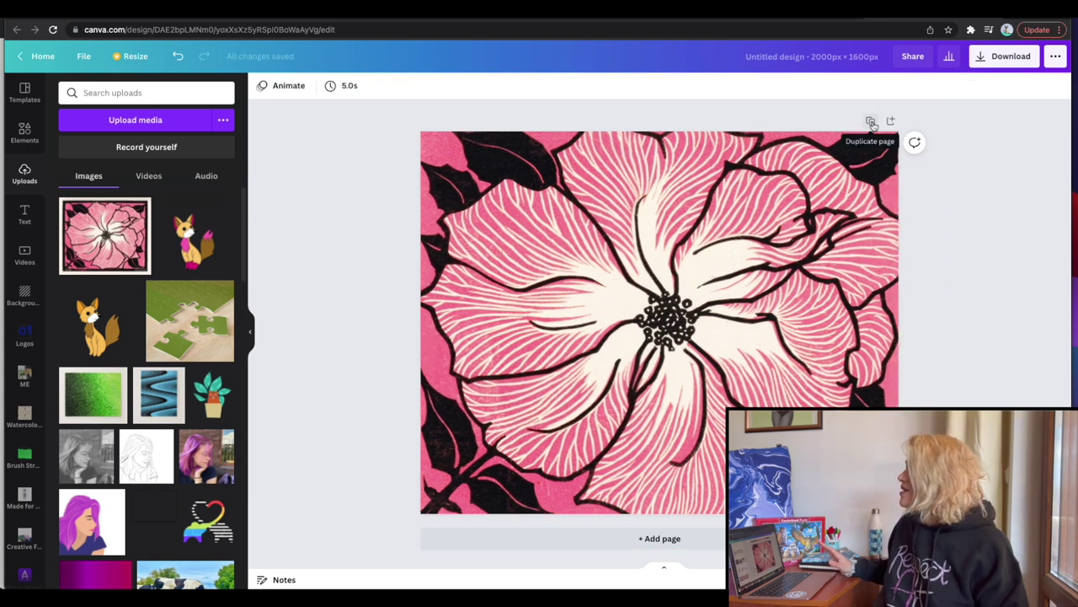
pyautogui.click(872, 123)
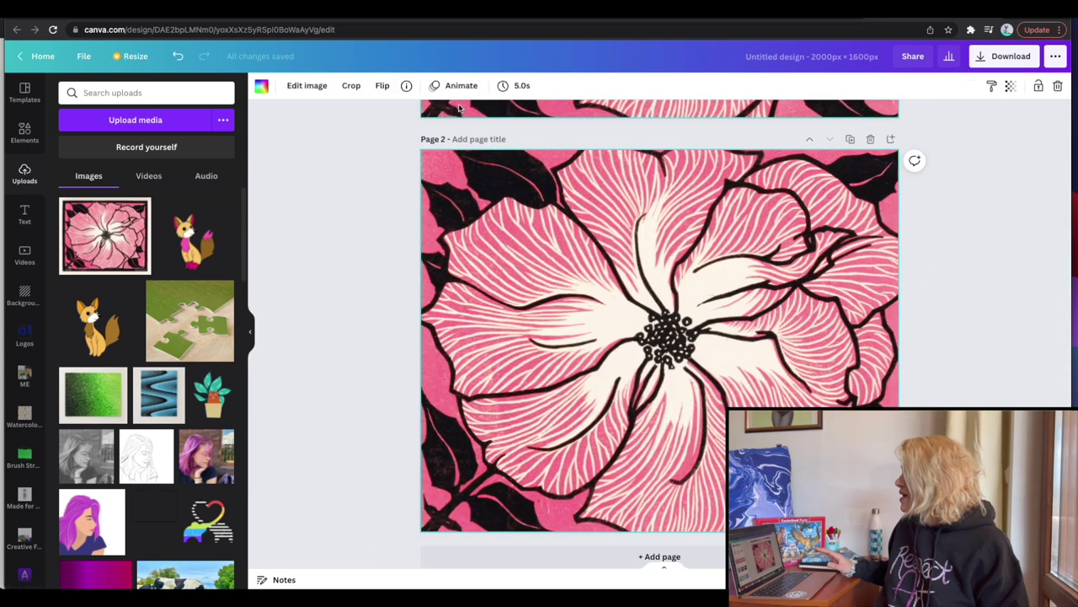
pyautogui.click(304, 87)
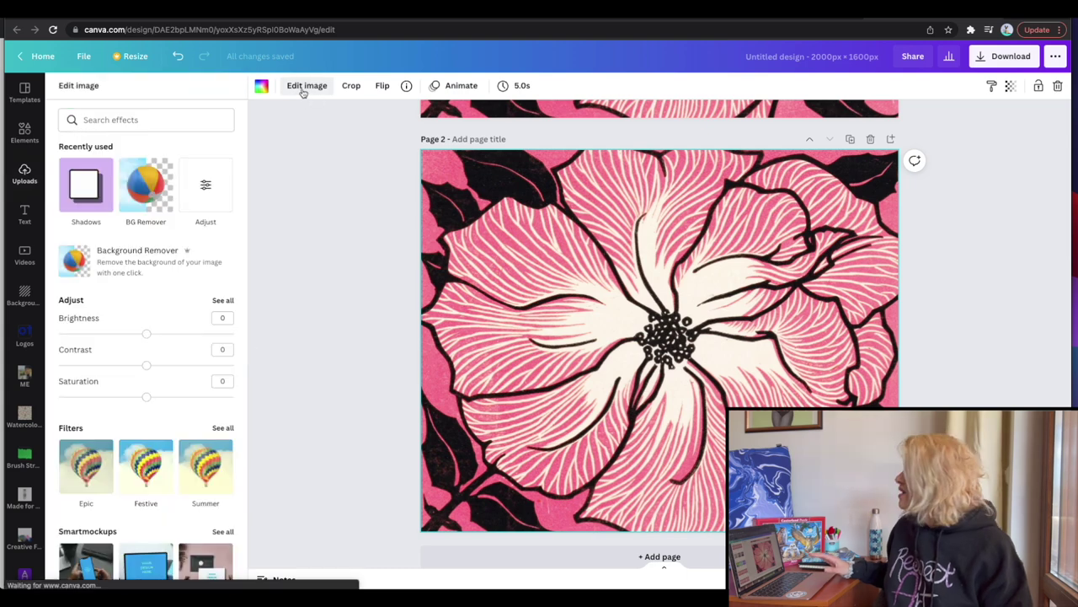
pyautogui.click(218, 166)
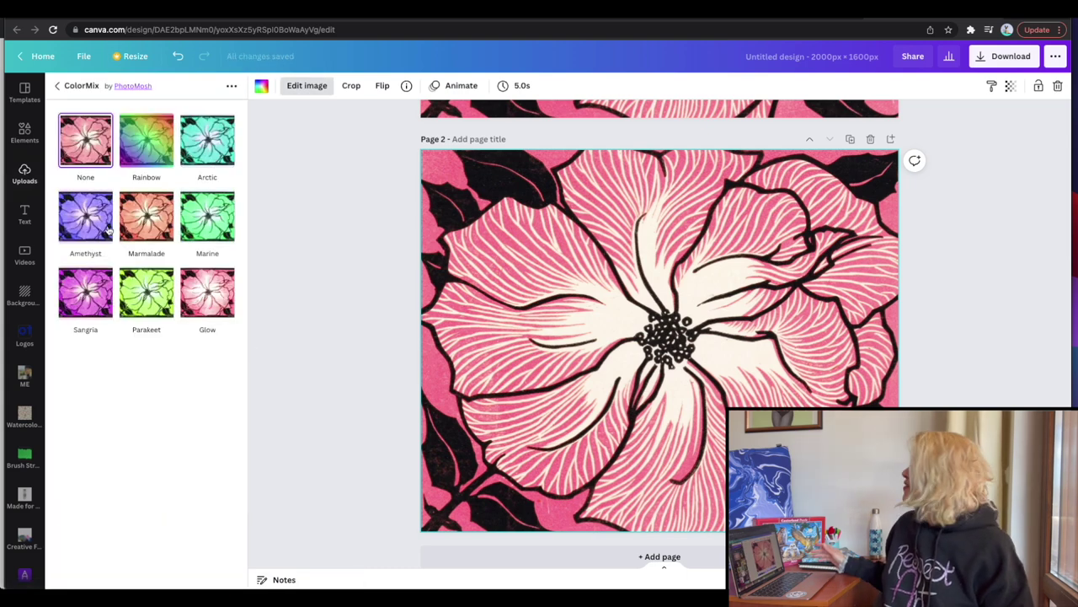
pyautogui.click(85, 216)
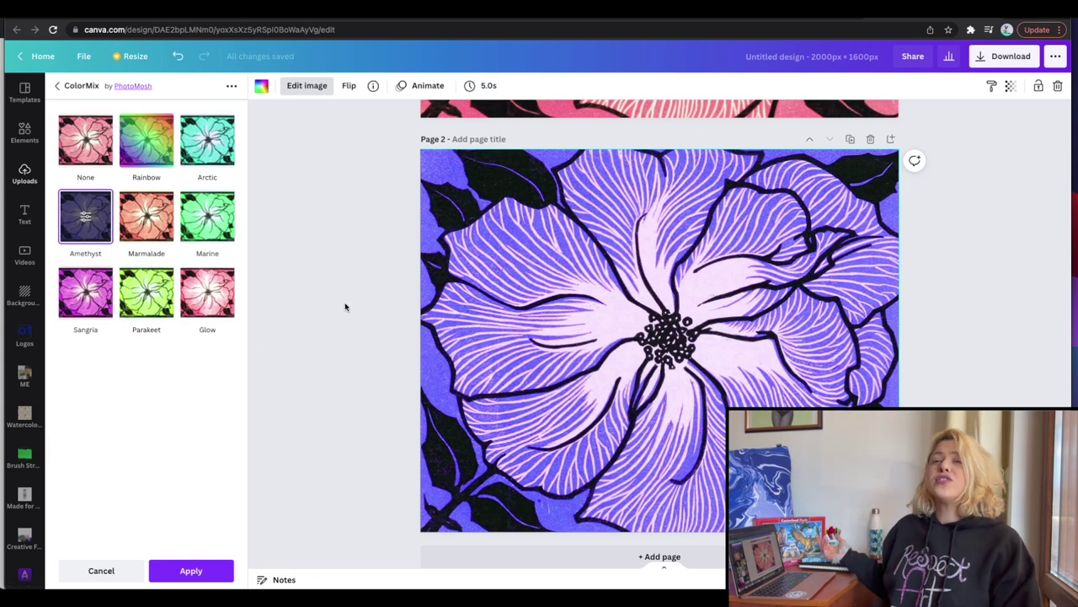
pyautogui.click(190, 571)
# - Recolour another flower page green with the Arctic filter, lowering saturation and shifting hue
pyautogui.click(339, 318)
pyautogui.scroll(5, 340, 318)
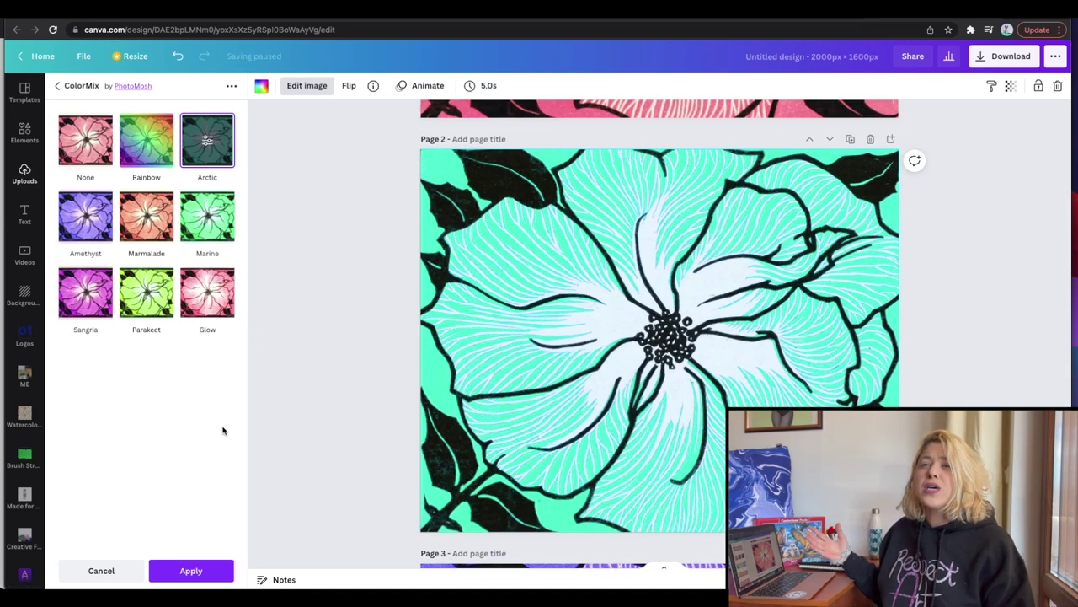
pyautogui.click(208, 142)
pyautogui.click(120, 193)
pyautogui.moveTo(233, 157); pyautogui.dragTo(209, 158)
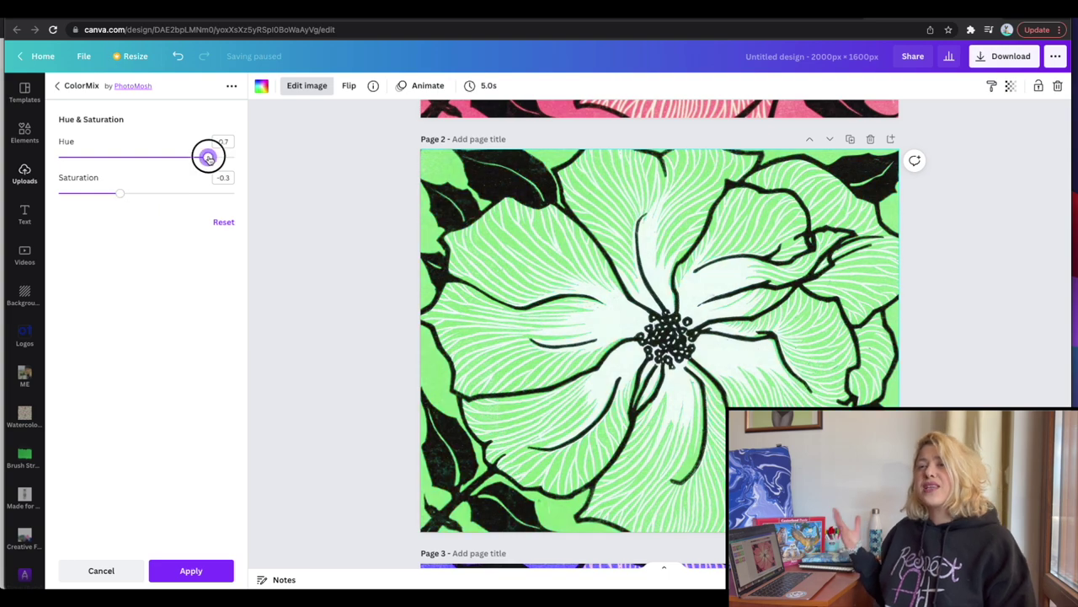
pyautogui.click(190, 571)
# - Turn the page 2 flower greyscale with saturation -100 and boosted contrast
pyautogui.moveTo(146, 198); pyautogui.dragTo(43, 202)
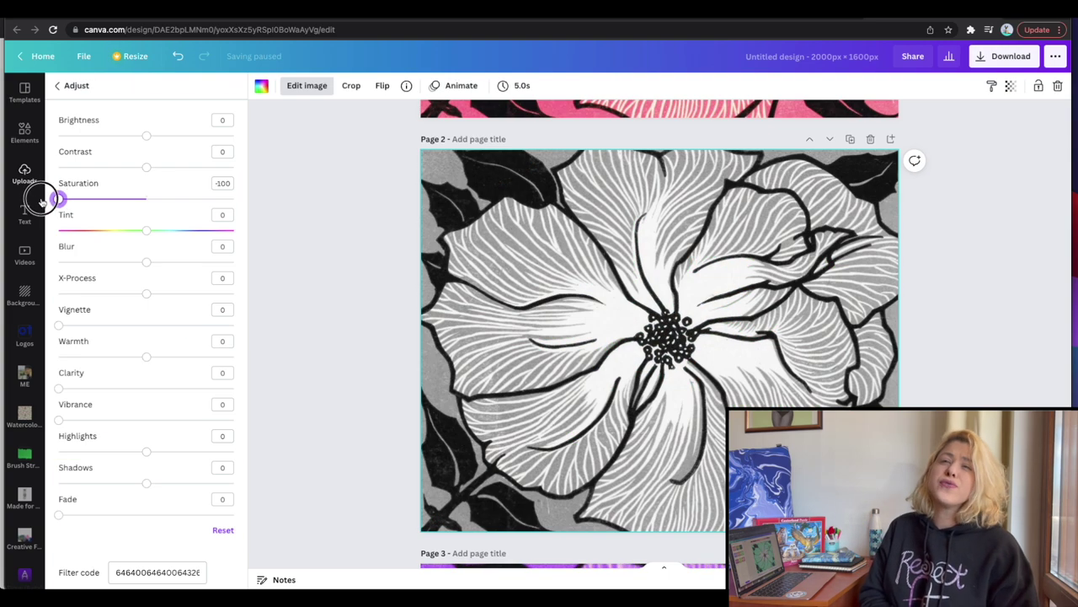
pyautogui.click(180, 168)
pyautogui.click(969, 252)
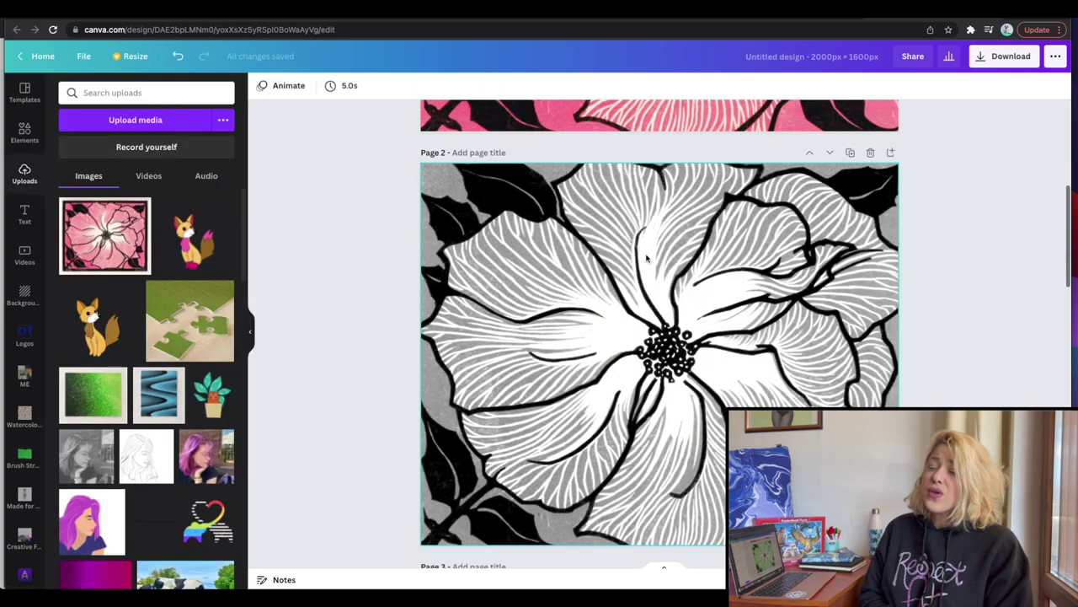
pyautogui.scroll(5, 943, 252)
# - Download all the flower pages as JPG files
pyautogui.click(997, 56)
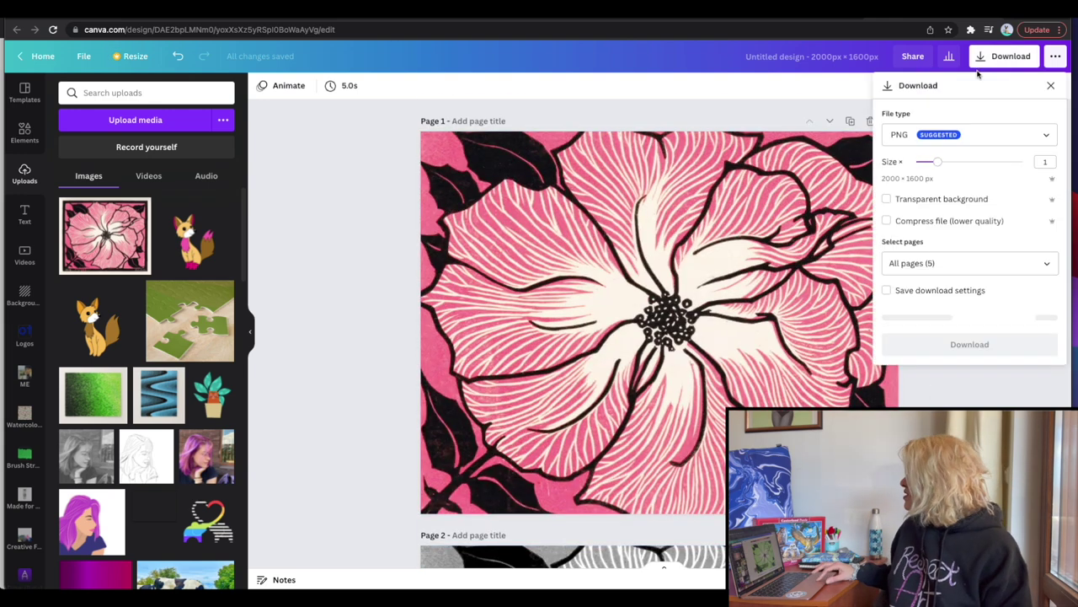
pyautogui.click(927, 138)
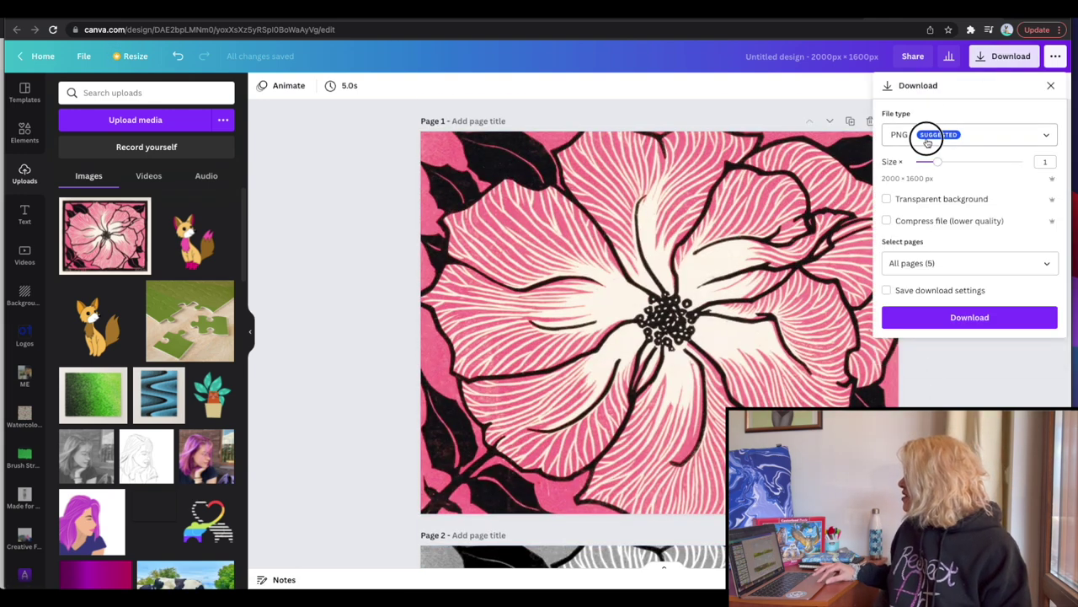
pyautogui.click(919, 178)
pyautogui.click(932, 318)
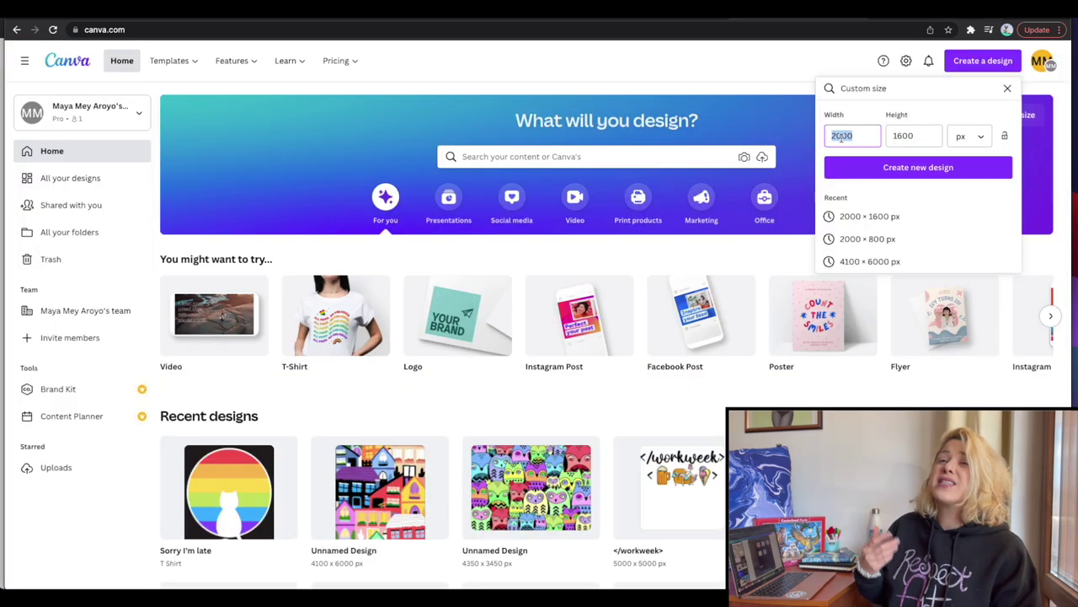
# - Create a new blank 4000 × 3200 px design
pyautogui.write('4000')
pyautogui.press('Tab')
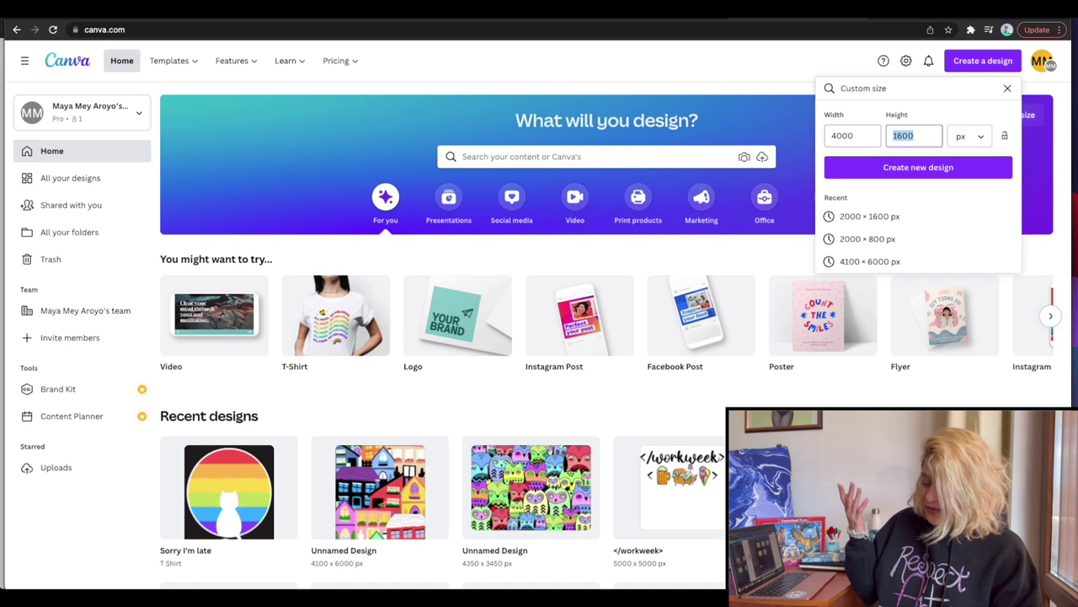
pyautogui.write('3200')
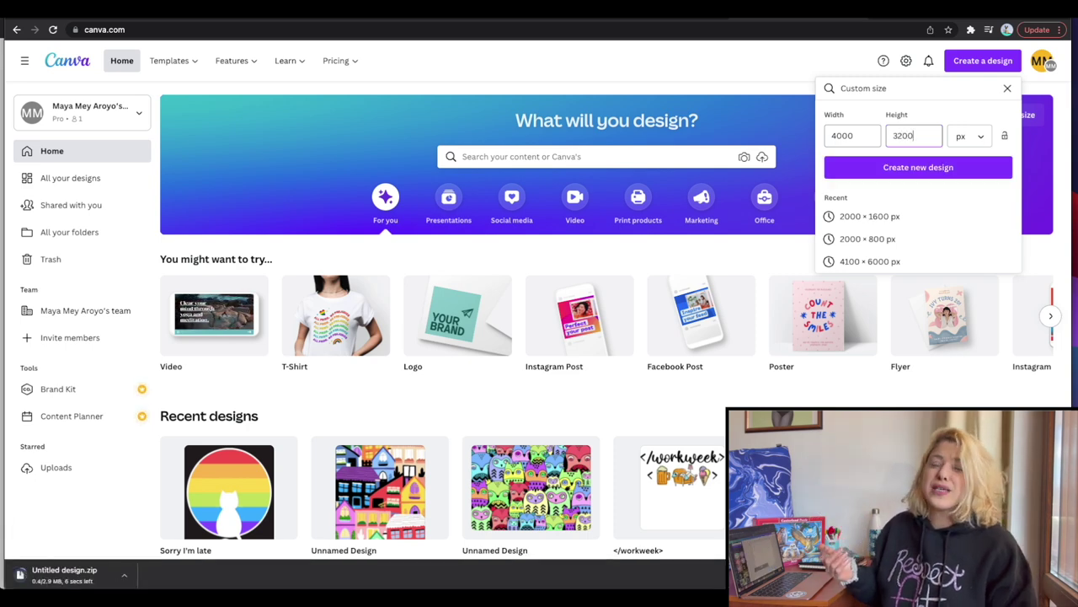
pyautogui.press('Return')
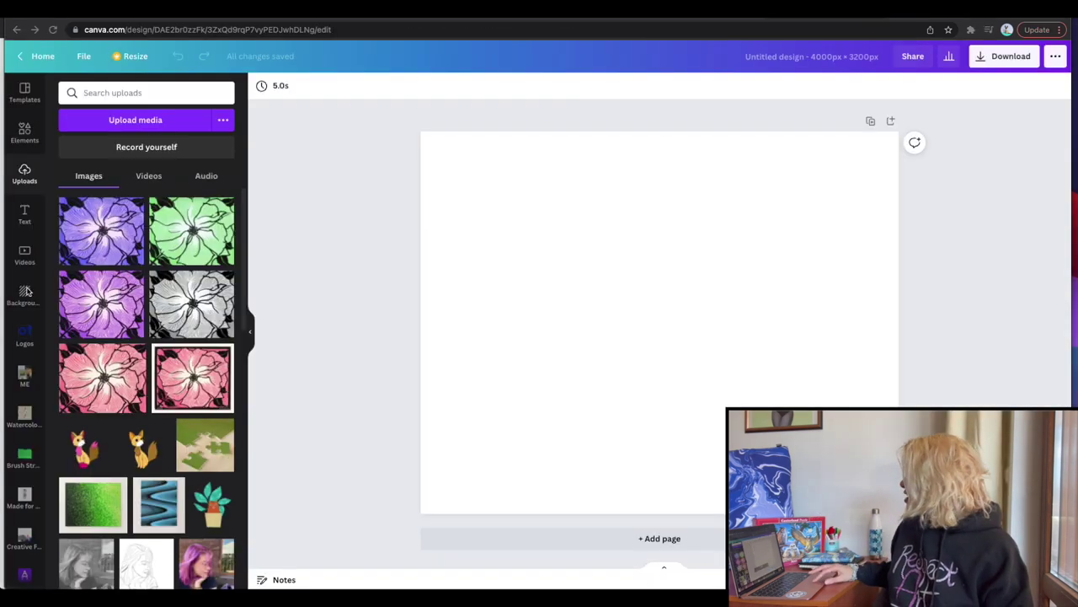
pyautogui.click(24, 132)
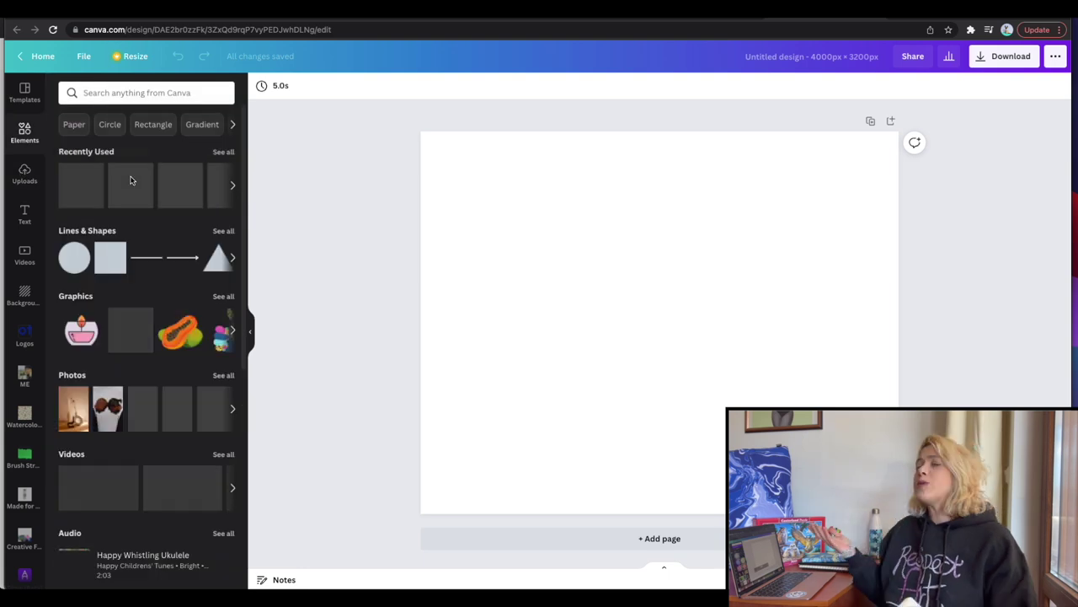
# - Add a page-filling 2×2 photo grid and place the green and violet flowers in the empty cells
pyautogui.scroll(-5, 166, 222)
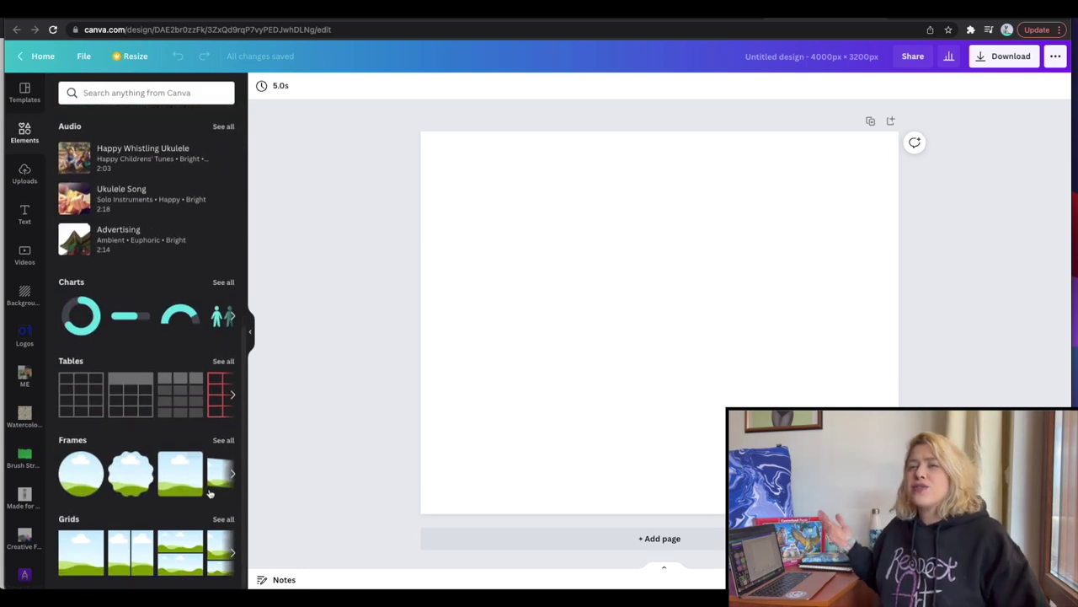
pyautogui.click(219, 519)
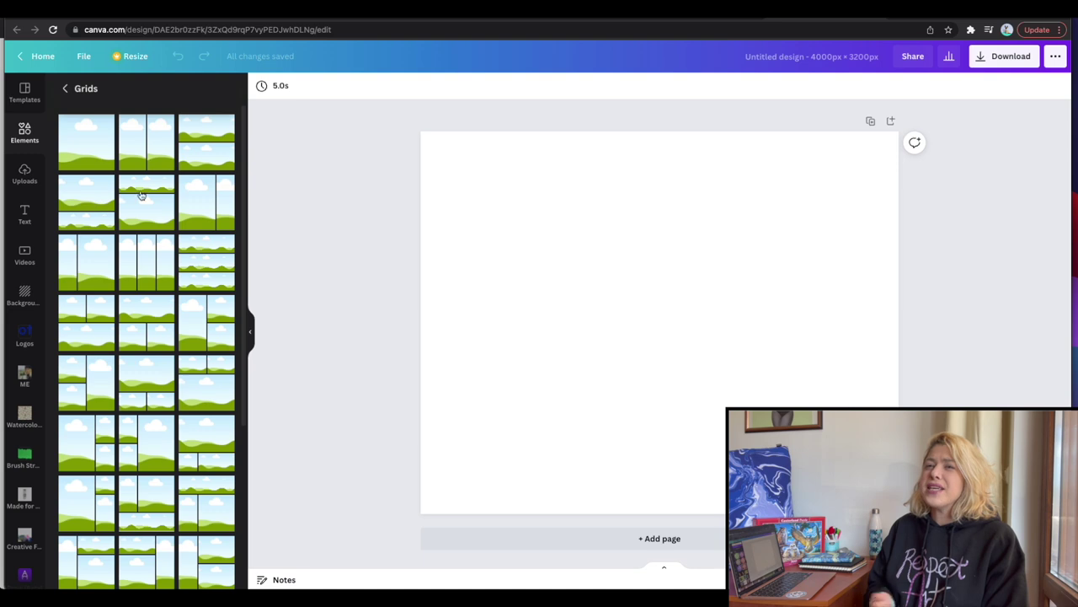
pyautogui.scroll(-2, 118, 228)
pyautogui.click(87, 259)
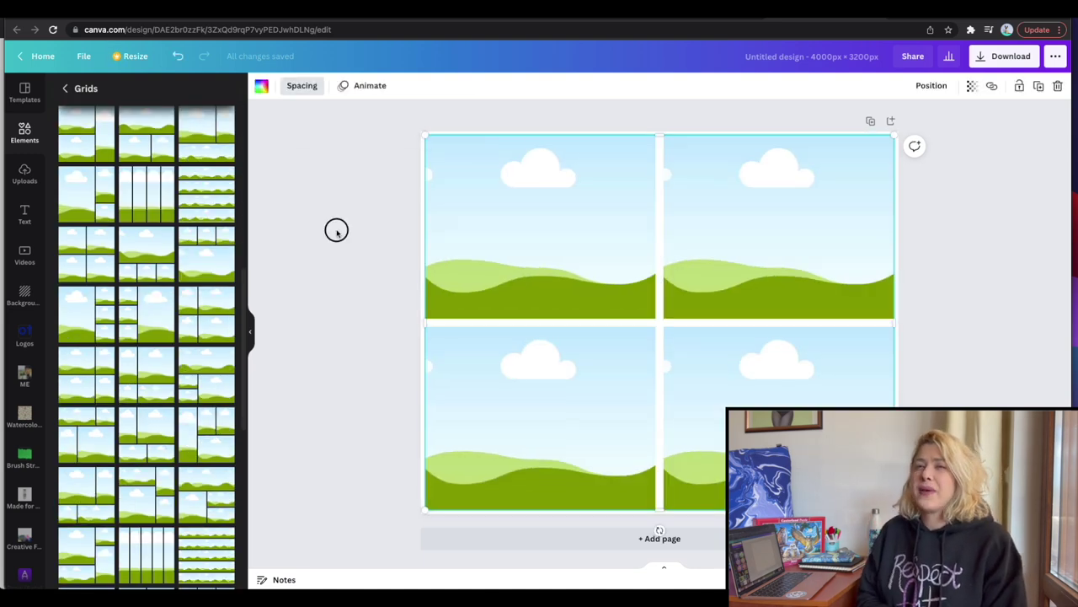
pyautogui.click(359, 264)
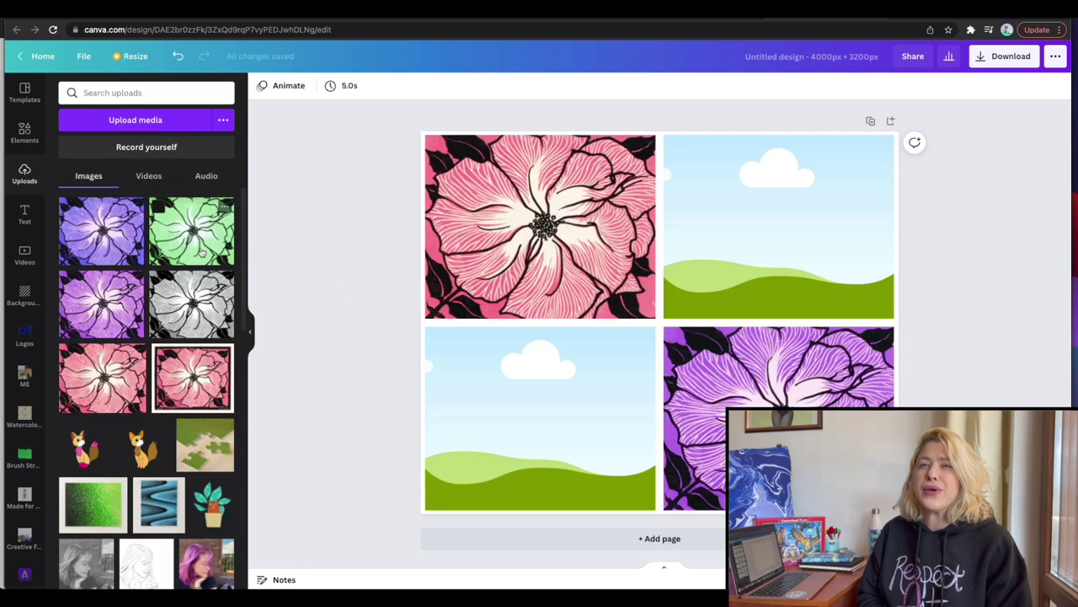
pyautogui.click(202, 251)
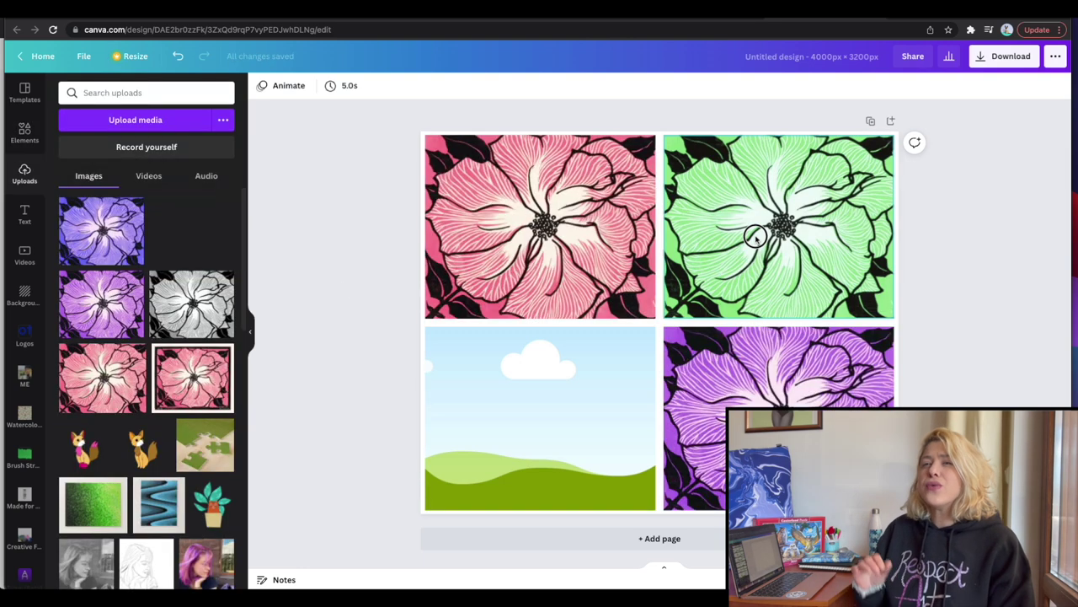
pyautogui.moveTo(74, 246); pyautogui.dragTo(522, 413)
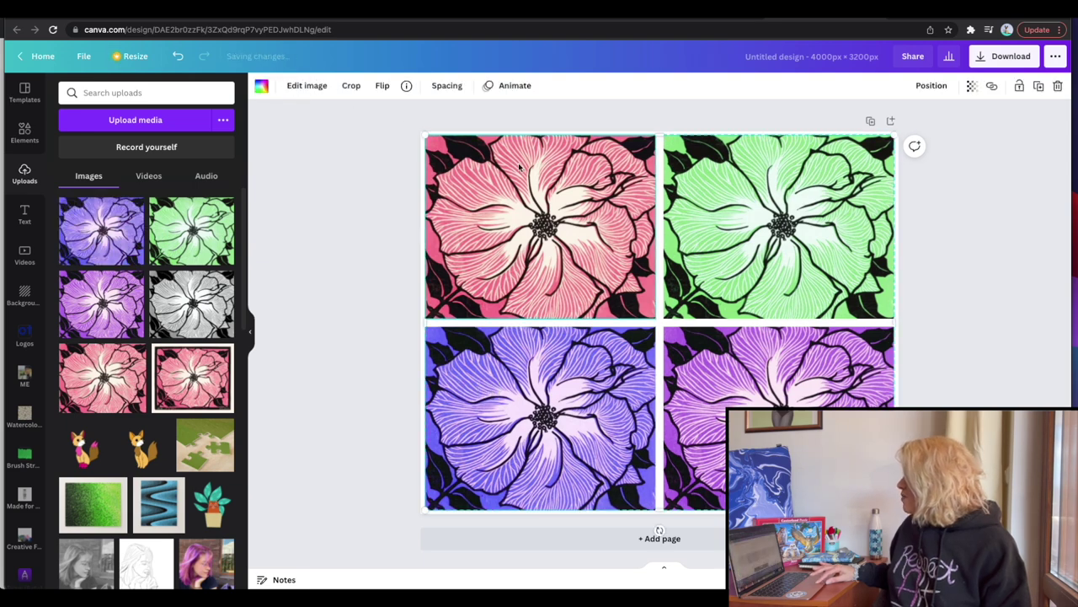
pyautogui.click(24, 292)
# - Set the flower grid's background and gaps to black
pyautogui.click(113, 123)
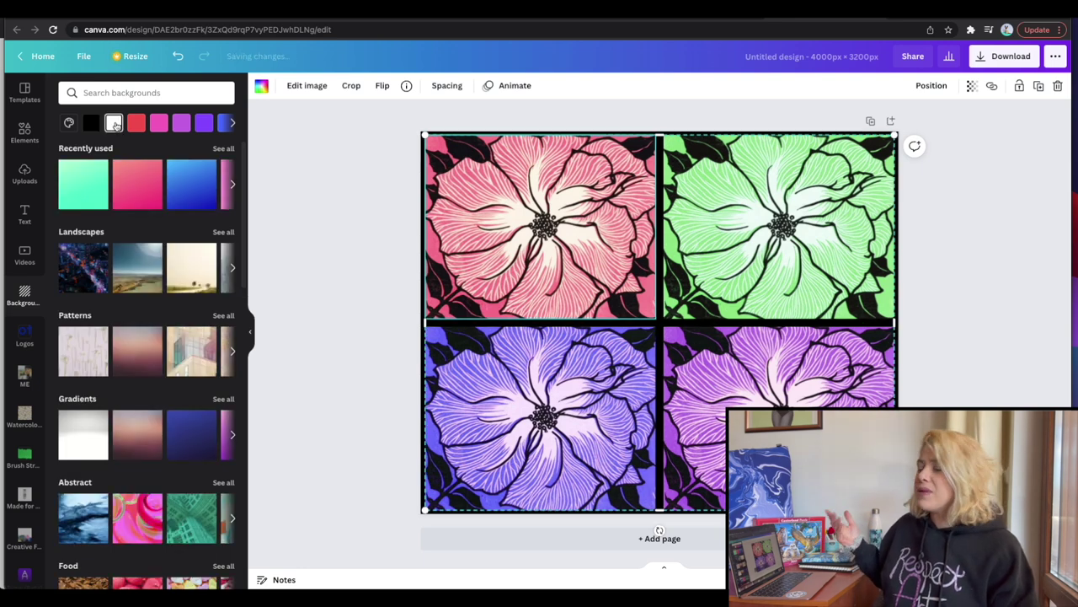
pyautogui.click(336, 252)
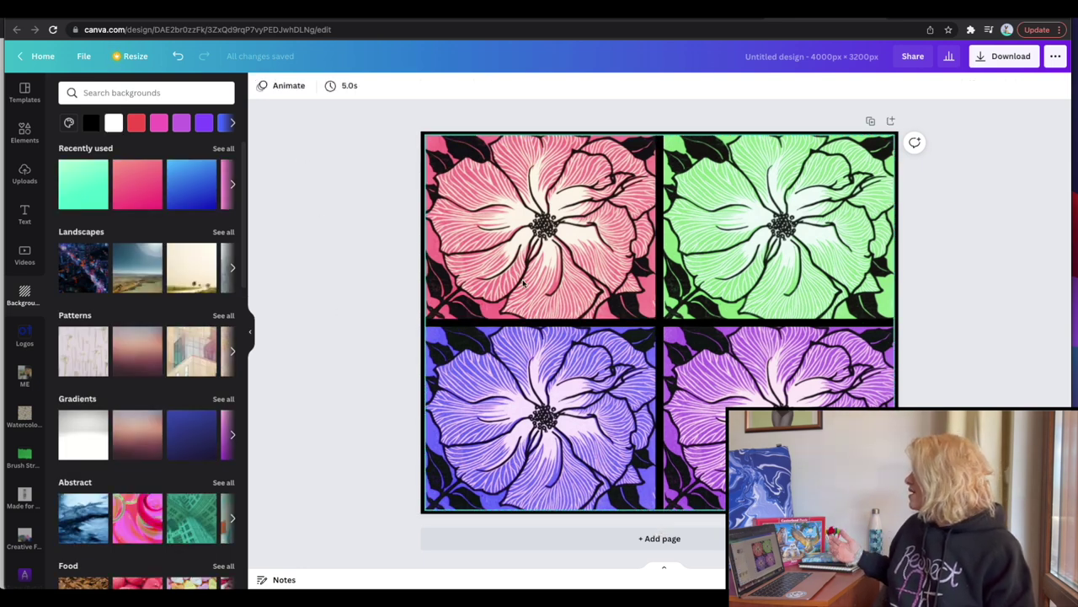
pyautogui.click(754, 231)
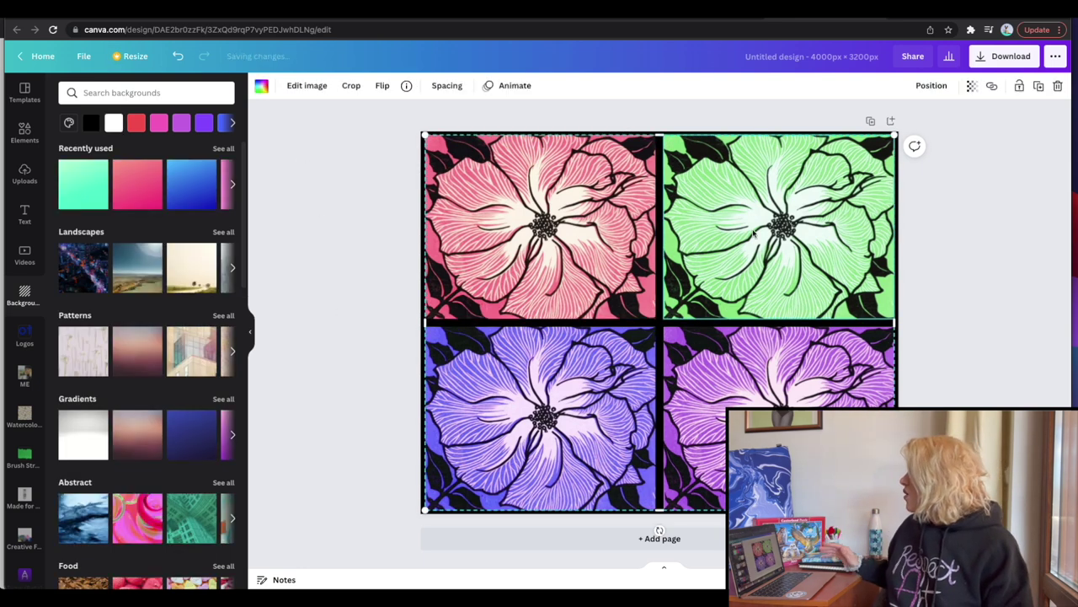
pyautogui.click(310, 87)
pyautogui.click(310, 88)
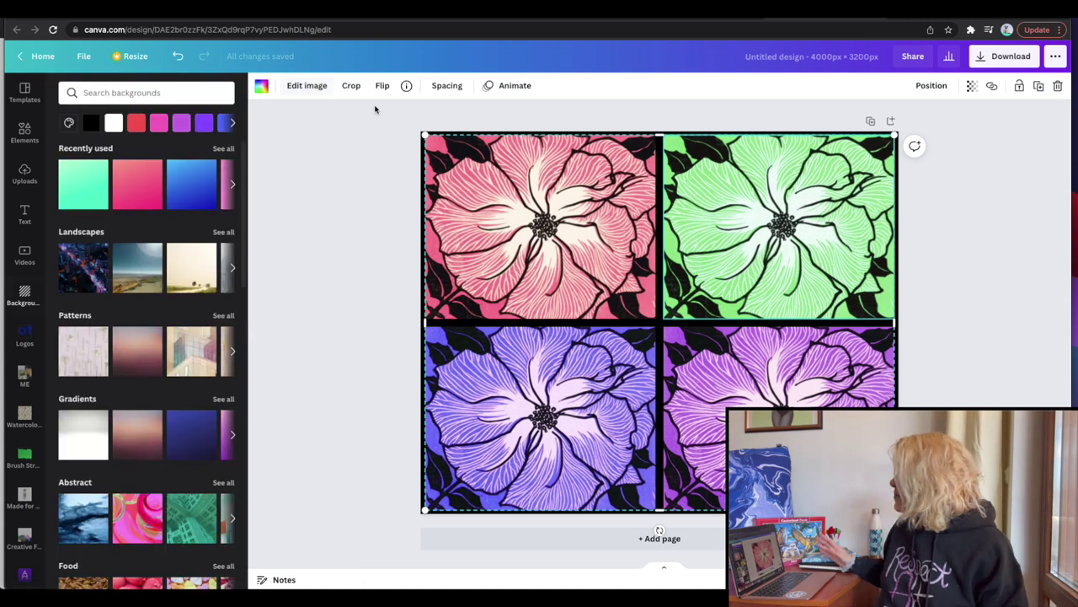
# - Widen the grid spacing to 82 and download the design as a PNG
pyautogui.click(447, 86)
pyautogui.moveTo(546, 119); pyautogui.dragTo(561, 120)
pyautogui.click(371, 224)
pyautogui.click(370, 267)
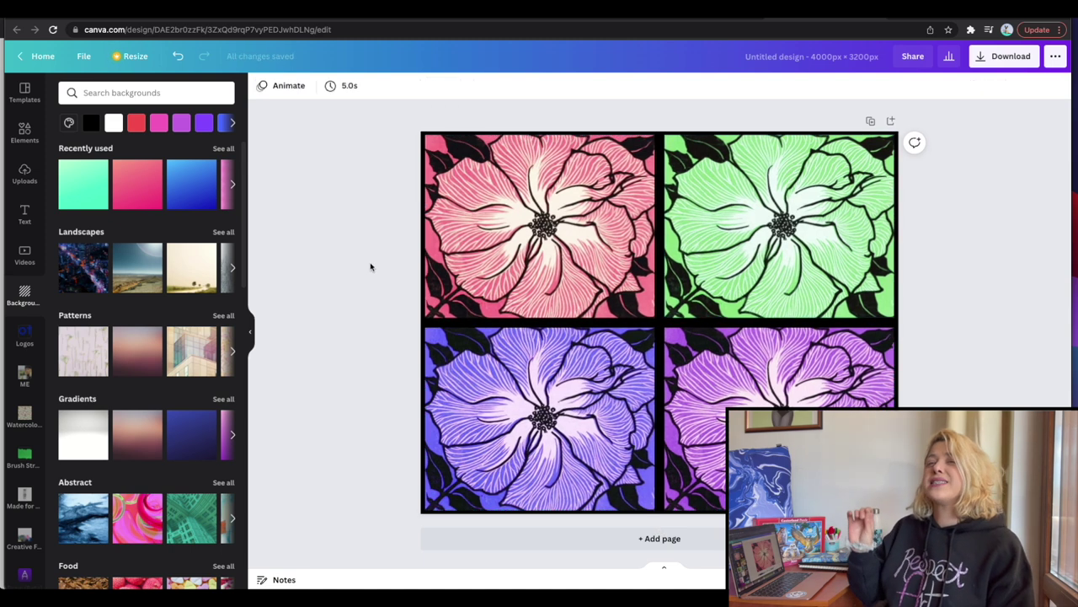
pyautogui.click(1009, 58)
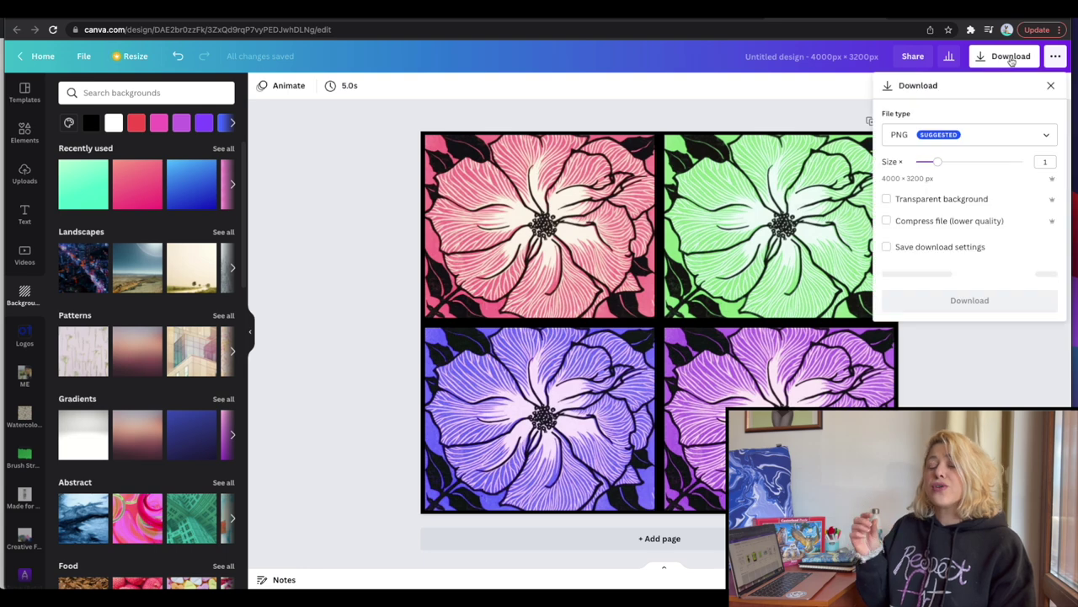
pyautogui.click(919, 276)
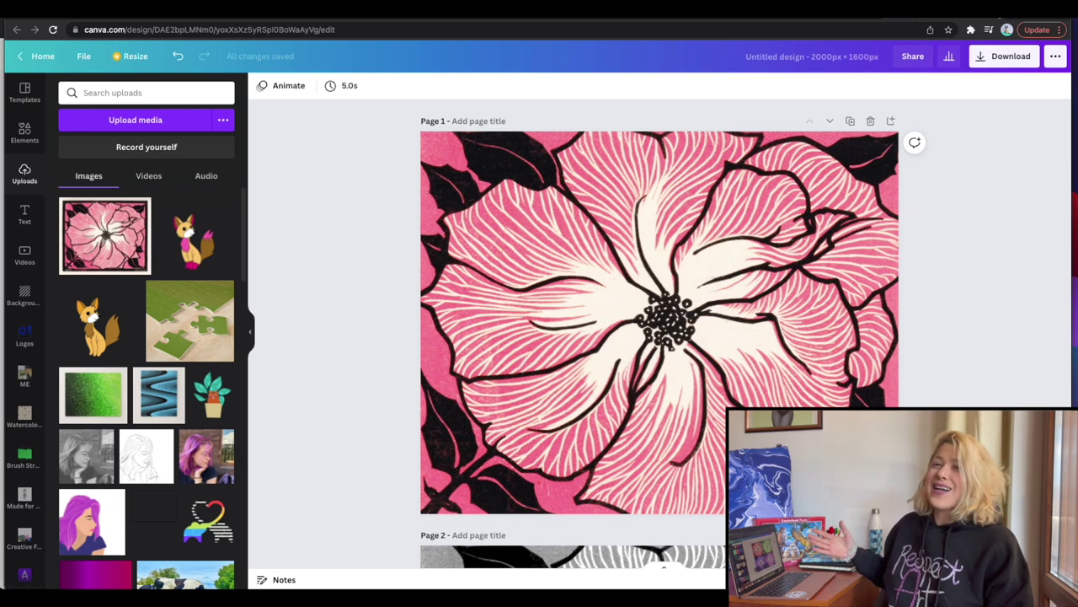
# - Go to Redbubble and upload Untitled design (9).png as a new work
pyautogui.click(879, 32)
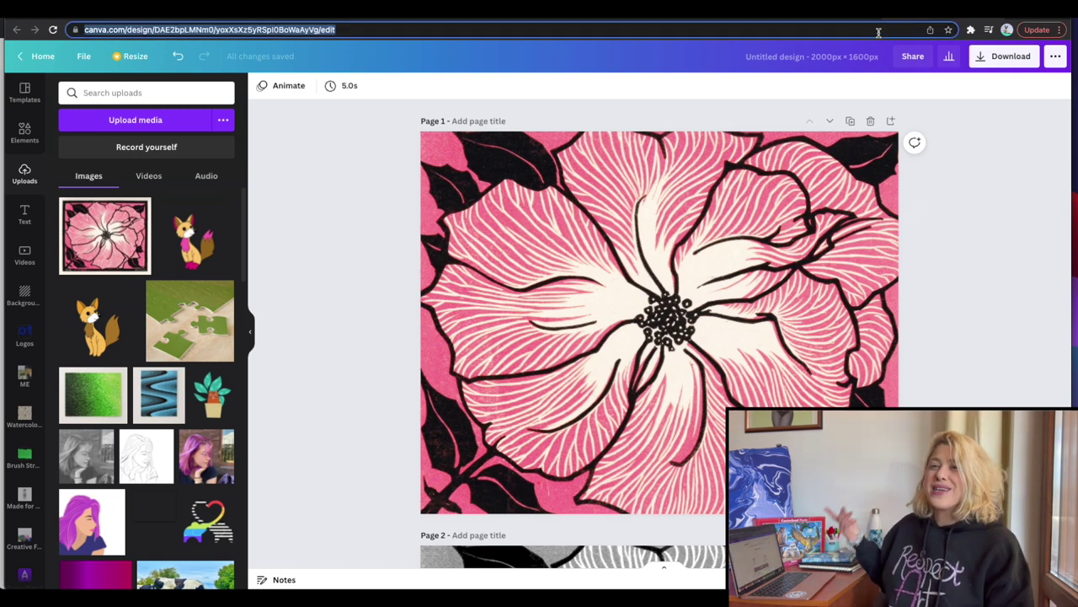
pyautogui.write('red')
pyautogui.press('Return')
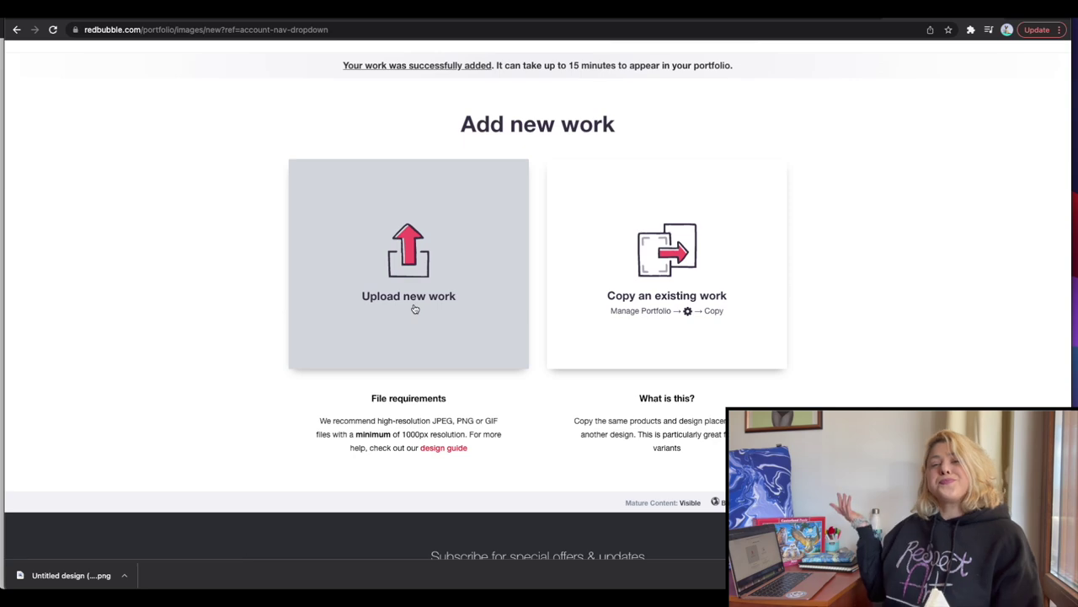
pyautogui.click(414, 308)
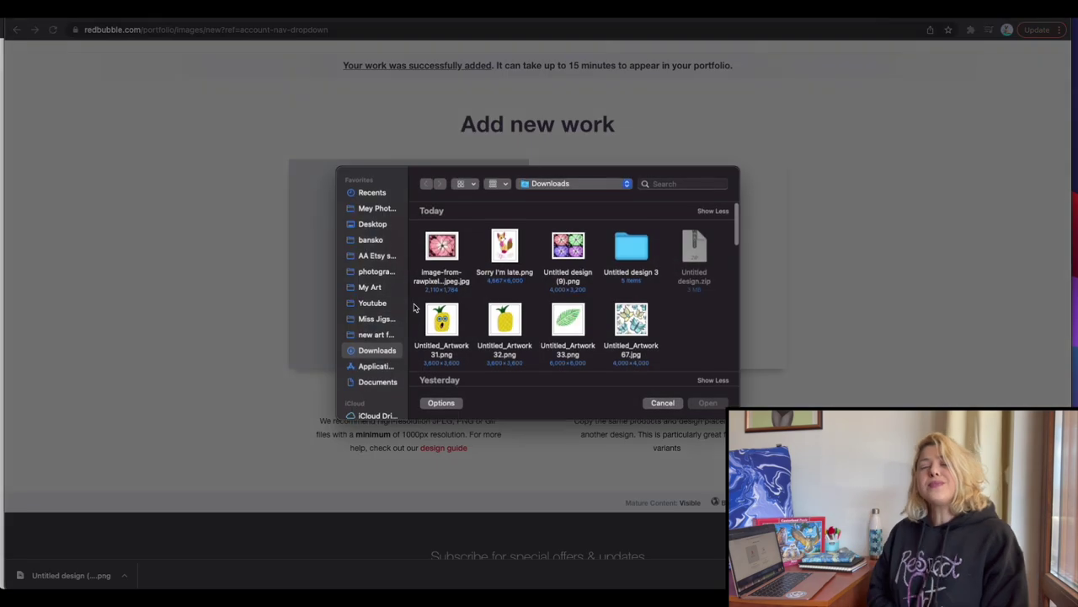
pyautogui.doubleClick(566, 258)
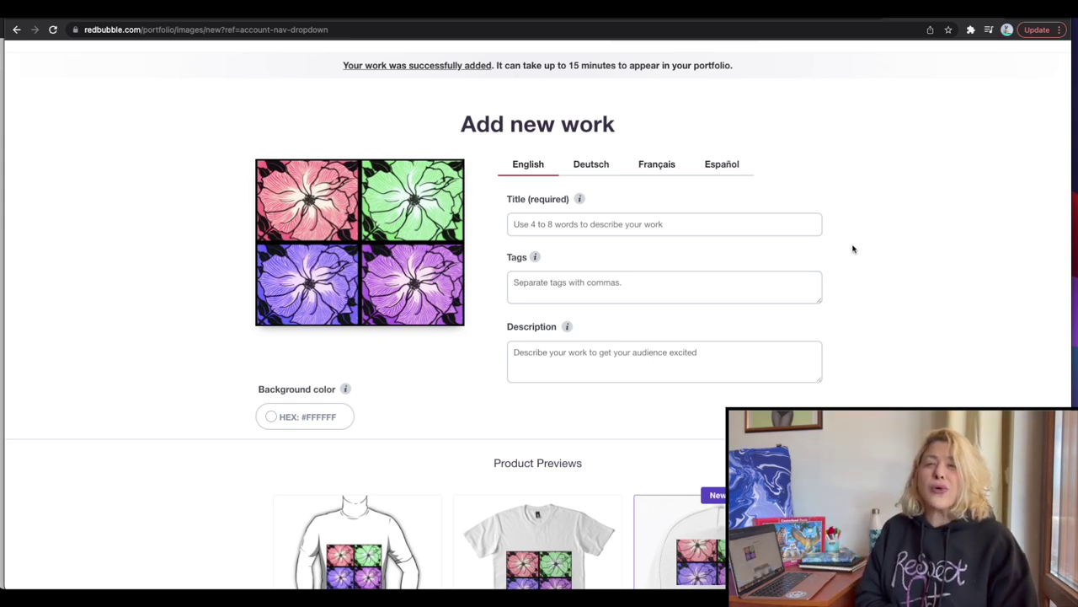
# - Disable Standard Print Clothing, Large Print Clothing and Caps products
pyautogui.scroll(-4, 428, 339)
pyautogui.click(399, 365)
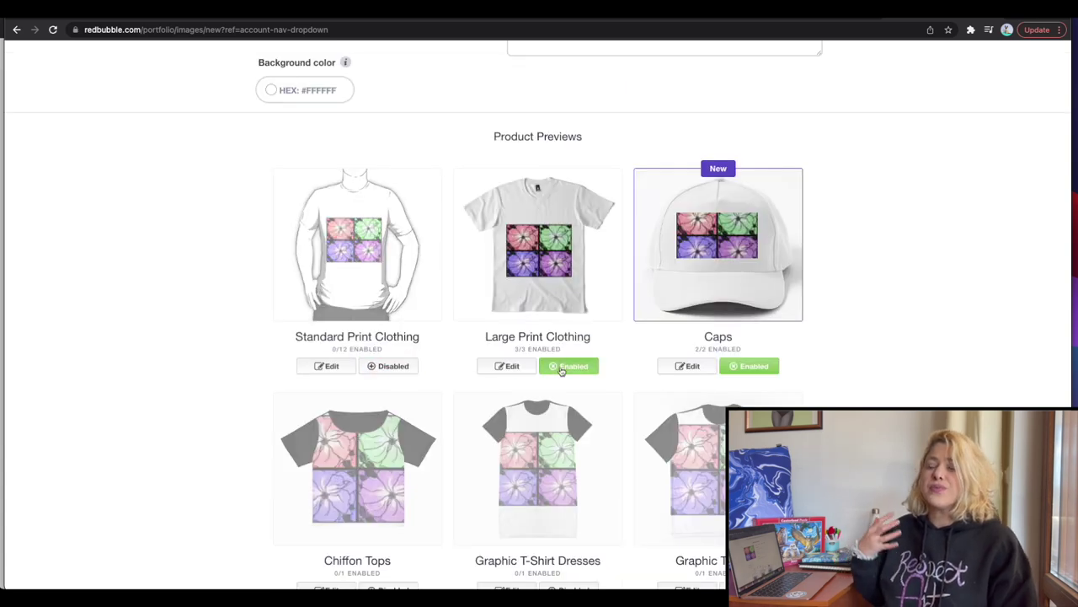
pyautogui.click(577, 367)
pyautogui.click(749, 365)
pyautogui.scroll(-3, 590, 307)
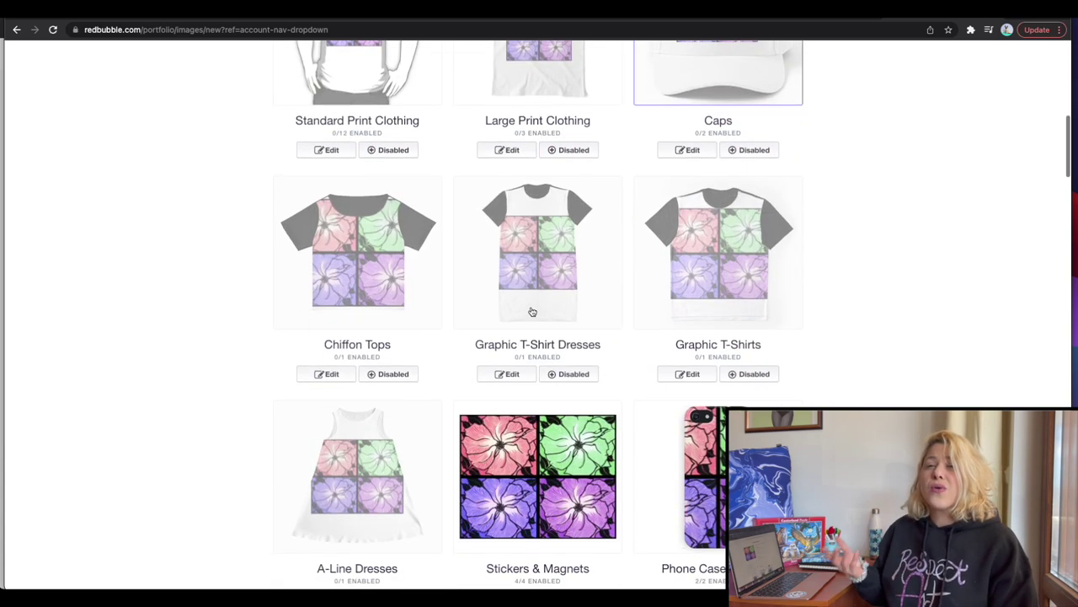
# - Enable Chiffon Tops with the design scaled to 28% and tiled as an offset grid
pyautogui.click(396, 377)
pyautogui.scroll(-3, 400, 384)
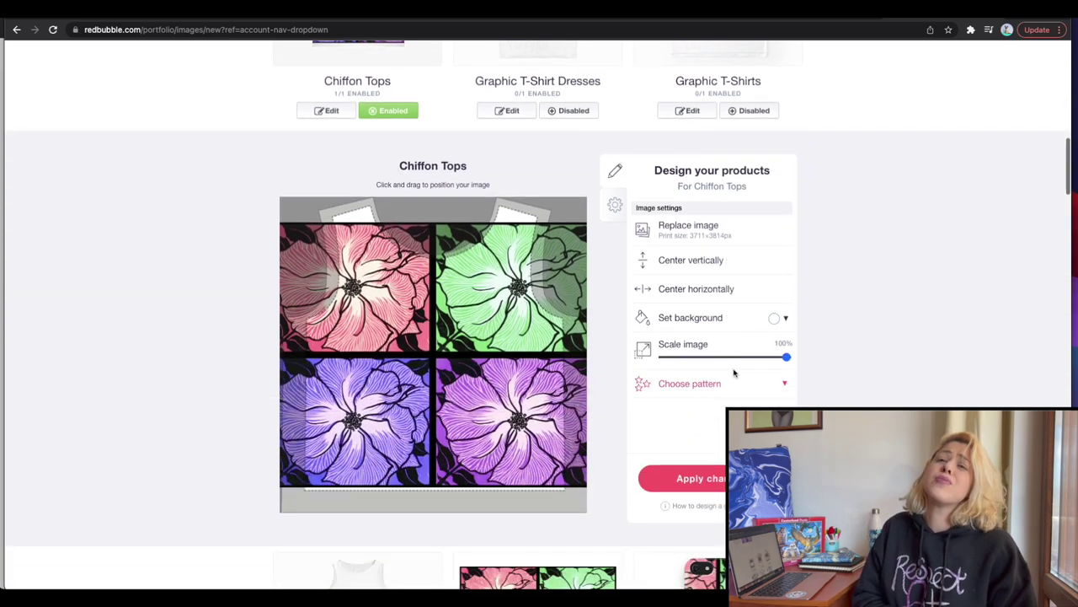
pyautogui.click(698, 357)
pyautogui.click(699, 385)
pyautogui.click(763, 403)
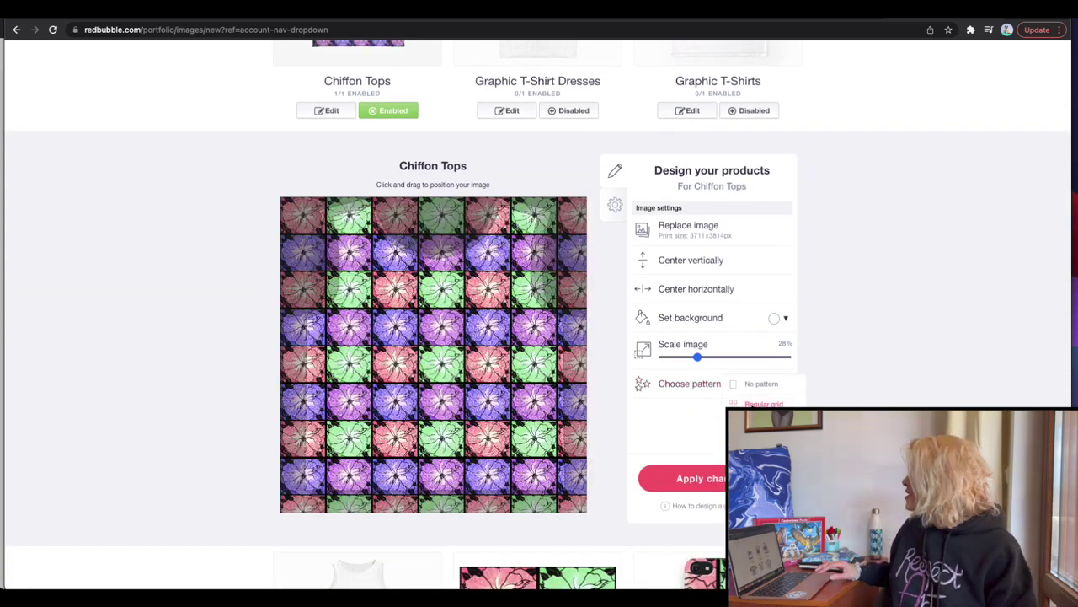
pyautogui.click(763, 424)
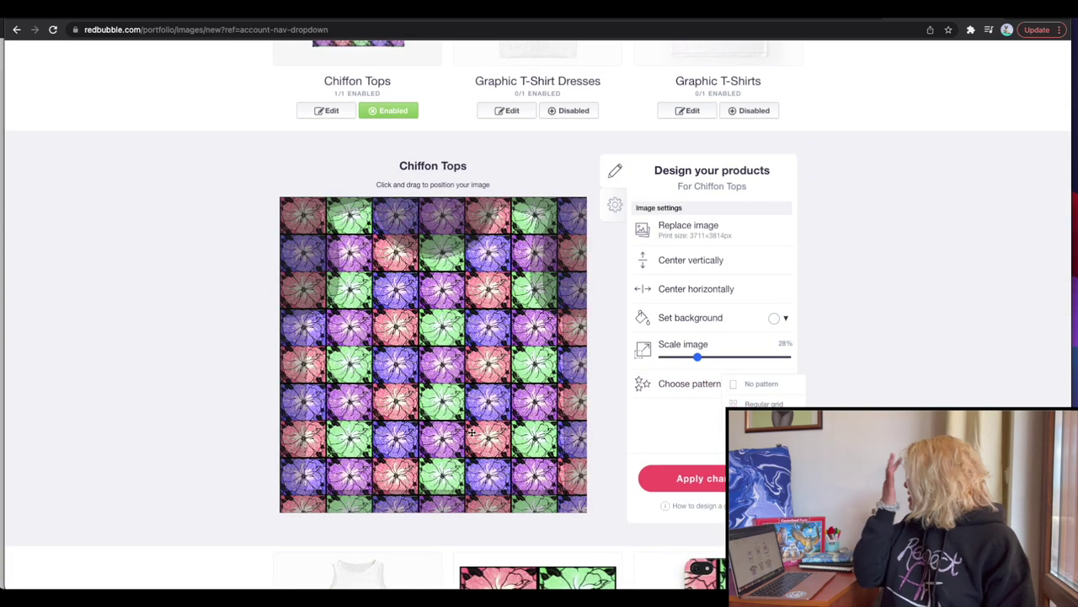
pyautogui.scroll(4, 472, 432)
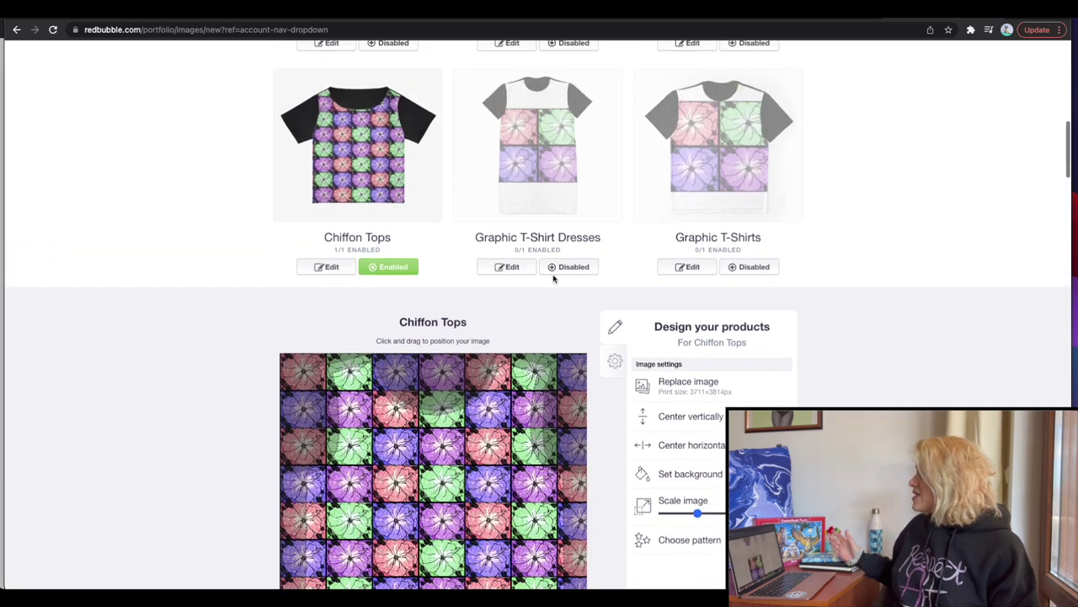
# - Enable Graphic T-Shirt Dresses with the design tiled as a regular grid
pyautogui.click(569, 266)
pyautogui.click(548, 176)
pyautogui.click(711, 347)
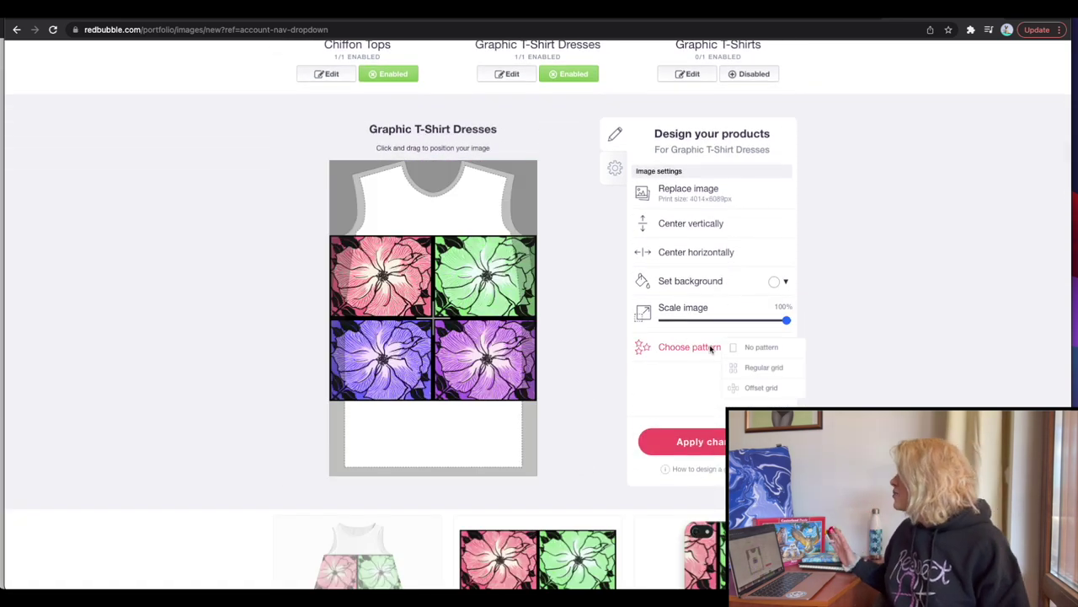
pyautogui.click(745, 367)
pyautogui.scroll(5, 747, 362)
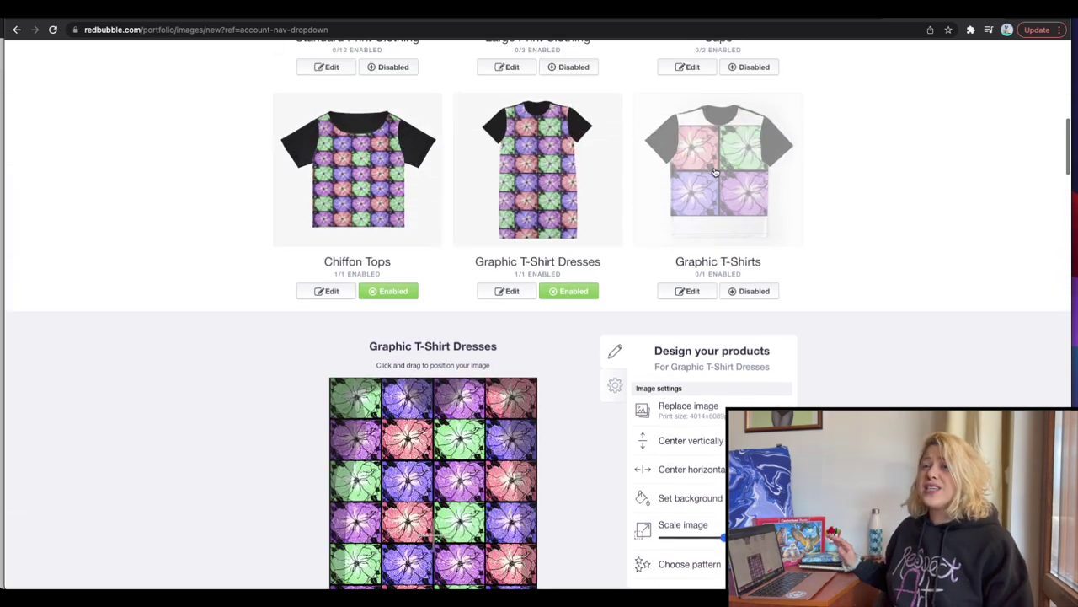
# - Enable Graphic T-Shirts with offset-grid tiling and tile the A-Line dress design in a grid
pyautogui.click(752, 290)
pyautogui.scroll(-5, 747, 294)
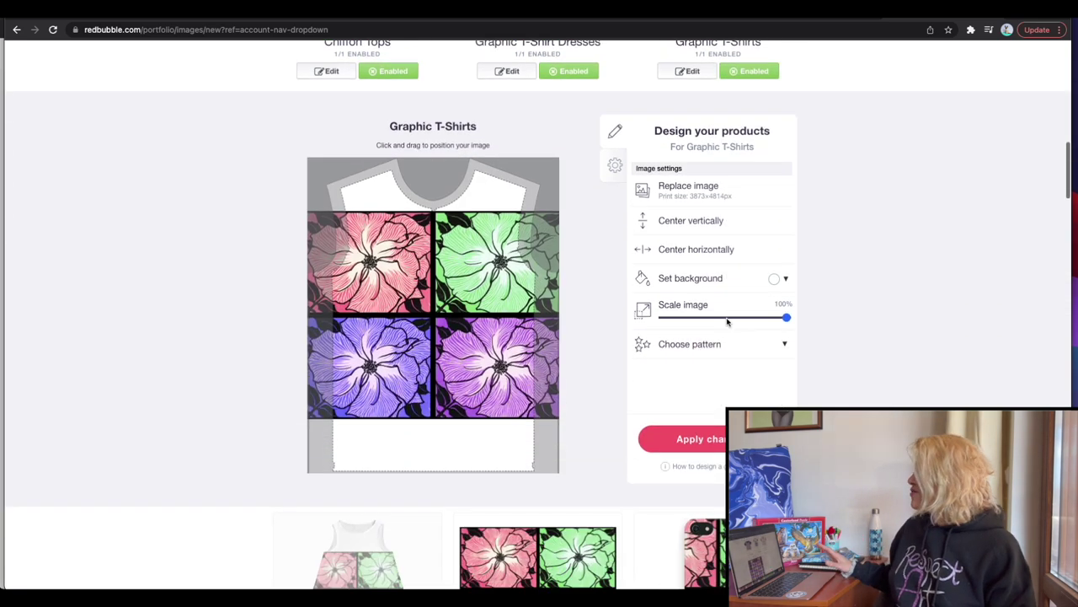
pyautogui.click(725, 343)
pyautogui.click(753, 369)
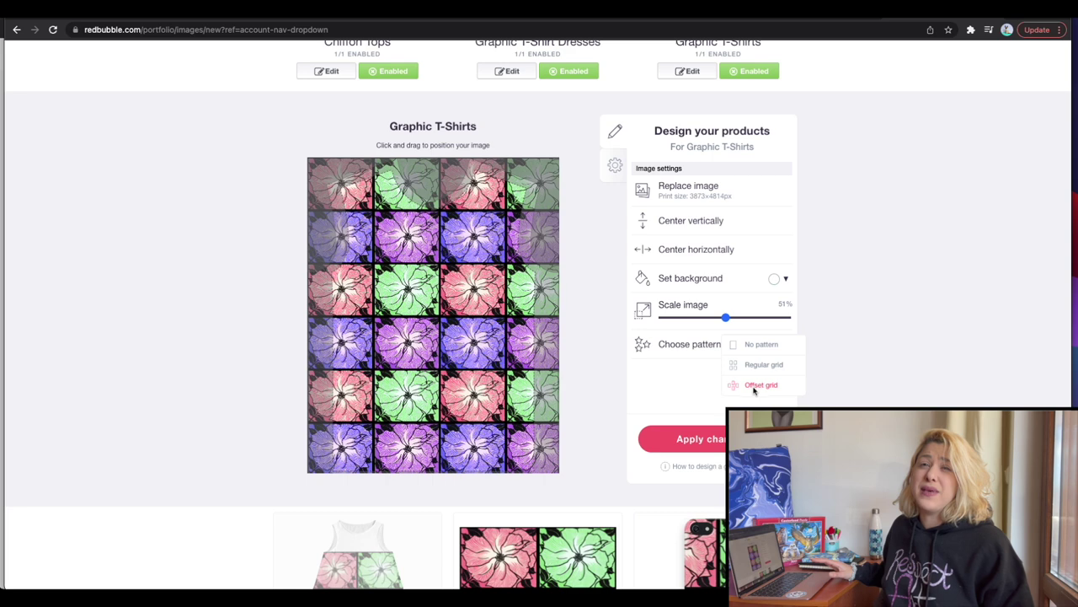
pyautogui.click(758, 385)
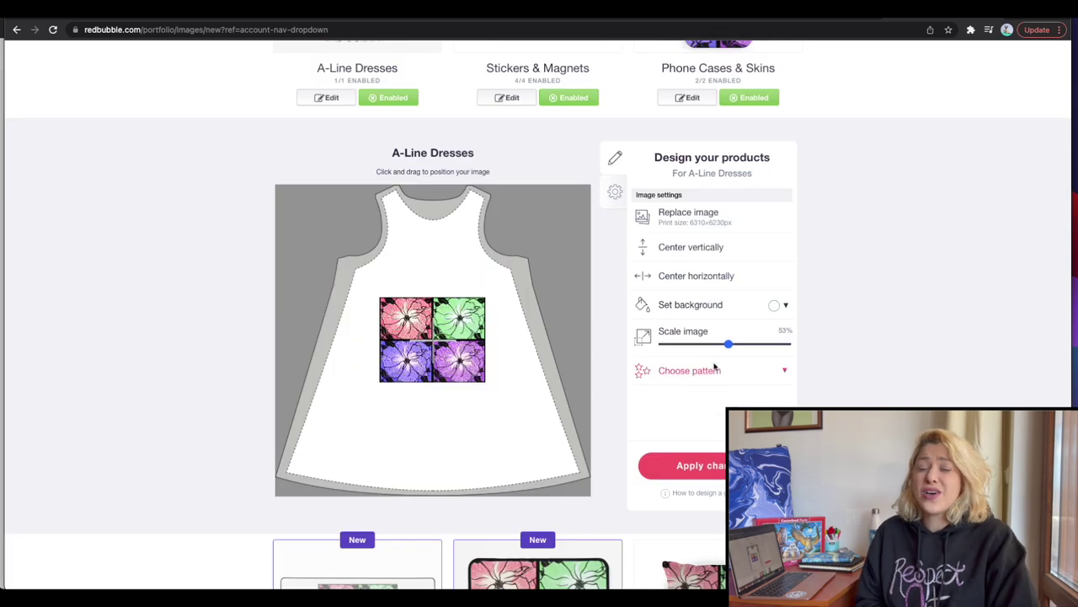
pyautogui.click(715, 370)
pyautogui.click(742, 392)
pyautogui.scroll(4, 555, 374)
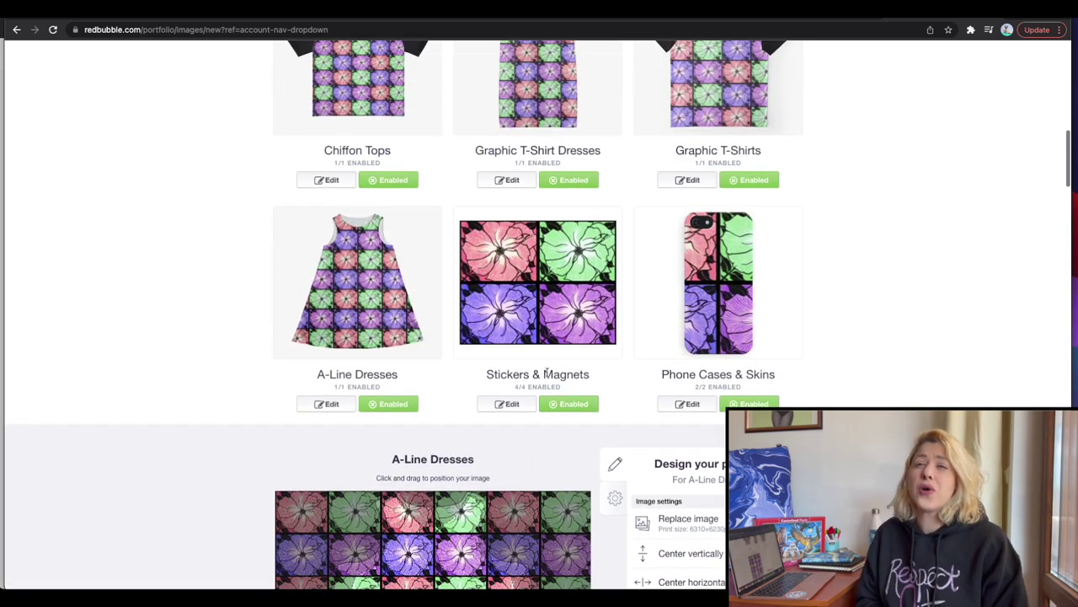
# - Shrink the phone case design to 21% and tile it as a regular grid
pyautogui.click(733, 310)
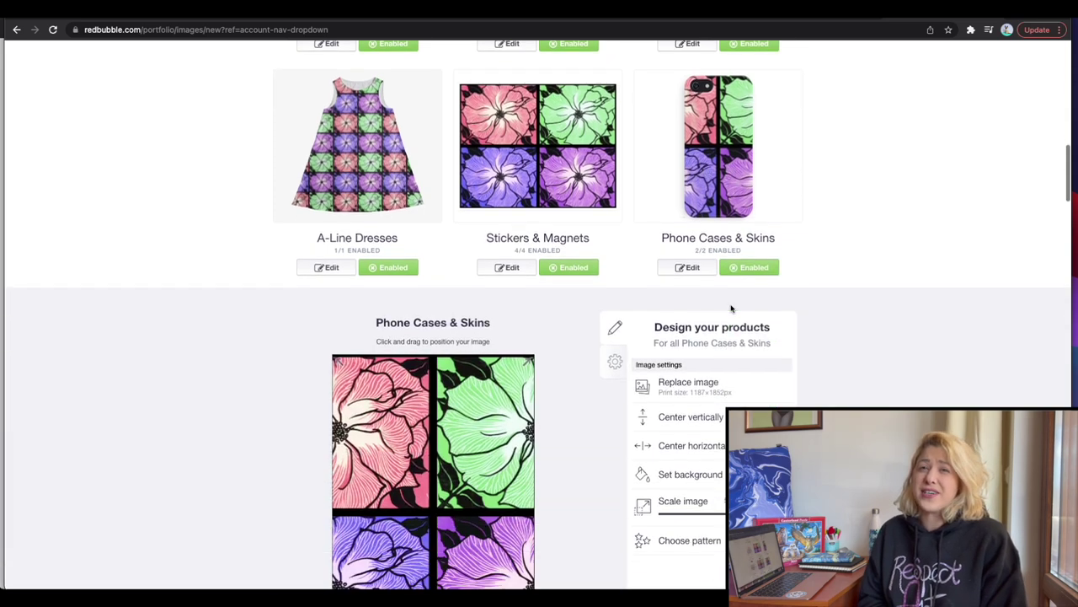
pyautogui.moveTo(731, 354); pyautogui.dragTo(689, 355)
pyautogui.click(697, 384)
pyautogui.click(764, 402)
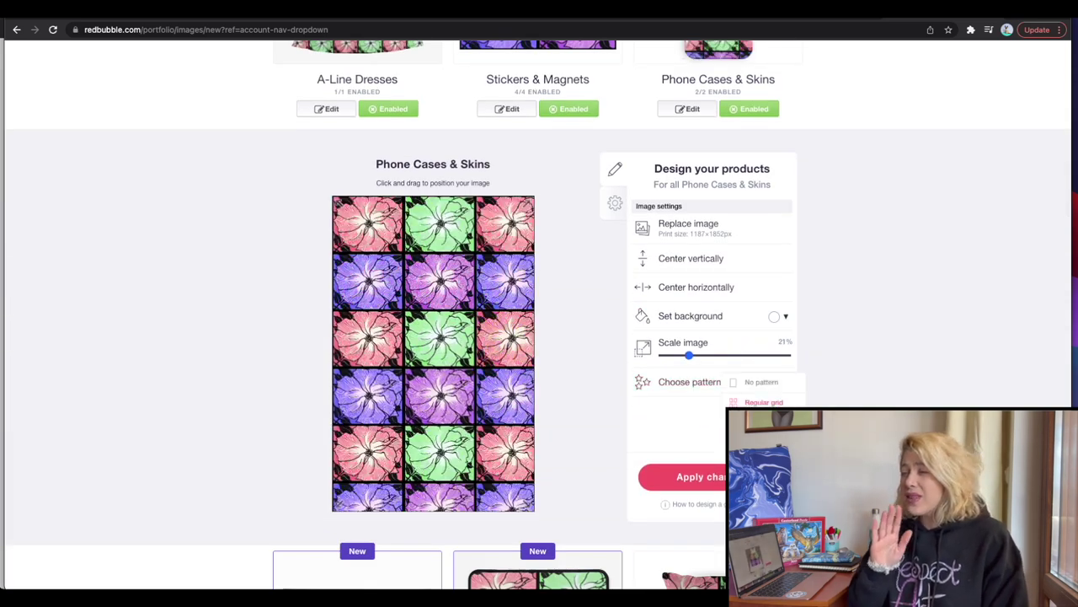
pyautogui.scroll(2, 632, 499)
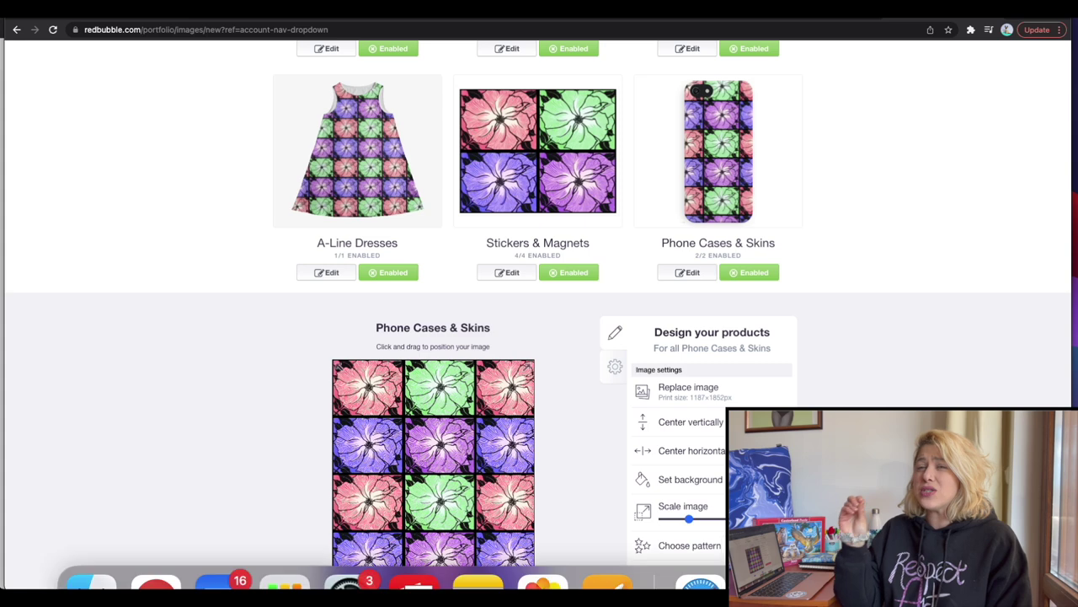
pyautogui.scroll(-2, 564, 393)
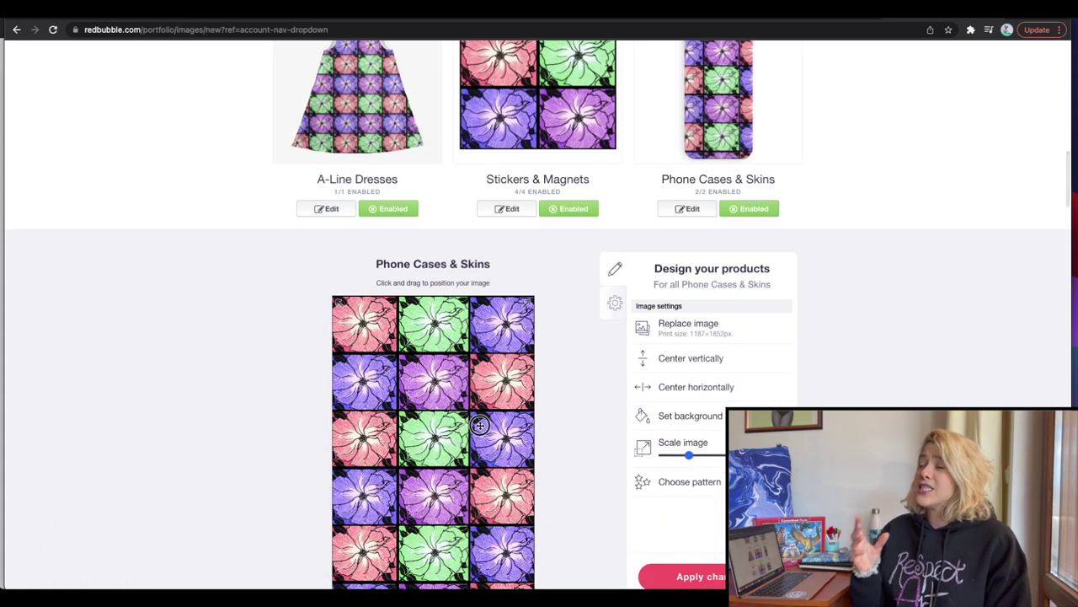
pyautogui.scroll(5, 606, 363)
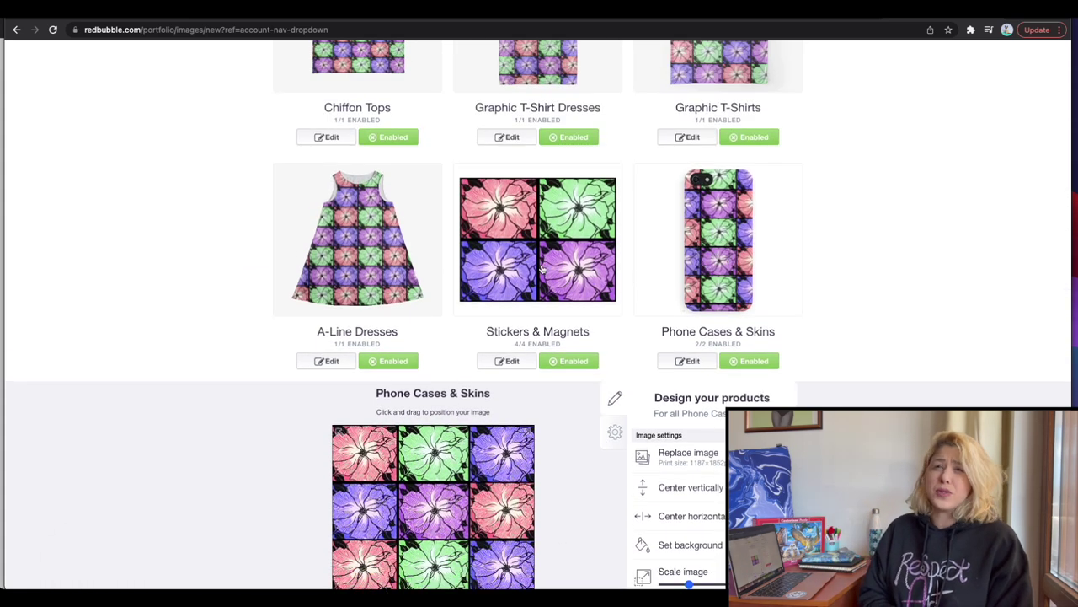
pyautogui.click(715, 253)
pyautogui.scroll(-3, 394, 312)
# - Enable Desk Mats with the image scaled to 38% and tiled in a grid
pyautogui.click(393, 313)
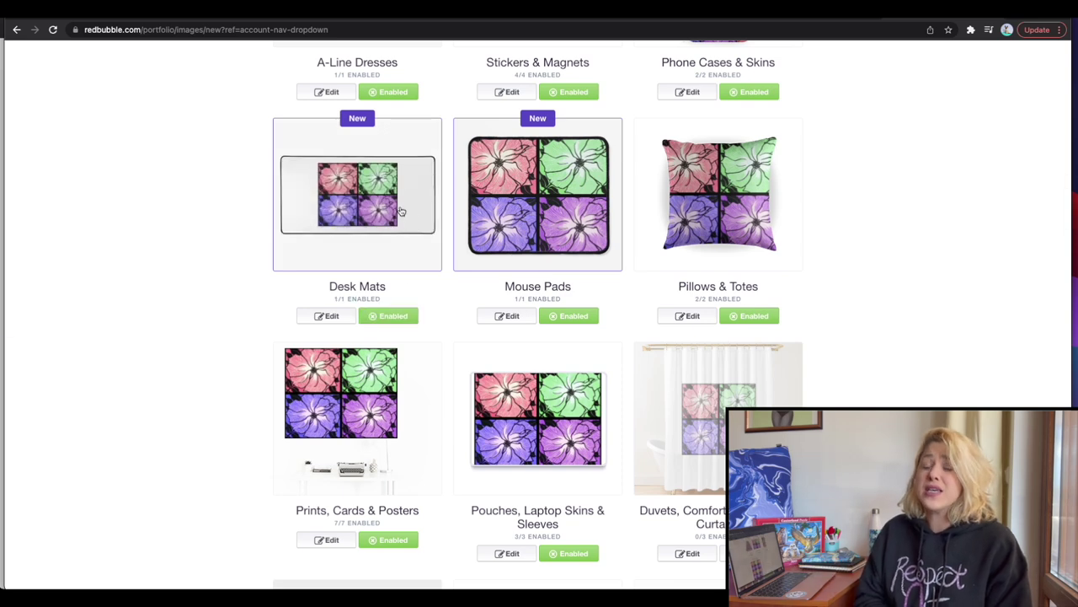
pyautogui.scroll(-1, 713, 332)
pyautogui.click(711, 340)
pyautogui.click(712, 367)
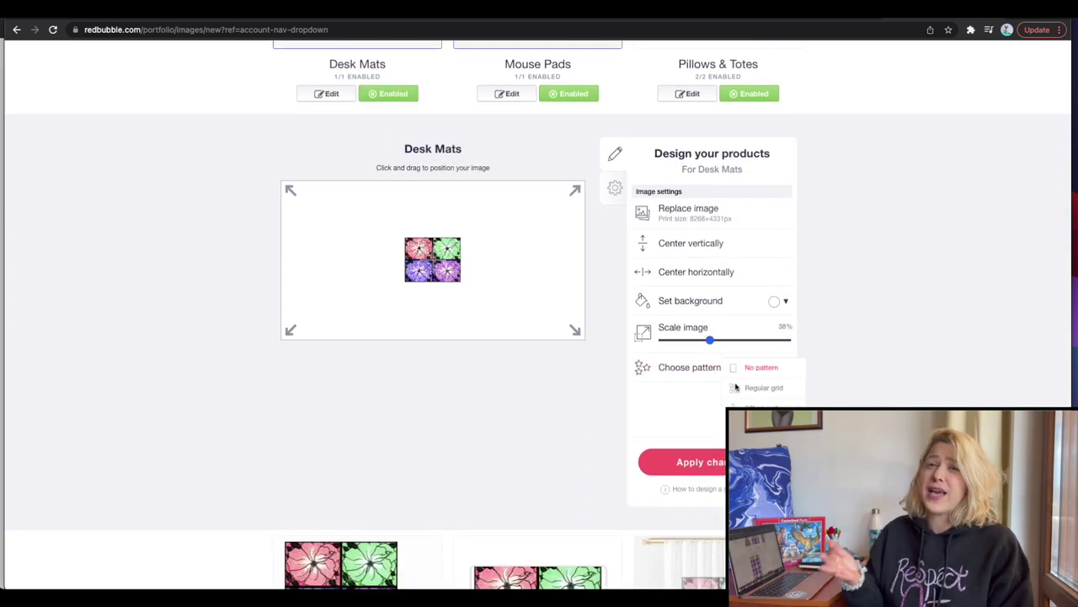
pyautogui.click(763, 389)
pyautogui.scroll(3, 505, 337)
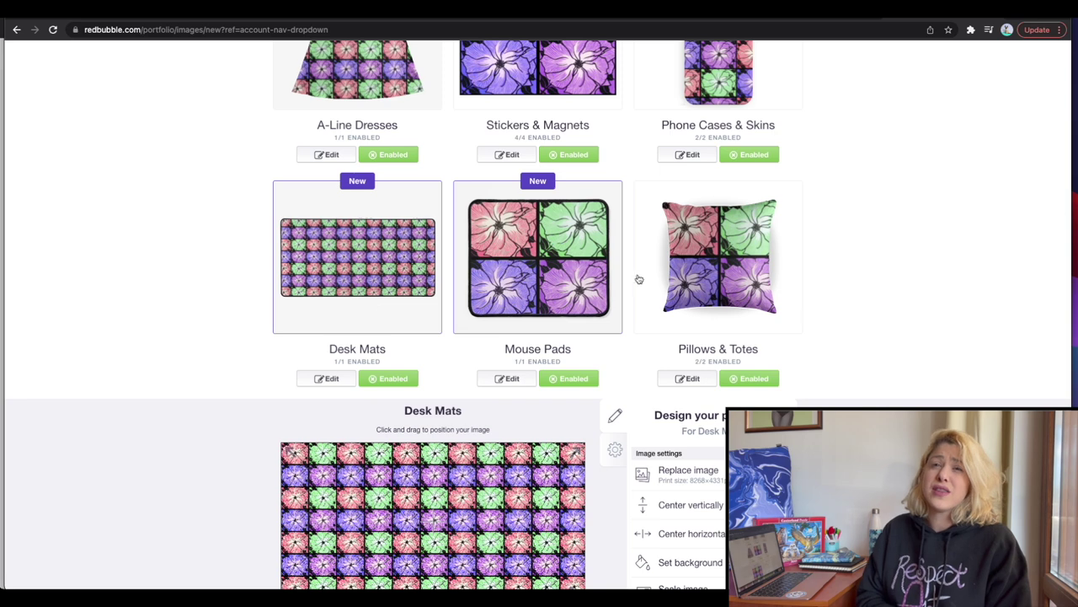
pyautogui.click(678, 275)
# - Shrink the duvet and shower curtain image to 49% and apply the tiled design
pyautogui.scroll(-4, 724, 337)
pyautogui.click(746, 284)
pyautogui.scroll(-1, 740, 285)
pyautogui.scroll(-2, 740, 285)
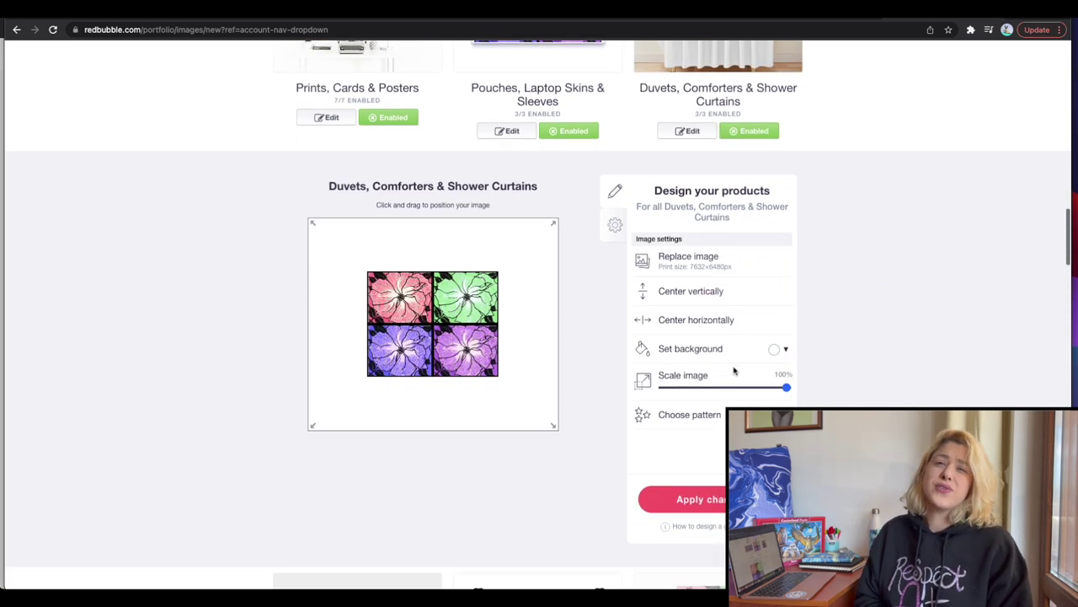
pyautogui.click(725, 390)
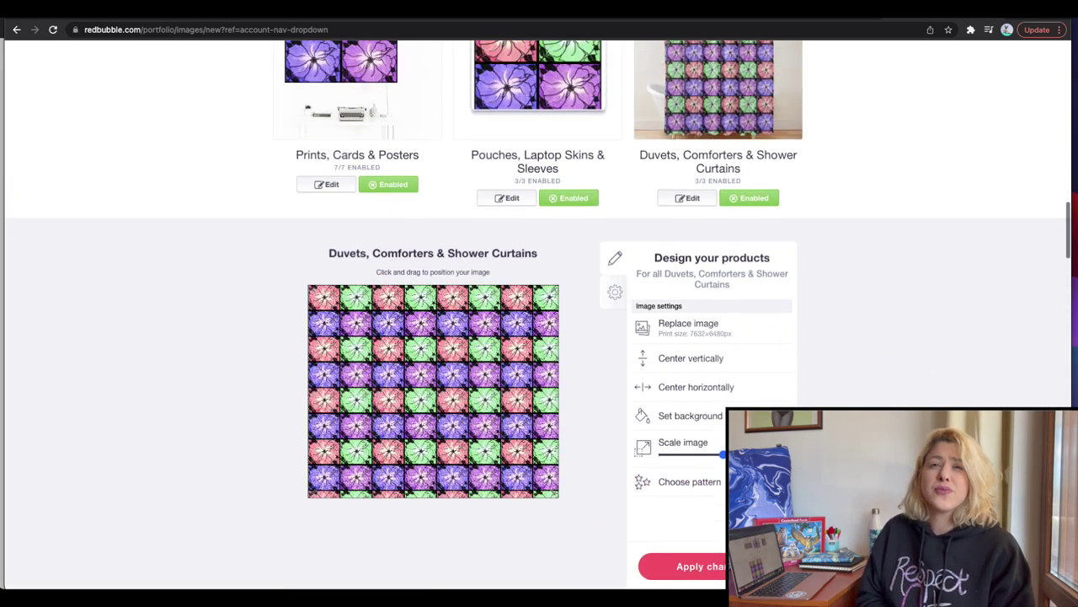
pyautogui.scroll(3, 505, 311)
pyautogui.click(500, 313)
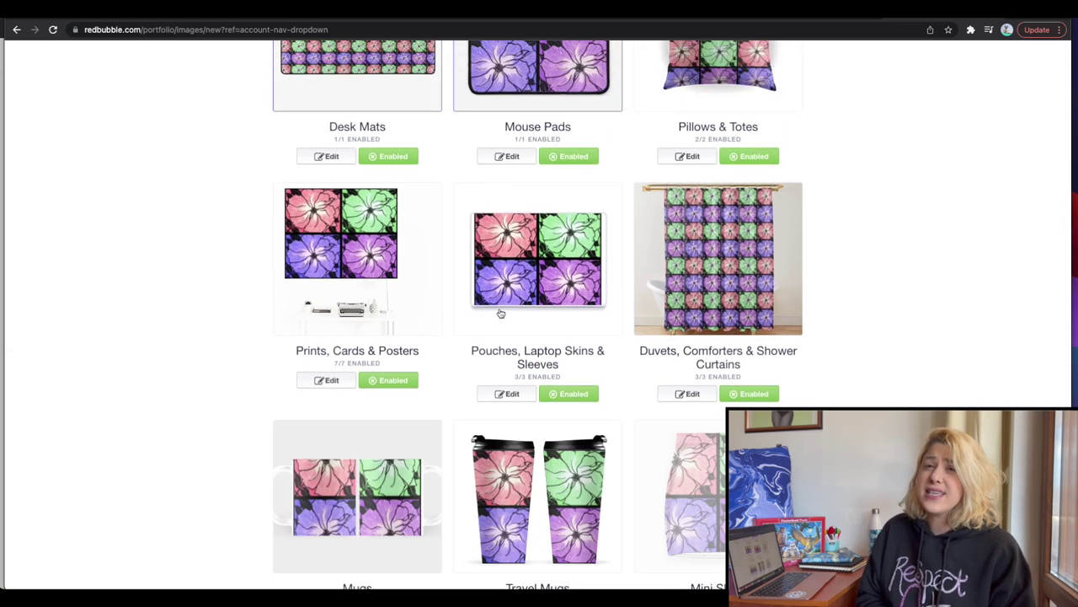
# - Disable pouches and laptop skins, shrink the mini skirt image to 35%, and tile the bath mat
pyautogui.scroll(-2, 500, 313)
pyautogui.click(570, 235)
pyautogui.click(687, 458)
pyautogui.scroll(-4, 709, 381)
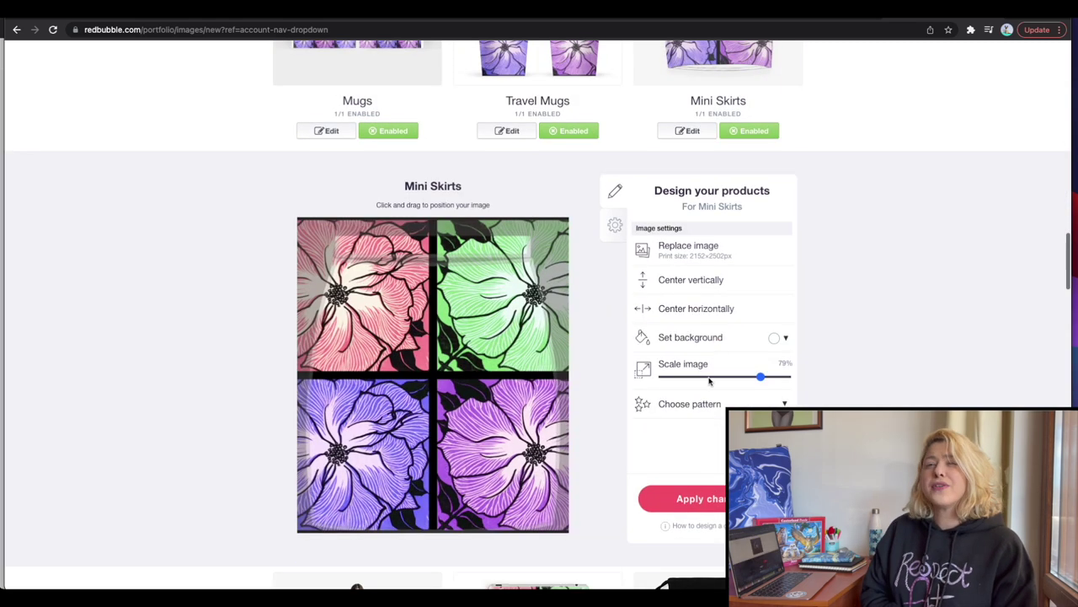
pyautogui.click(708, 377)
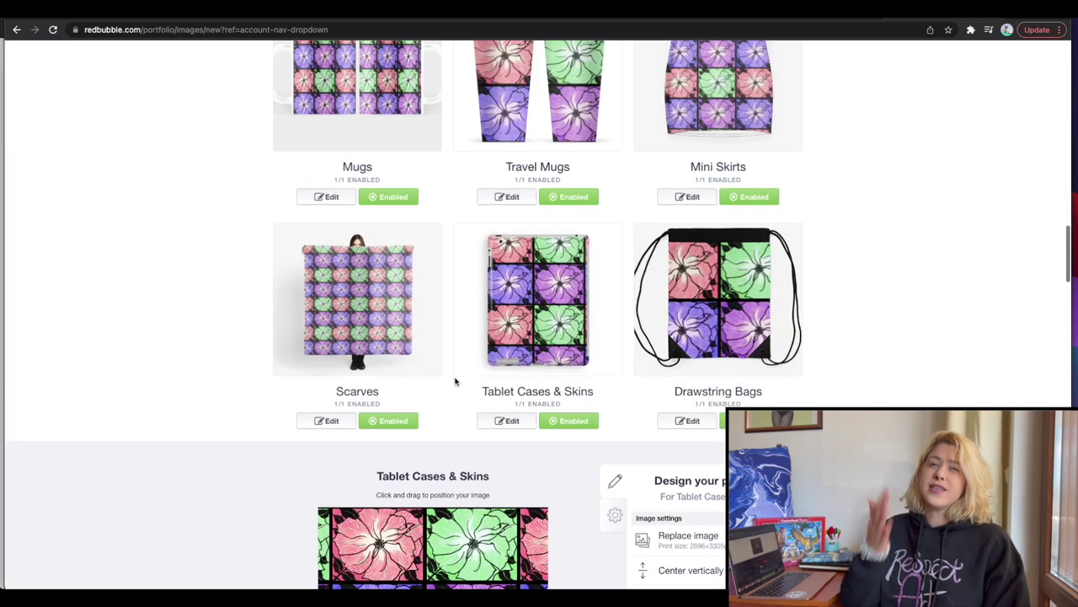
pyautogui.click(533, 314)
pyautogui.scroll(-3, 470, 310)
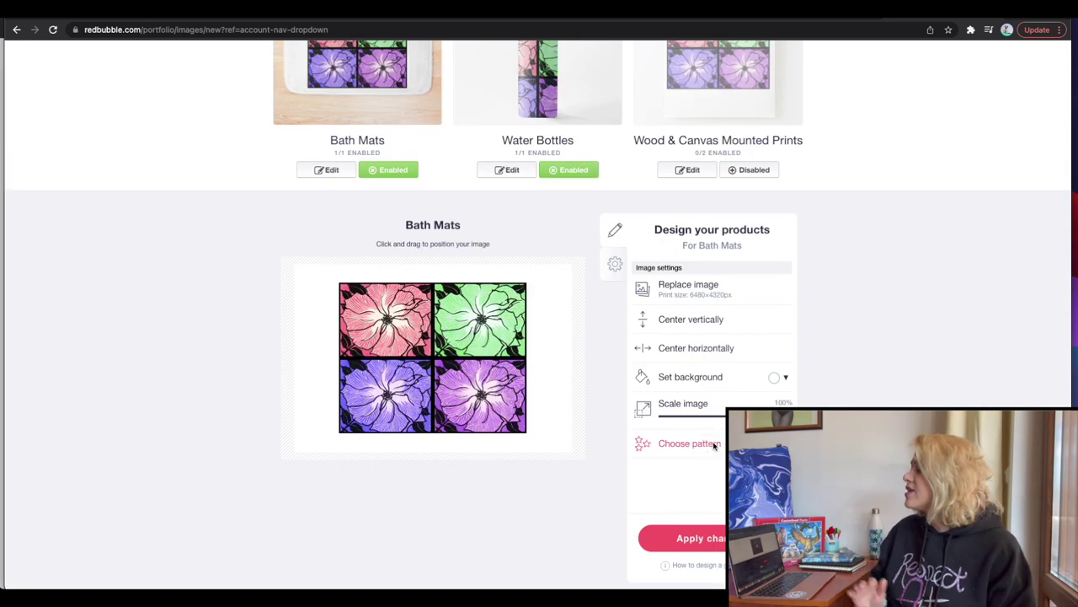
pyautogui.click(689, 444)
pyautogui.scroll(5, 531, 385)
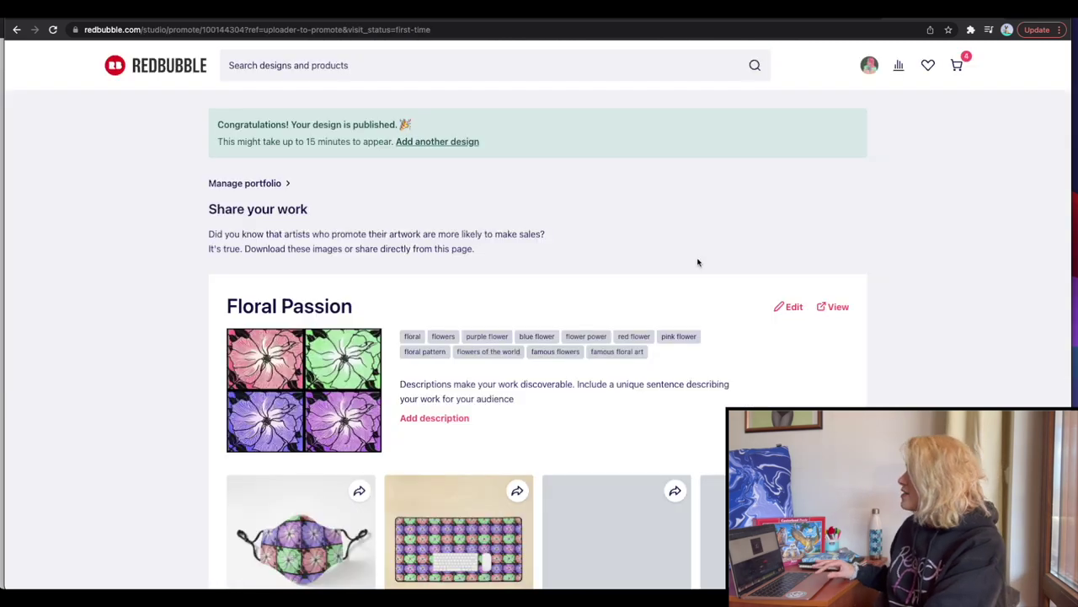
pyautogui.scroll(-4, 699, 260)
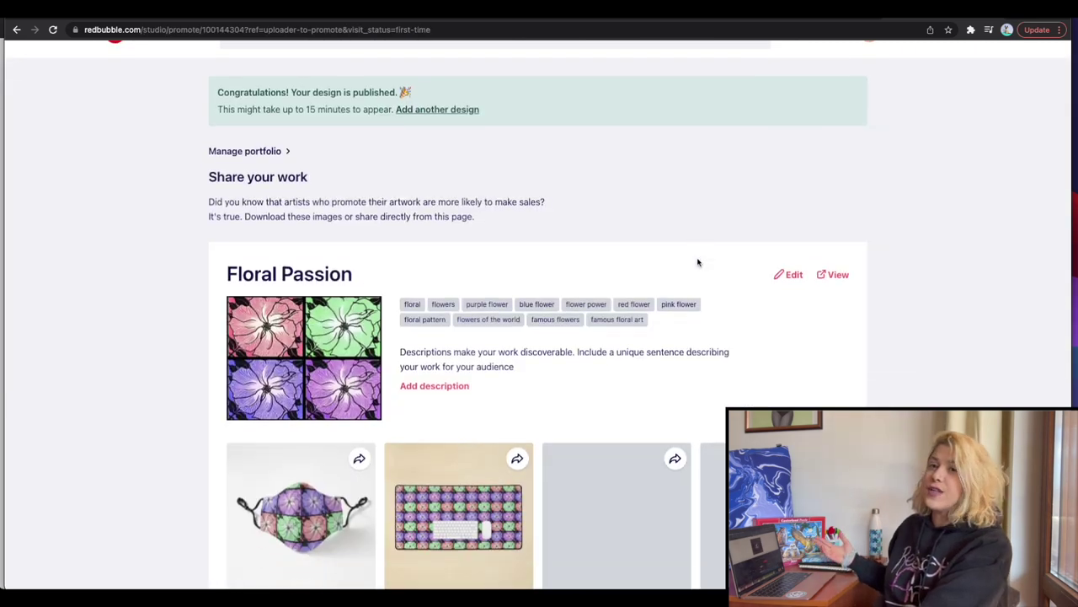
pyautogui.scroll(-3, 770, 248)
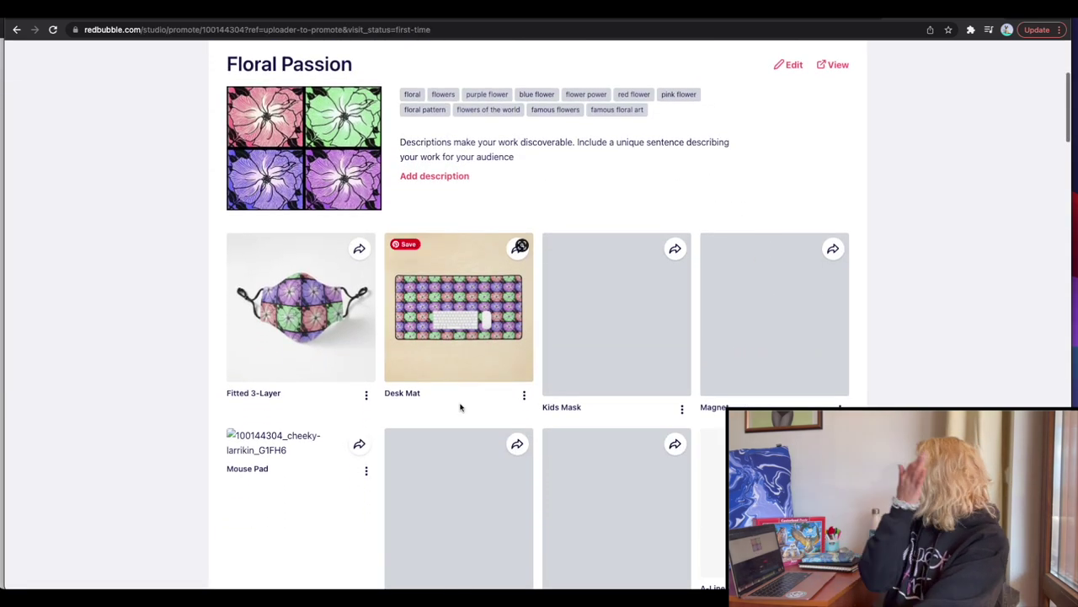
pyautogui.scroll(-3, 590, 353)
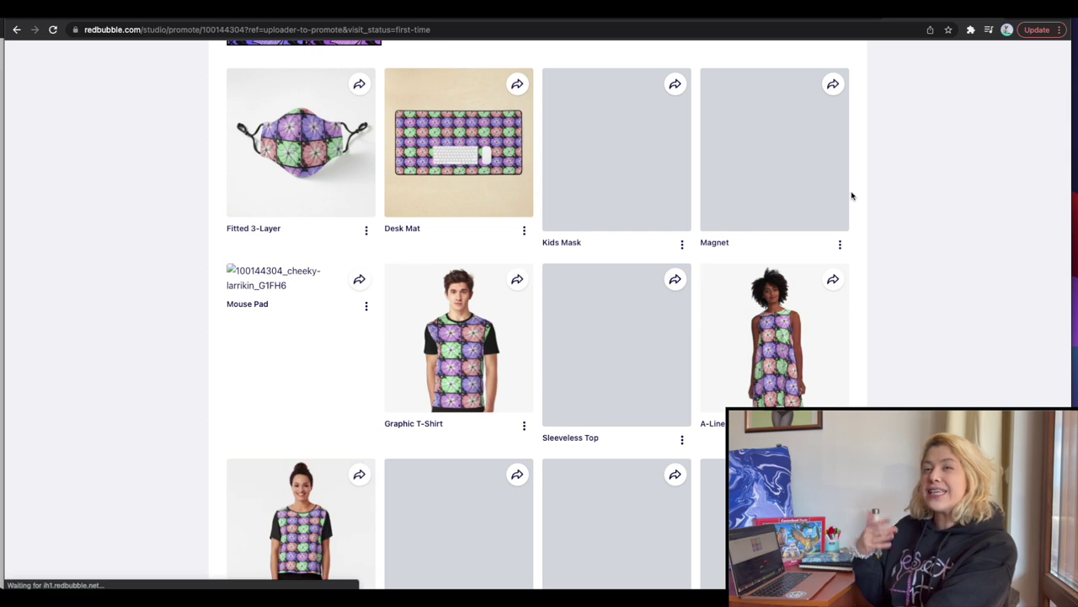
pyautogui.scroll(-1, 851, 193)
pyautogui.scroll(-1, 898, 197)
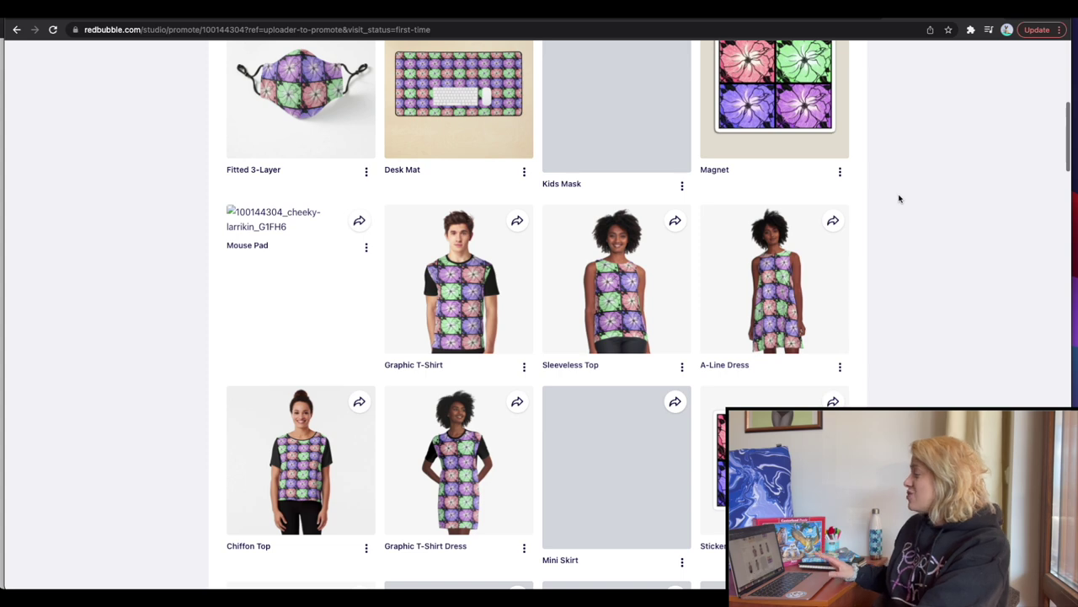
pyautogui.scroll(-5, 900, 199)
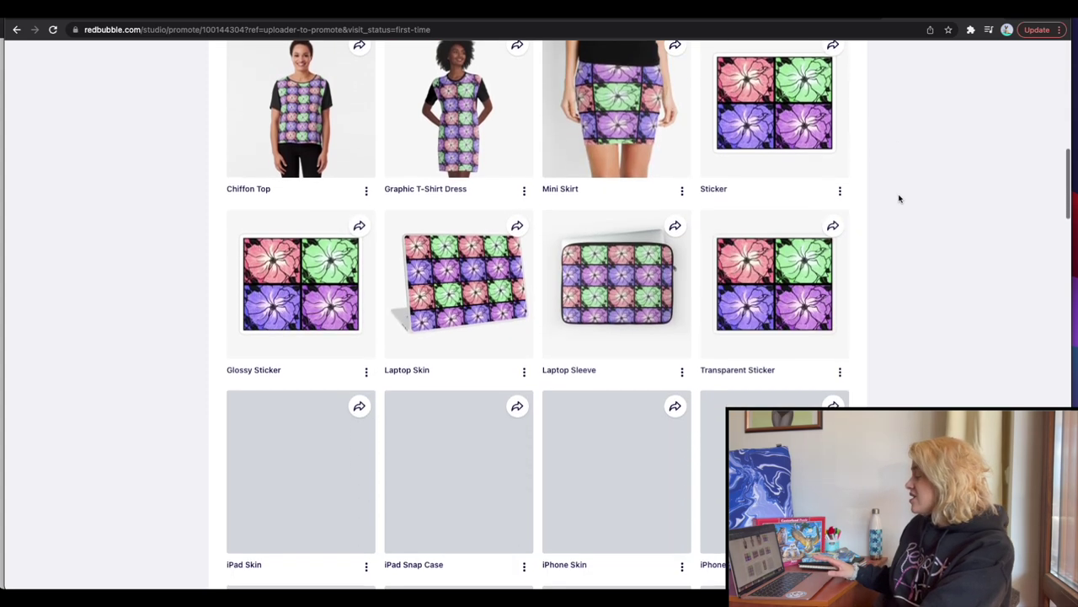
pyautogui.scroll(-3, 899, 199)
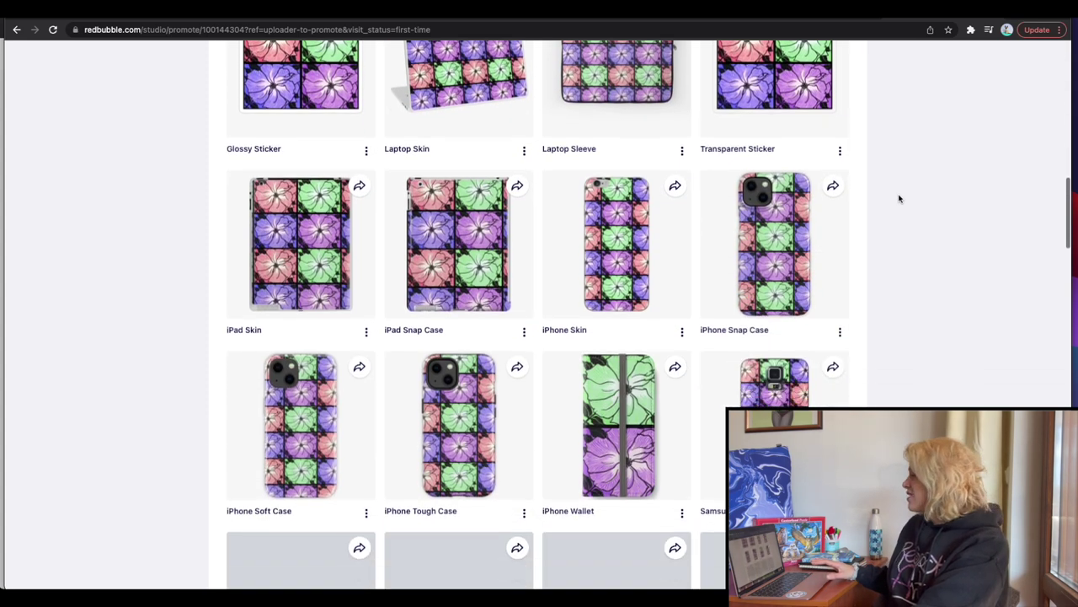
pyautogui.scroll(-5, 900, 199)
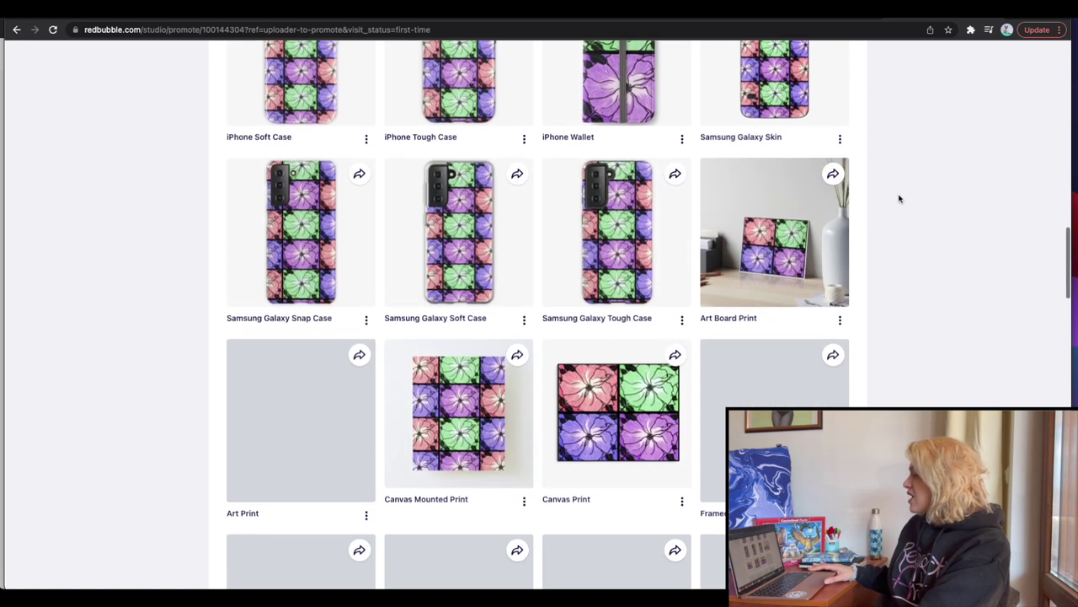
pyautogui.scroll(-3, 900, 199)
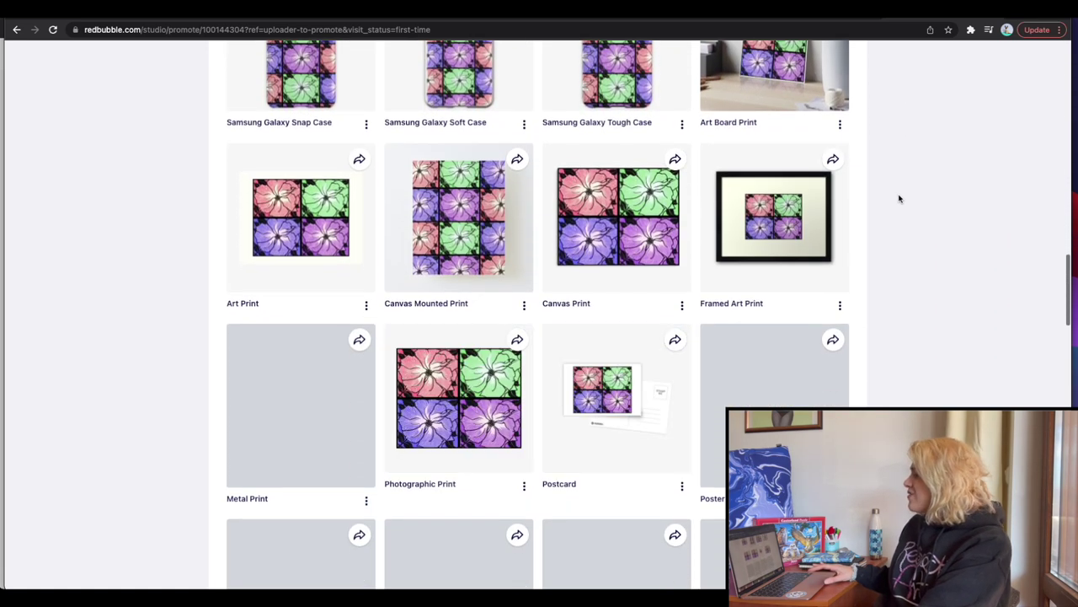
pyautogui.scroll(-5, 900, 199)
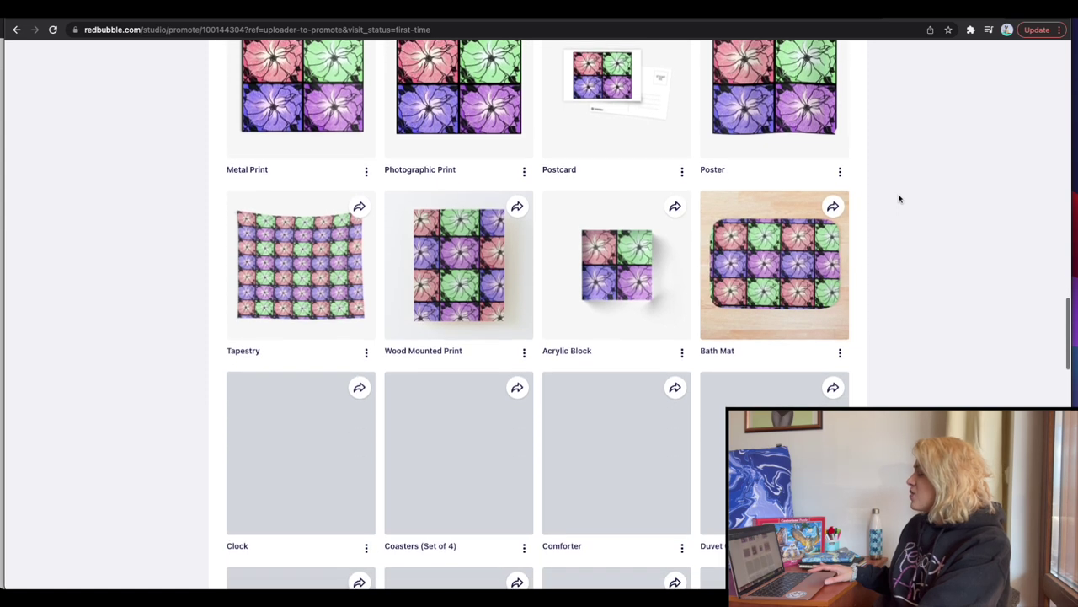
pyautogui.scroll(-2, 900, 199)
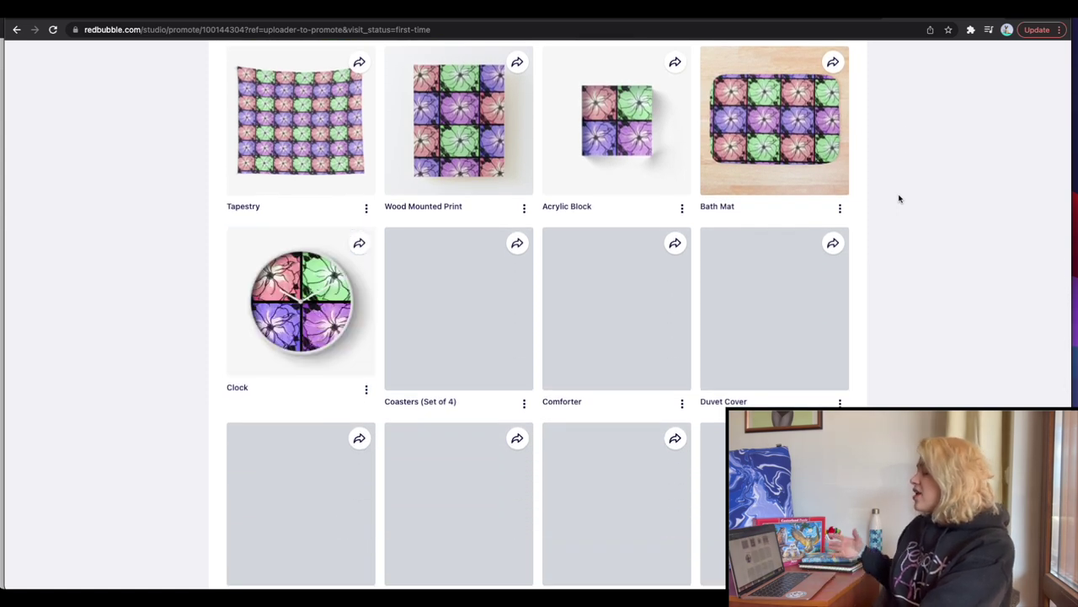
pyautogui.scroll(-1, 900, 199)
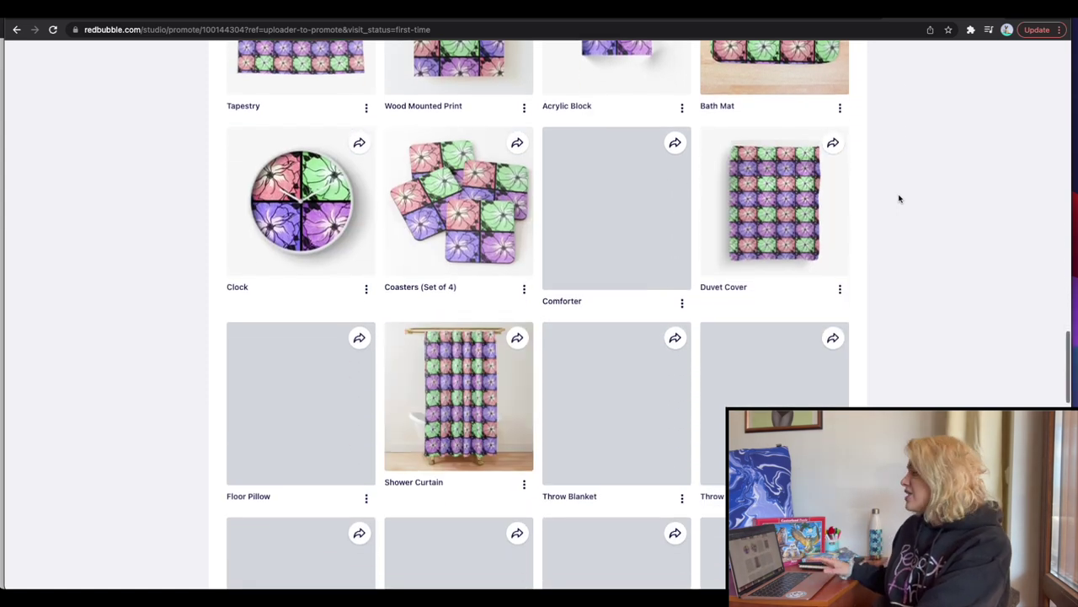
pyautogui.scroll(-2, 900, 199)
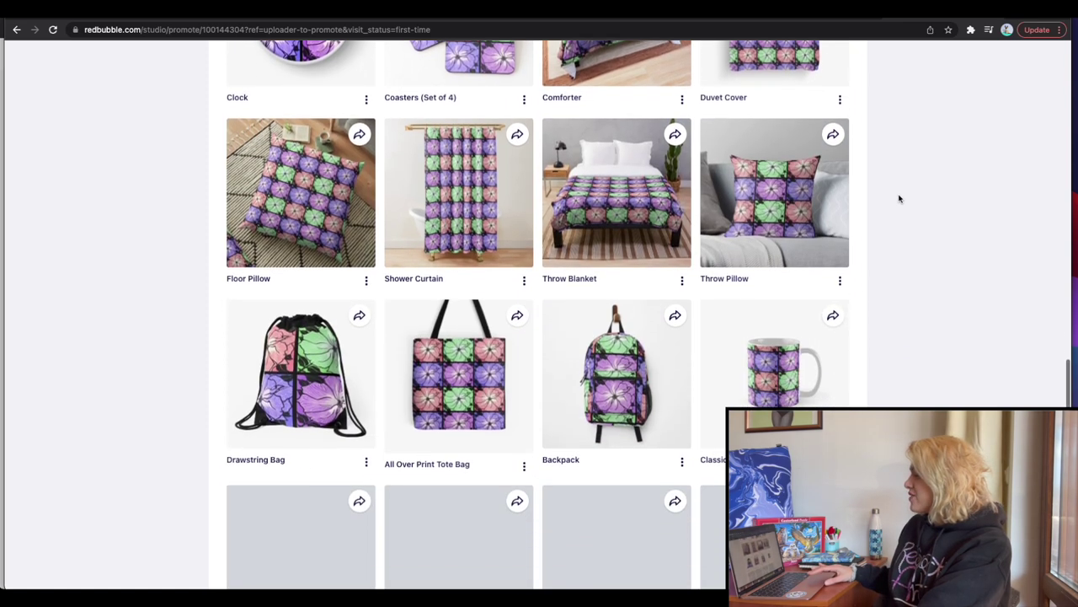
pyautogui.scroll(-2, 899, 199)
pyautogui.scroll(-3, 900, 199)
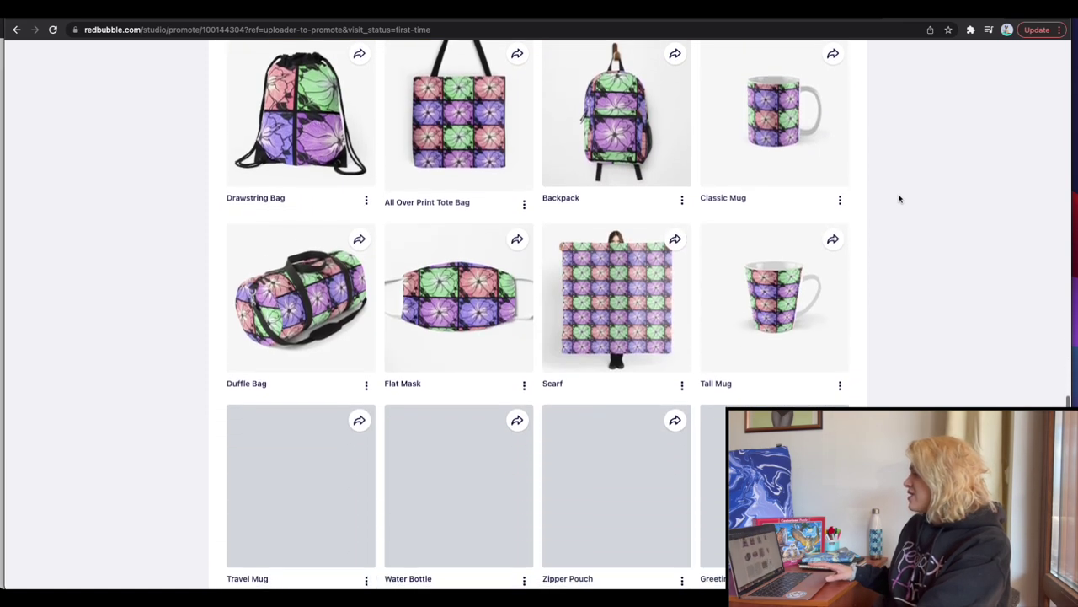
pyautogui.scroll(-3, 900, 199)
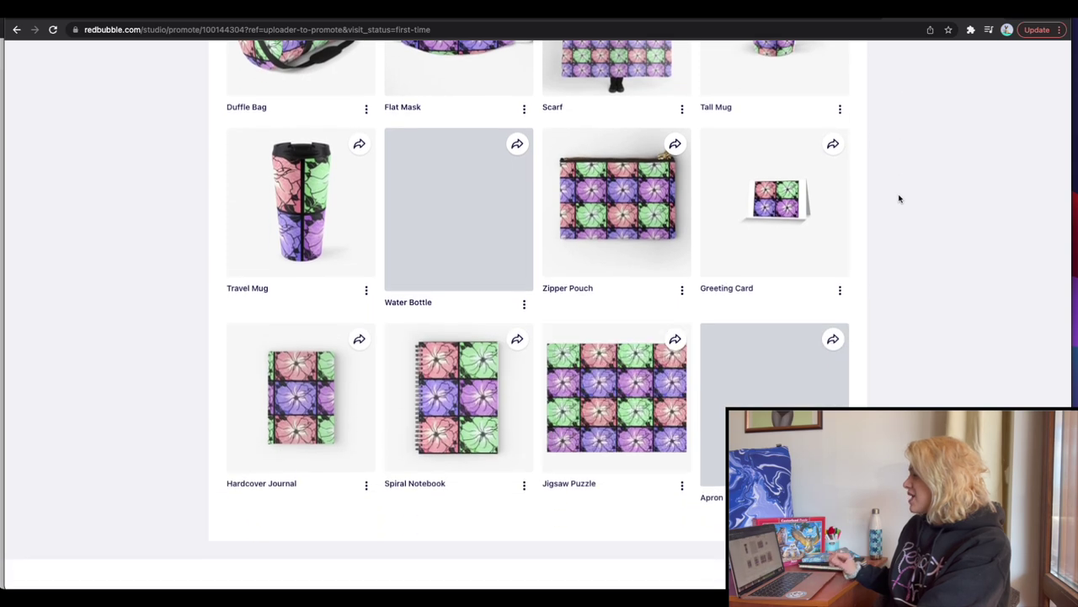
pyautogui.scroll(1, 899, 199)
pyautogui.scroll(4, 899, 199)
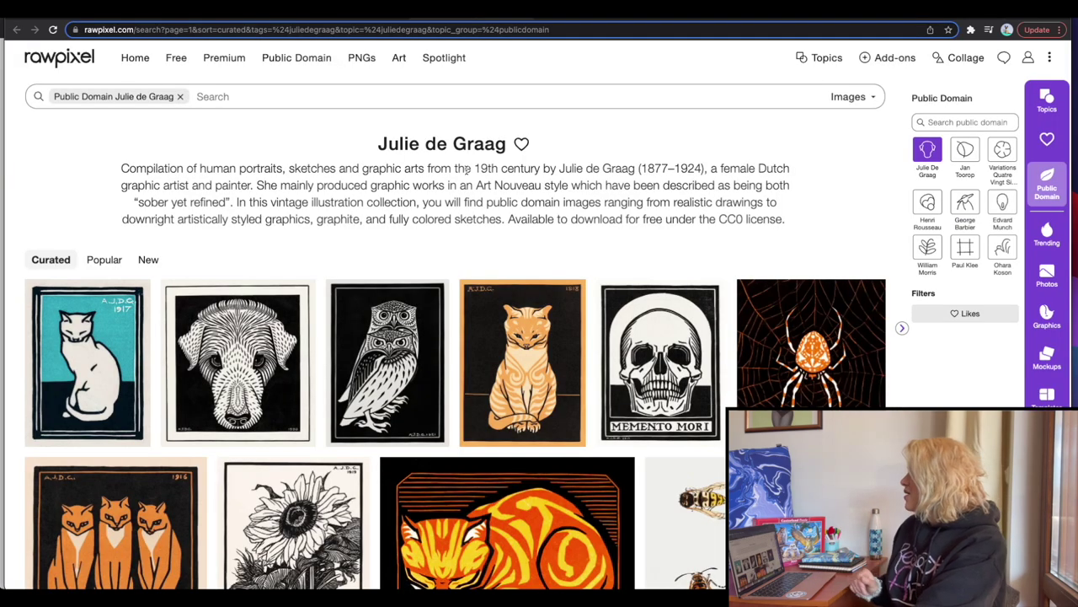
# - Scroll through the Paul Klee results and the public domain page toward the Van Gogh collection
pyautogui.scroll(-1, 461, 156)
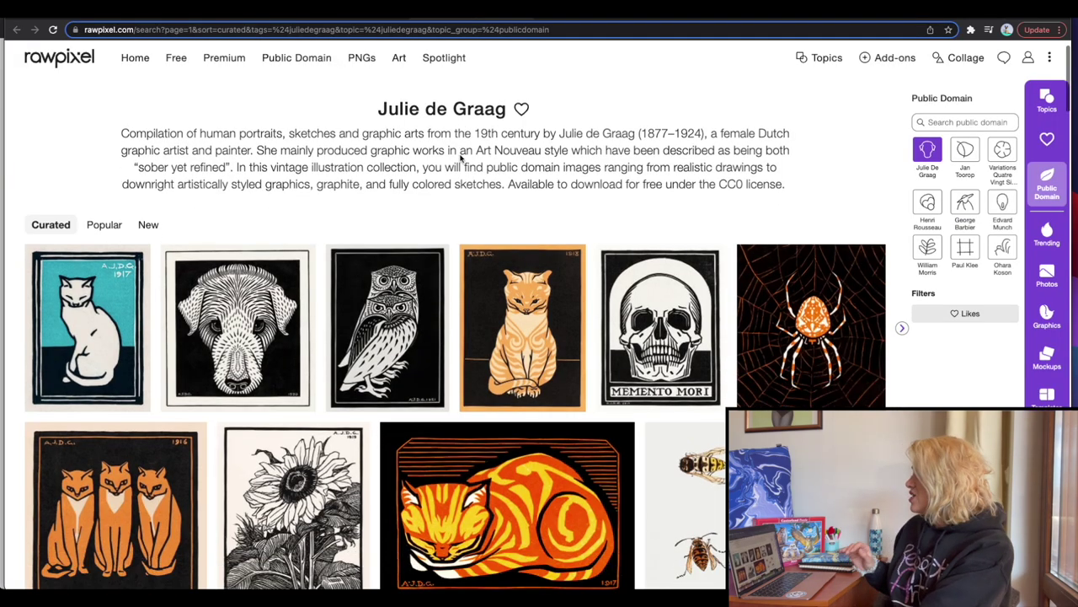
pyautogui.scroll(-1, 461, 156)
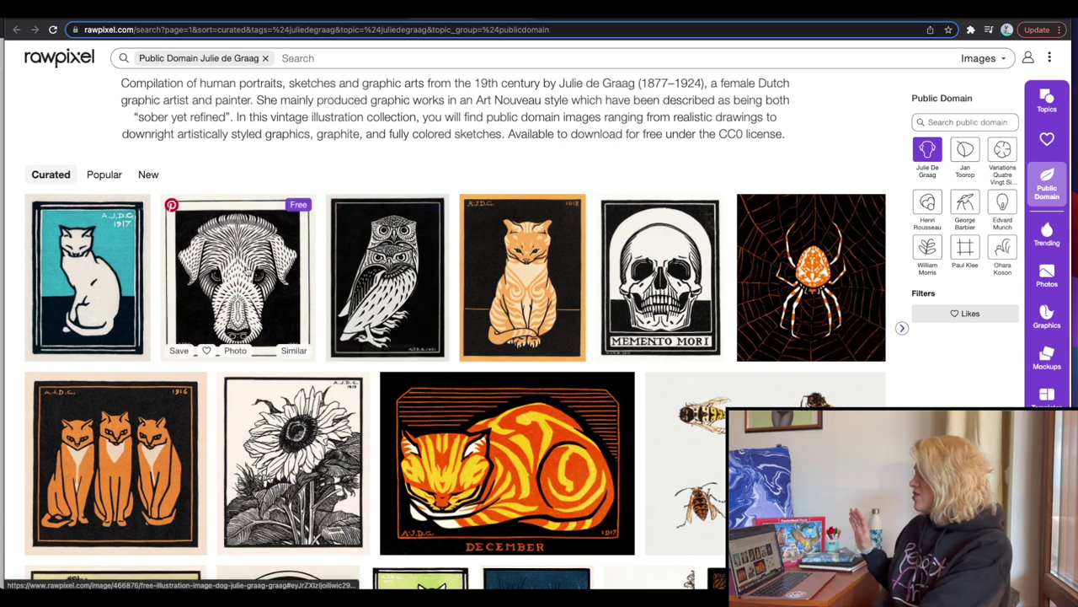
pyautogui.scroll(-3, 261, 329)
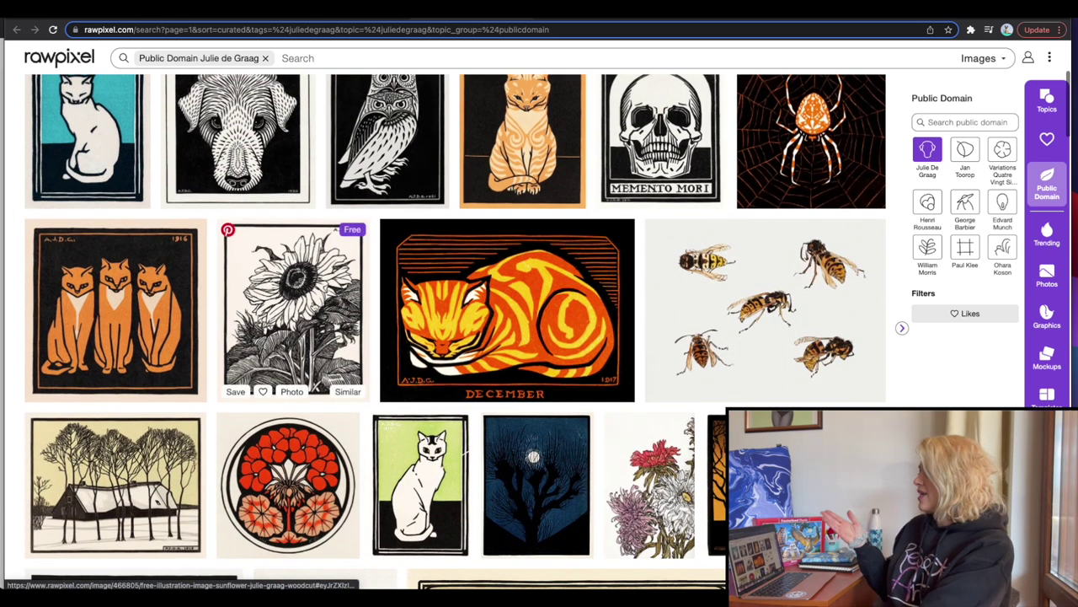
pyautogui.scroll(3, 261, 329)
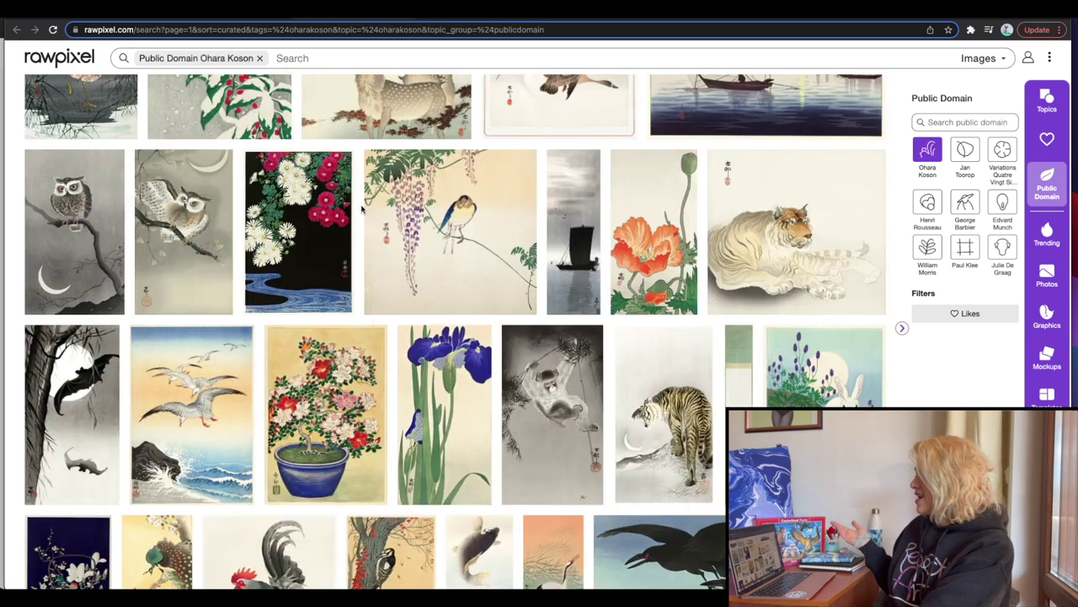
pyautogui.scroll(5, 362, 207)
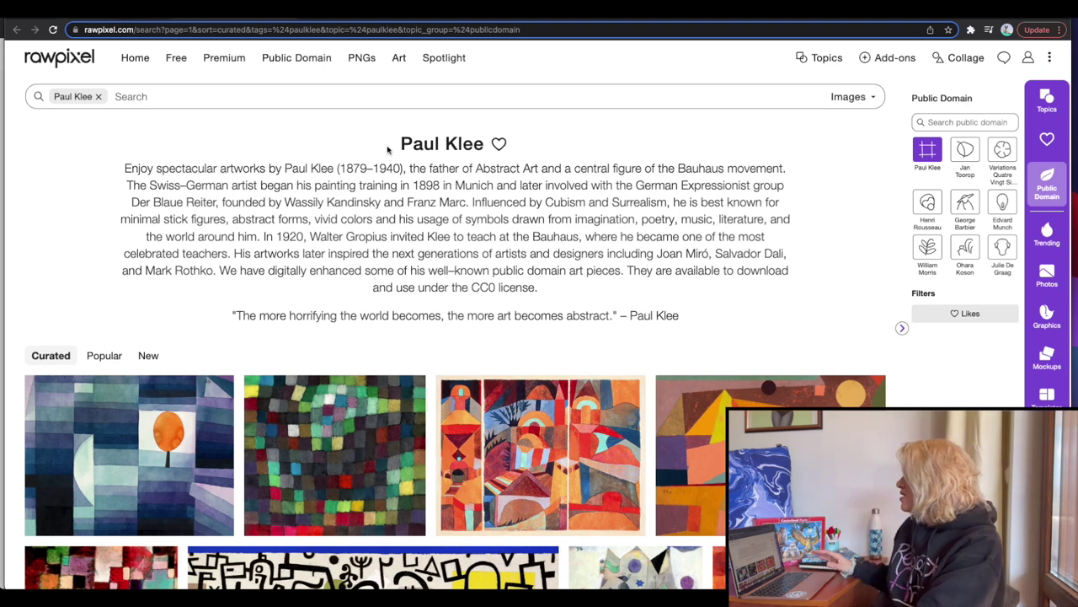
pyautogui.scroll(-3, 485, 149)
pyautogui.scroll(-3, 482, 149)
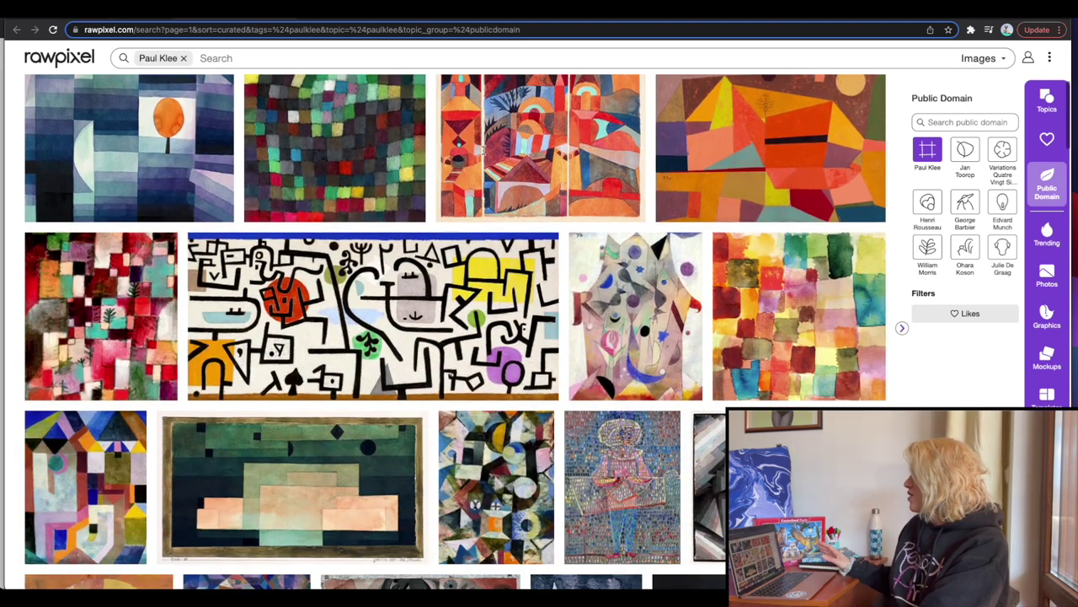
pyautogui.scroll(-3, 485, 154)
pyautogui.scroll(-3, 484, 153)
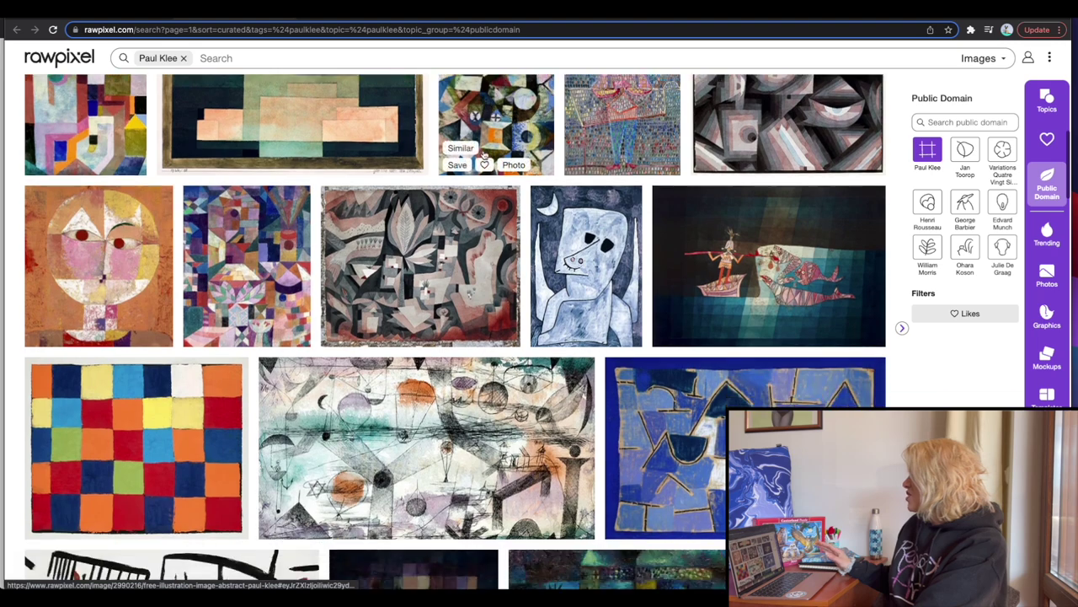
pyautogui.scroll(-9, 484, 152)
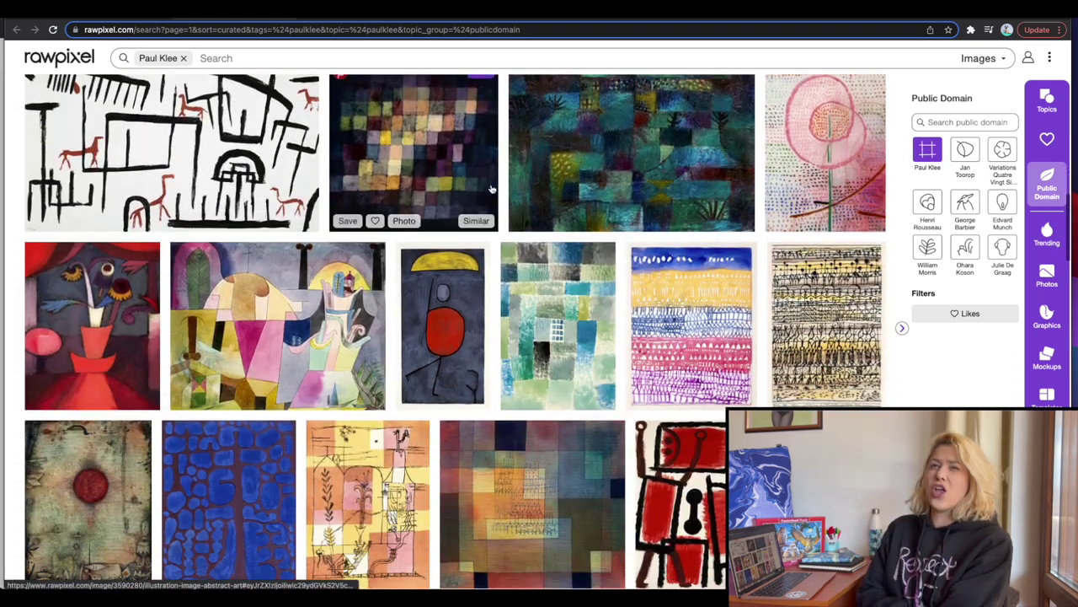
pyautogui.scroll(-2, 506, 224)
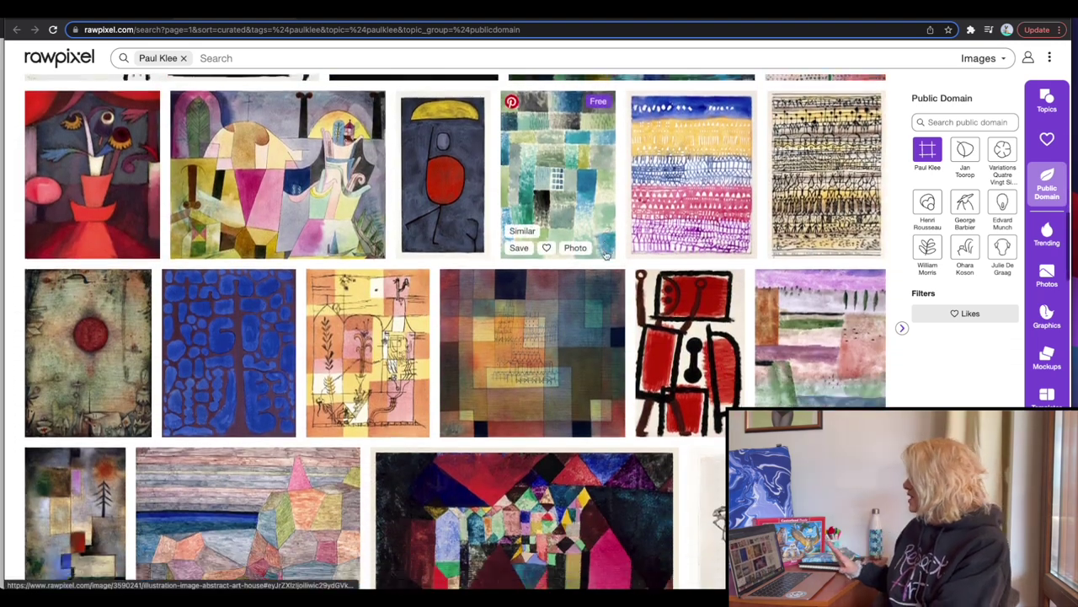
pyautogui.scroll(-3, 605, 254)
pyautogui.scroll(-3, 605, 255)
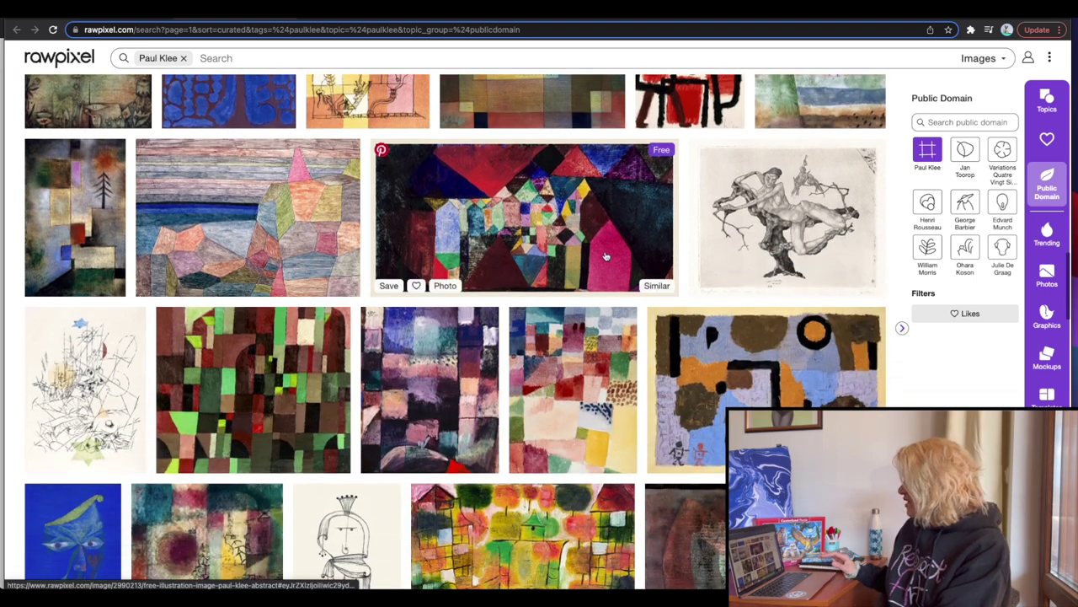
pyautogui.scroll(-12, 605, 254)
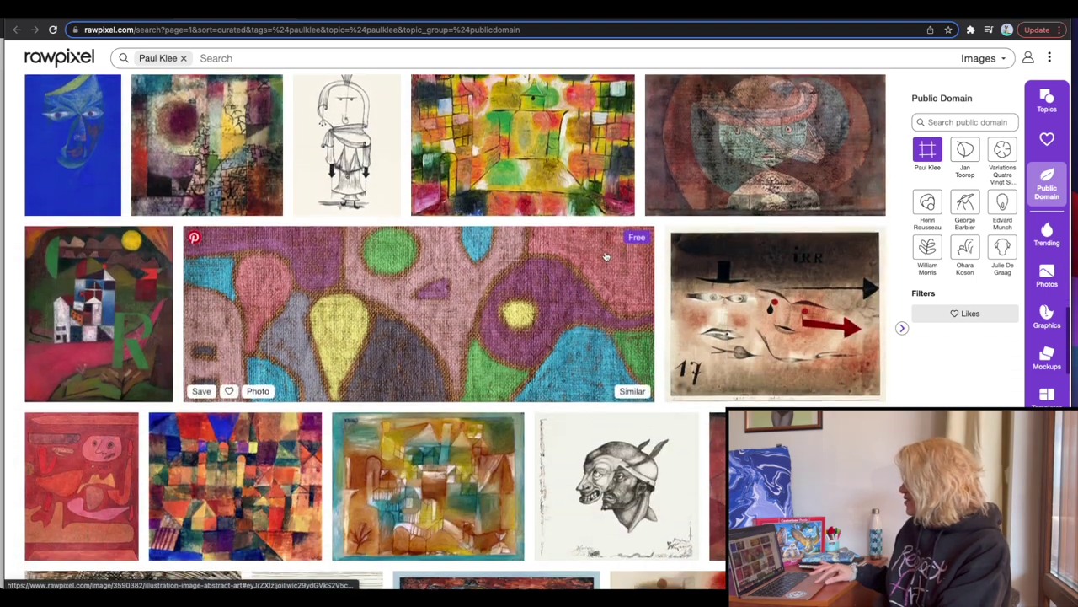
pyautogui.scroll(-3, 605, 256)
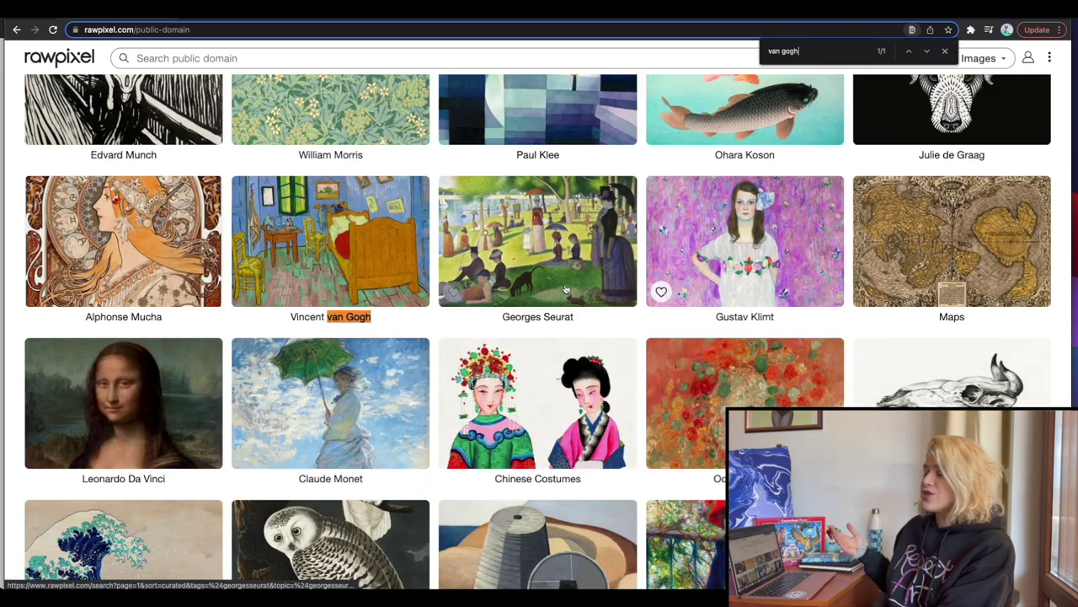
# - Open the Vincent van Gogh public domain collection and scroll down through its paintings
pyautogui.click(366, 261)
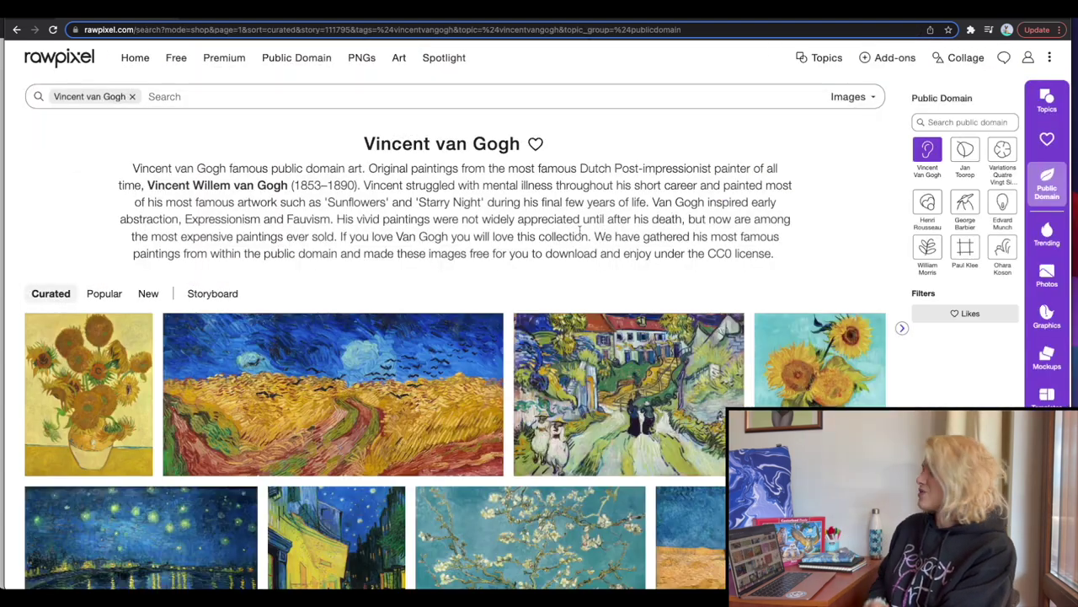
pyautogui.scroll(-2, 580, 230)
pyautogui.scroll(-3, 579, 233)
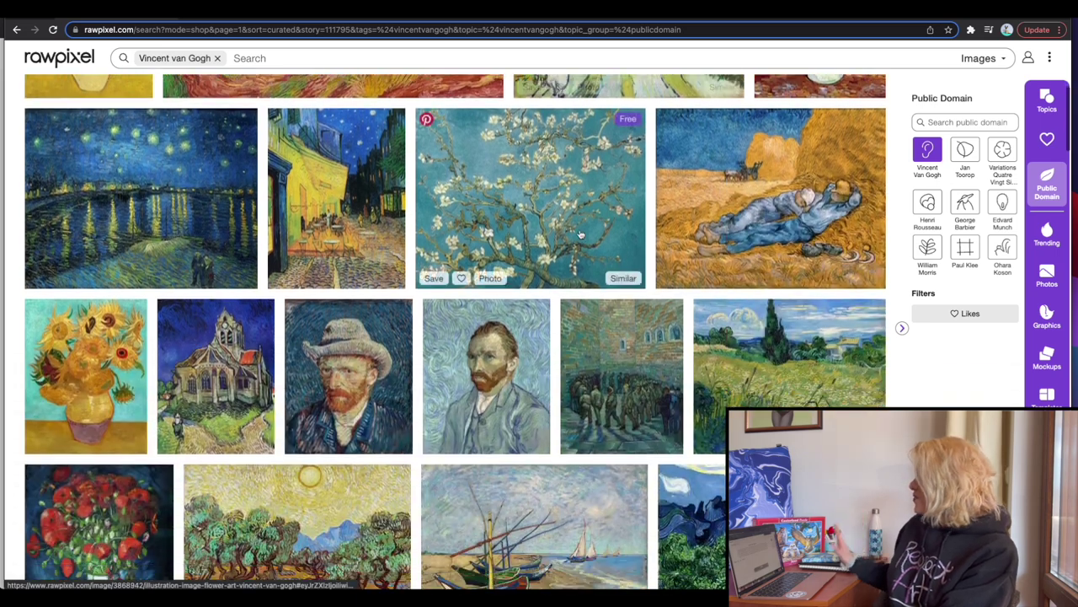
pyautogui.scroll(-1, 580, 234)
pyautogui.scroll(-5, 580, 234)
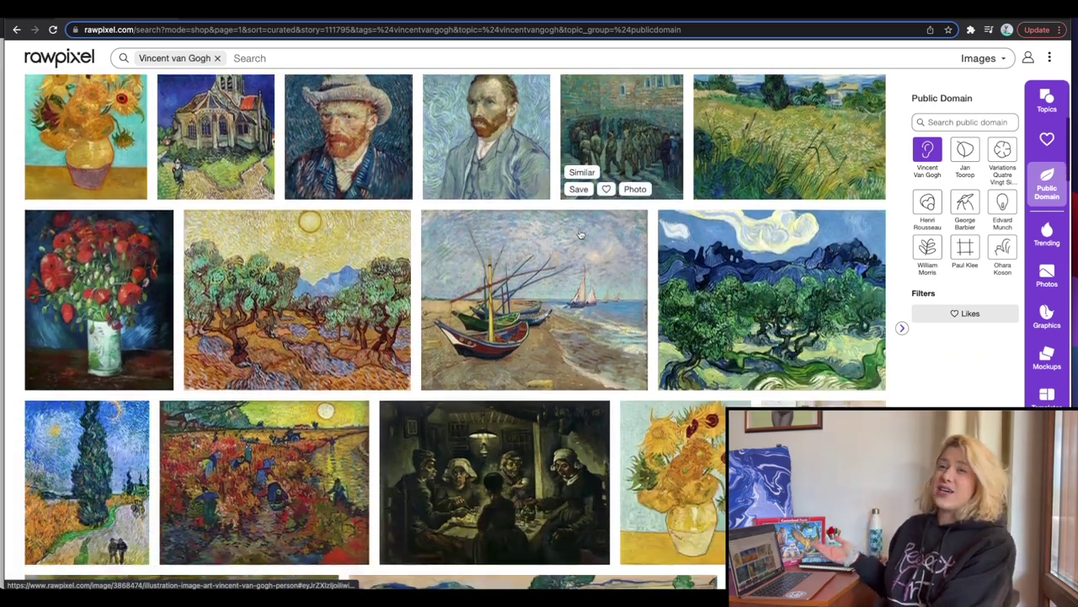
pyautogui.scroll(-2, 580, 234)
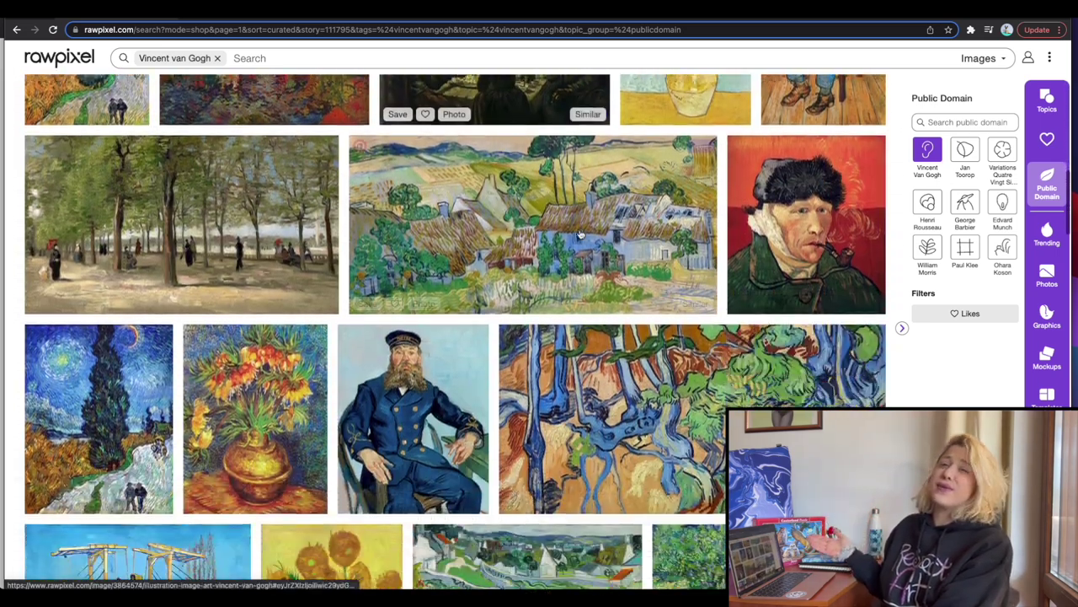
pyautogui.scroll(-3, 580, 234)
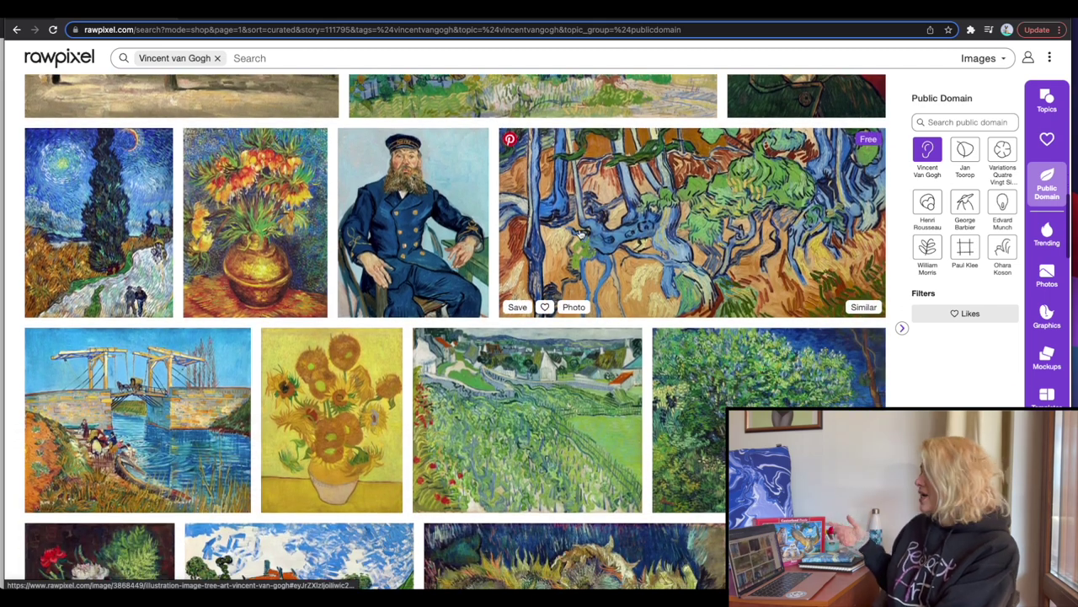
pyautogui.scroll(-1, 580, 234)
pyautogui.scroll(-2, 580, 233)
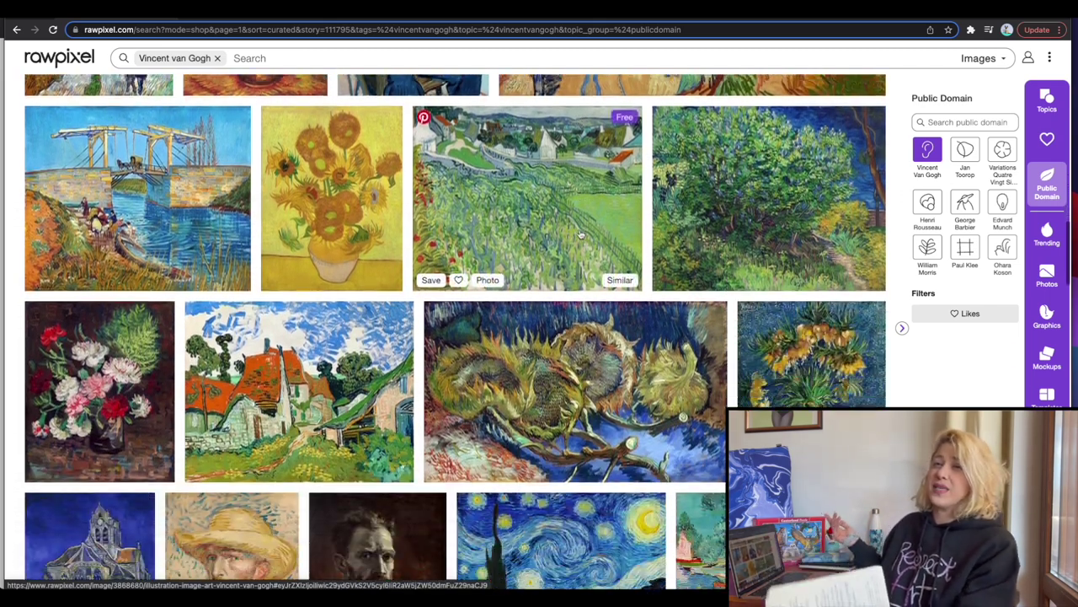
pyautogui.scroll(-3, 579, 233)
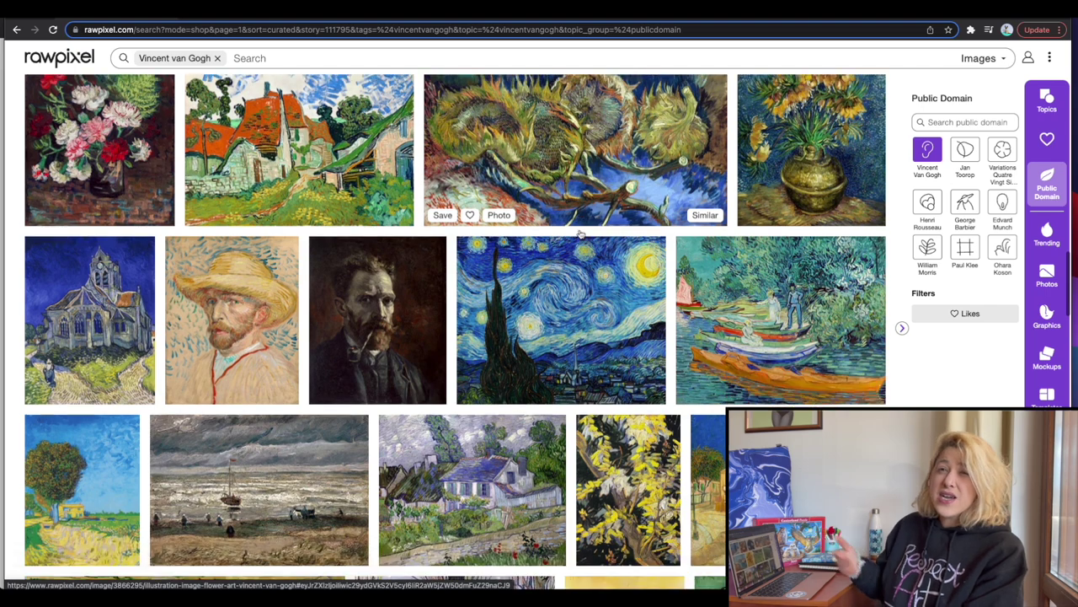
pyautogui.scroll(-7, 580, 233)
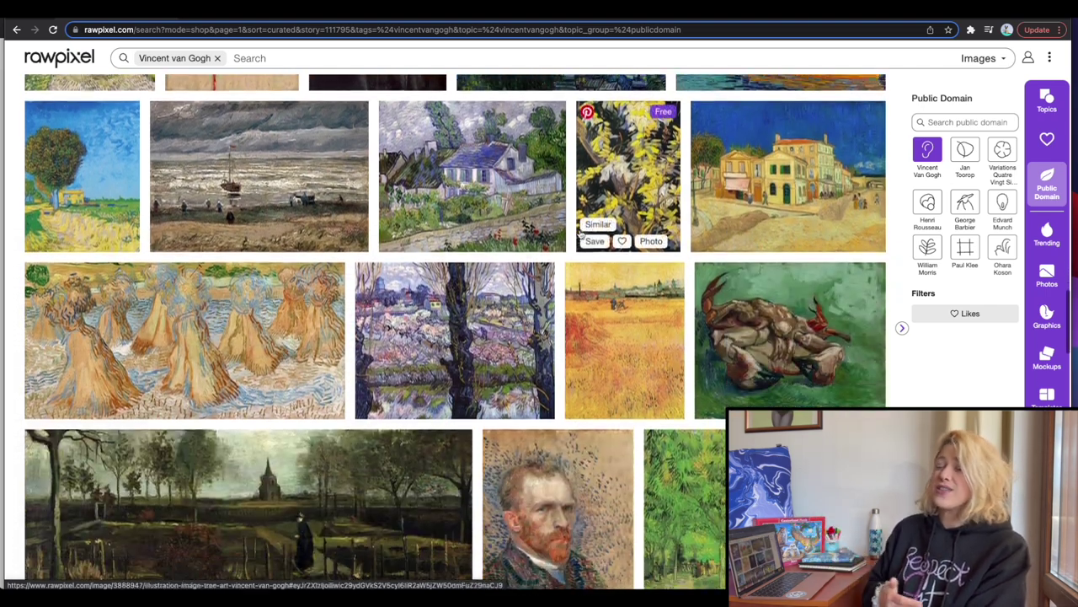
pyautogui.scroll(-2, 580, 233)
pyautogui.scroll(-3, 579, 233)
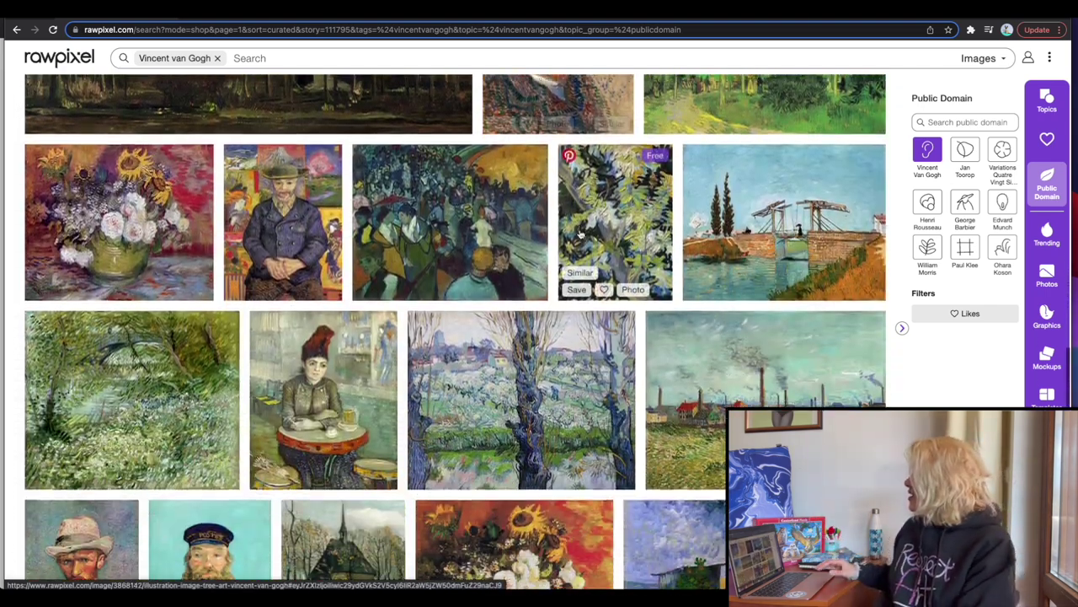
pyautogui.scroll(-3, 580, 233)
pyautogui.scroll(-2, 579, 234)
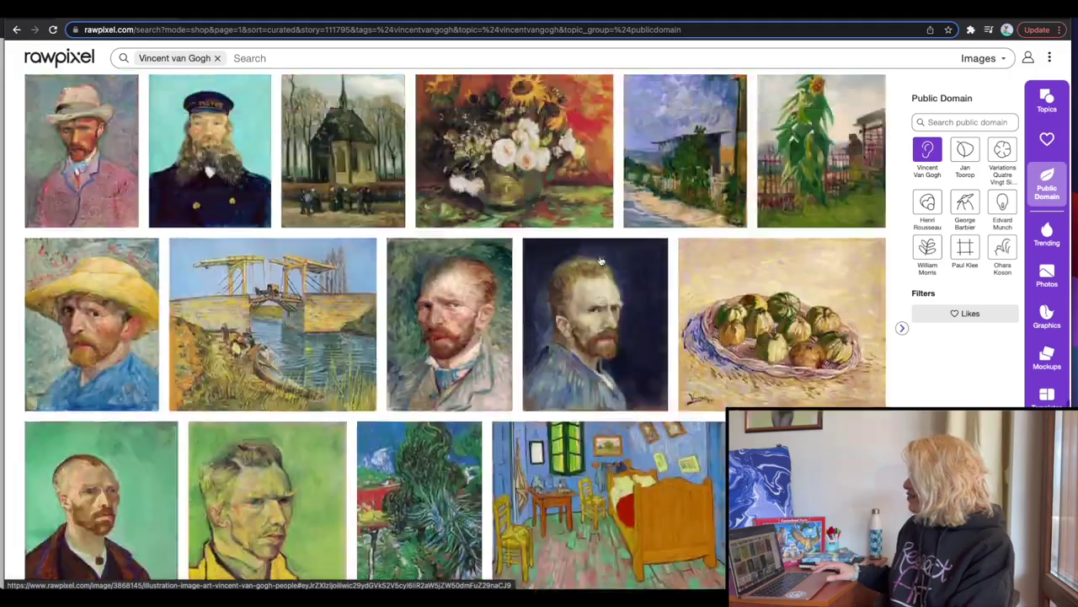
# - Scroll back up and open the details page for Sunflowers (1888)
pyautogui.scroll(5, 601, 261)
pyautogui.scroll(5, 367, 388)
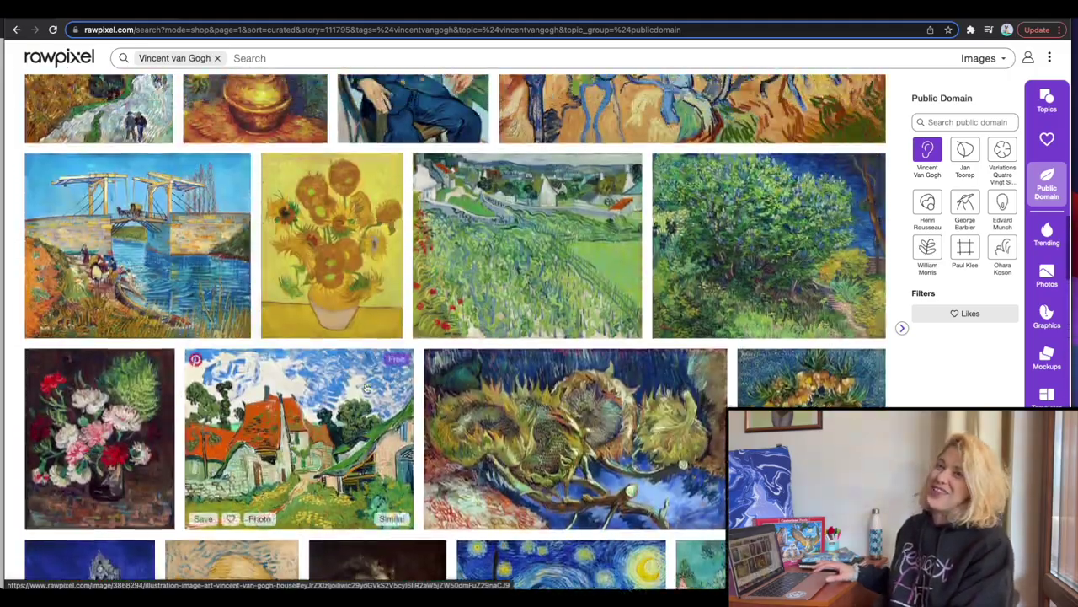
pyautogui.scroll(2, 367, 388)
pyautogui.click(347, 354)
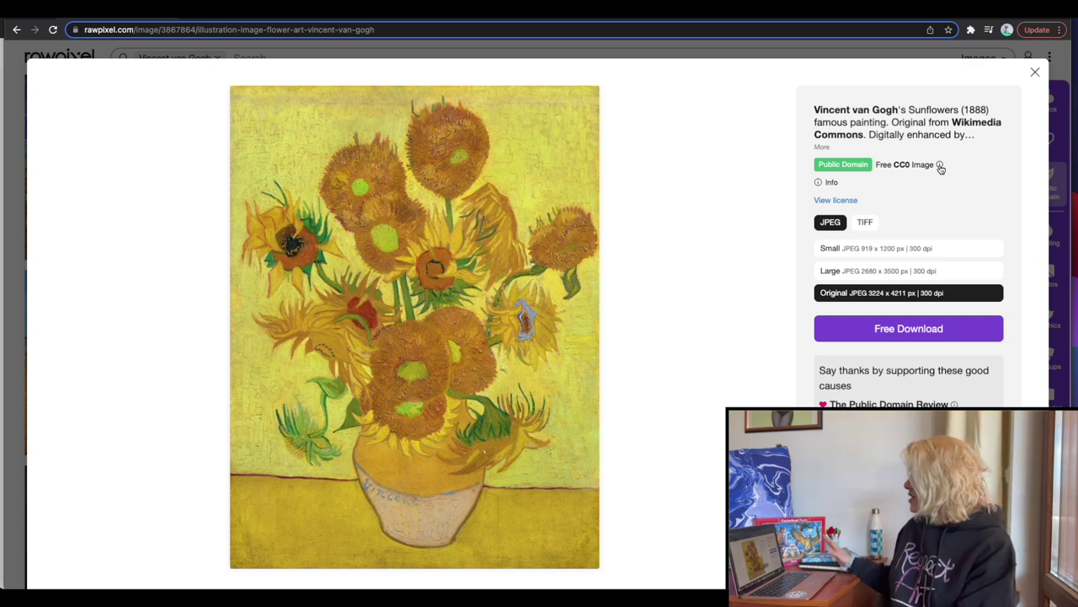
# - Confirm the CC0 licence permits commercial use, then download the Original 3224 × 4211 px Sunflowers JPEG
pyautogui.click(940, 166)
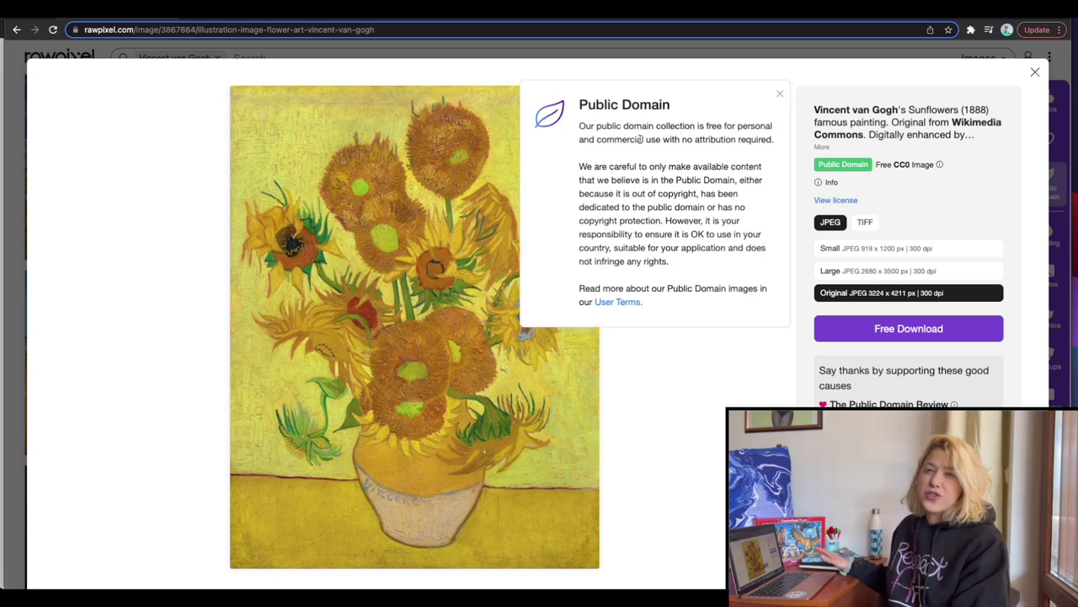
pyautogui.moveTo(642, 139); pyautogui.dragTo(581, 140)
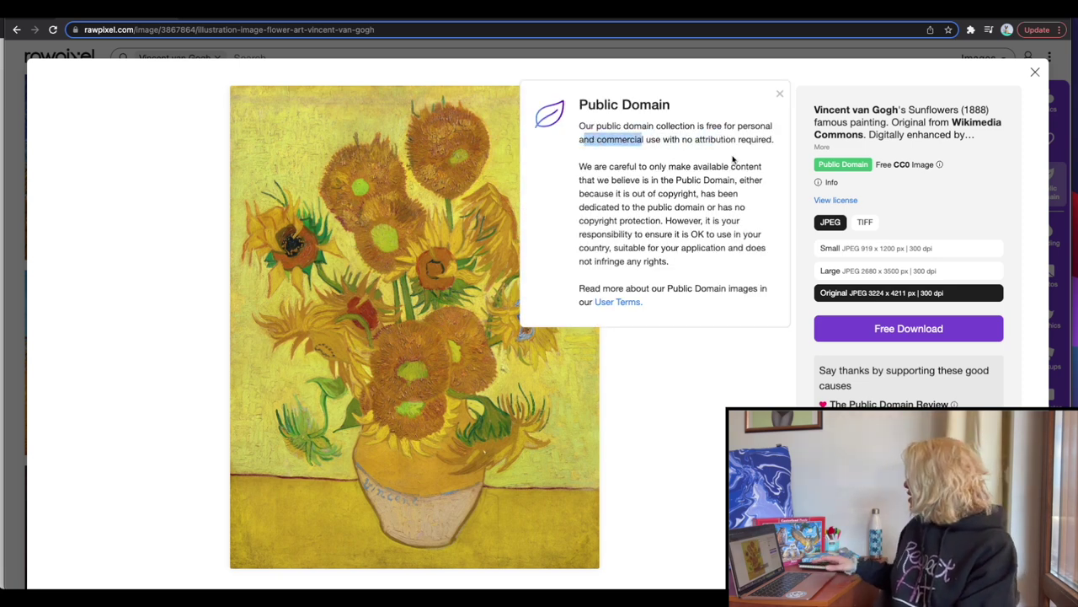
pyautogui.click(780, 94)
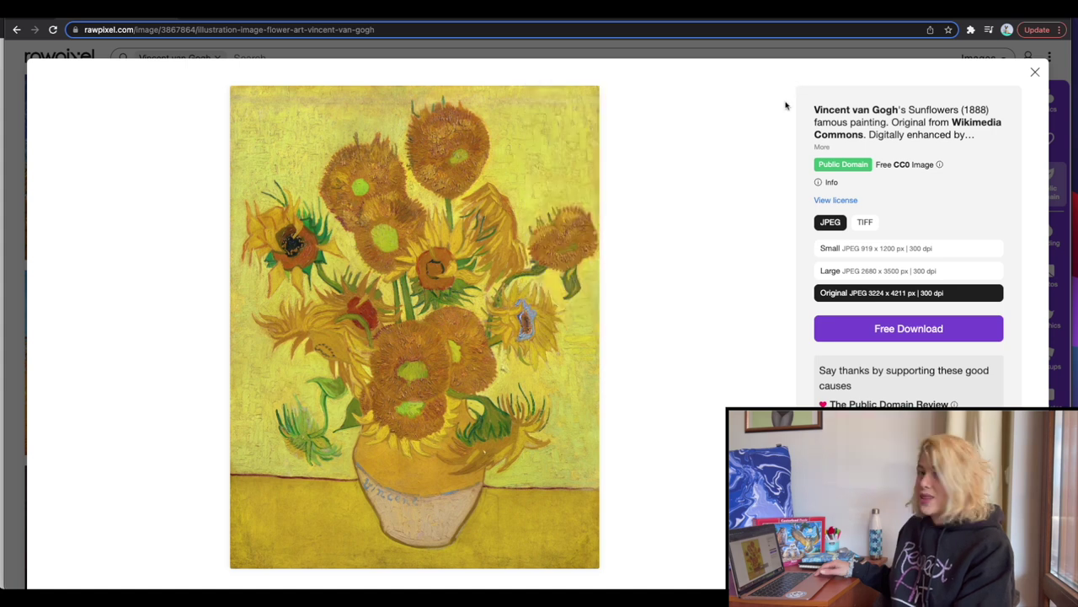
pyautogui.click(893, 329)
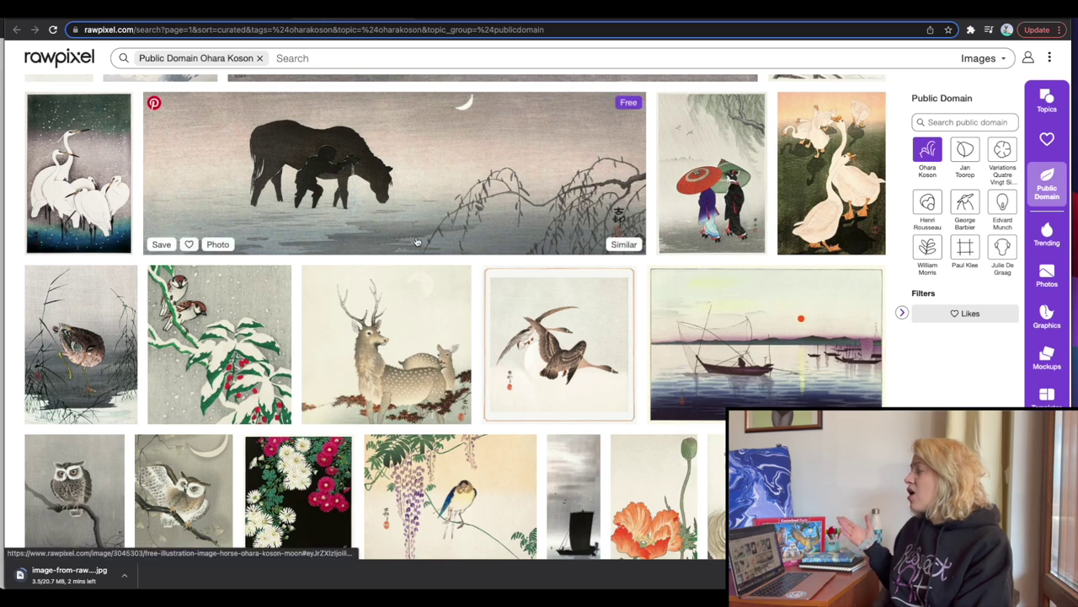
# - Download Ohara Koson's koi carp and Roaring tiger prints, then open the Common and Golden Carp page
pyautogui.scroll(-2, 417, 243)
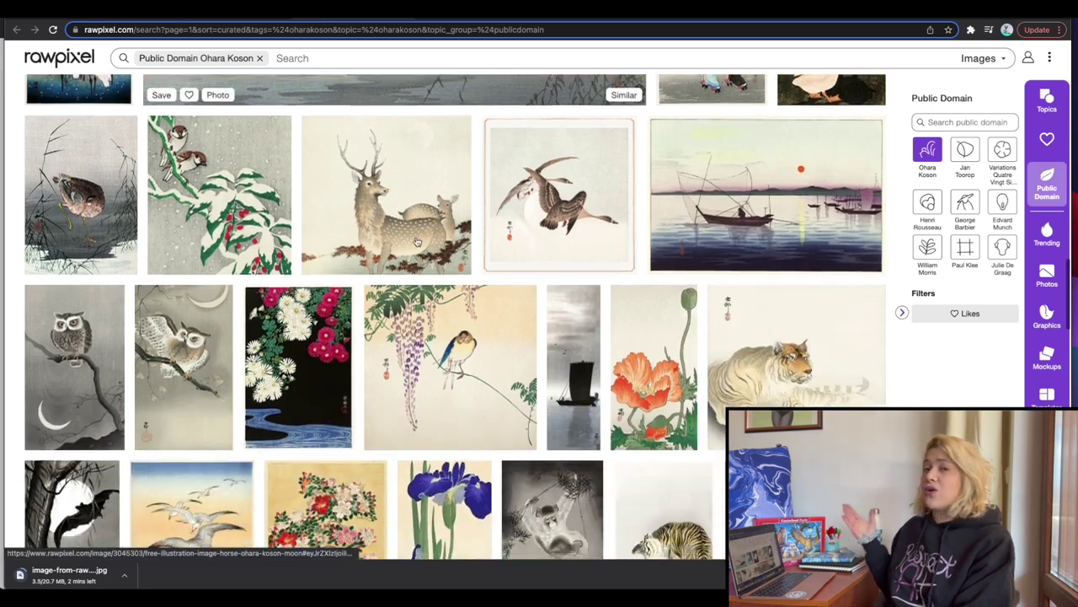
pyautogui.scroll(10, 416, 243)
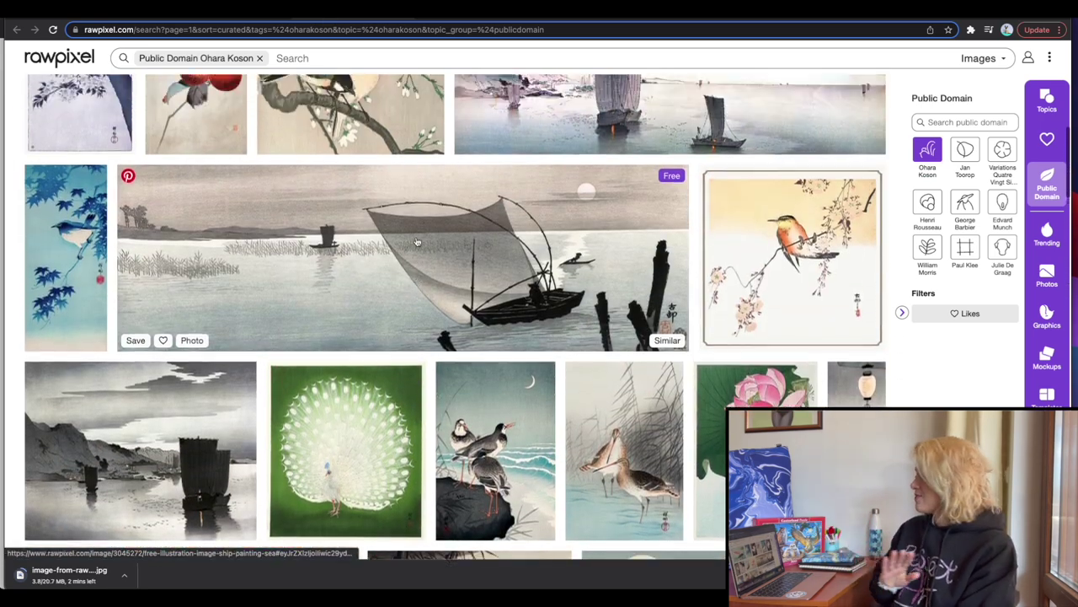
pyautogui.scroll(2, 416, 242)
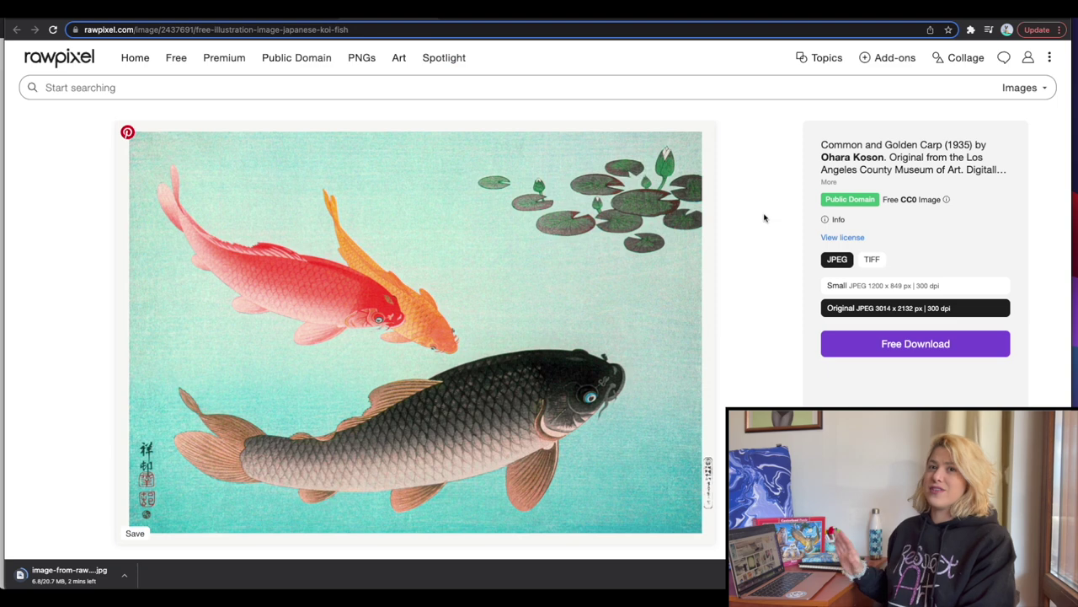
pyautogui.click(893, 347)
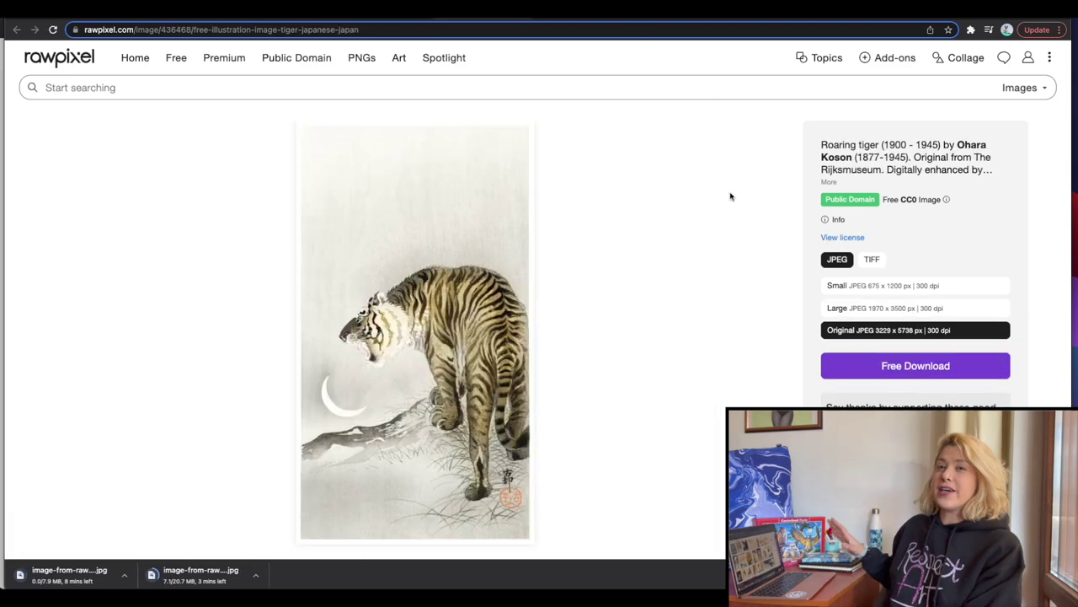
pyautogui.click(867, 366)
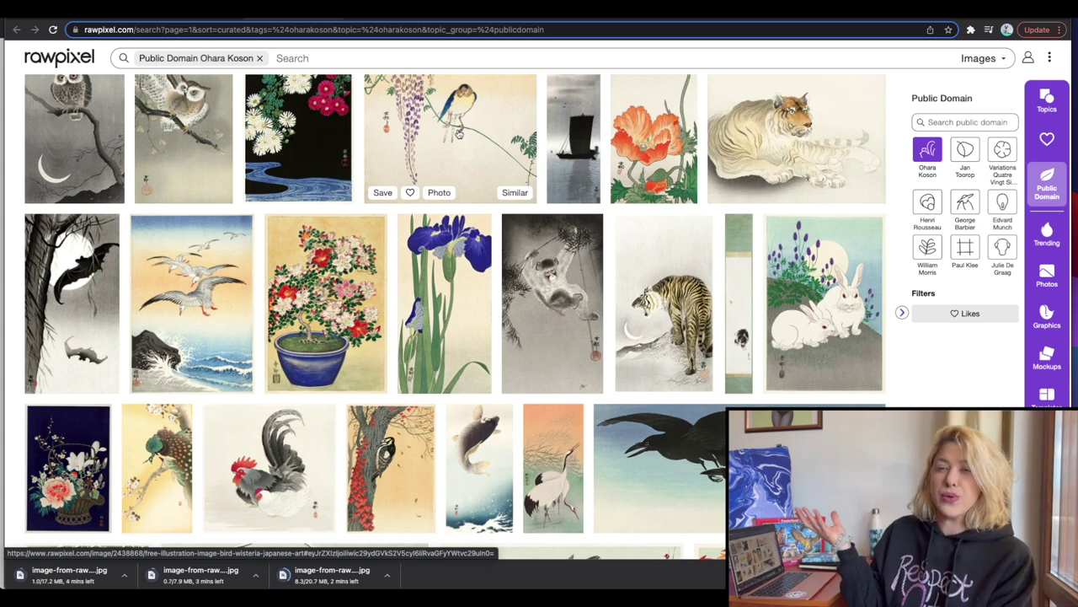
pyautogui.click(479, 468)
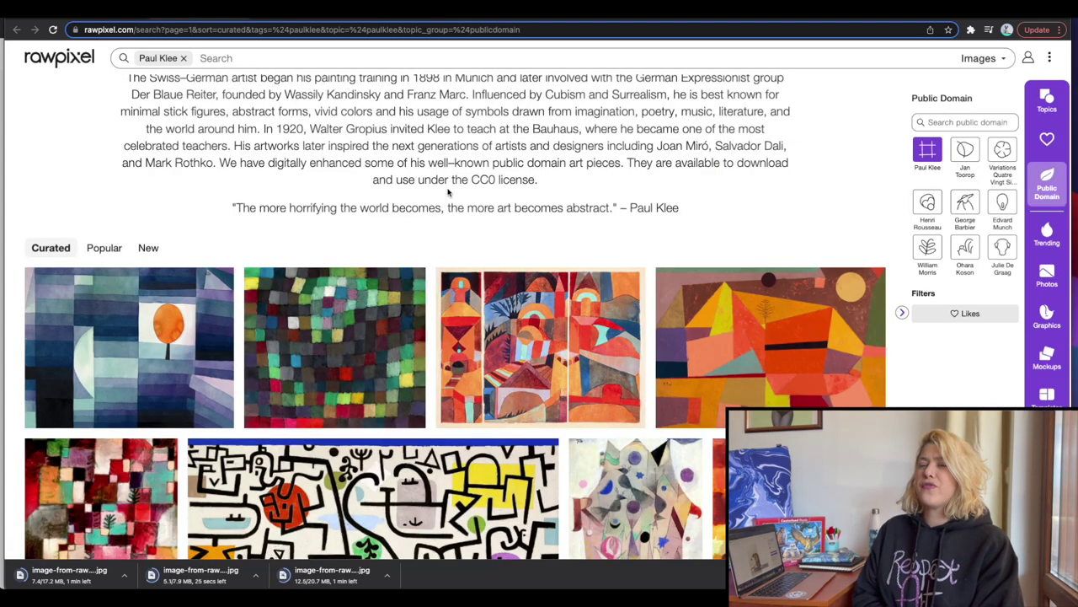
# - Go back to the Sunflowers details and close them to return to the image grid
pyautogui.scroll(-2, 448, 194)
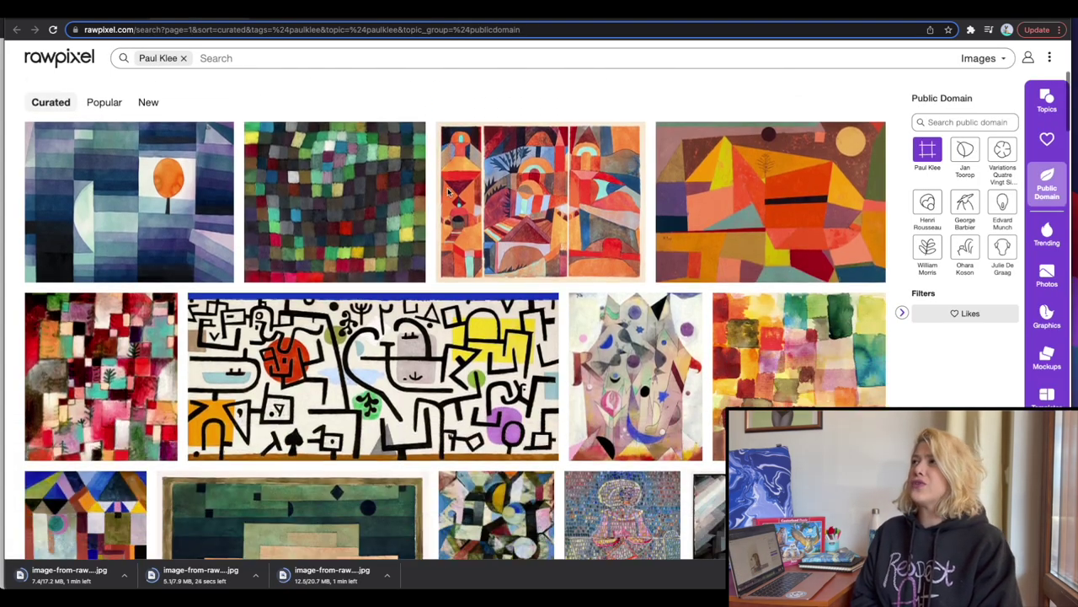
pyautogui.scroll(-3, 455, 193)
pyautogui.scroll(6, 249, 154)
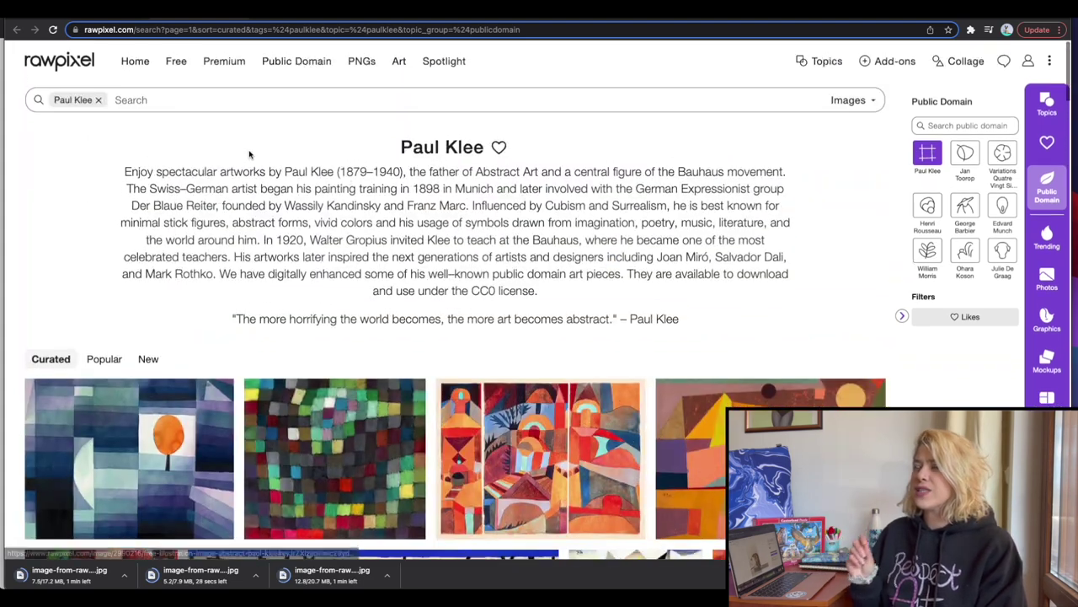
pyautogui.hotkey('alt', 'Left')
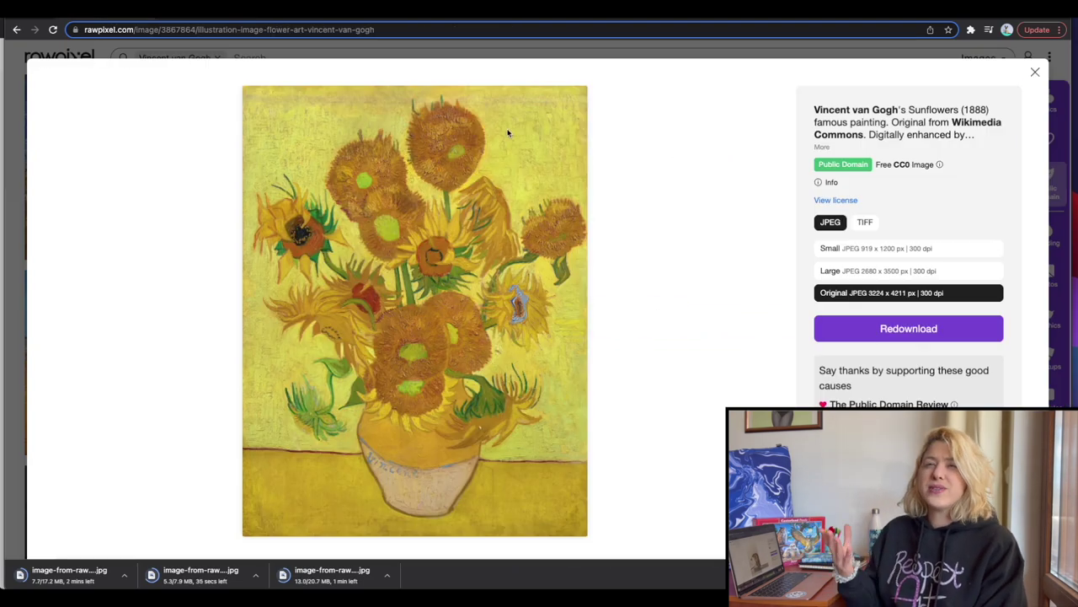
pyautogui.click(1035, 73)
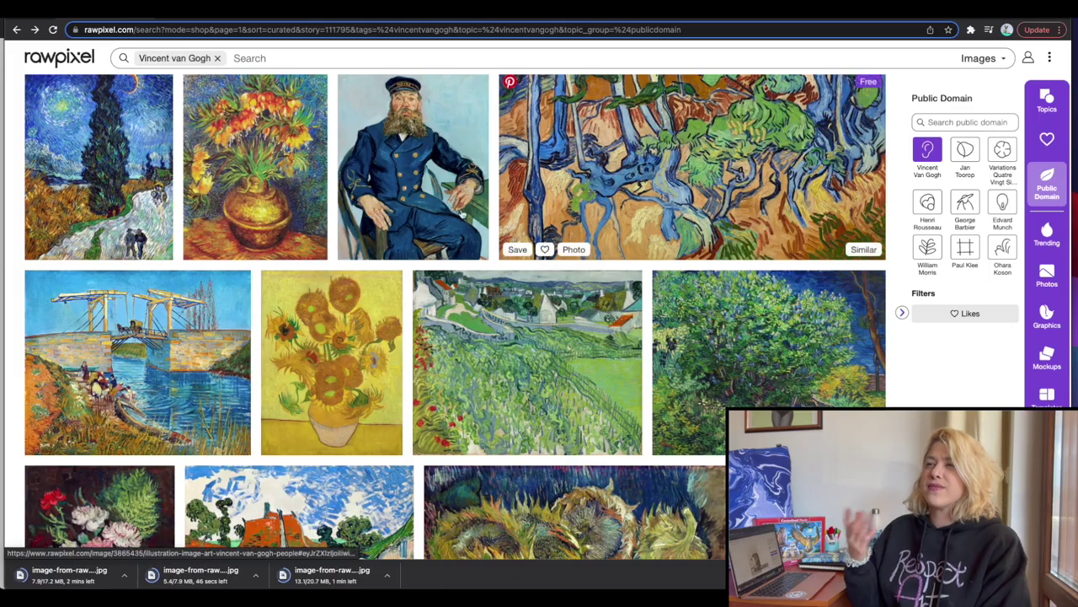
pyautogui.scroll(10, 462, 215)
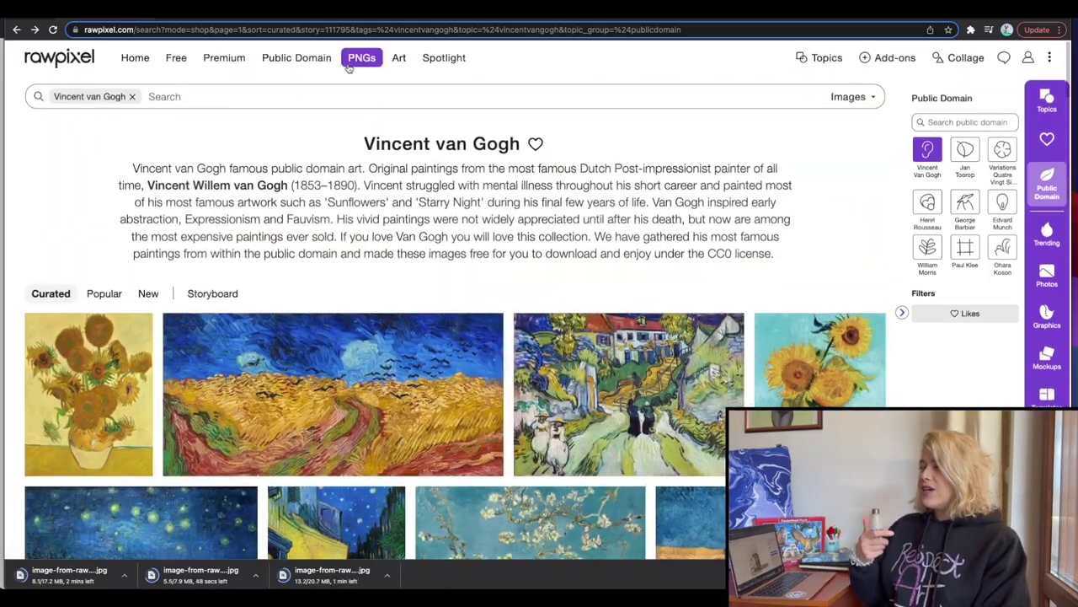
# - Open the Public Domain collection and scroll through its trending artists like Jan Toorop and Ohara Koson
pyautogui.click(298, 60)
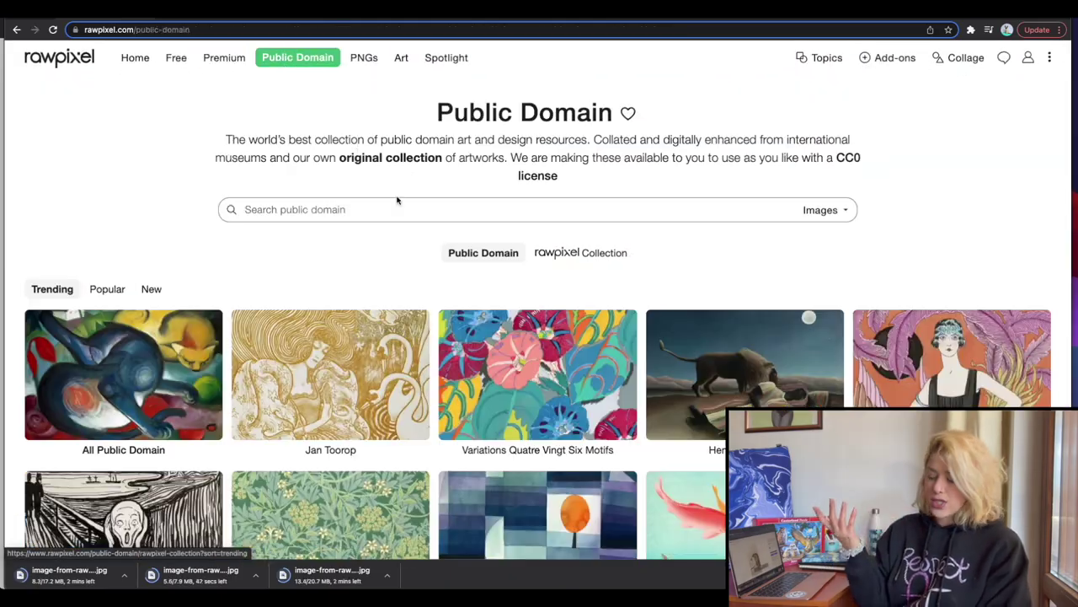
pyautogui.scroll(-5, 561, 202)
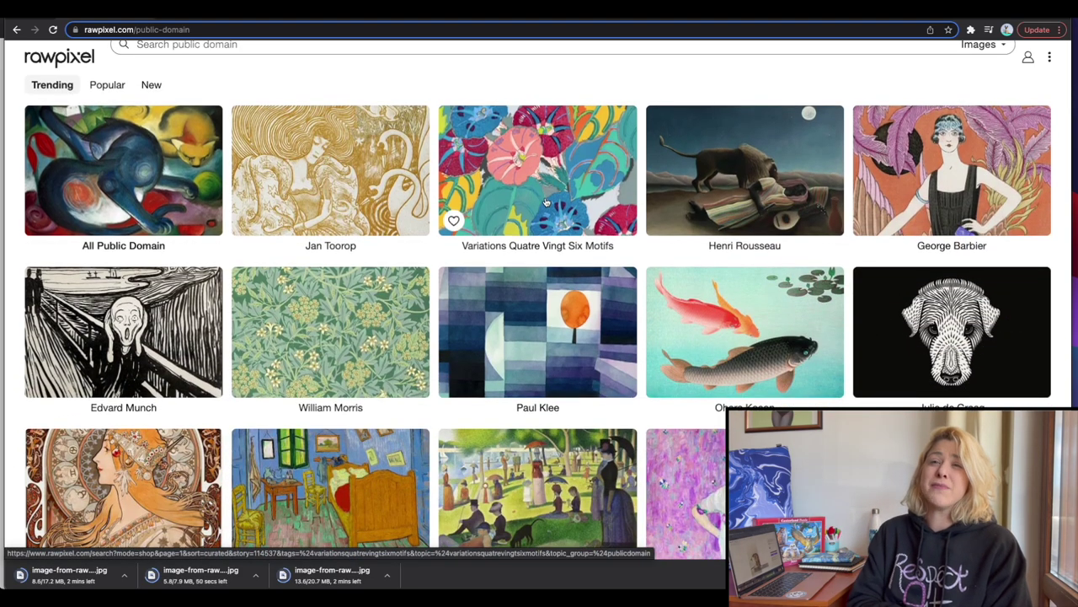
pyautogui.scroll(-1, 546, 203)
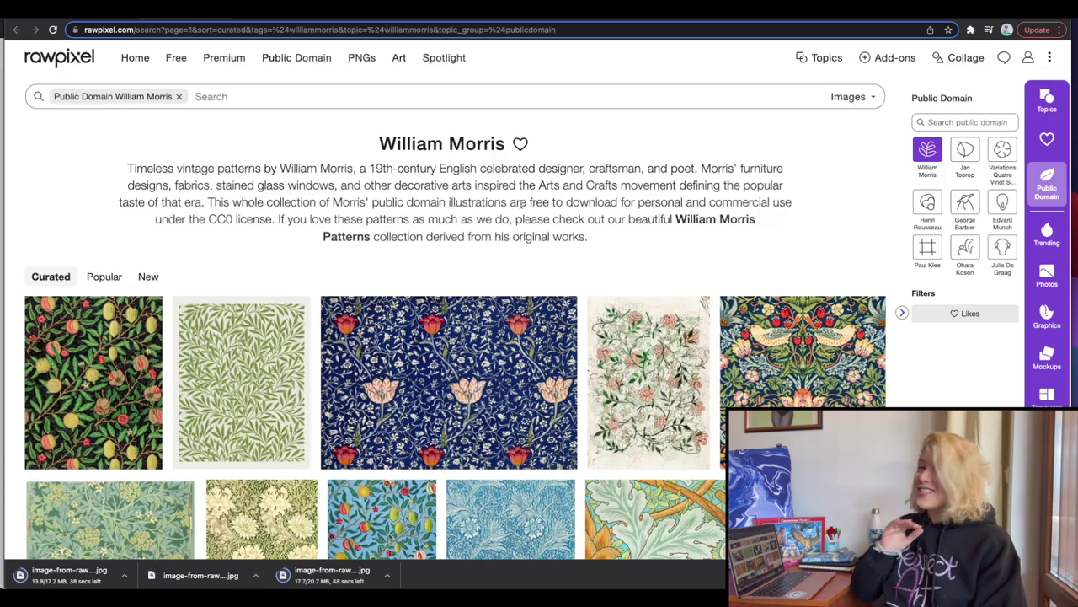
# - Scroll through William Morris's patterned textiles, wallpapers and tapestries
pyautogui.scroll(-3, 522, 205)
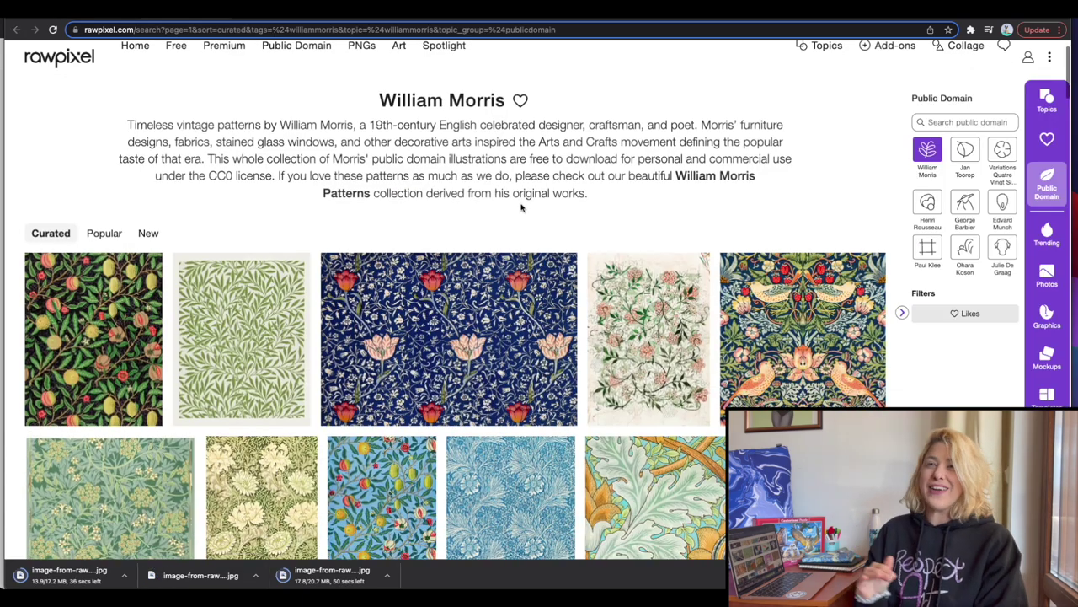
pyautogui.scroll(-2, 523, 206)
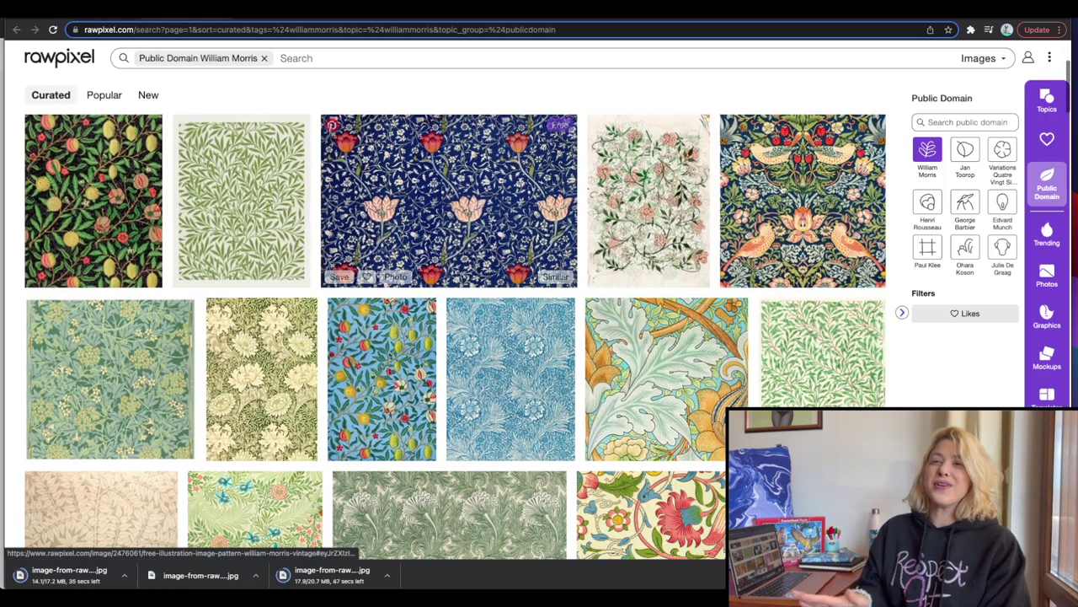
pyautogui.scroll(-6, 642, 226)
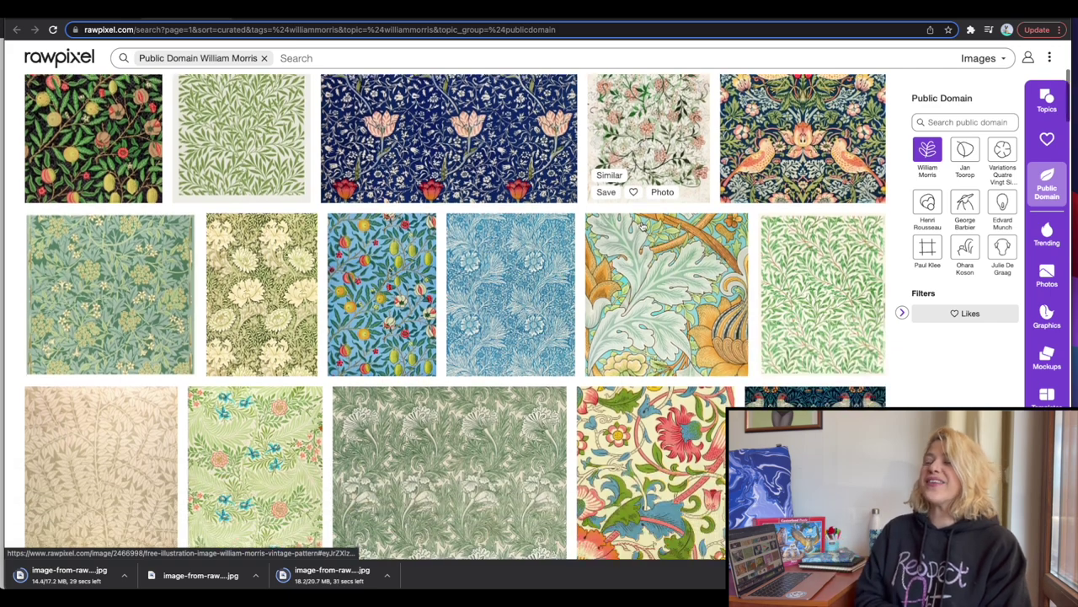
pyautogui.scroll(-3, 643, 226)
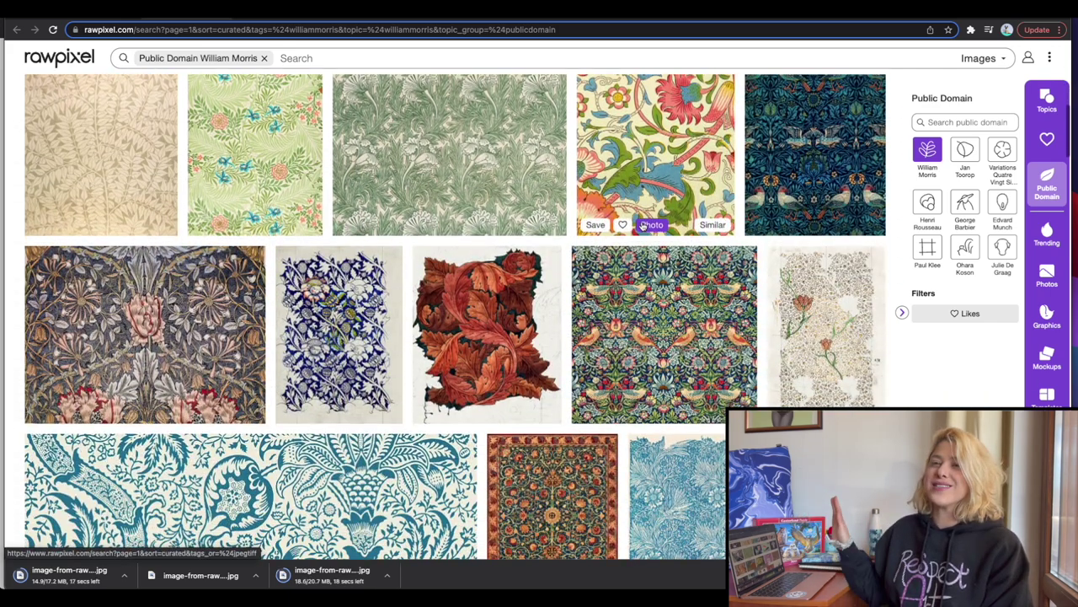
pyautogui.scroll(-2, 643, 225)
pyautogui.scroll(-3, 642, 226)
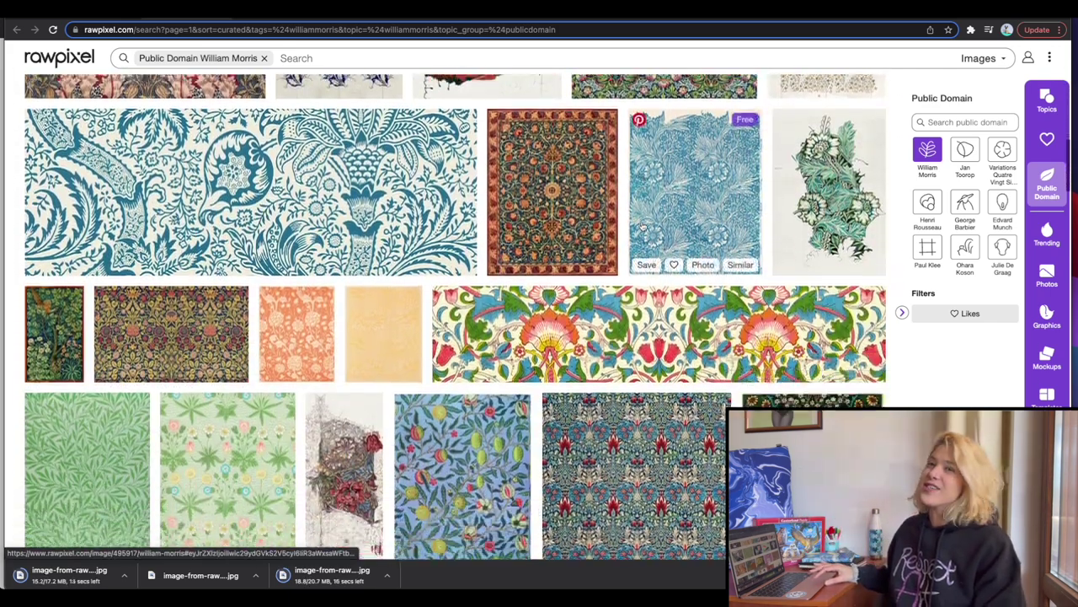
pyautogui.scroll(-2, 643, 226)
pyautogui.scroll(-3, 643, 226)
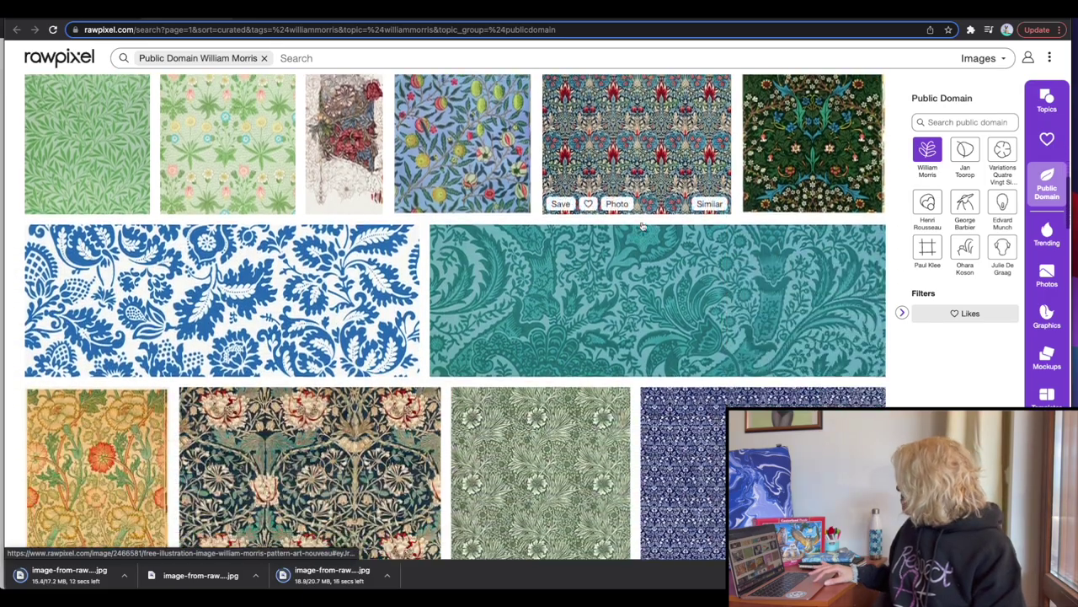
pyautogui.scroll(-5, 643, 226)
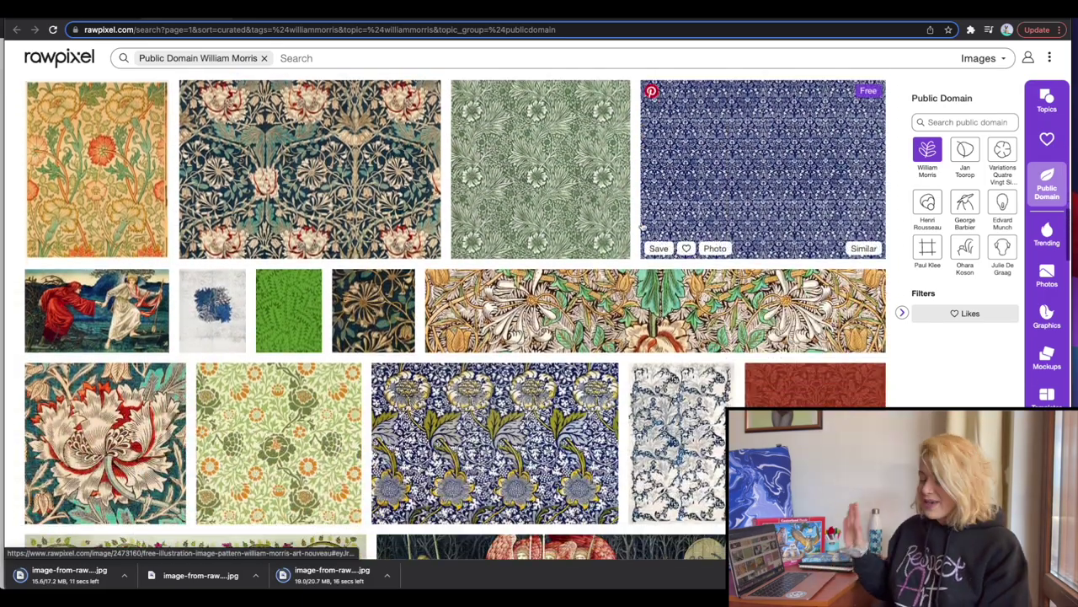
pyautogui.scroll(-2, 643, 225)
pyautogui.scroll(-3, 643, 226)
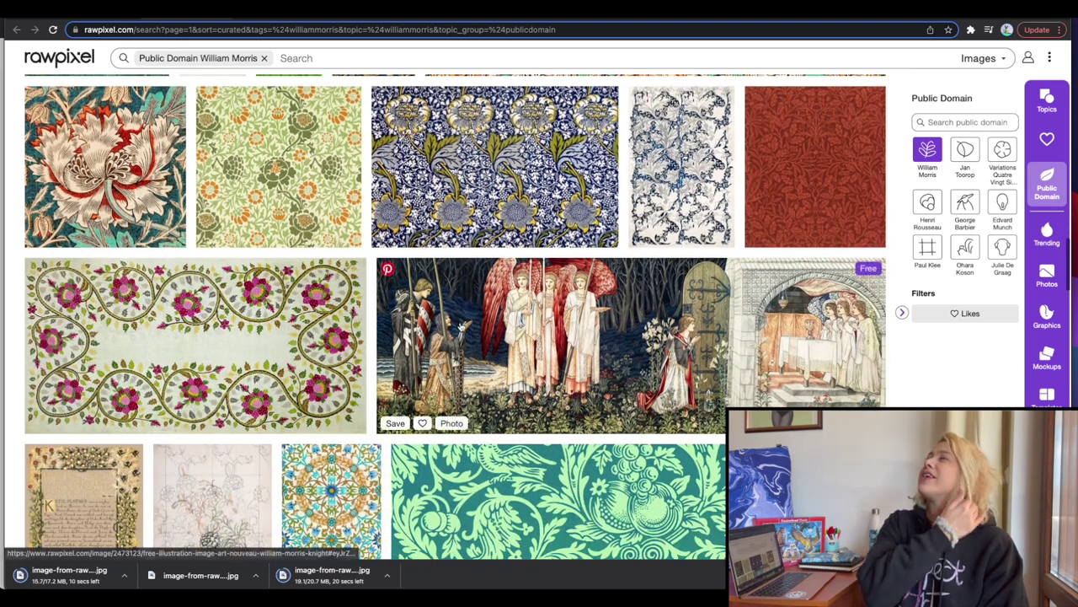
pyautogui.scroll(-4, 461, 329)
pyautogui.scroll(-2, 462, 328)
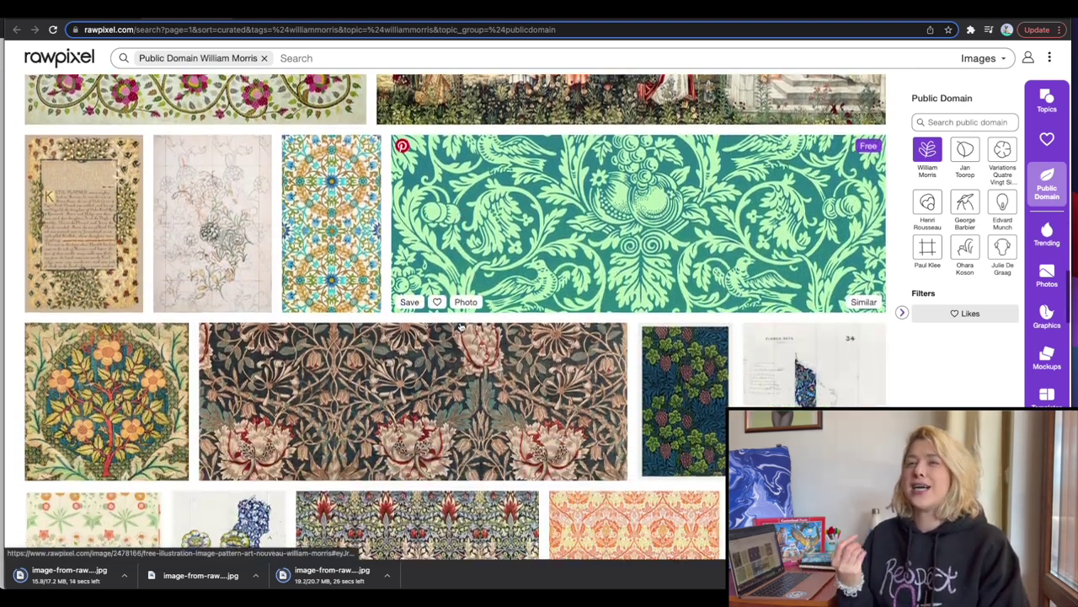
pyautogui.scroll(-1, 552, 345)
pyautogui.scroll(-2, 552, 346)
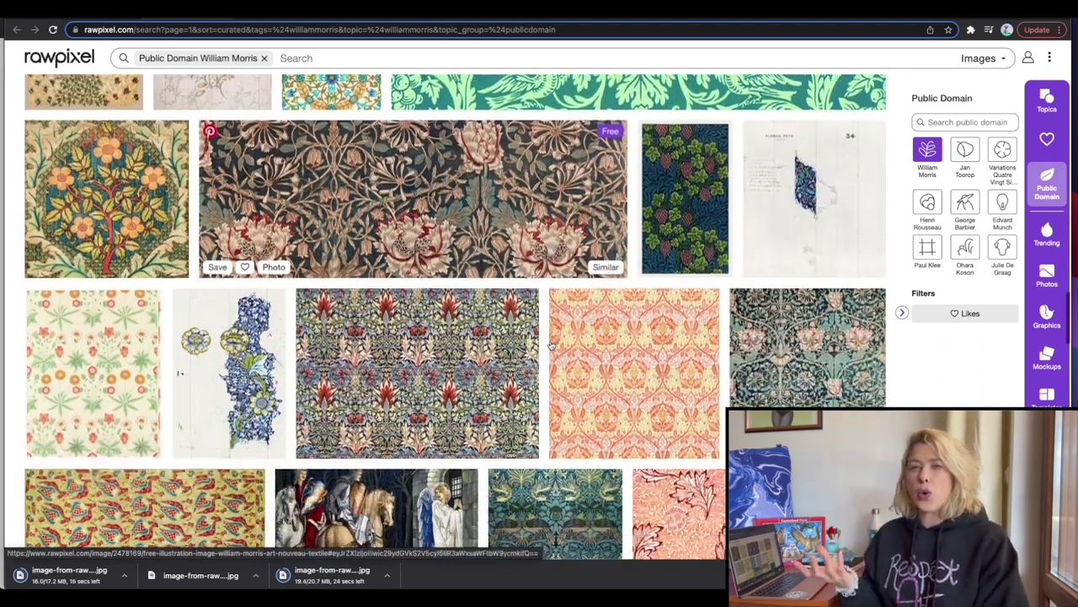
pyautogui.scroll(-3, 552, 346)
pyautogui.scroll(-3, 552, 345)
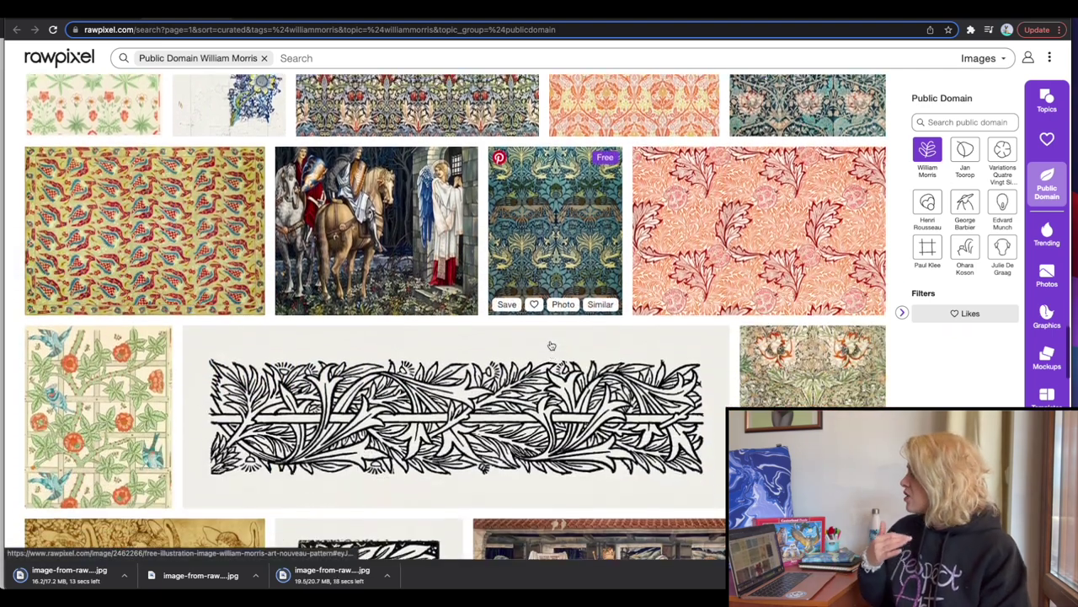
pyautogui.scroll(-7, 552, 346)
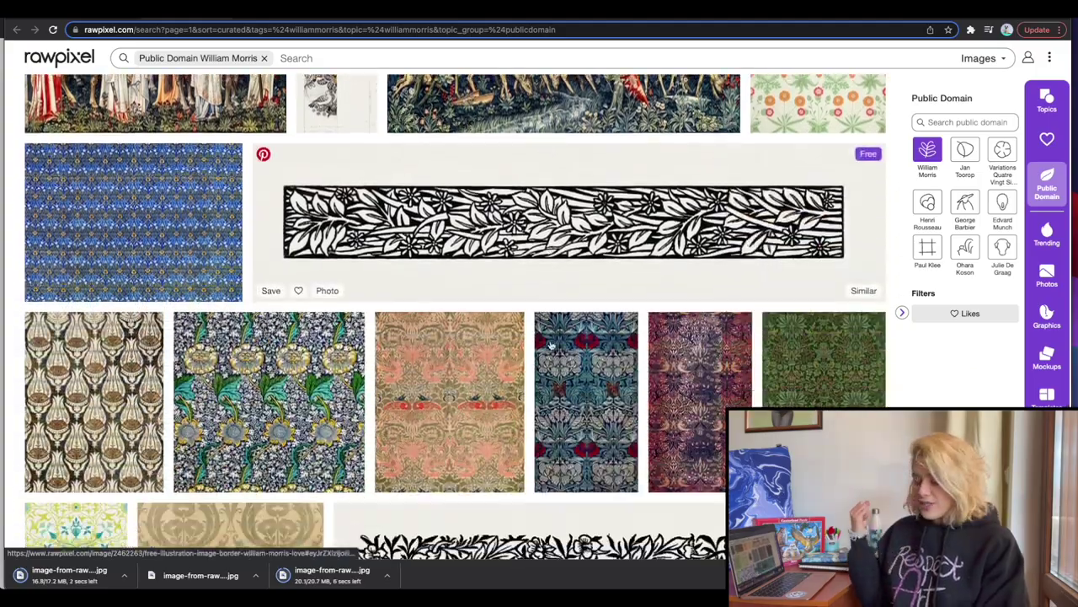
pyautogui.scroll(-15, 552, 346)
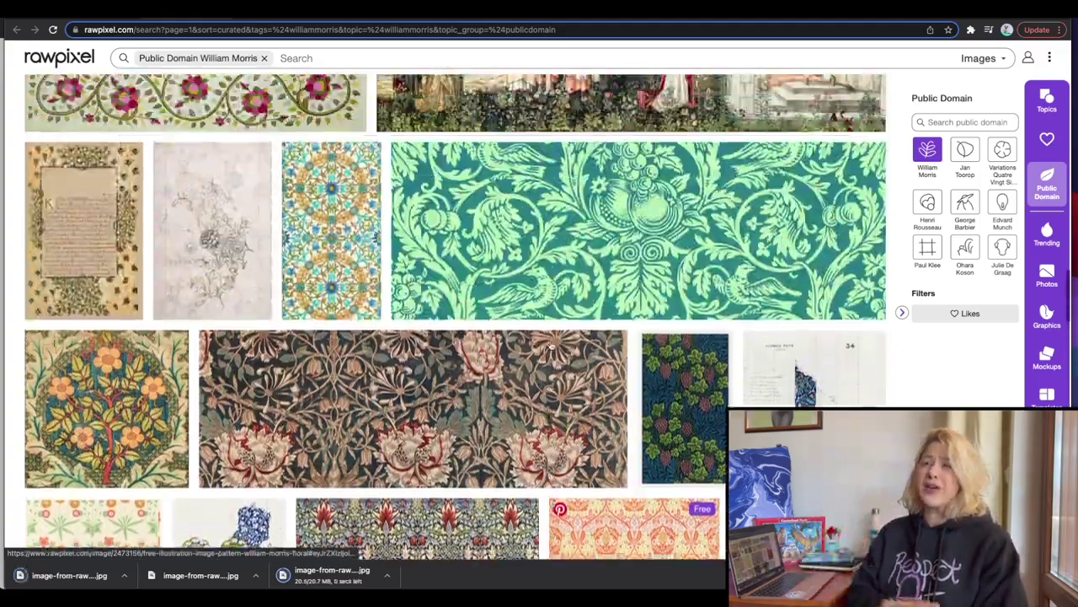
# - Download the Strawberry Thieves pattern as the original 4650 × 4850 px JPEG and return to Canva
pyautogui.click(552, 346)
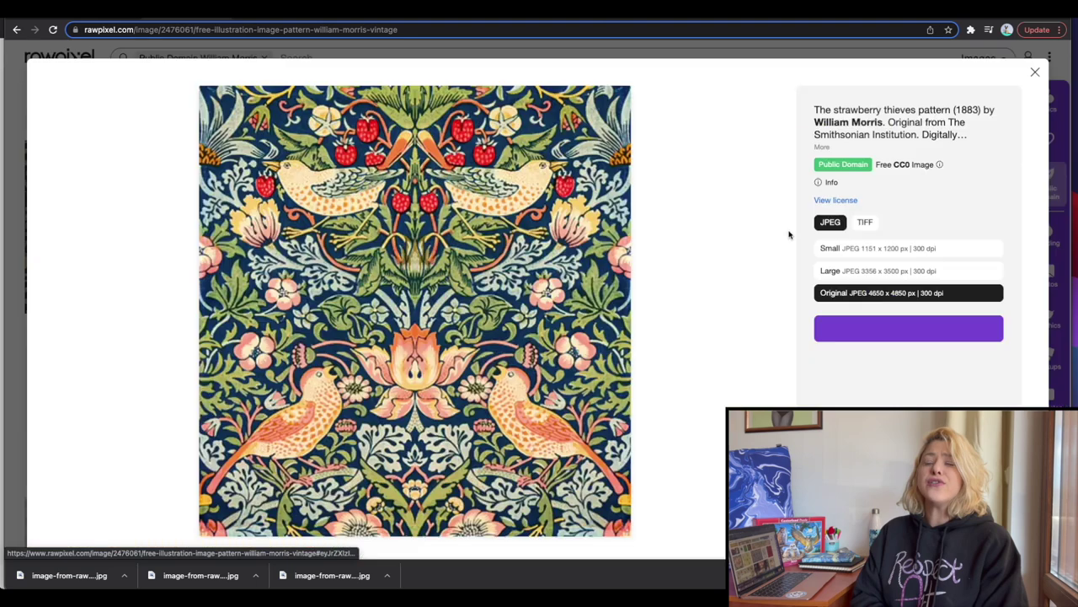
pyautogui.click(900, 330)
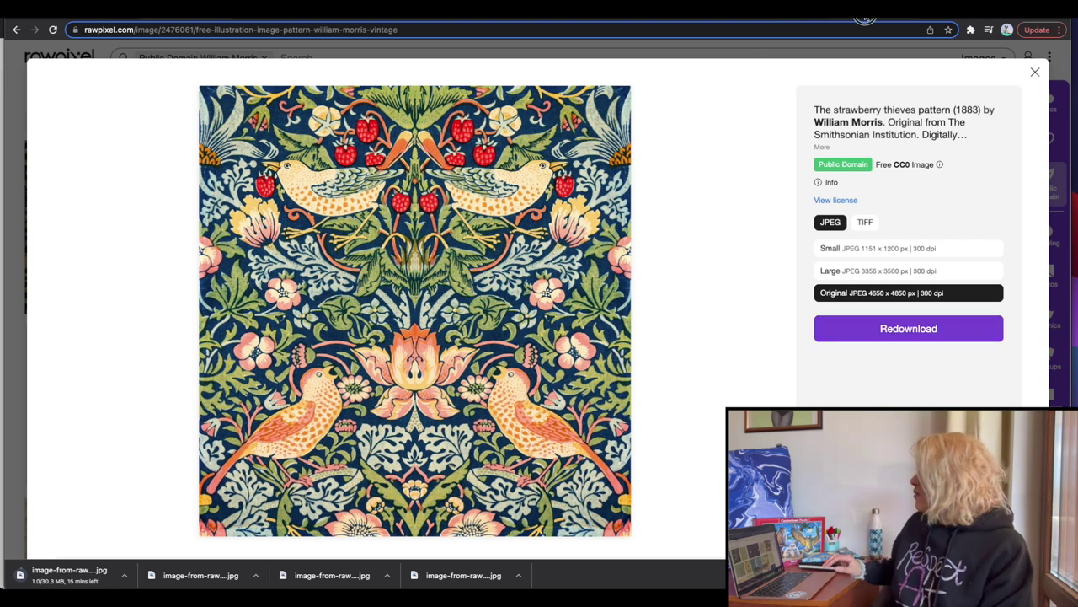
pyautogui.click(865, 20)
# - Upload the downloaded Sunflowers, koi carp and tiger JPEGs into Canva's Uploads panel
pyautogui.click(24, 175)
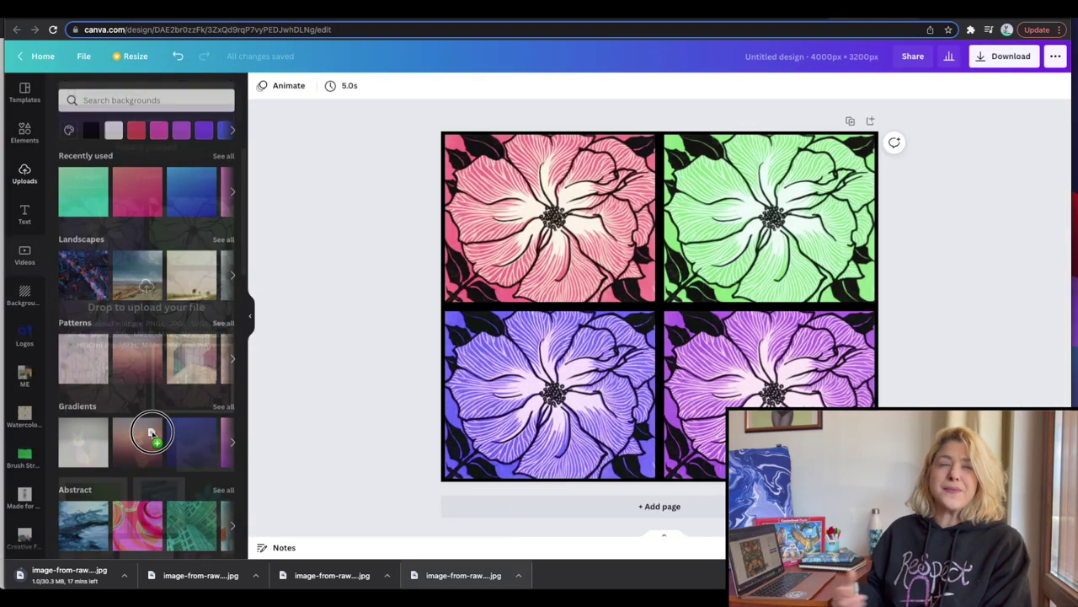
pyautogui.moveTo(333, 575); pyautogui.dragTo(141, 427)
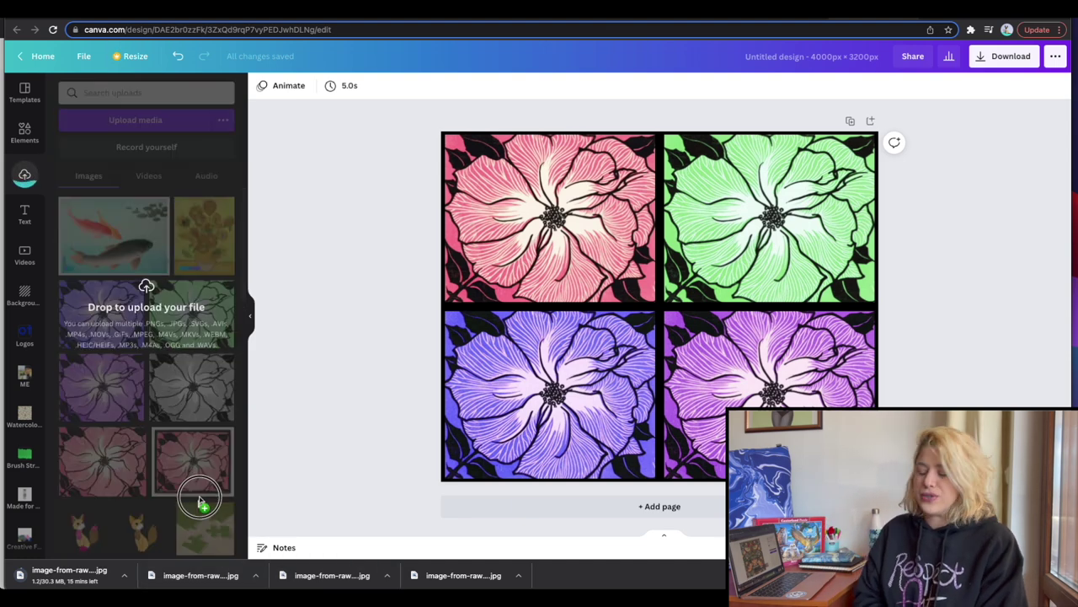
pyautogui.moveTo(200, 503); pyautogui.dragTo(162, 434)
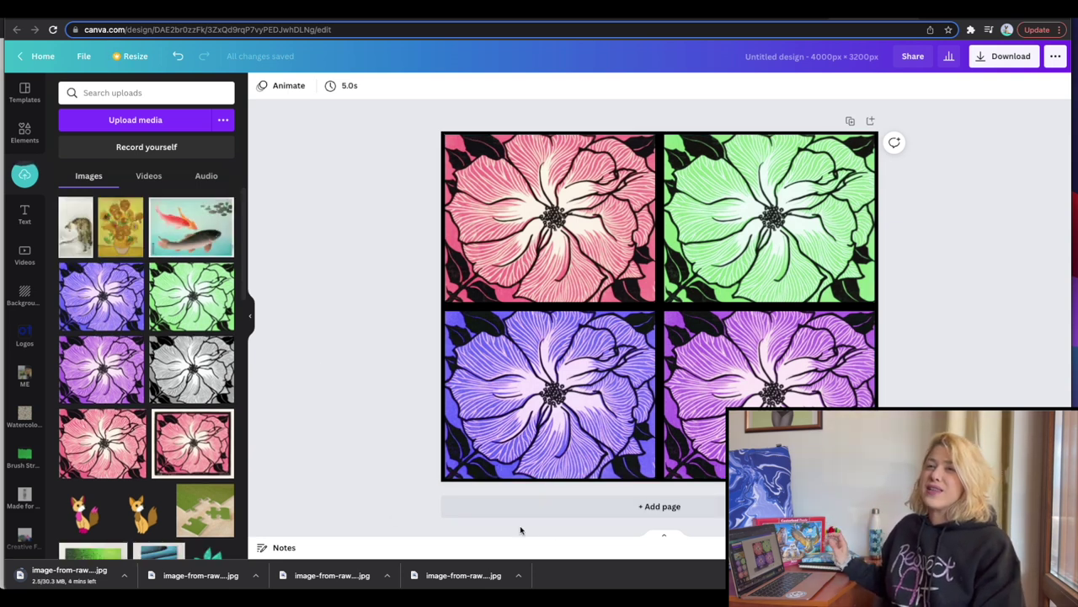
# - Add a blank white second page, place the koi picture, crop its top and enlarge it
pyautogui.click(536, 509)
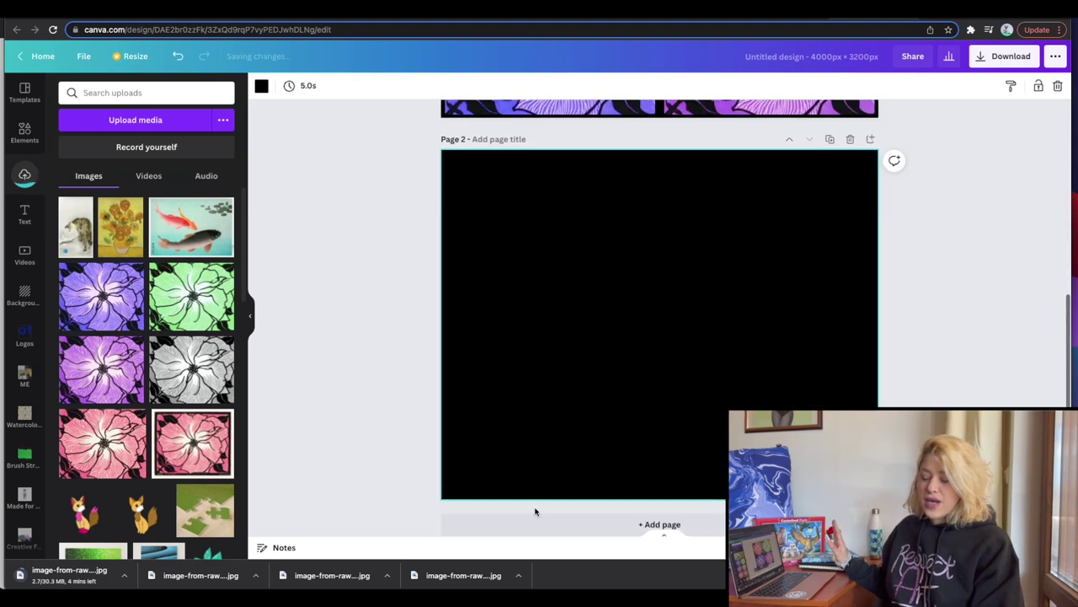
pyautogui.press('Delete')
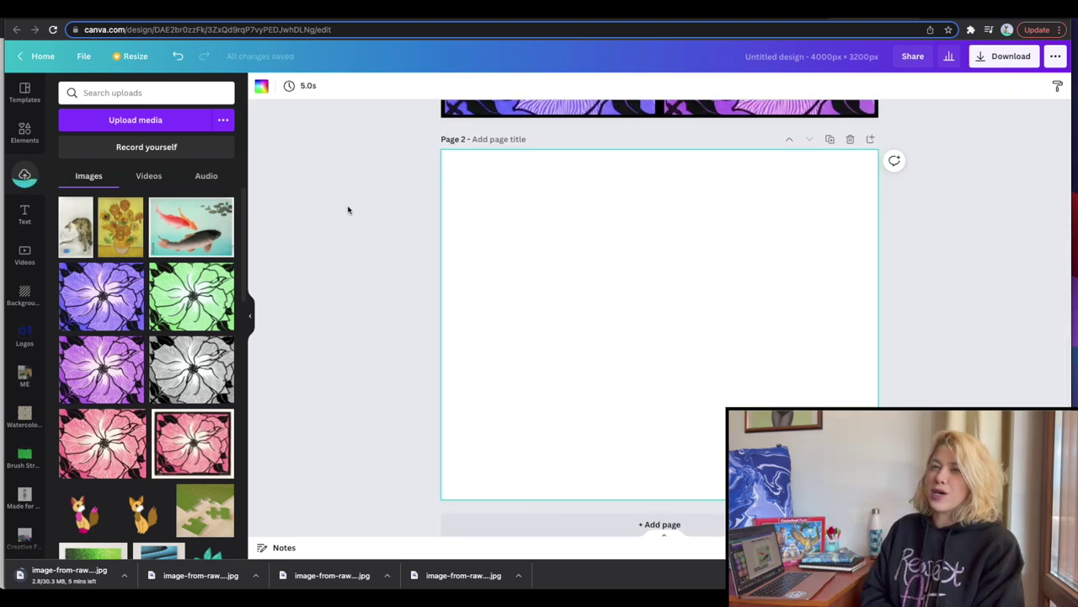
pyautogui.click(210, 230)
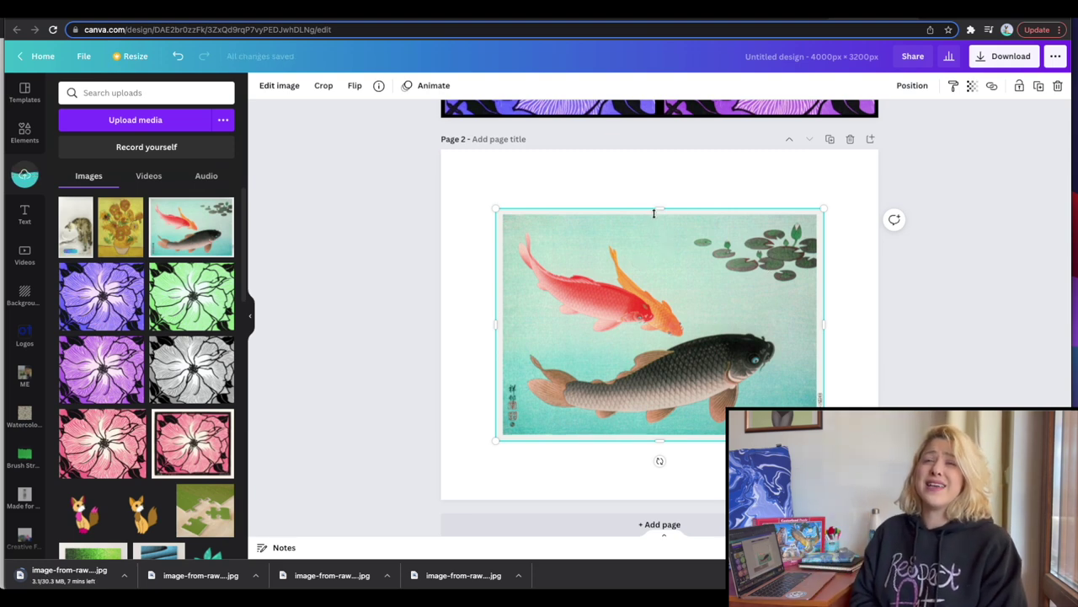
pyautogui.moveTo(659, 208); pyautogui.dragTo(662, 325)
pyautogui.moveTo(471, 454); pyautogui.dragTo(387, 483)
pyautogui.moveTo(826, 318); pyautogui.dragTo(881, 310)
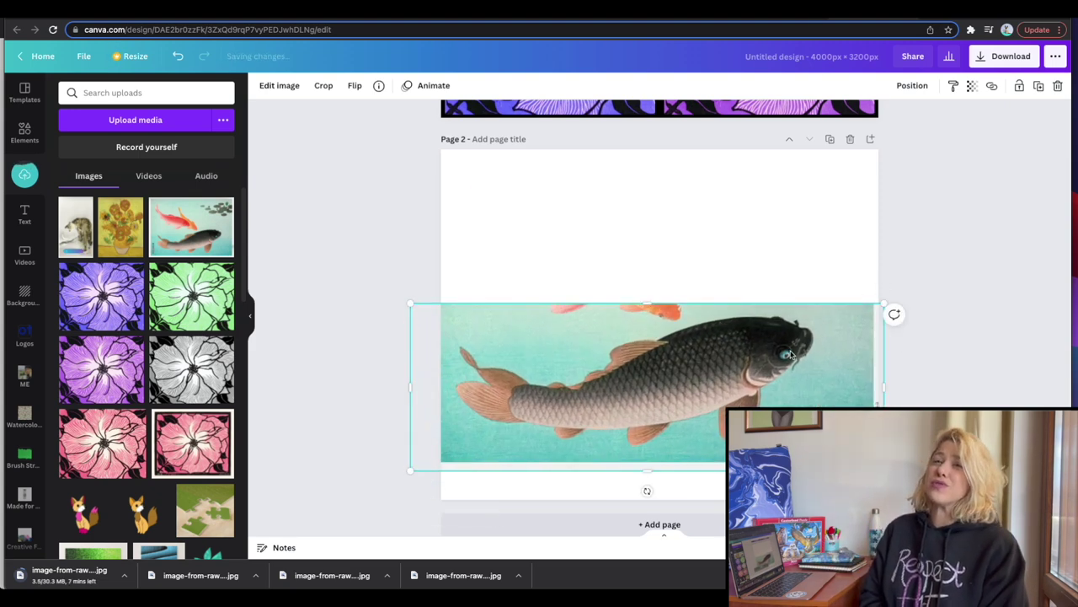
# - Remove the koi picture's background and erase the red and orange carp
pyautogui.click(278, 85)
pyautogui.click(156, 265)
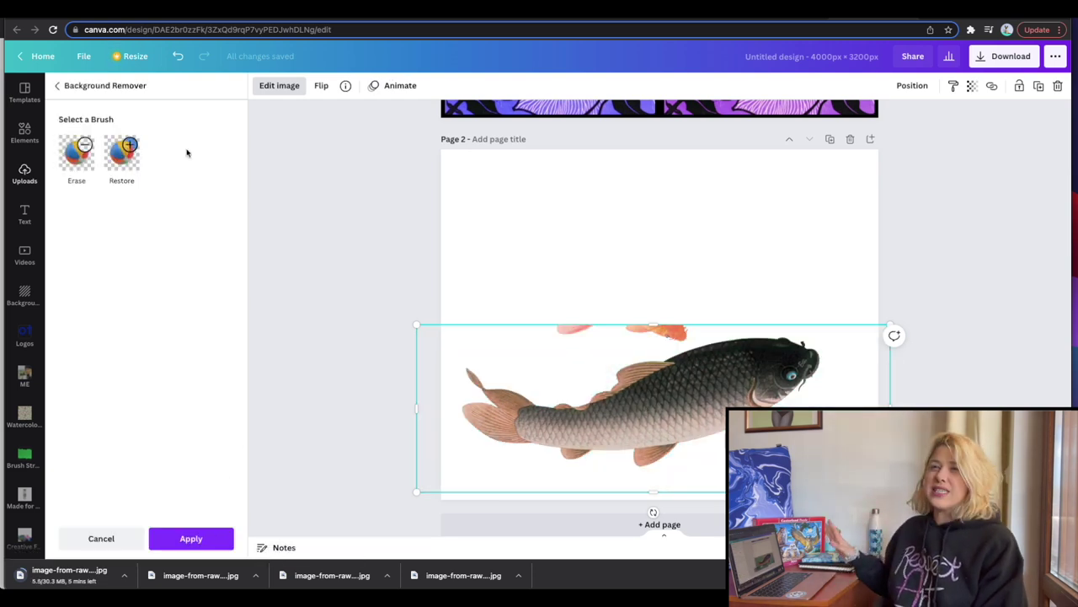
pyautogui.click(81, 164)
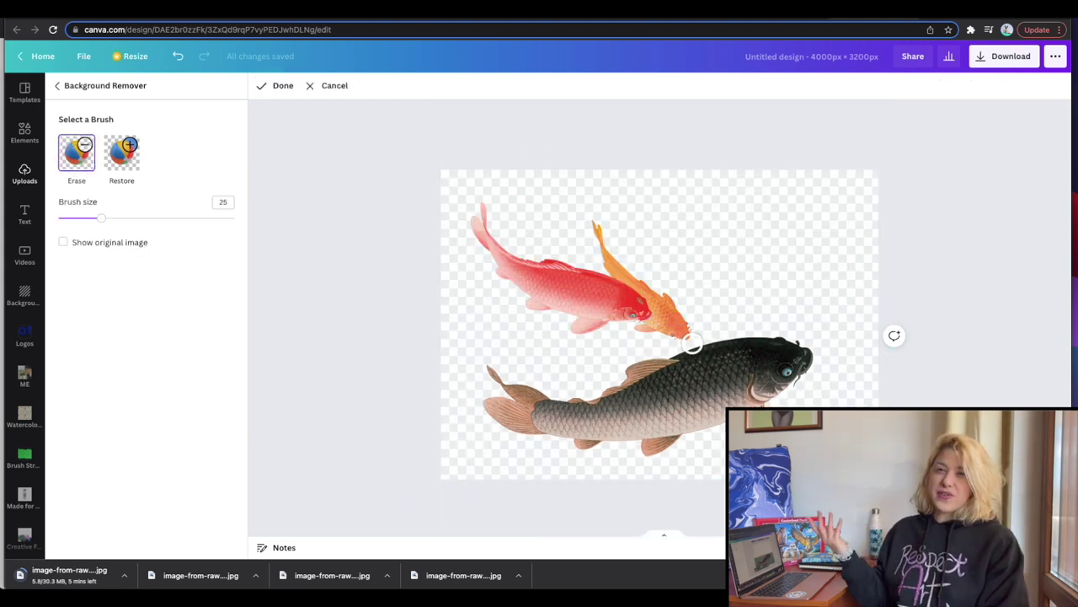
pyautogui.moveTo(683, 330)
pyautogui.mouseDown()
pyautogui.moveTo(567, 324)
pyautogui.moveTo(704, 318)
pyautogui.moveTo(633, 301)
pyautogui.moveTo(529, 309)
pyautogui.moveTo(643, 318)
pyautogui.moveTo(652, 280)
pyautogui.moveTo(581, 232)
pyautogui.moveTo(610, 269)
pyautogui.moveTo(619, 260)
pyautogui.moveTo(591, 216)
pyautogui.moveTo(611, 284)
pyautogui.moveTo(578, 282)
pyautogui.moveTo(572, 262)
pyautogui.moveTo(595, 288)
pyautogui.moveTo(565, 258)
pyautogui.moveTo(581, 295)
pyautogui.moveTo(550, 253)
pyautogui.moveTo(547, 306)
pyautogui.moveTo(522, 254)
pyautogui.moveTo(522, 297)
pyautogui.moveTo(540, 252)
pyautogui.moveTo(494, 279)
pyautogui.moveTo(508, 214)
pyautogui.moveTo(517, 255)
pyautogui.moveTo(475, 206)
pyautogui.mouseUp()
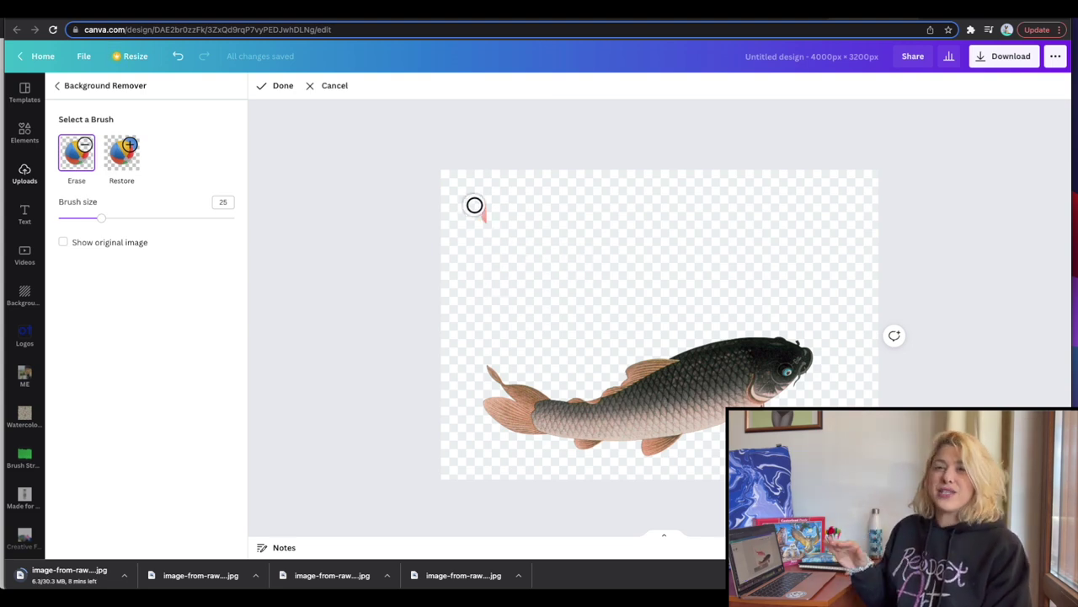
# - Finish the page-2 koi, then place an enlarged koi copy on page 3, cropped from the right
pyautogui.click(278, 86)
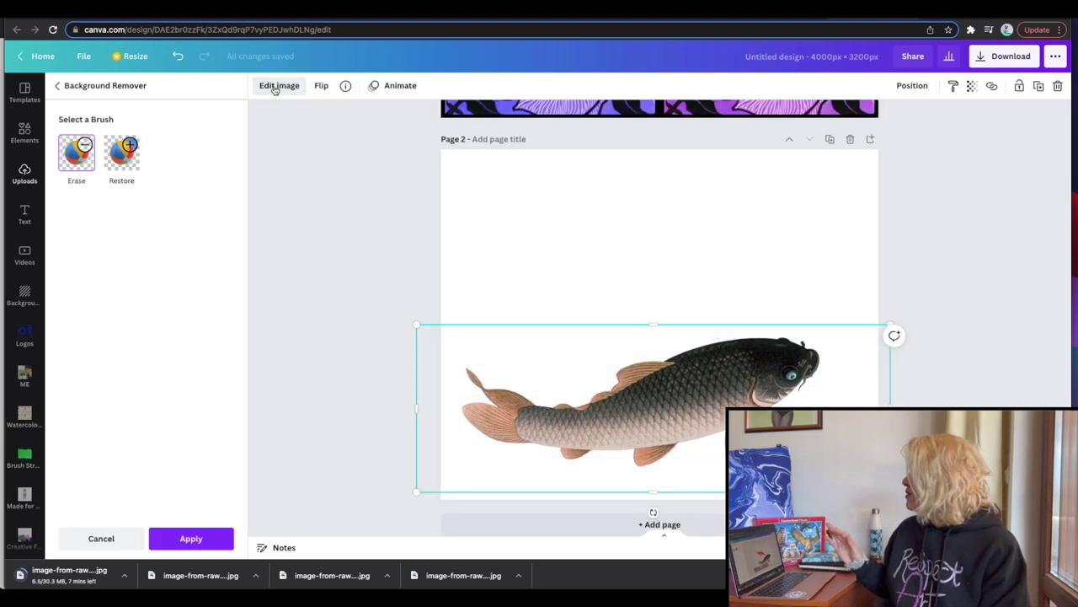
pyautogui.click(635, 257)
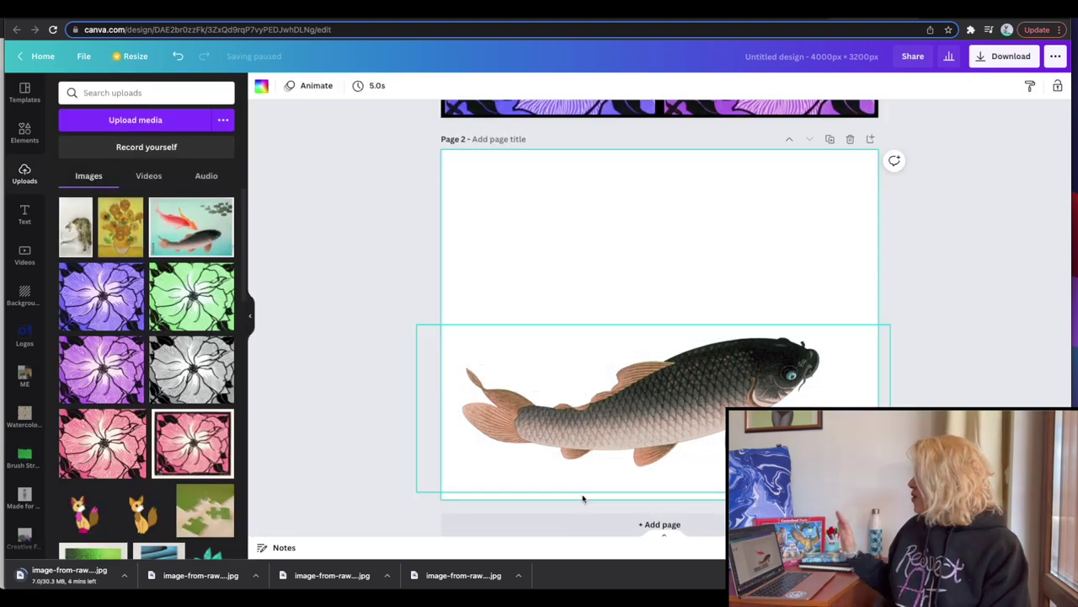
pyautogui.click(579, 522)
pyautogui.click(191, 227)
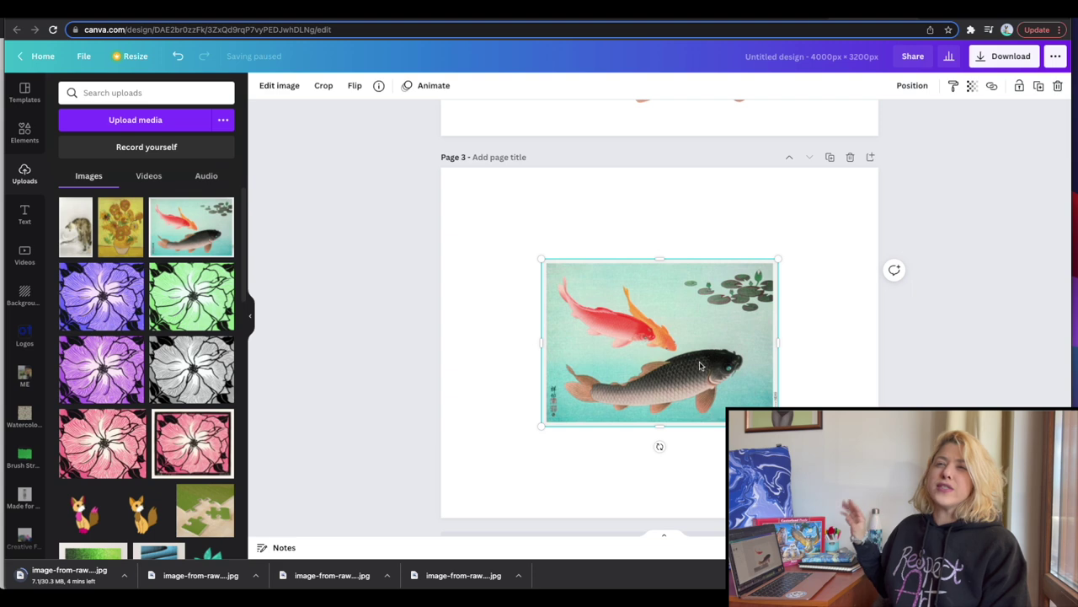
pyautogui.moveTo(777, 260); pyautogui.dragTo(959, 134)
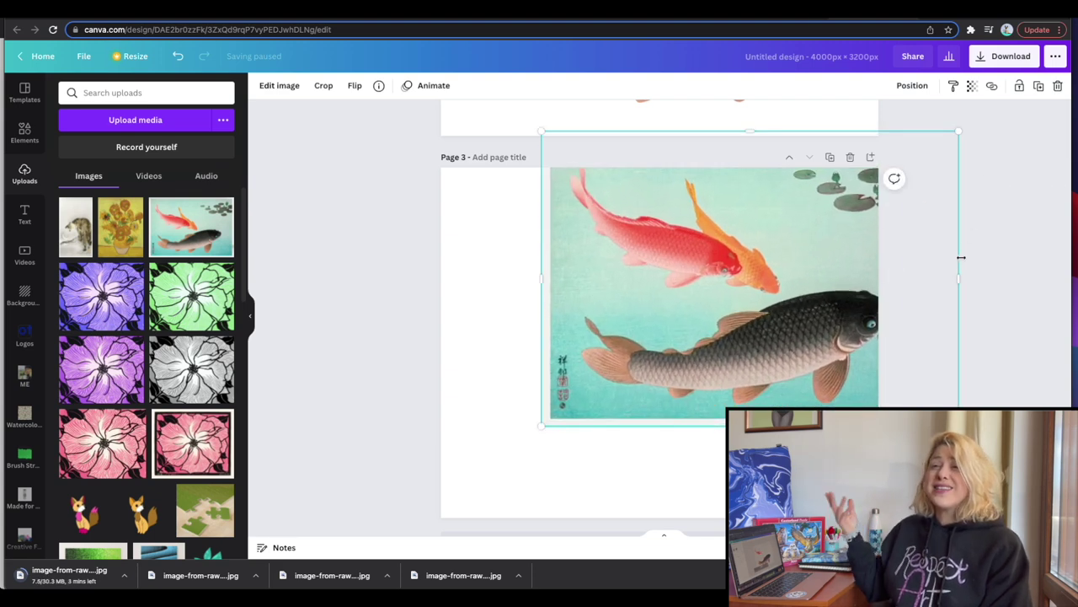
pyautogui.moveTo(935, 277); pyautogui.dragTo(795, 279)
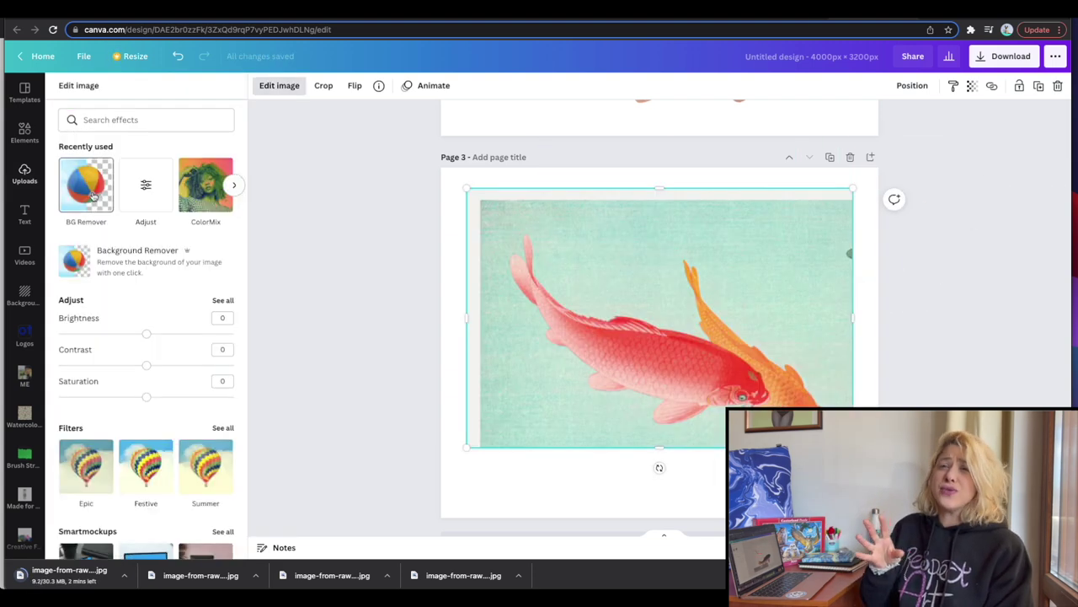
# - Remove the page-3 koi background, erase the dark lower fish, and add a blank fourth page
pyautogui.click(87, 192)
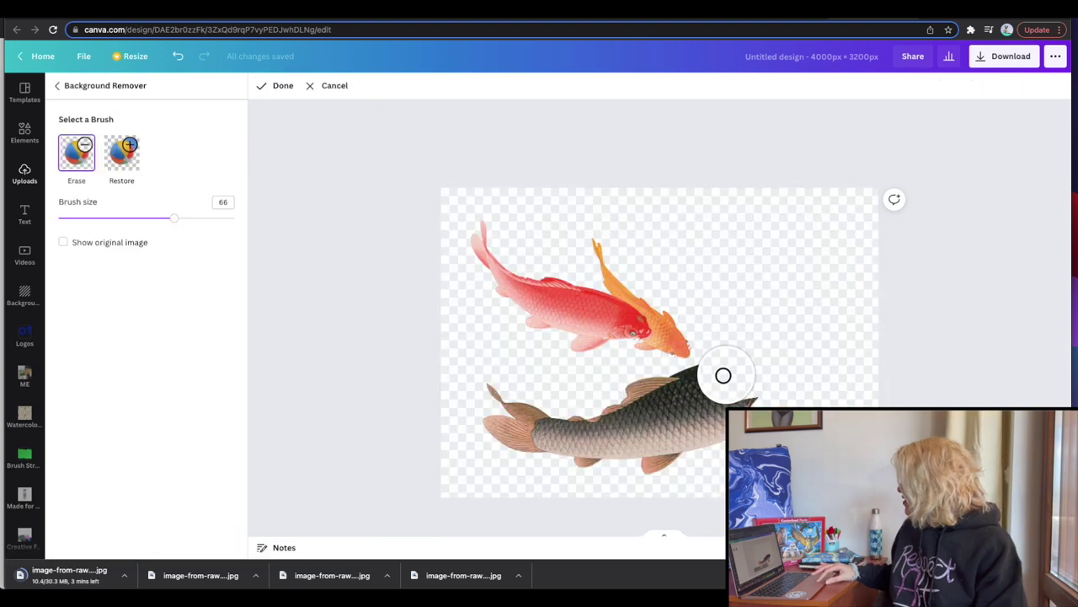
pyautogui.moveTo(693, 387)
pyautogui.mouseDown()
pyautogui.moveTo(520, 434)
pyautogui.moveTo(494, 421)
pyautogui.moveTo(502, 404)
pyautogui.moveTo(613, 474)
pyautogui.moveTo(742, 431)
pyautogui.mouseUp()
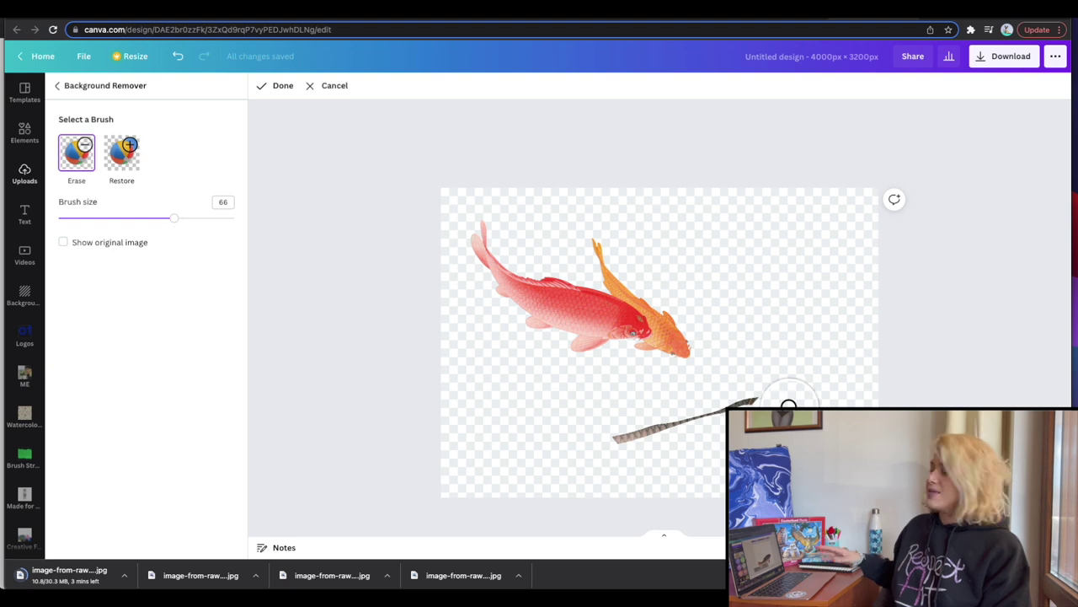
pyautogui.moveTo(788, 404); pyautogui.dragTo(596, 431)
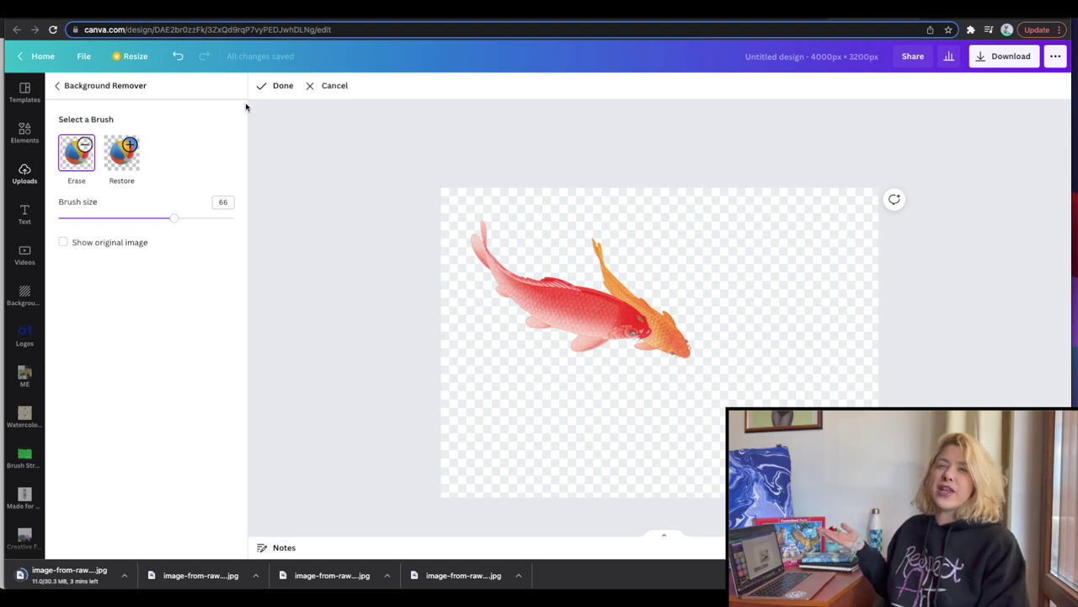
pyautogui.click(275, 87)
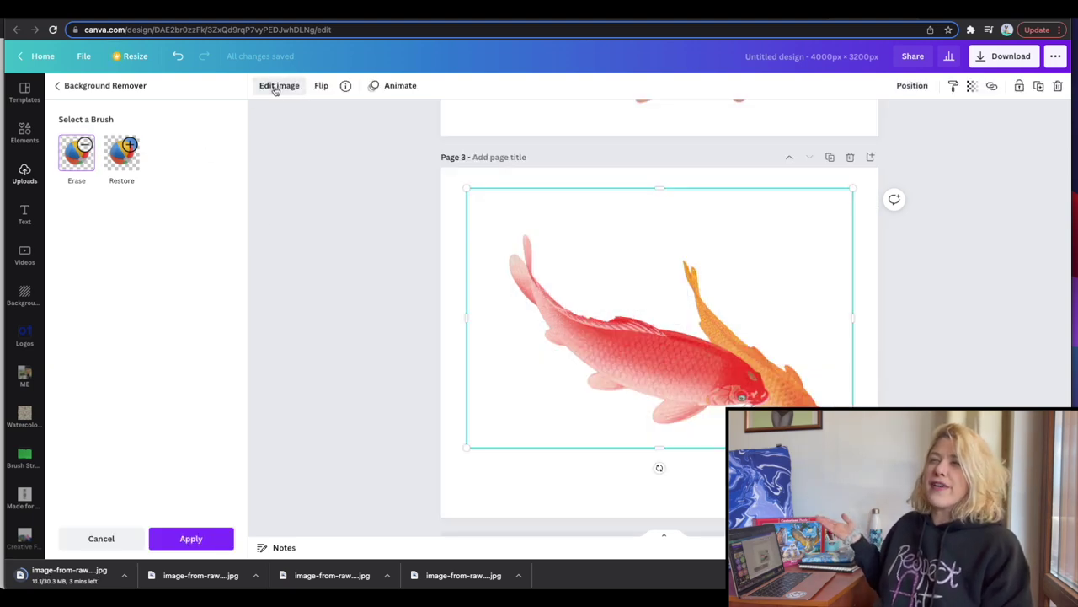
pyautogui.click(212, 540)
pyautogui.click(340, 396)
pyautogui.scroll(-1, 511, 504)
pyautogui.click(511, 503)
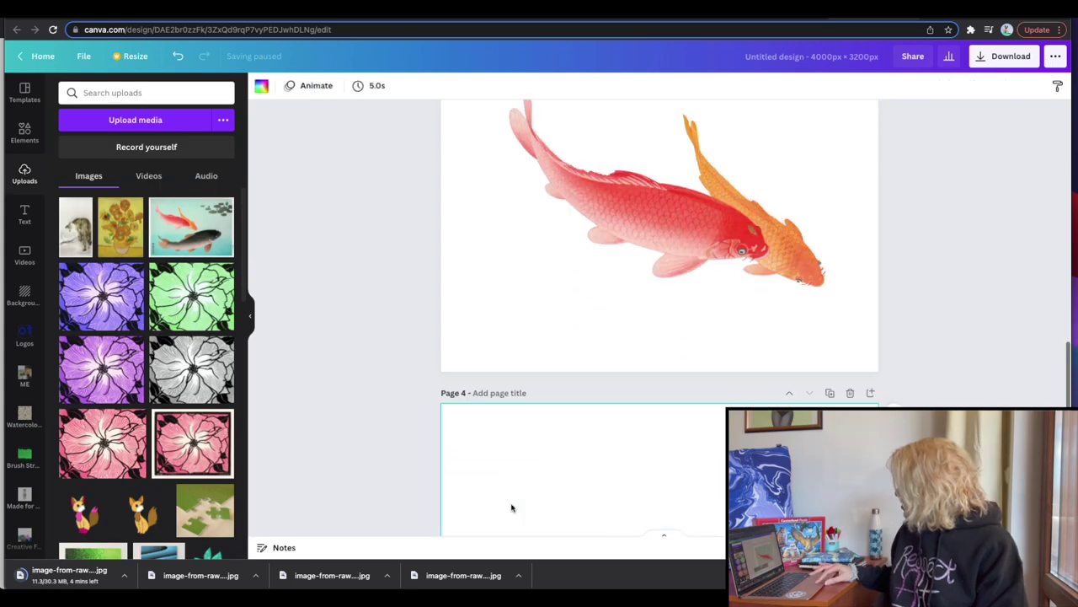
# - Place the tiger print on page 4 and enlarge it to fill the page
pyautogui.click(76, 226)
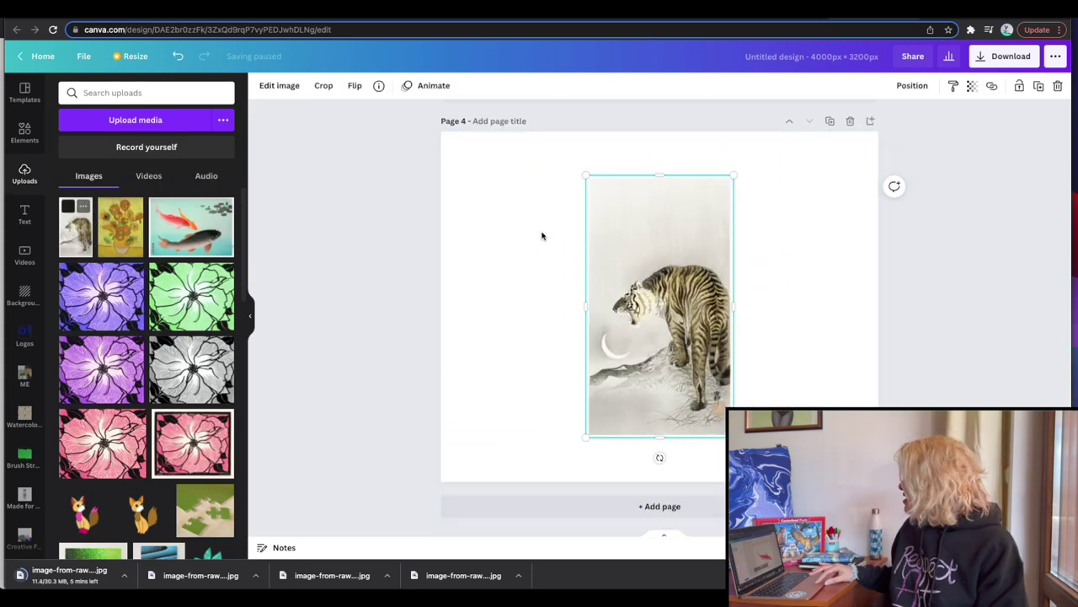
pyautogui.moveTo(734, 176); pyautogui.dragTo(913, 84)
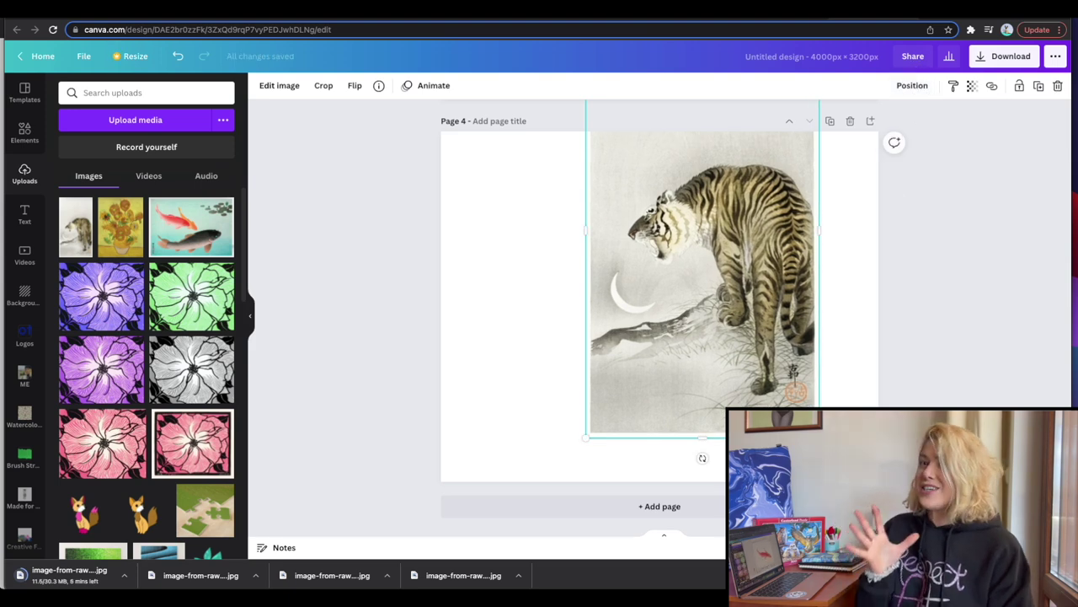
pyautogui.moveTo(819, 438); pyautogui.dragTo(855, 502)
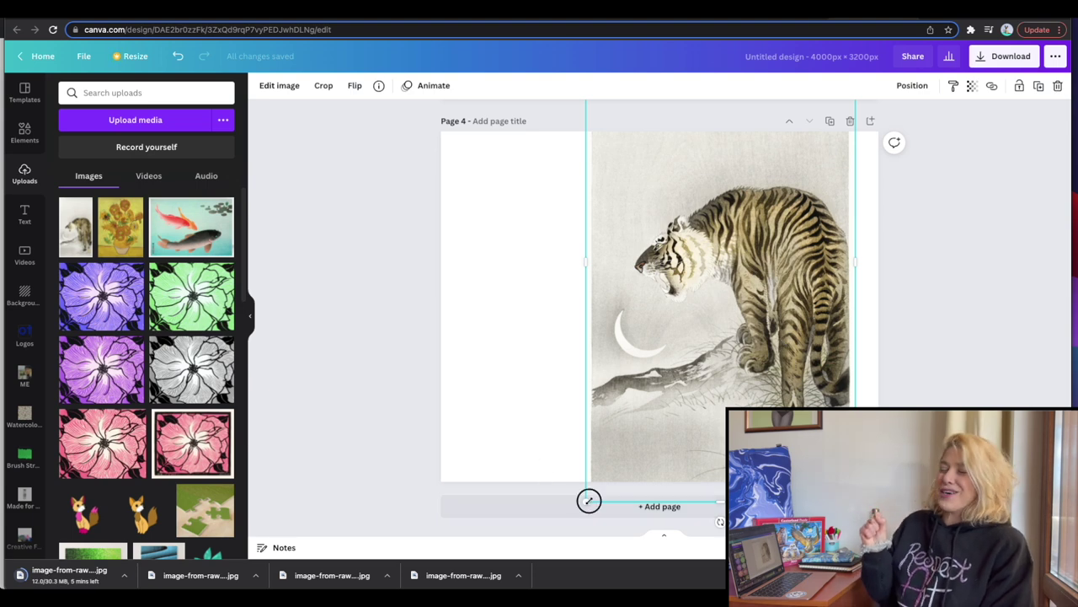
pyautogui.moveTo(587, 500); pyautogui.dragTo(540, 539)
pyautogui.moveTo(779, 316); pyautogui.dragTo(779, 272)
pyautogui.click(467, 308)
pyautogui.click(601, 285)
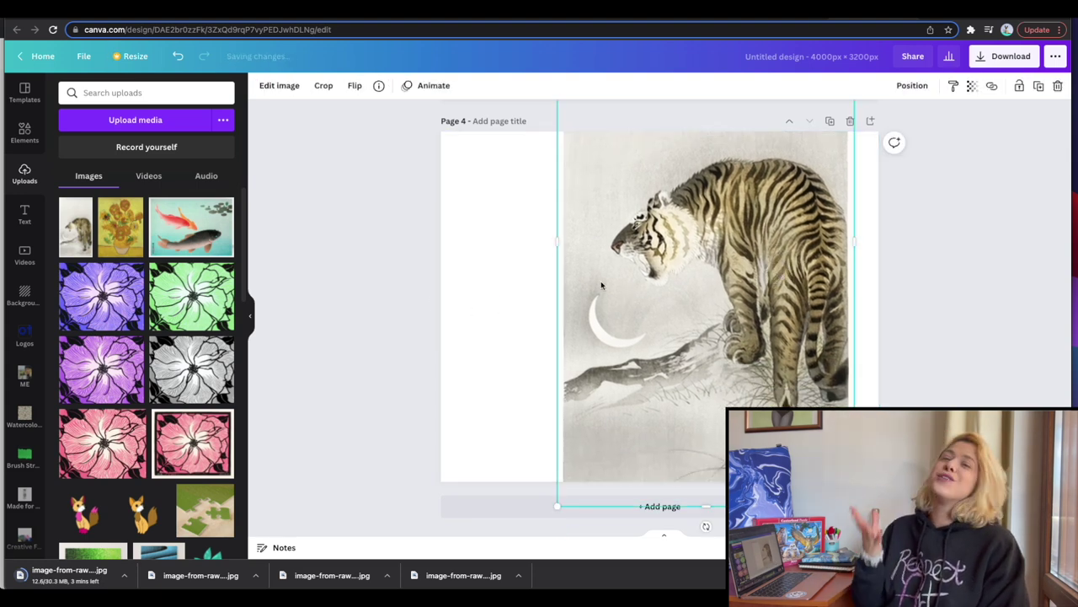
# - Remove the tiger's background with BG Remover and apply it
pyautogui.click(289, 89)
pyautogui.click(85, 195)
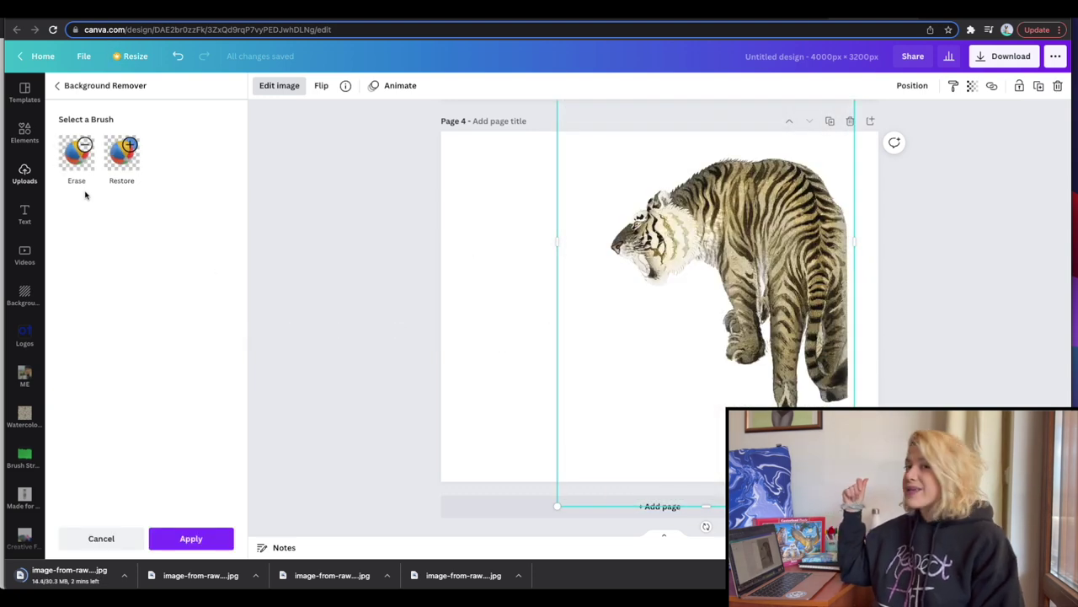
pyautogui.click(189, 542)
pyautogui.click(459, 296)
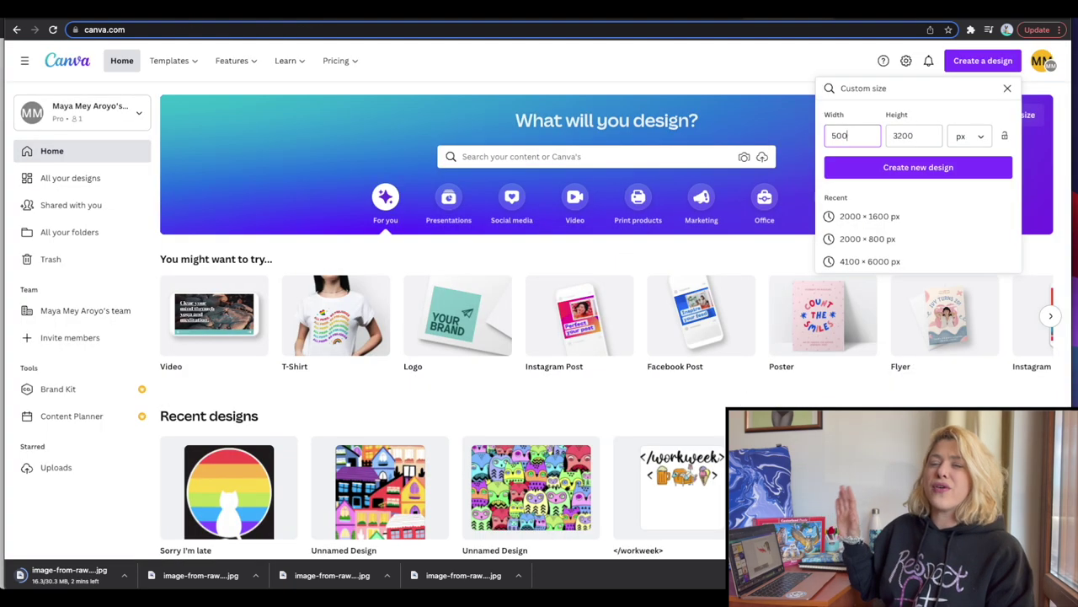
# - Create a new 5000 × 5000 px Canva design
pyautogui.write('0')
pyautogui.press('Tab')
pyautogui.write('5000')
pyautogui.press('Return')
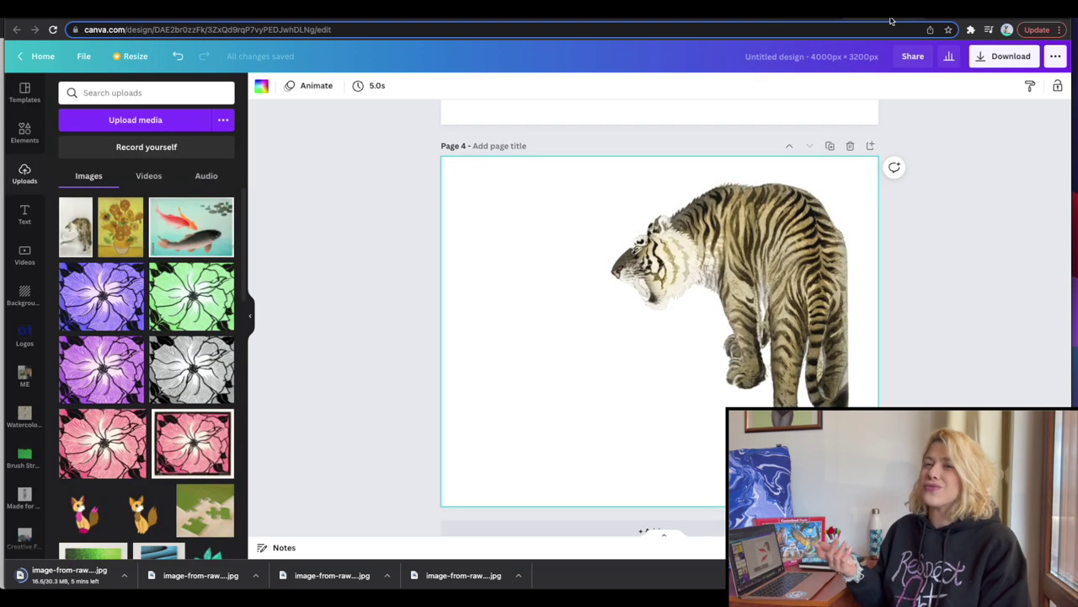
# - Paste the cut-out tiger into the new design at the page's upper right
pyautogui.click(757, 249)
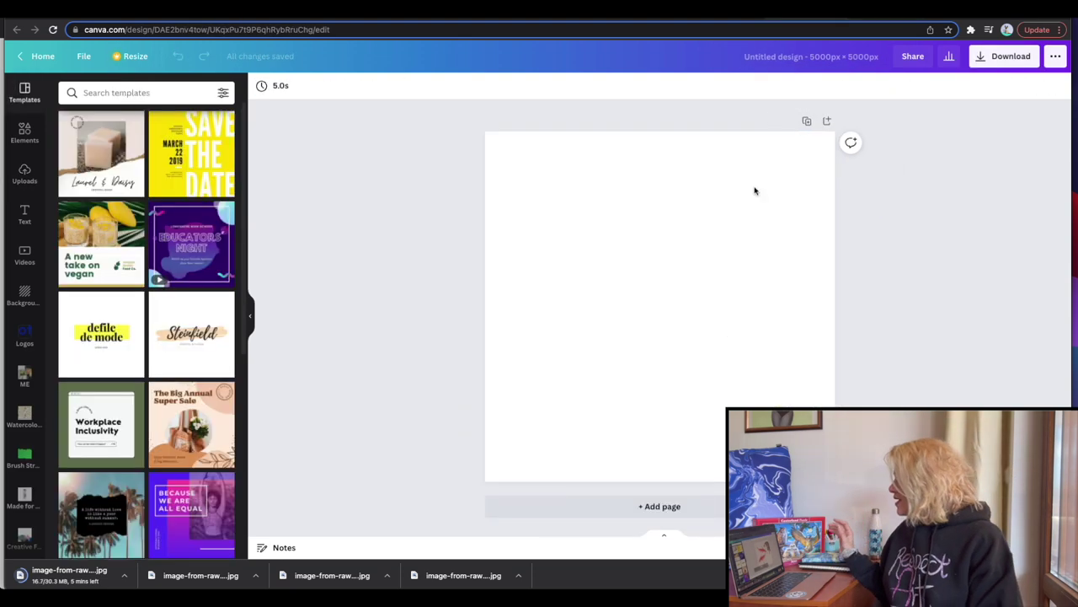
pyautogui.hotkey('ctrl', 'v')
pyautogui.moveTo(614, 295); pyautogui.dragTo(782, 214)
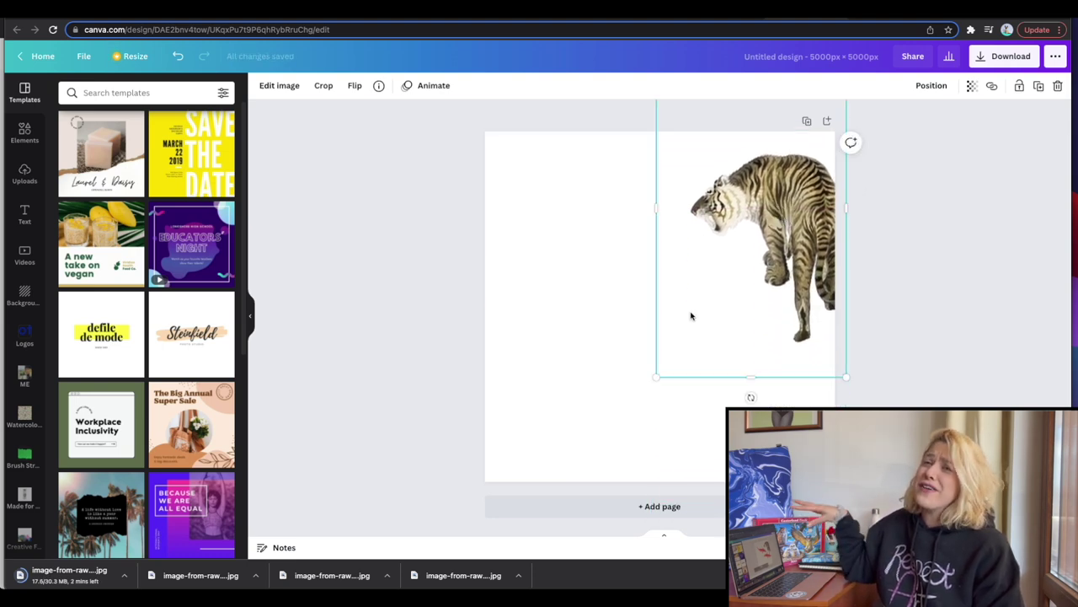
pyautogui.click(612, 360)
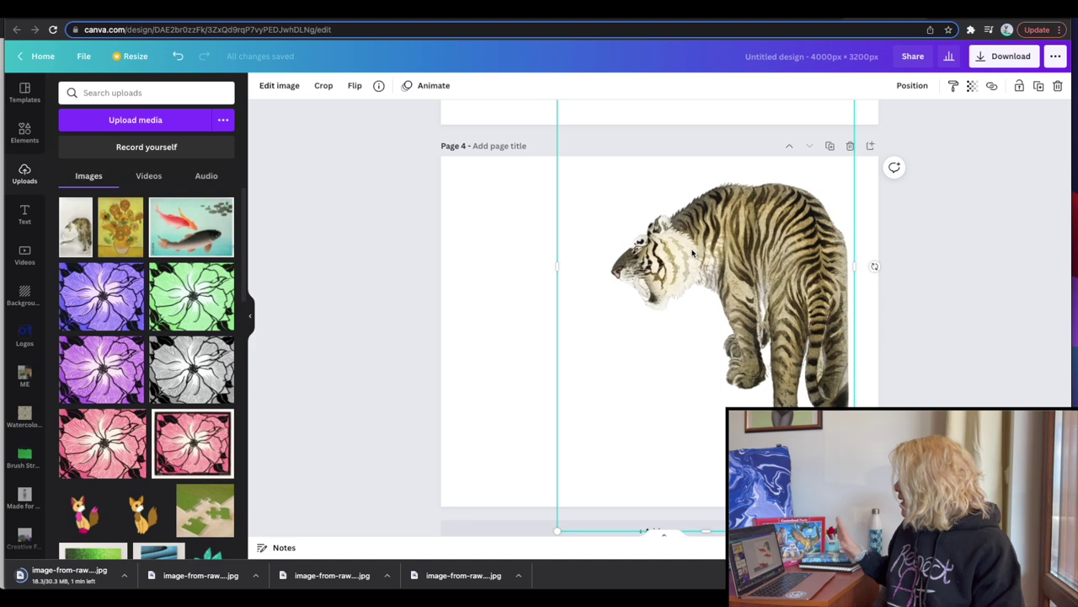
# - Copy the koi pair image and paste it into the square design
pyautogui.scroll(4, 693, 253)
pyautogui.click(665, 272)
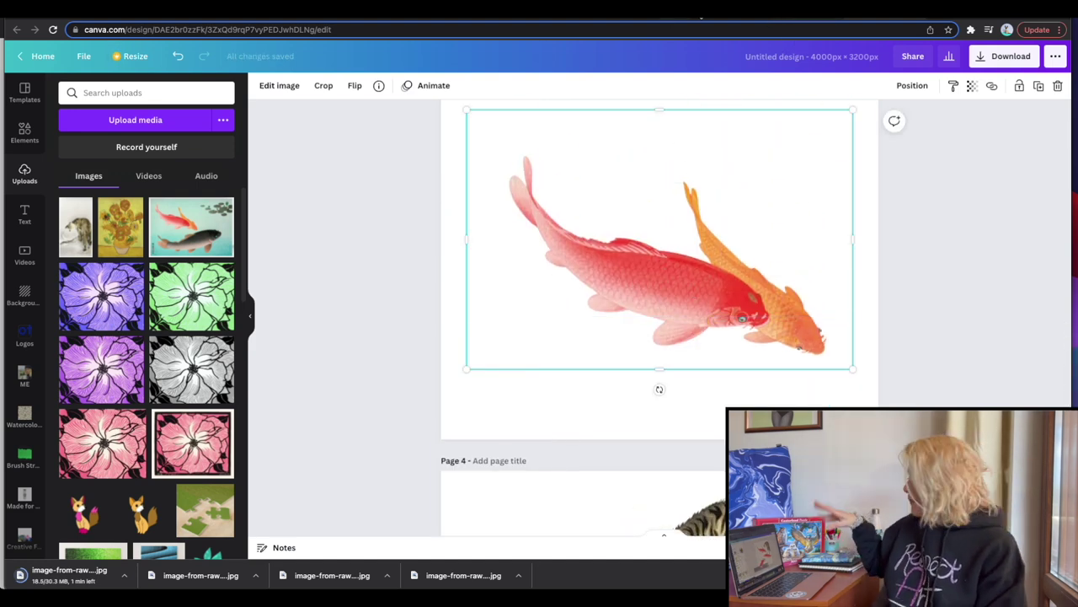
pyautogui.click(793, 18)
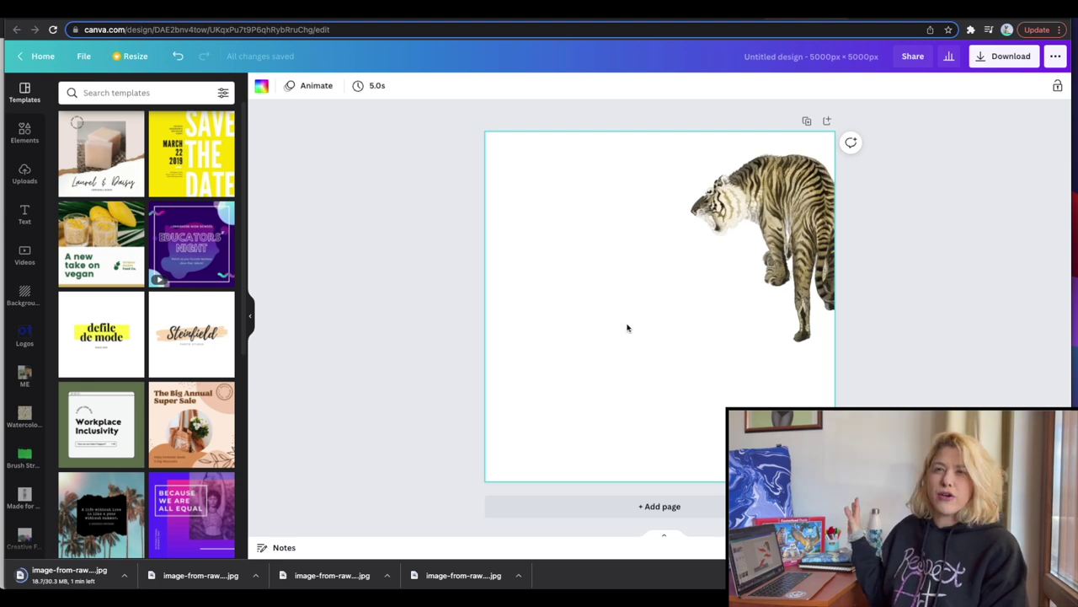
pyautogui.hotkey('ctrl', 'v')
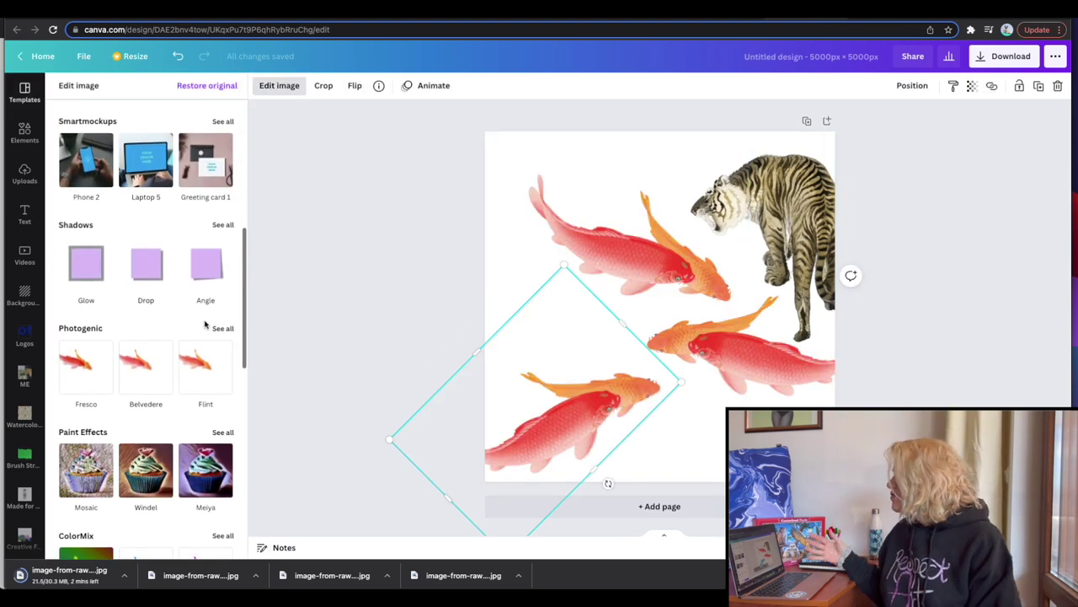
# - Recolour the koi with the Marmalade colour mix after trying Arctic, Glow and Amethyst
pyautogui.scroll(-5, 169, 352)
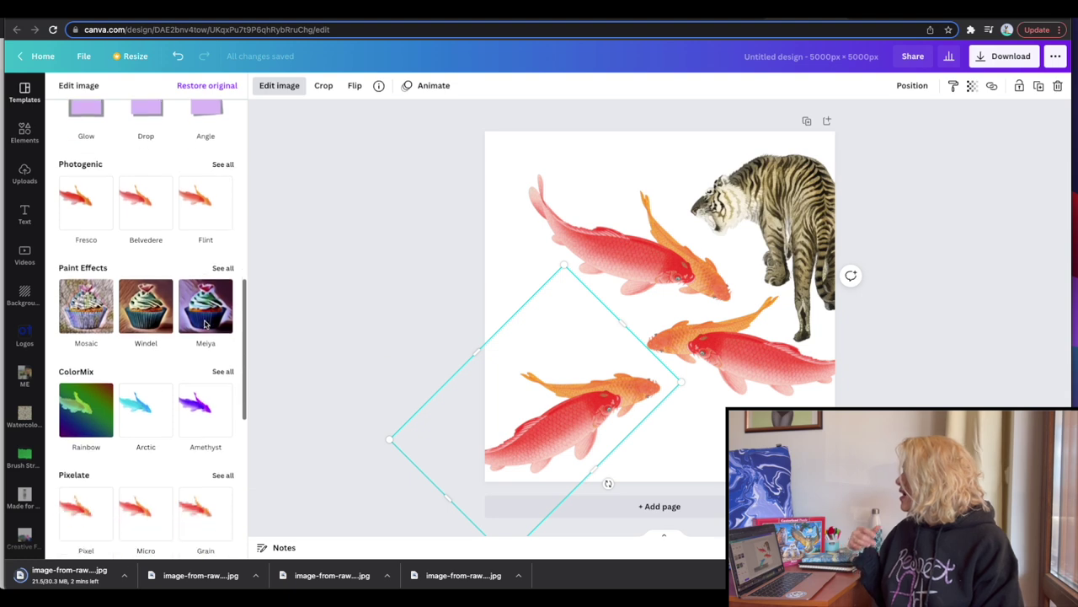
pyautogui.click(147, 352)
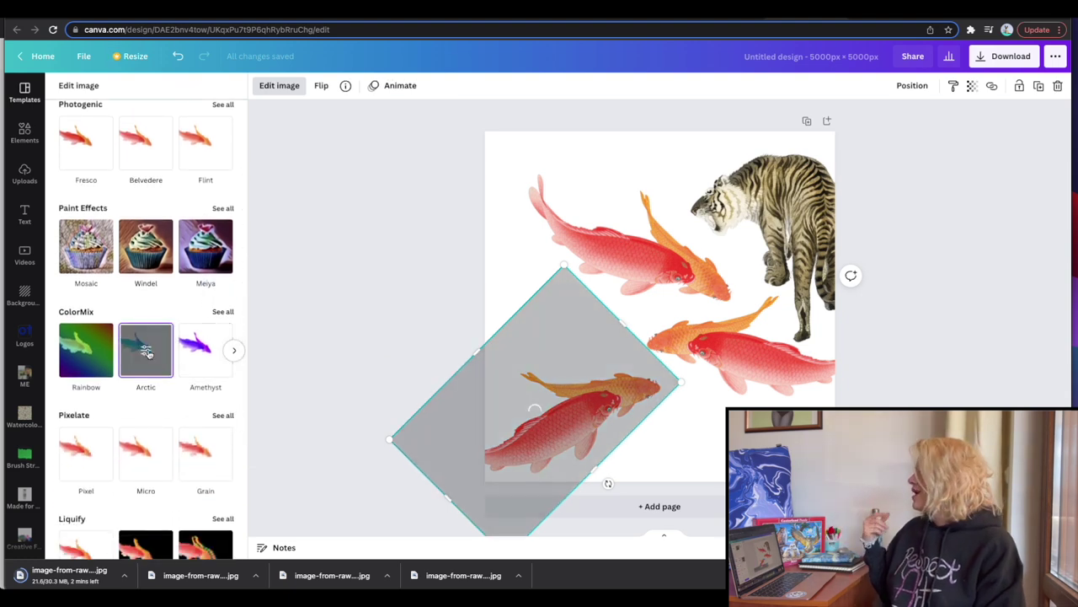
pyautogui.click(222, 311)
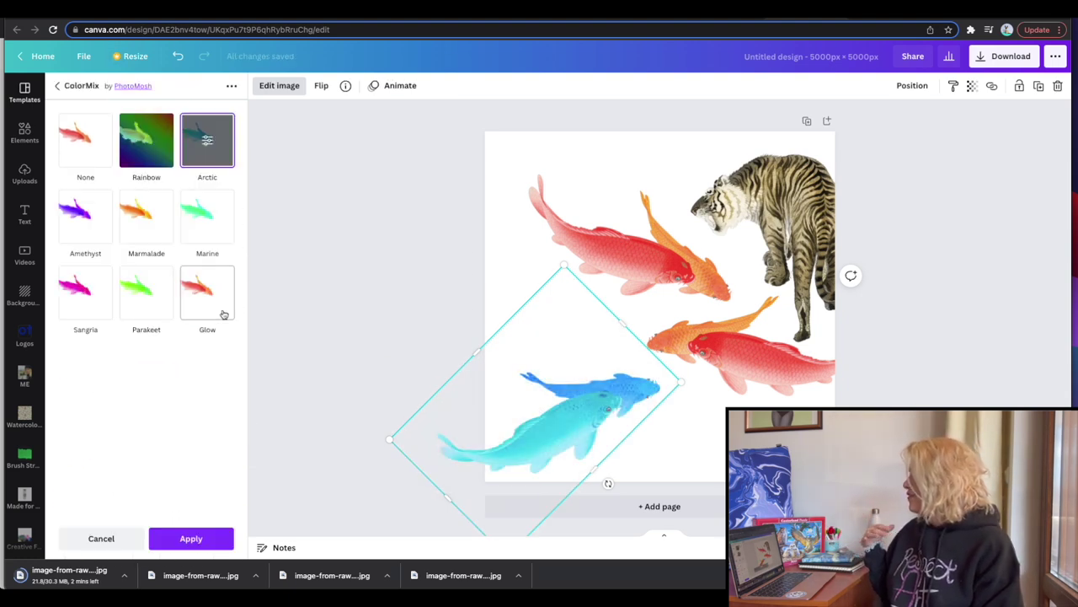
pyautogui.click(195, 292)
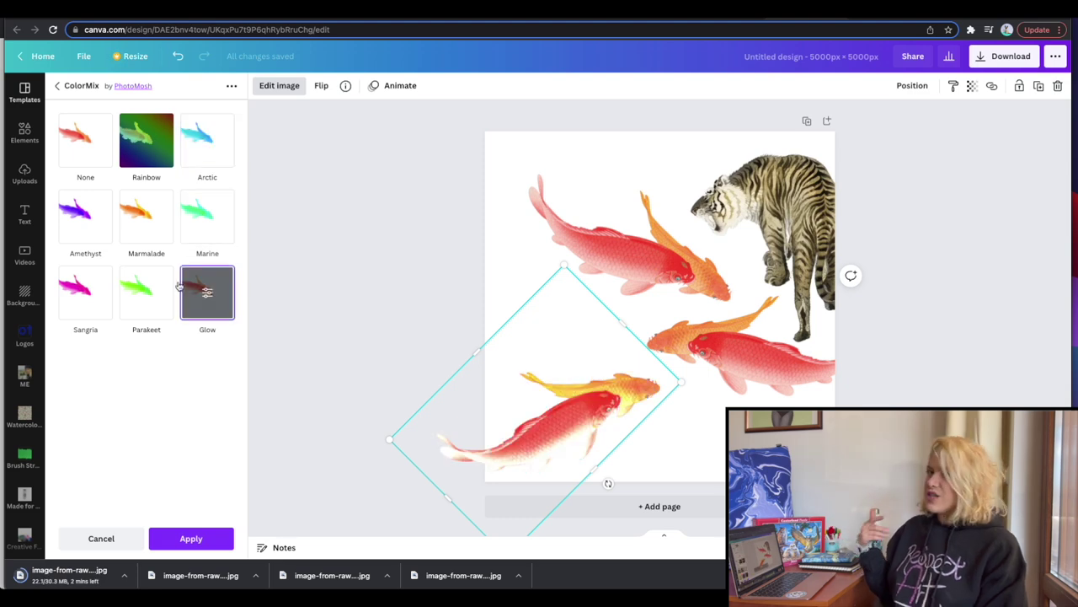
pyautogui.click(85, 217)
pyautogui.click(145, 217)
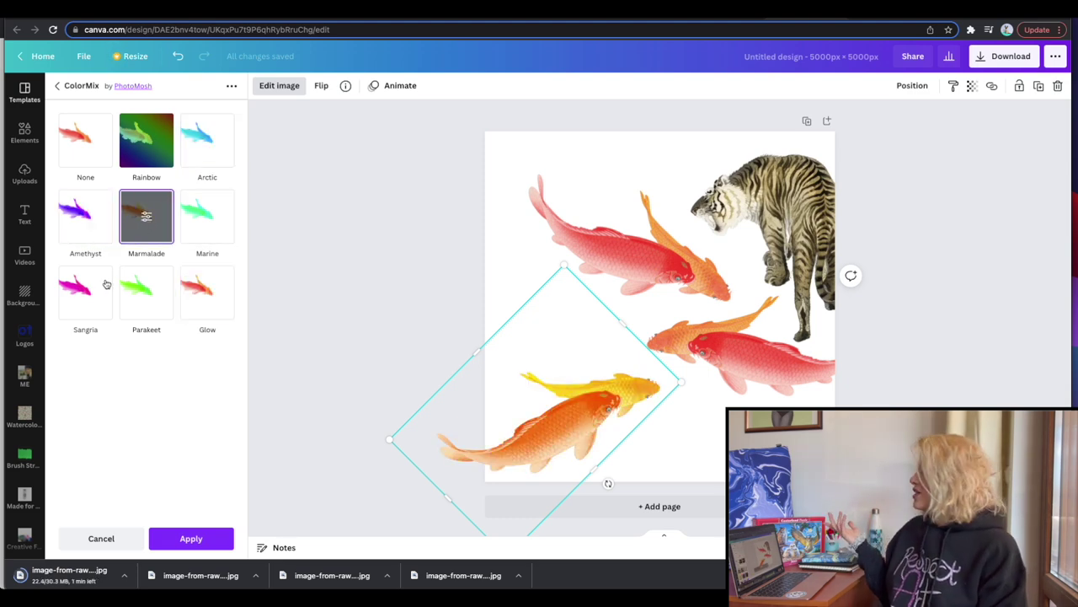
pyautogui.click(193, 538)
# - Move the red-orange koi copy up-left, rotate it about 59° and flip it horizontally
pyautogui.click(723, 363)
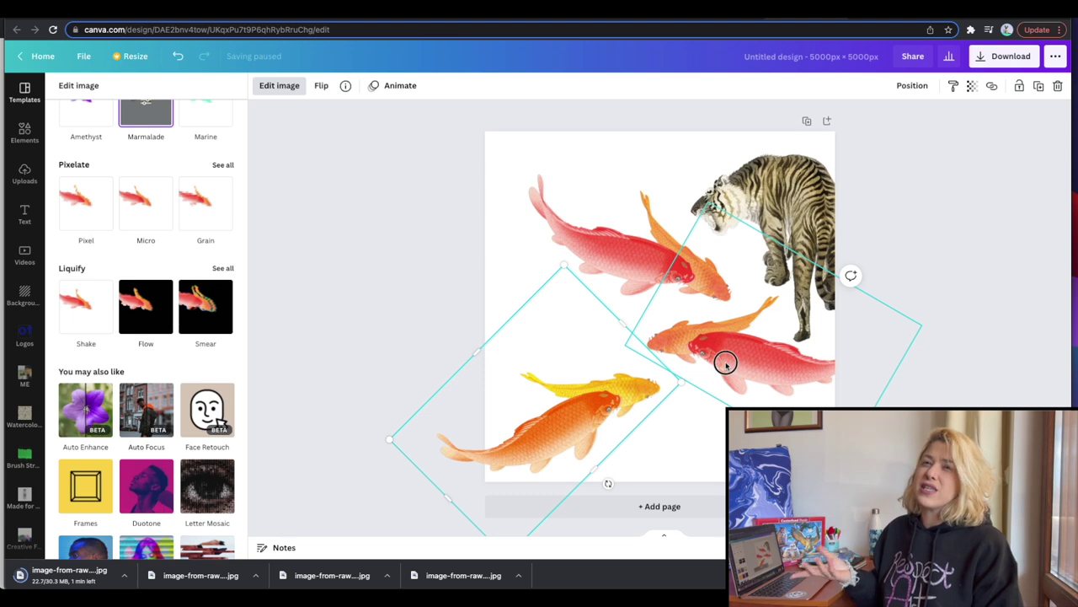
pyautogui.moveTo(726, 365); pyautogui.dragTo(562, 325)
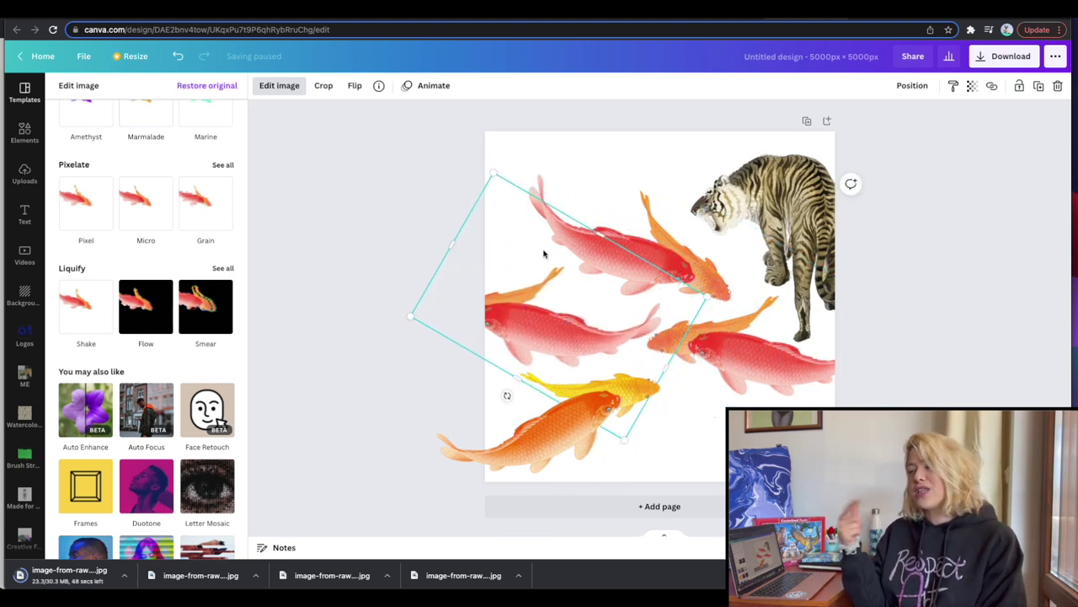
pyautogui.moveTo(508, 395)
pyautogui.mouseDown()
pyautogui.moveTo(479, 388)
pyautogui.moveTo(465, 361)
pyautogui.moveTo(485, 399)
pyautogui.moveTo(505, 394)
pyautogui.mouseUp()
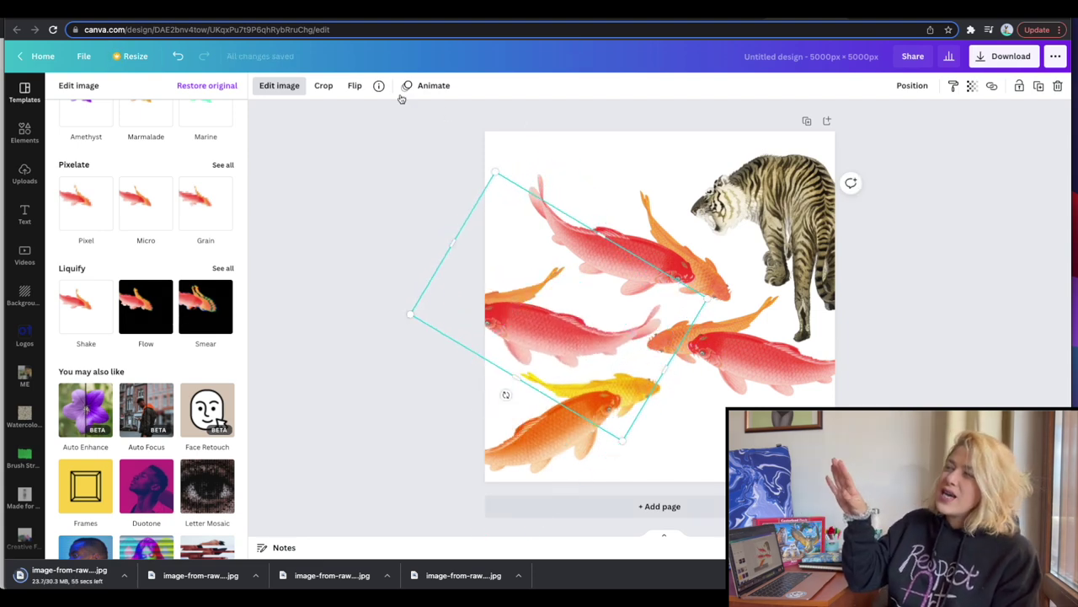
pyautogui.click(354, 85)
pyautogui.click(362, 116)
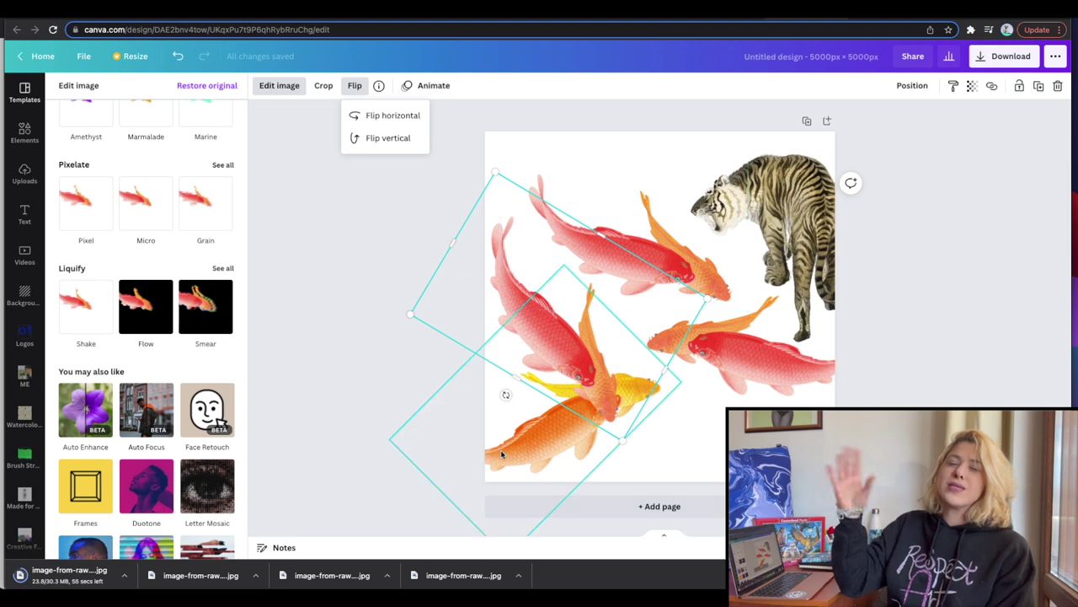
pyautogui.moveTo(507, 394); pyautogui.dragTo(639, 403)
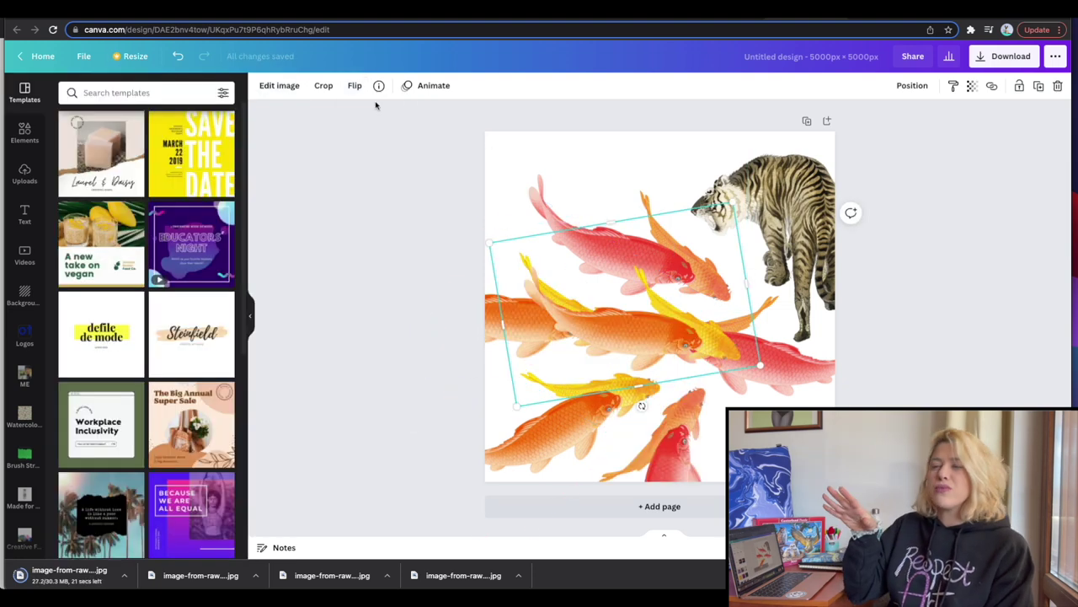
pyautogui.click(361, 90)
pyautogui.click(403, 115)
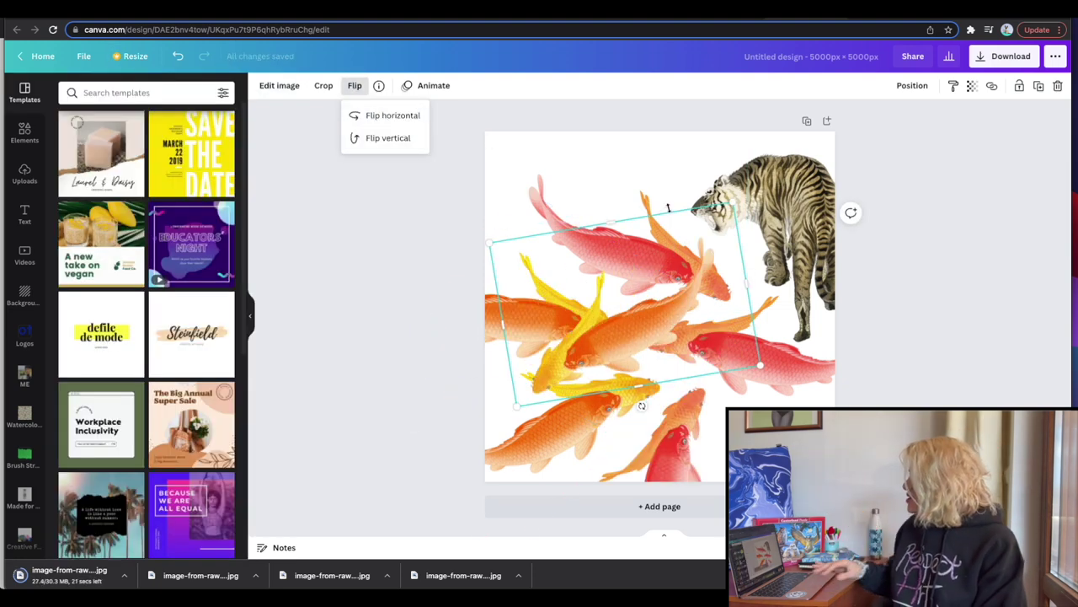
pyautogui.moveTo(641, 405); pyautogui.dragTo(589, 362)
pyautogui.click(379, 253)
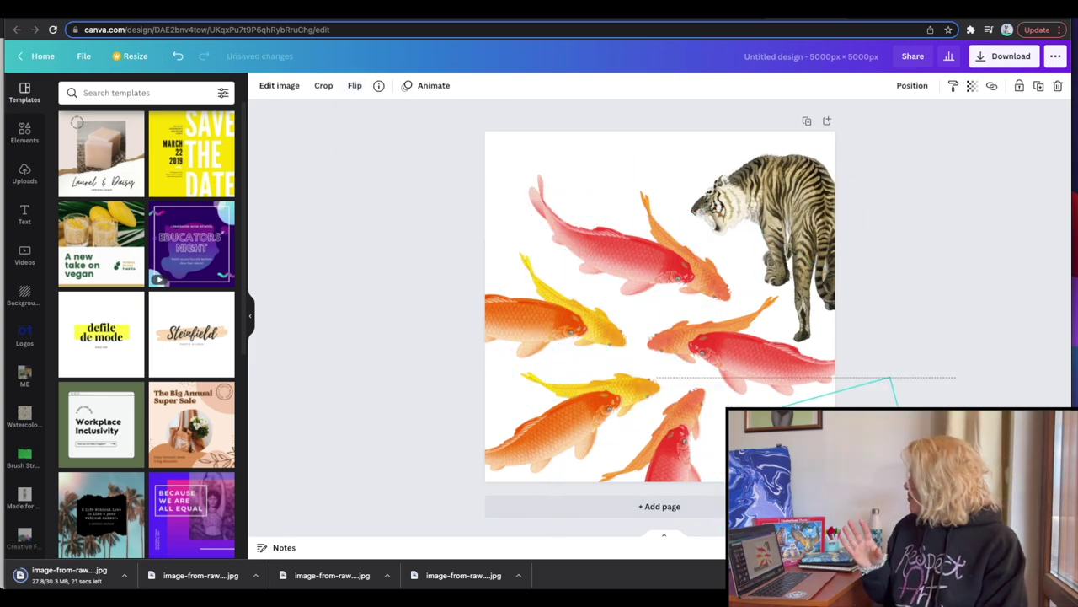
# - Search Elements for 'watercolor mountain' graphics
pyautogui.click(25, 132)
pyautogui.click(126, 92)
pyautogui.write('watercolor mountain')
pyautogui.press('Return')
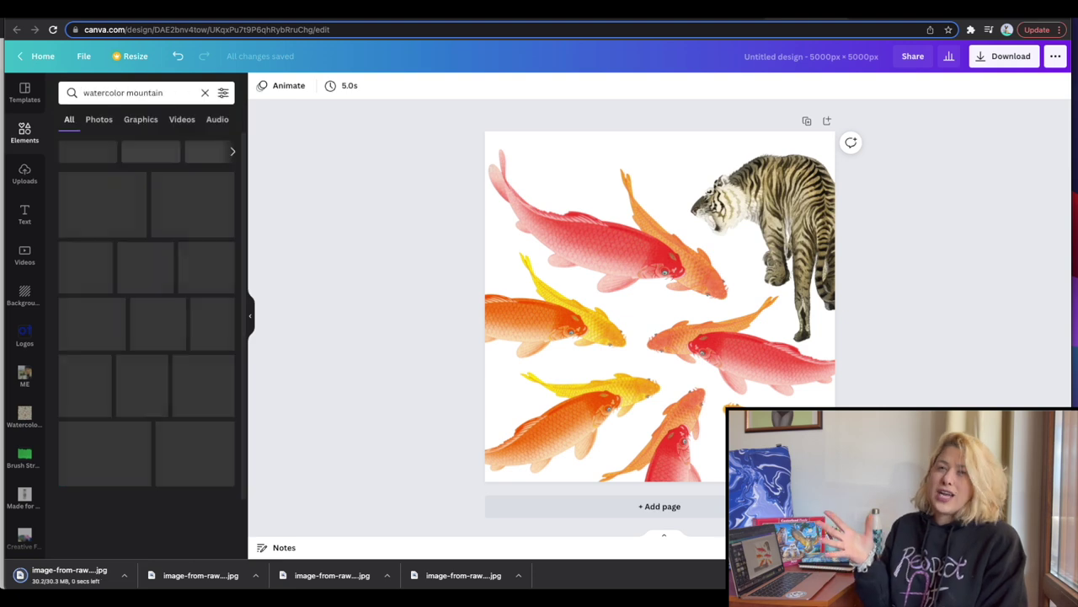
pyautogui.click(140, 123)
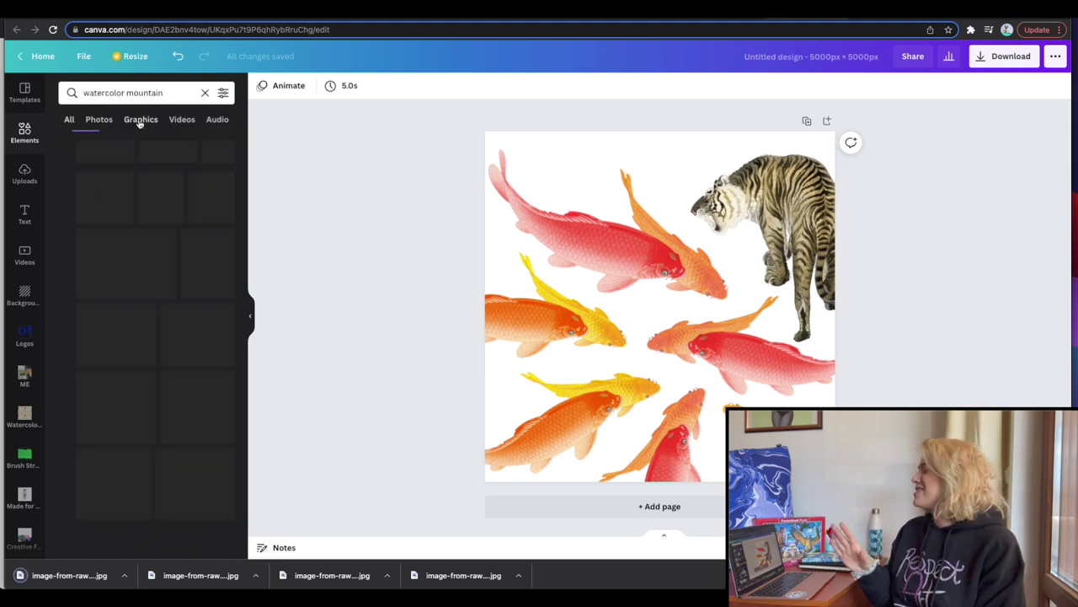
# - Filter the results to static graphics and add the blue watercolor mountain
pyautogui.click(224, 93)
pyautogui.click(96, 293)
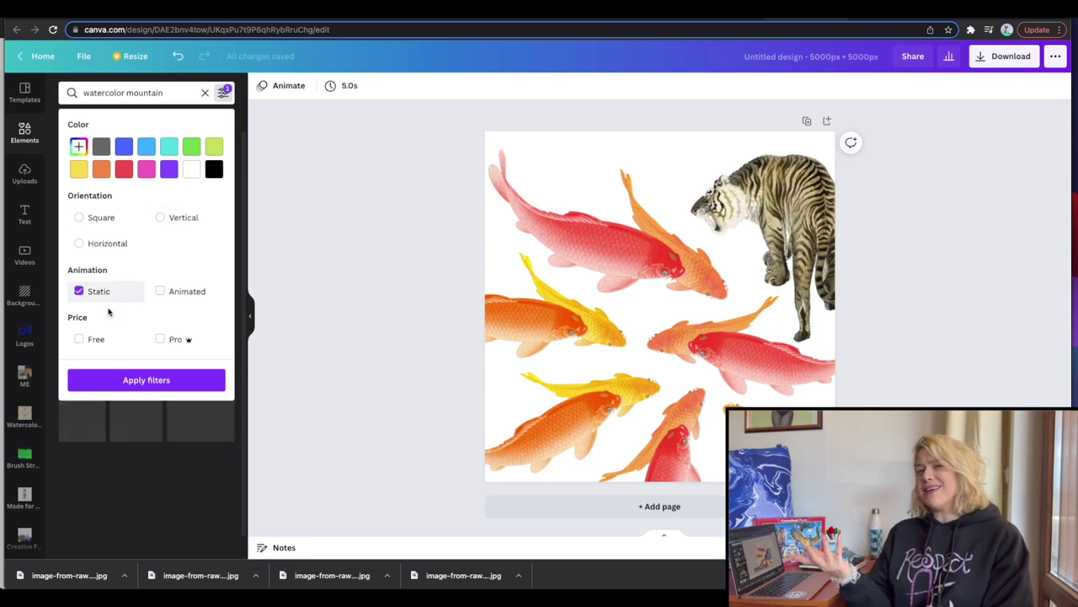
pyautogui.click(130, 381)
pyautogui.scroll(-1, 175, 337)
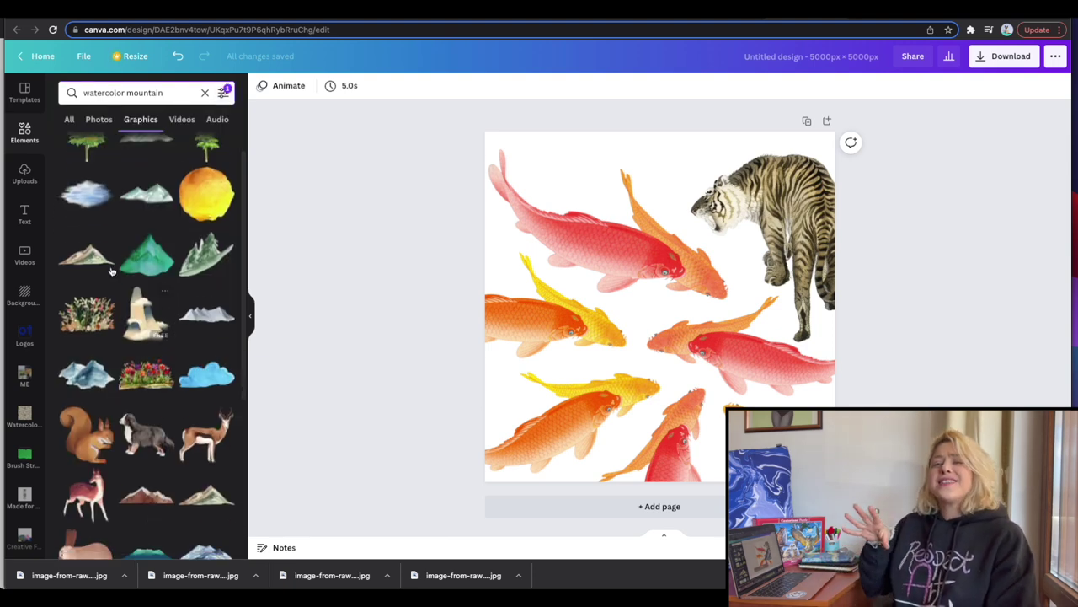
pyautogui.scroll(-5, 169, 353)
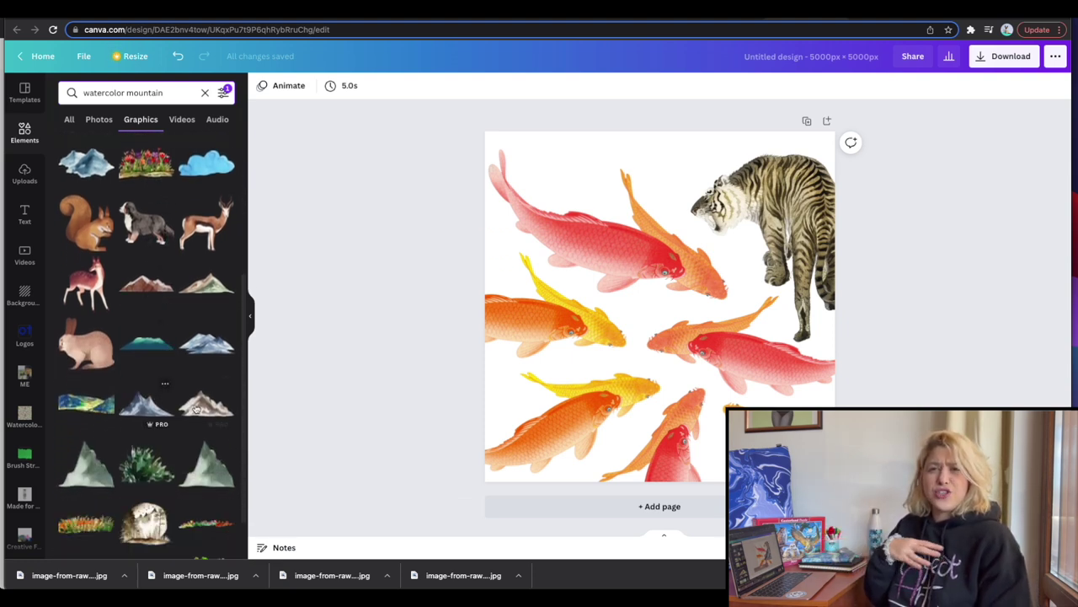
pyautogui.scroll(-5, 173, 337)
pyautogui.scroll(-2, 177, 324)
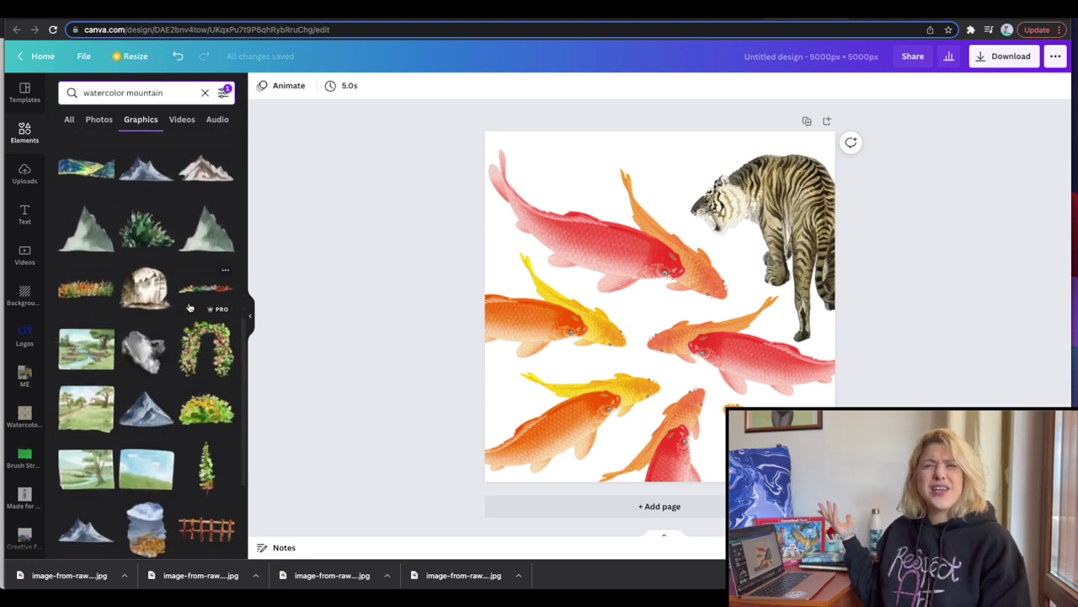
pyautogui.click(150, 341)
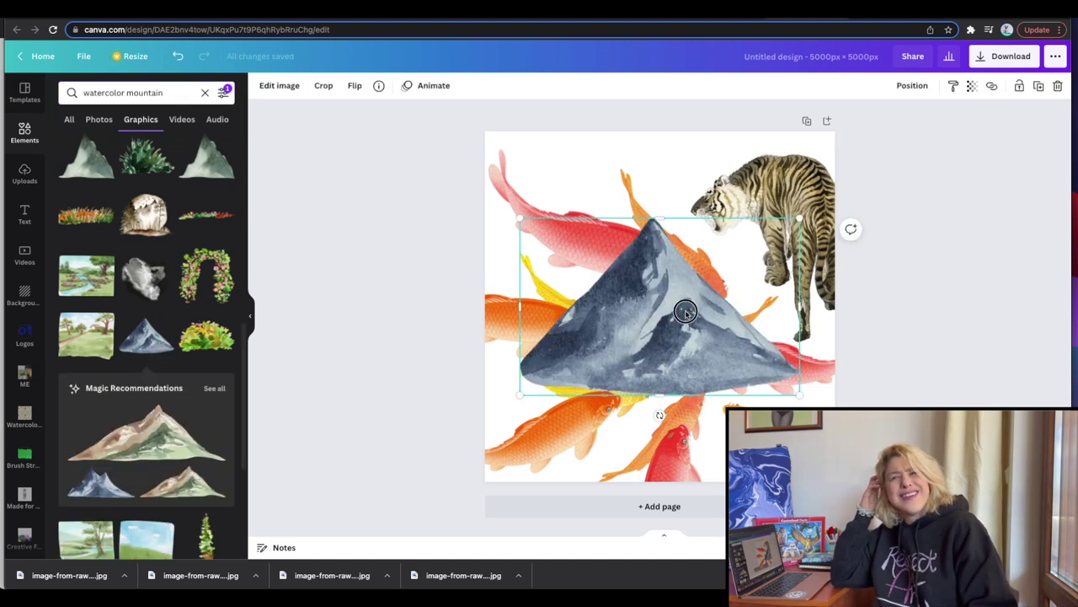
# - Move the mountain under the tiger and send it backward
pyautogui.moveTo(686, 312); pyautogui.dragTo(810, 338)
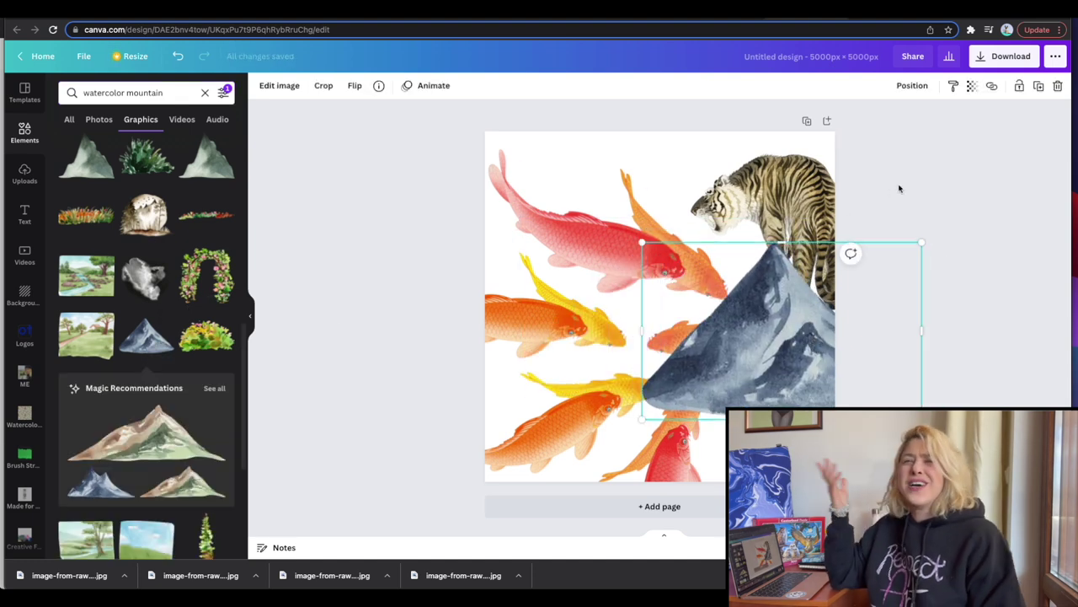
pyautogui.click(912, 85)
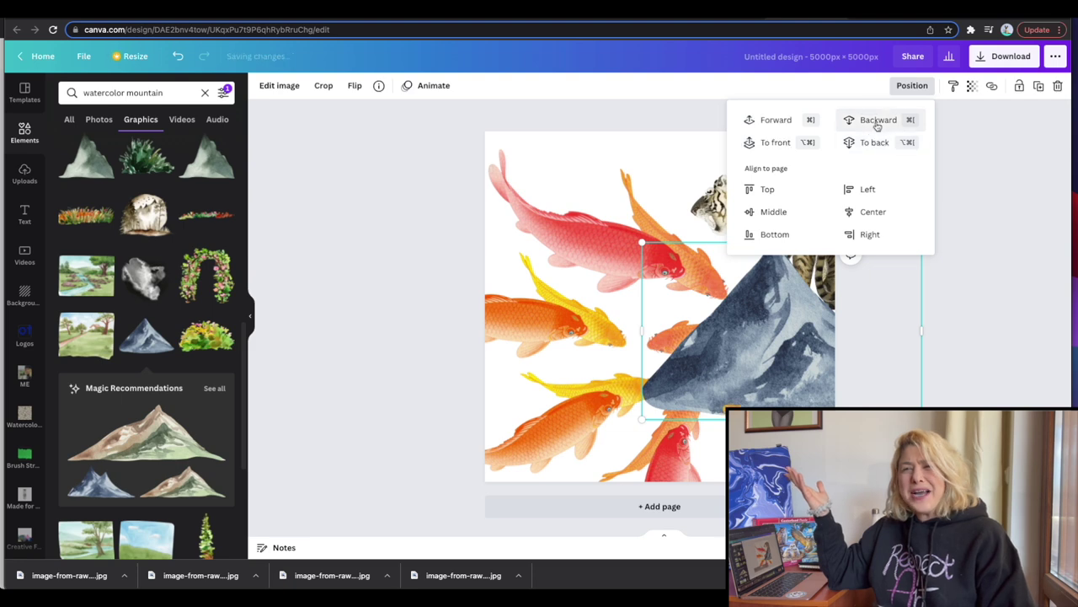
pyautogui.click(900, 124)
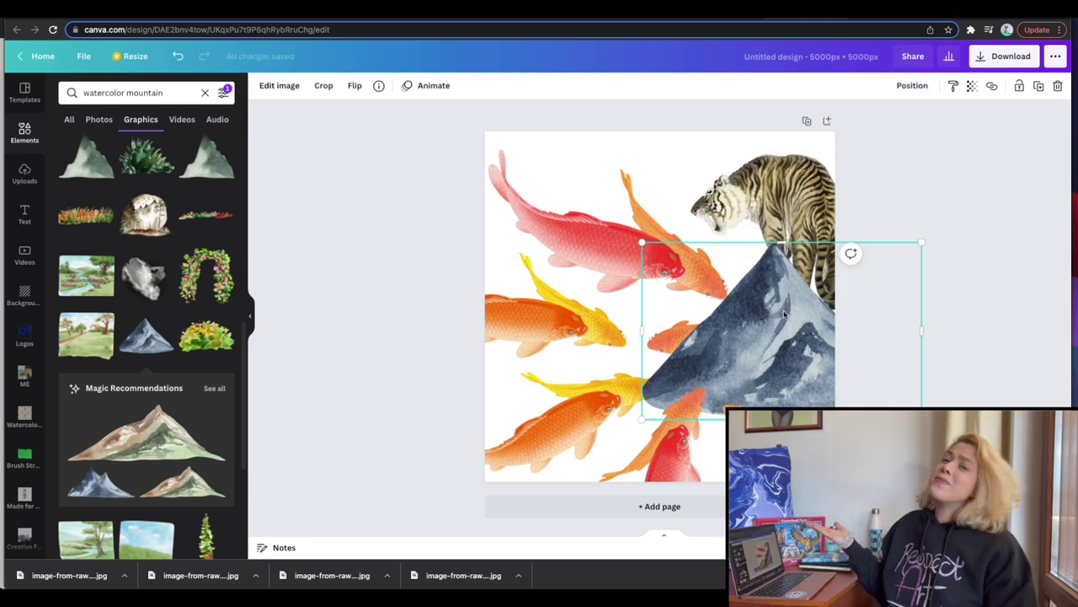
pyautogui.click(913, 85)
pyautogui.click(773, 142)
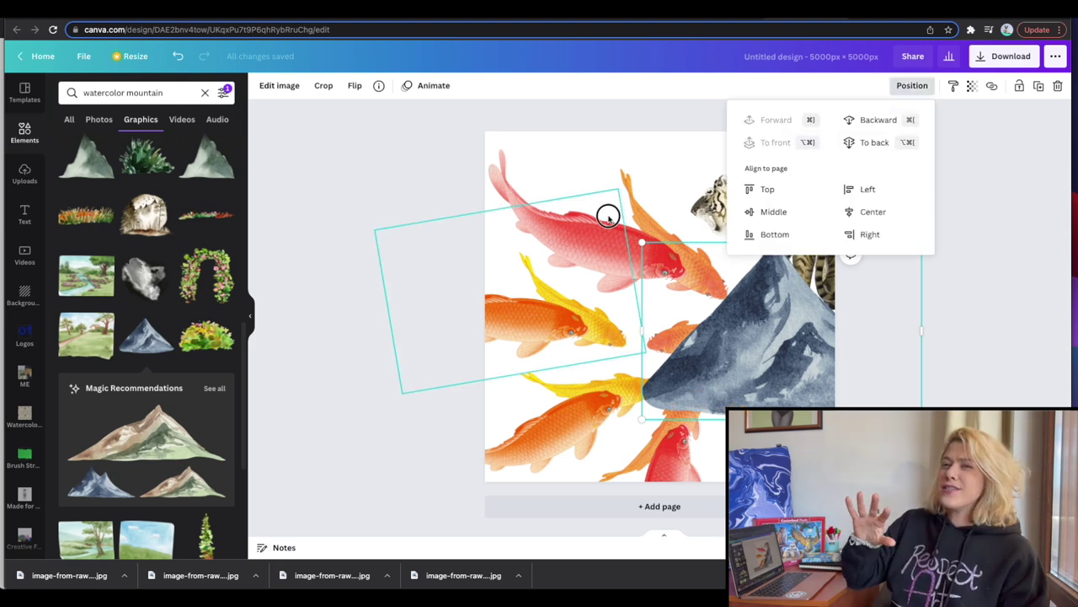
# - Bring the tiger to front on the peak and shift the mountain to the lower right
pyautogui.click(822, 218)
pyautogui.click(910, 85)
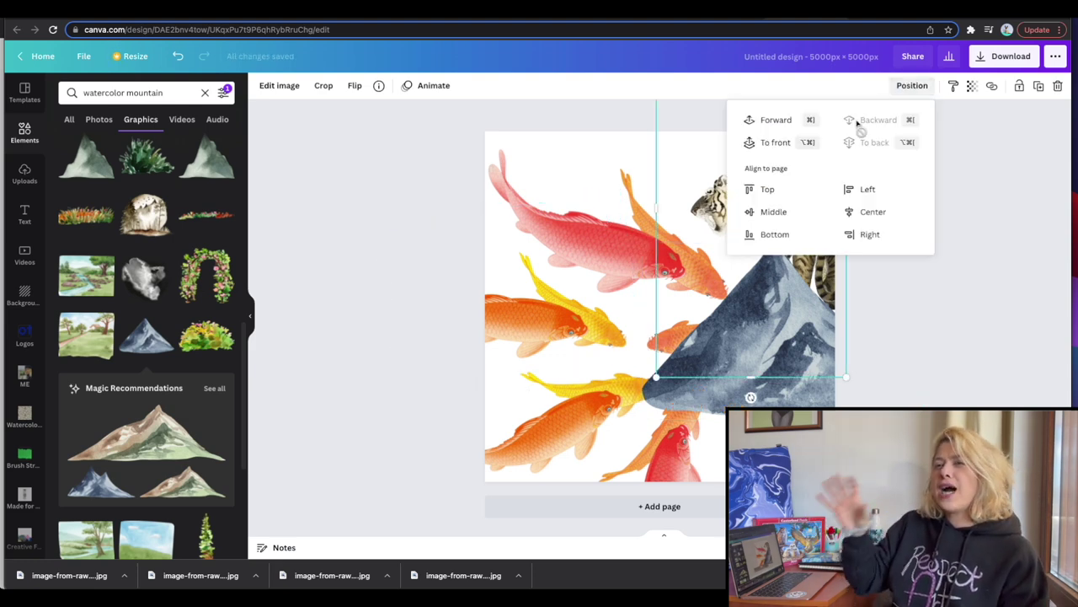
pyautogui.click(758, 141)
pyautogui.click(957, 281)
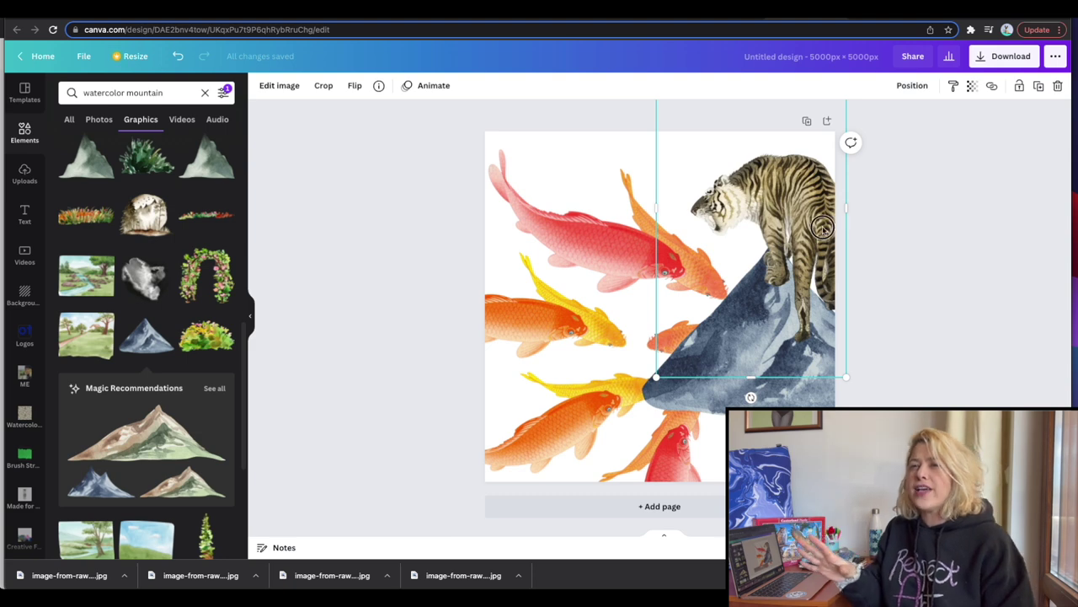
pyautogui.moveTo(823, 226)
pyautogui.mouseDown()
pyautogui.moveTo(833, 221)
pyautogui.moveTo(813, 236)
pyautogui.mouseUp()
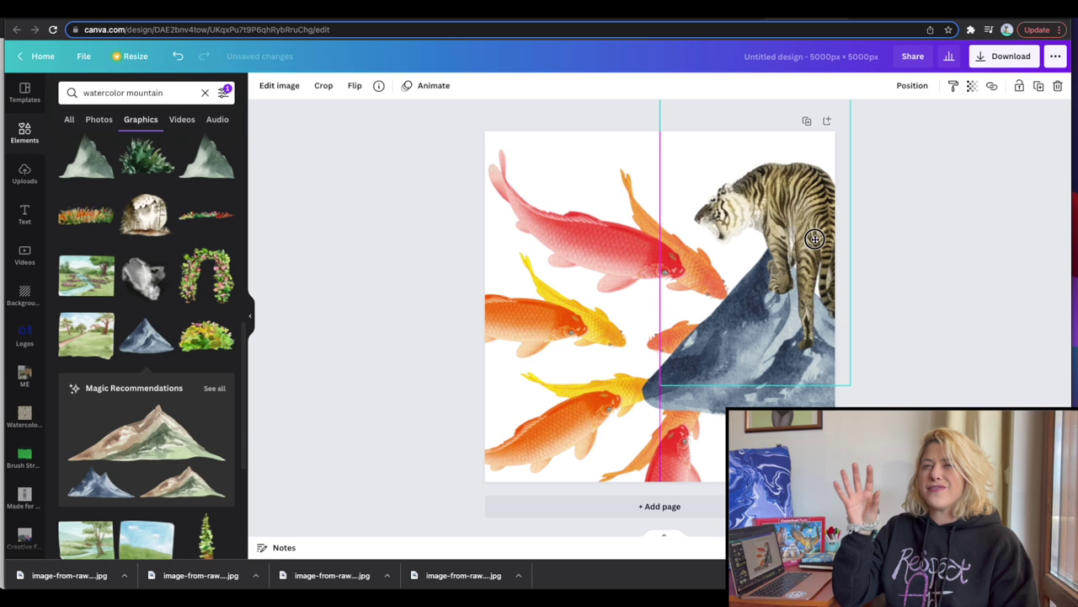
pyautogui.moveTo(815, 239); pyautogui.dragTo(727, 400)
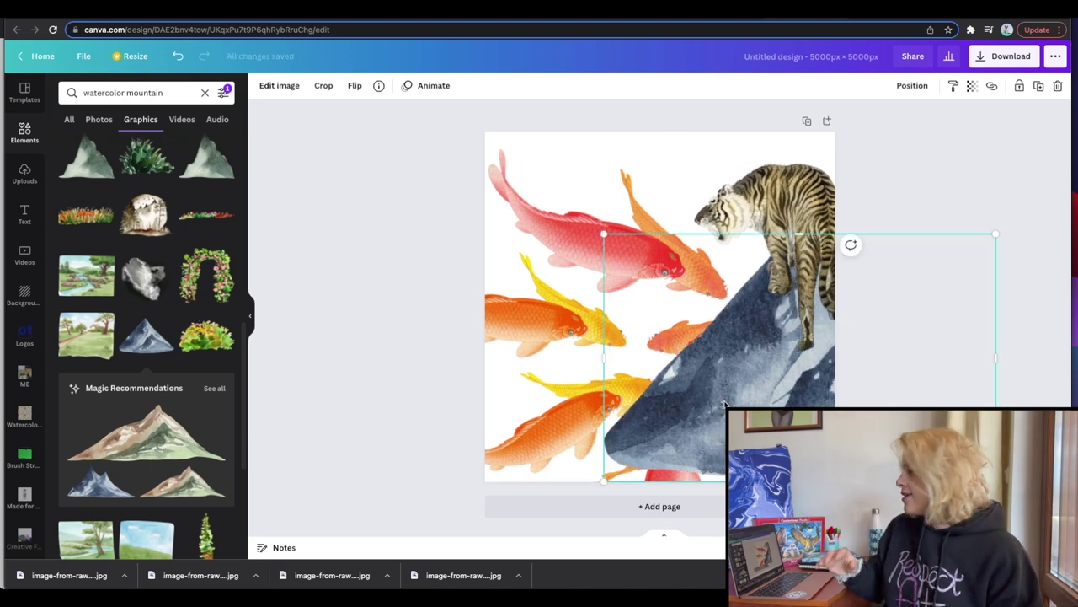
pyautogui.doubleClick(146, 93)
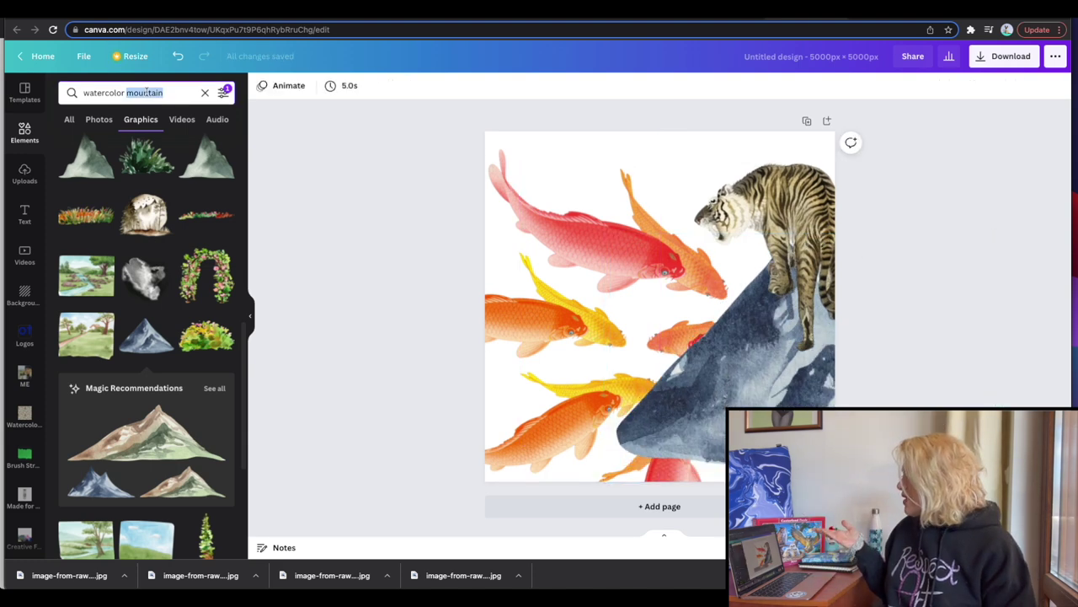
# - Search 'watercolor water', try a blue brush stroke along the page bottom, then delete it
pyautogui.write('water')
pyautogui.press('Return')
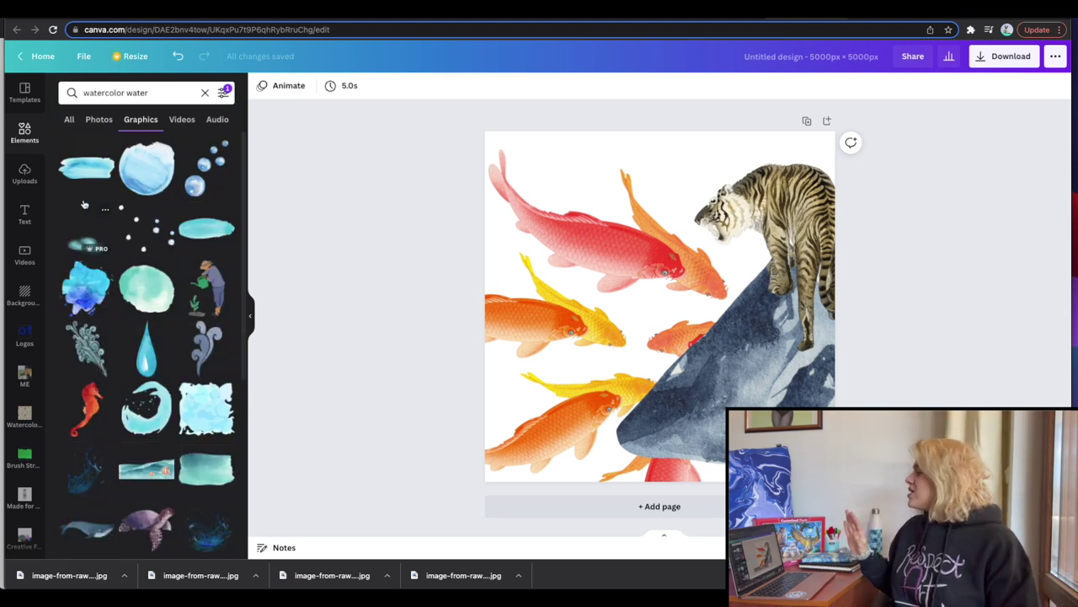
pyautogui.click(88, 169)
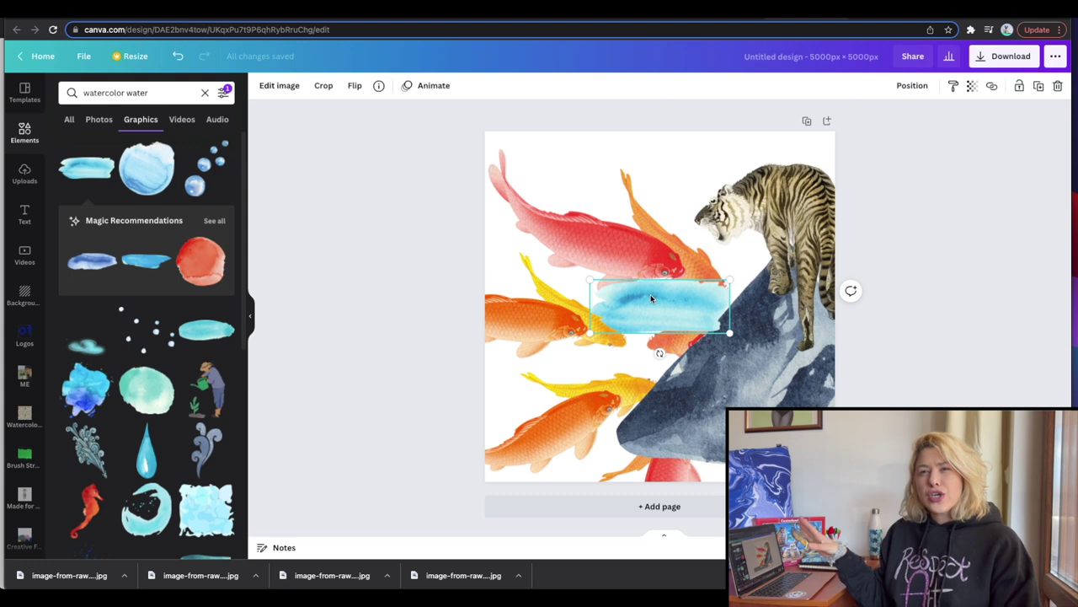
pyautogui.moveTo(662, 313)
pyautogui.mouseDown()
pyautogui.moveTo(561, 469)
pyautogui.moveTo(532, 467)
pyautogui.mouseUp()
pyautogui.moveTo(606, 442); pyautogui.dragTo(854, 345)
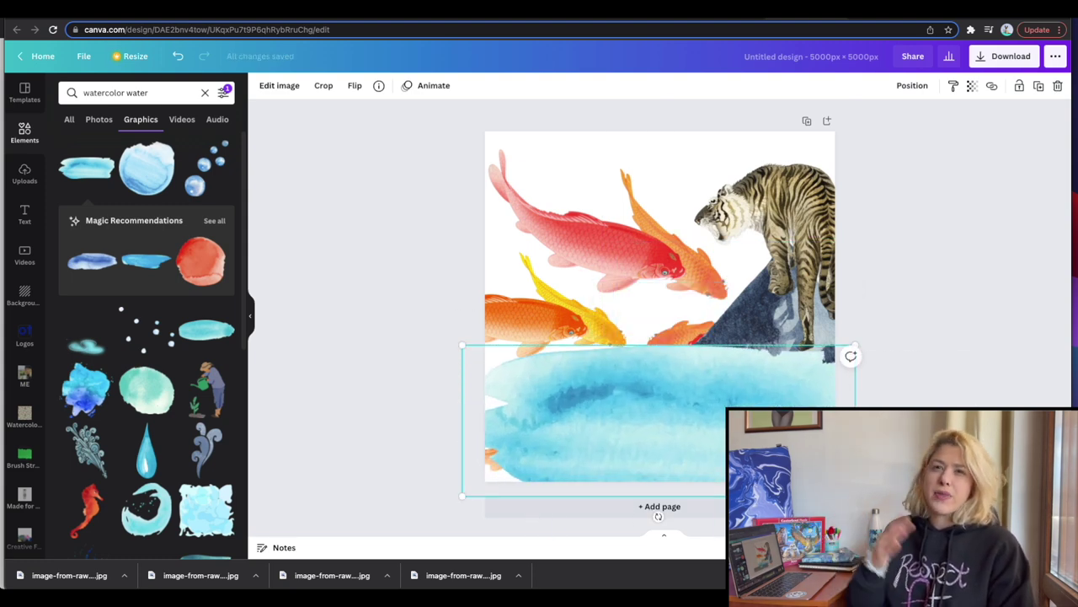
pyautogui.moveTo(765, 420)
pyautogui.mouseDown()
pyautogui.moveTo(669, 460)
pyautogui.moveTo(661, 481)
pyautogui.mouseUp()
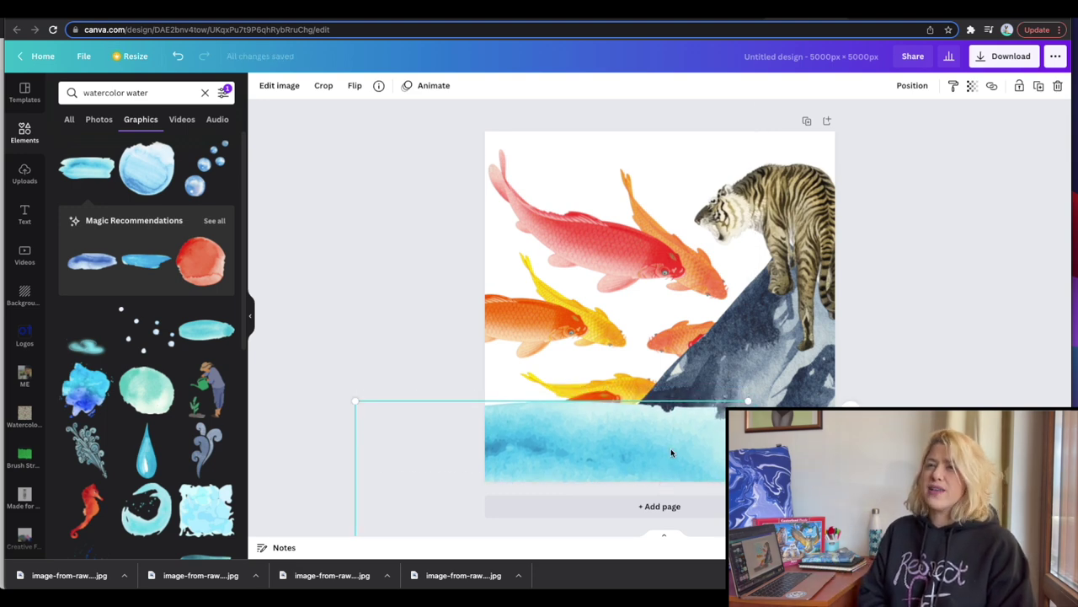
pyautogui.press('Delete')
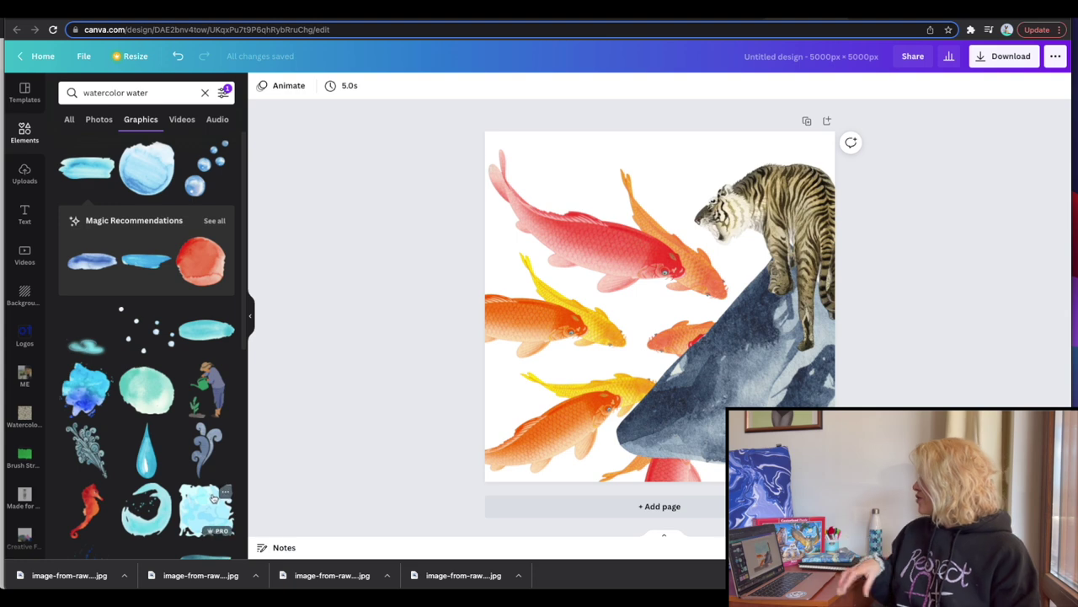
# - Add the light-blue watercolor texture, enlarged, in the page's top-left corner
pyautogui.click(218, 503)
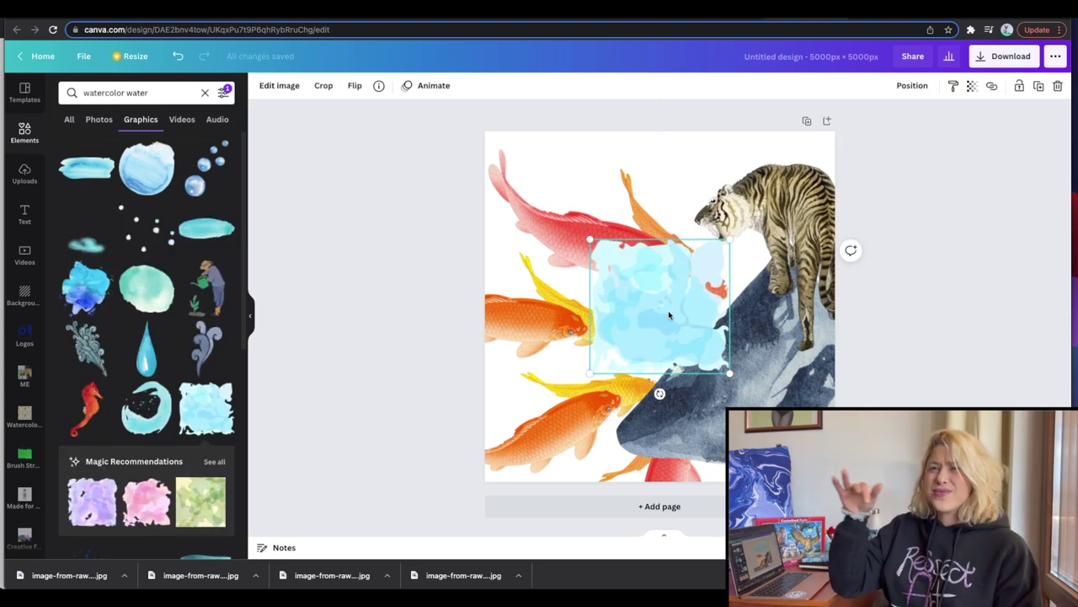
pyautogui.moveTo(668, 310); pyautogui.dragTo(570, 208)
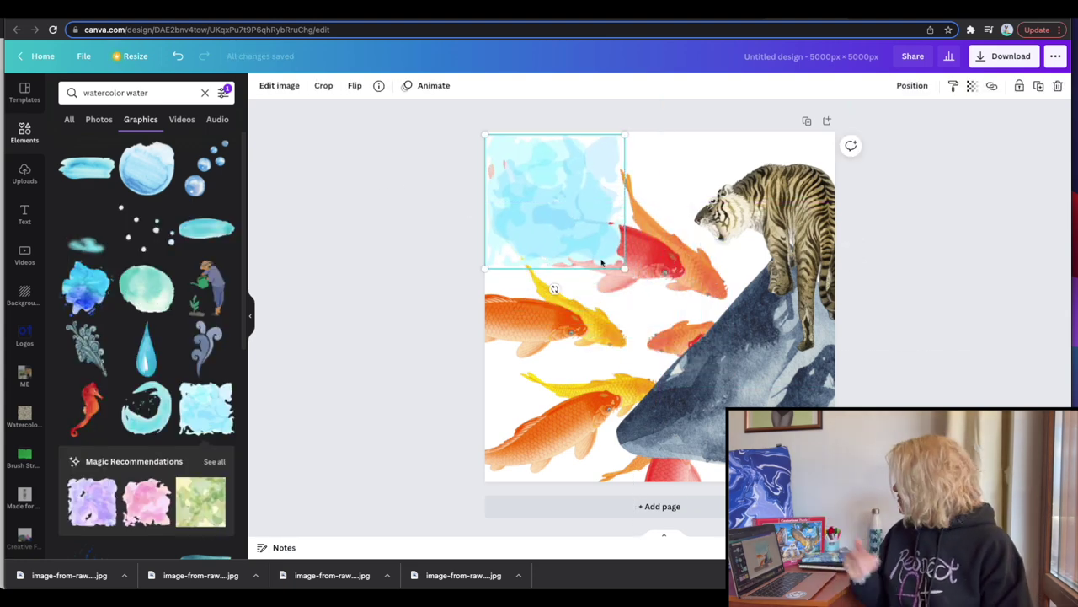
pyautogui.moveTo(619, 270); pyautogui.dragTo(671, 316)
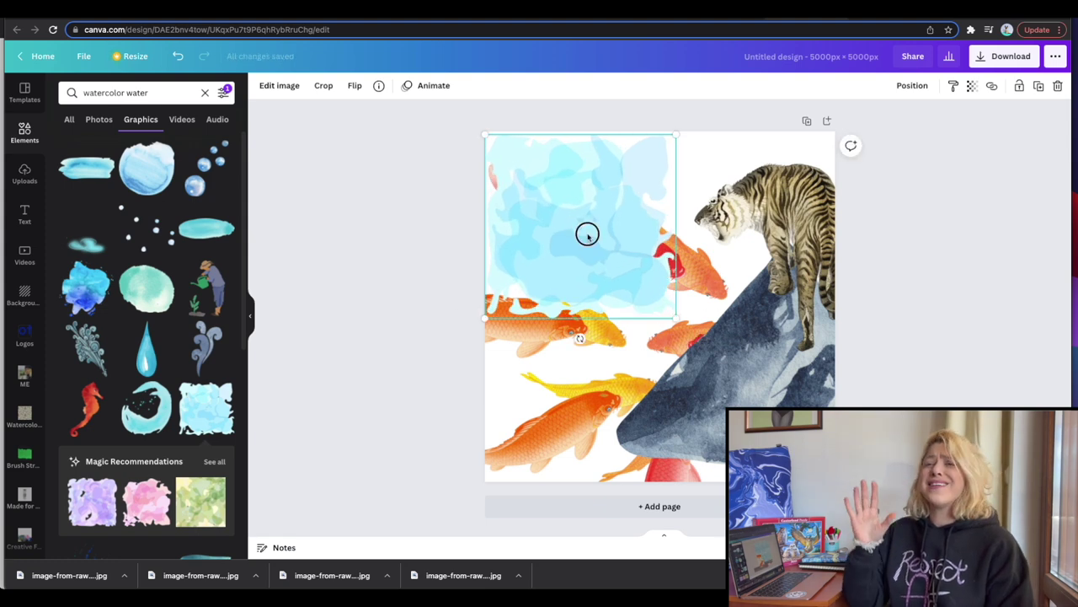
pyautogui.moveTo(585, 234); pyautogui.dragTo(725, 217)
# - Duplicate the texture and tile the copies to fill the page
pyautogui.hotkey('ctrl', 'd')
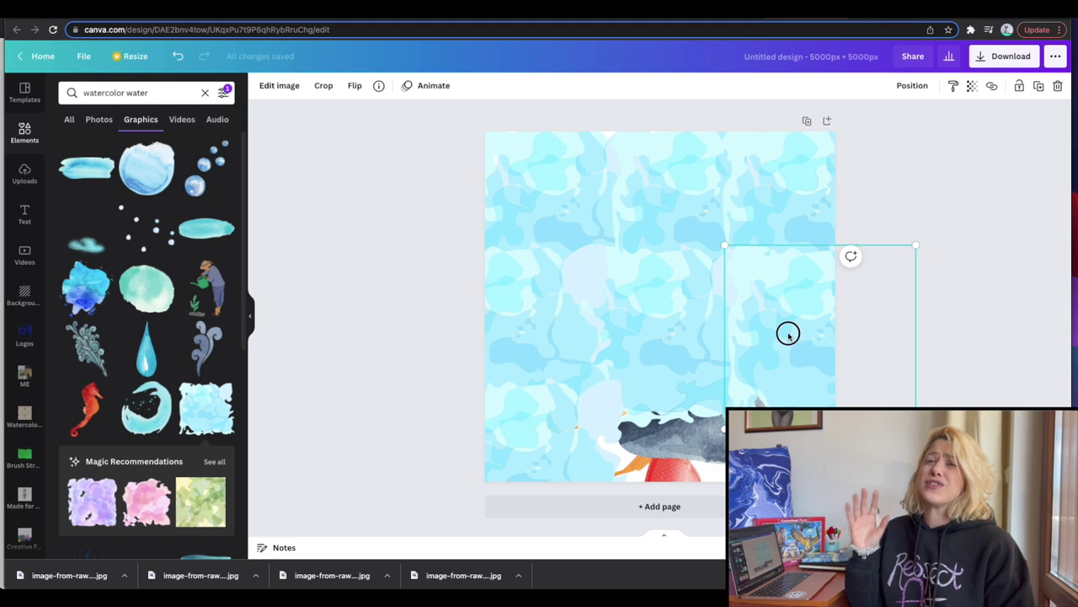
pyautogui.moveTo(797, 354); pyautogui.dragTo(628, 458)
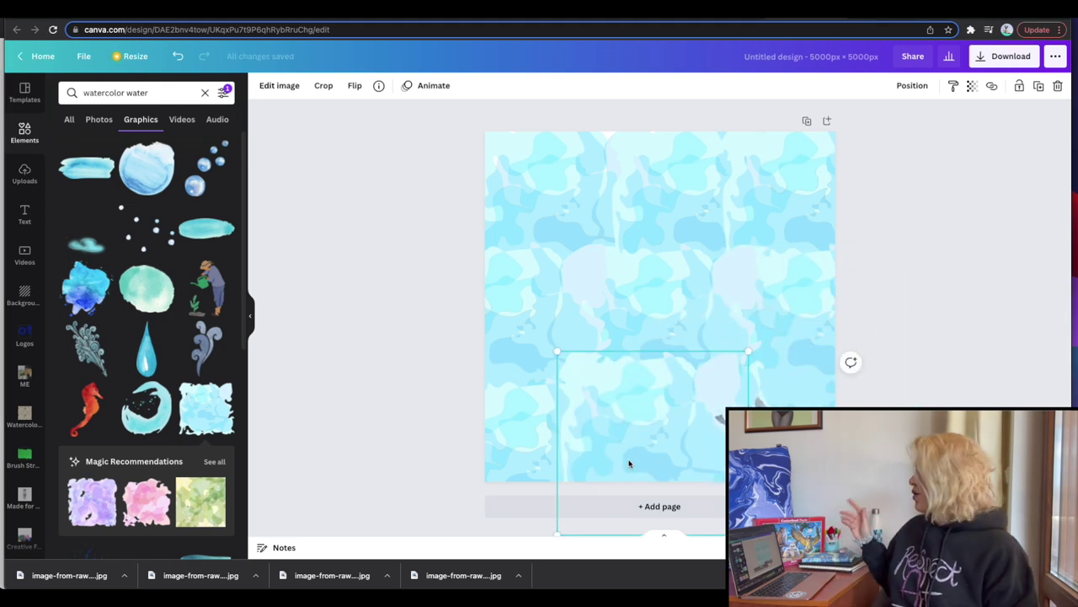
pyautogui.moveTo(828, 294); pyautogui.dragTo(799, 401)
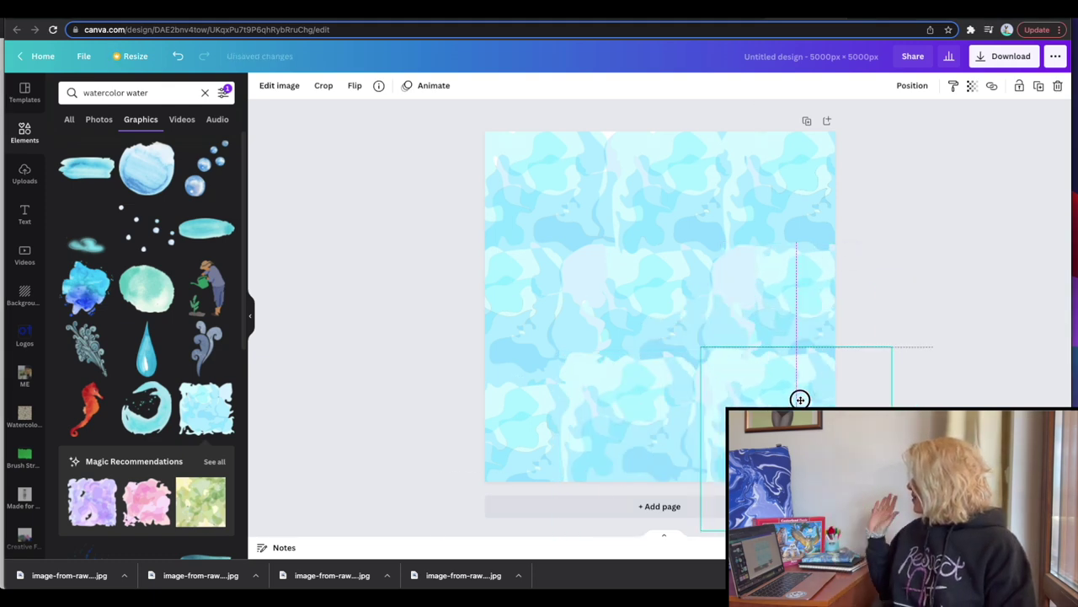
pyautogui.keyDown('shift'); pyautogui.click(653, 432); pyautogui.keyUp('shift')
pyautogui.moveTo(653, 432); pyautogui.dragTo(767, 182)
pyautogui.moveTo(665, 189); pyautogui.dragTo(557, 182)
# - Group the watercolor copies and send the group to the back
pyautogui.click(888, 85)
pyautogui.click(913, 85)
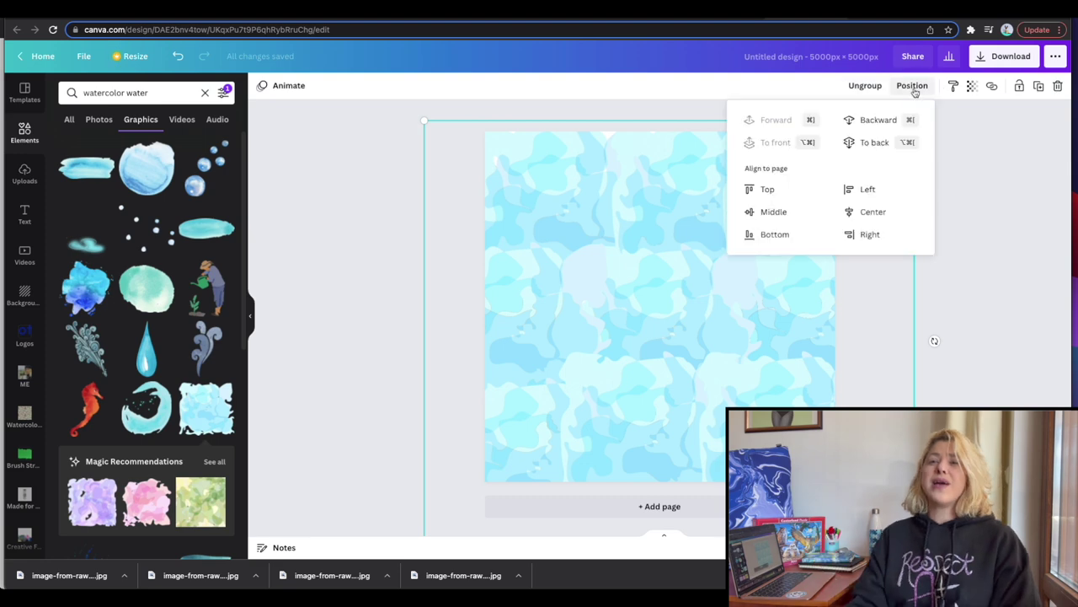
pyautogui.click(877, 142)
pyautogui.click(1004, 262)
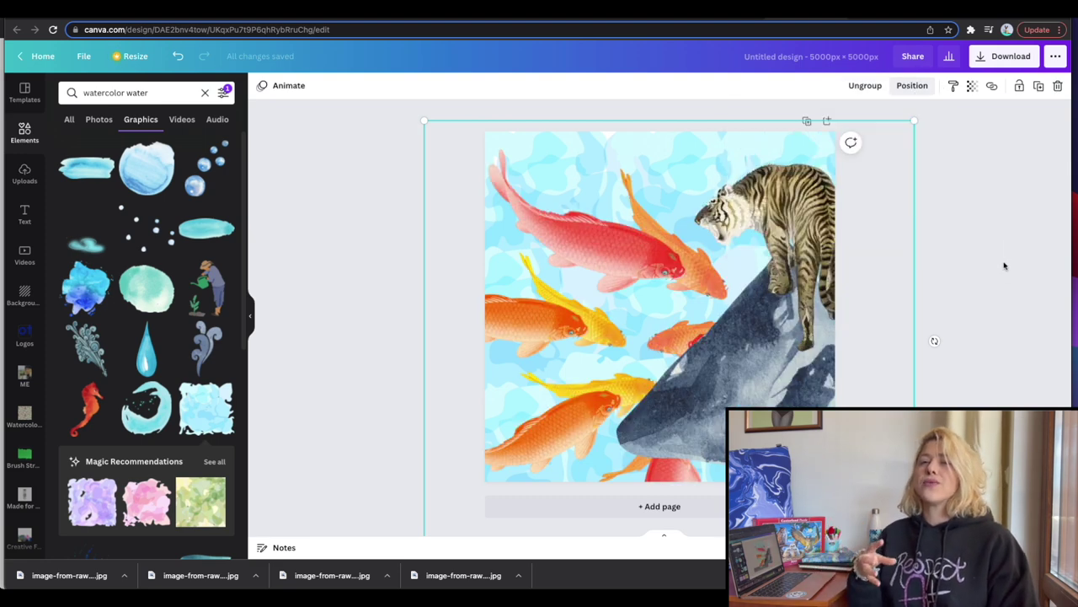
pyautogui.click(978, 196)
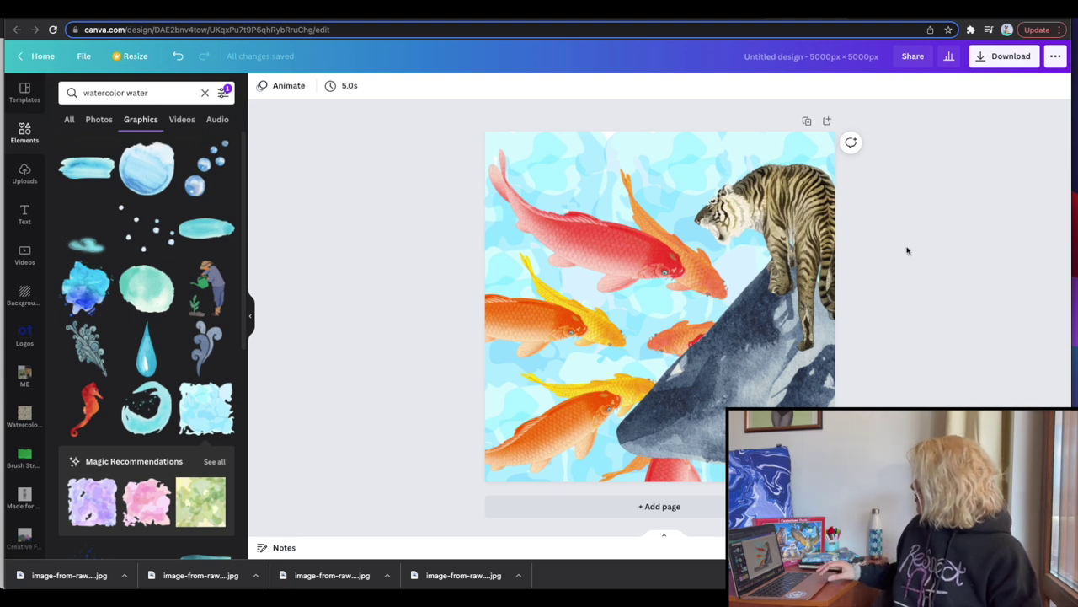
# - Download the design as PNG, then try uploading an image into the 4000 × 3200 design
pyautogui.click(1004, 59)
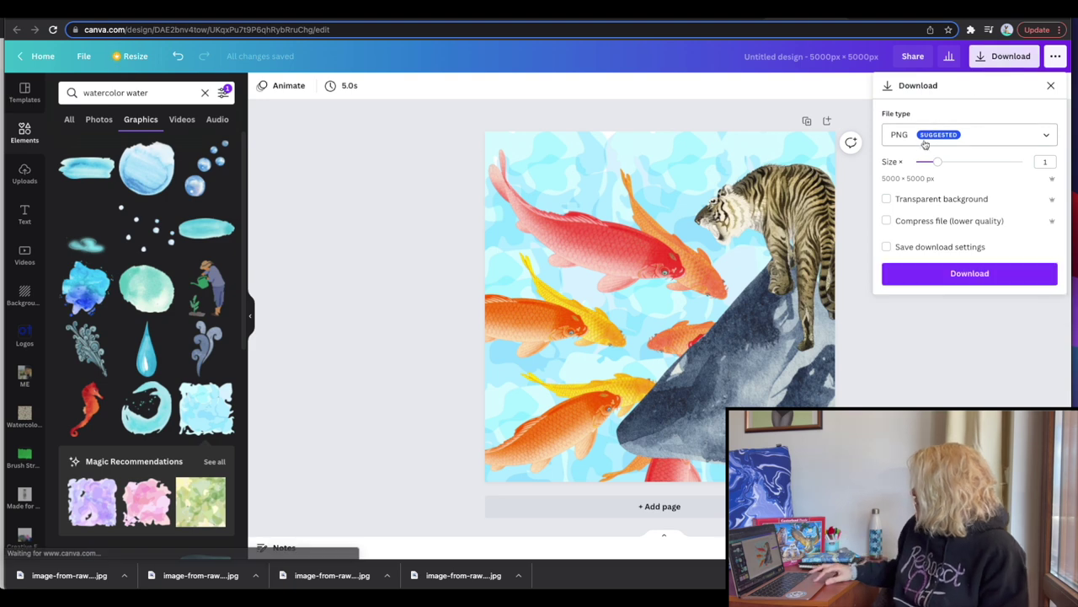
pyautogui.click(929, 272)
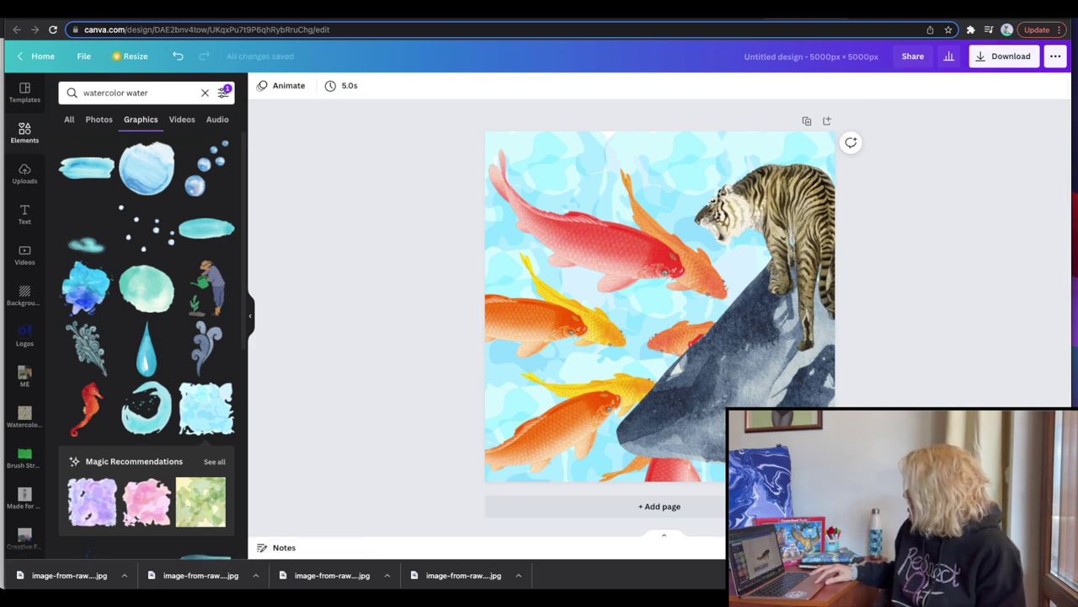
pyautogui.hotkey('ctrl', 'Tab')
pyautogui.moveTo(81, 571); pyautogui.dragTo(139, 400)
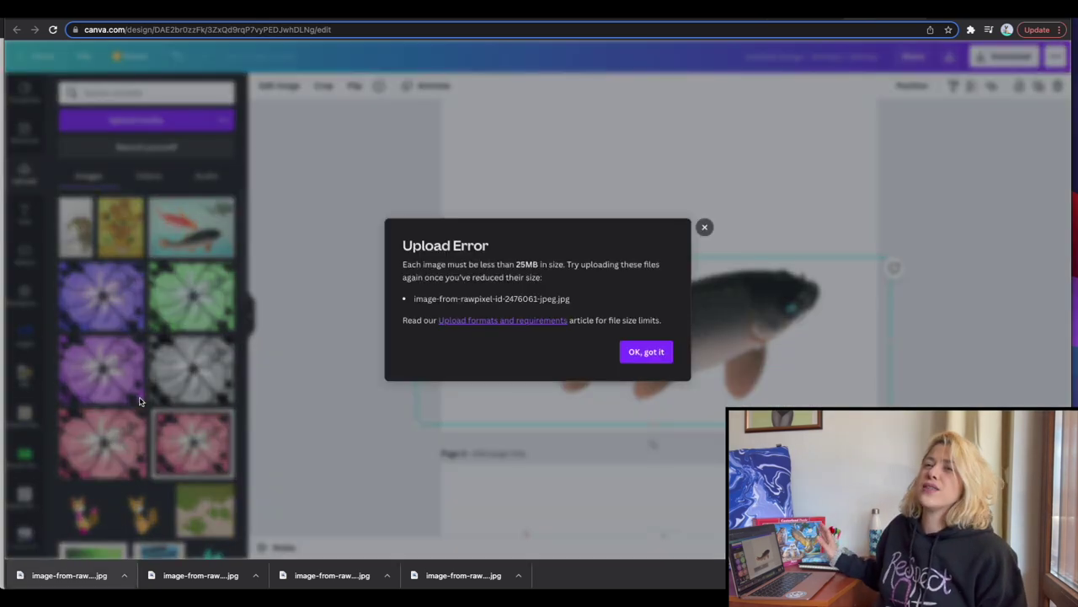
# - Dismiss the upload error and bring up the Untitled design 3 folder of flower JPGs
pyautogui.click(705, 228)
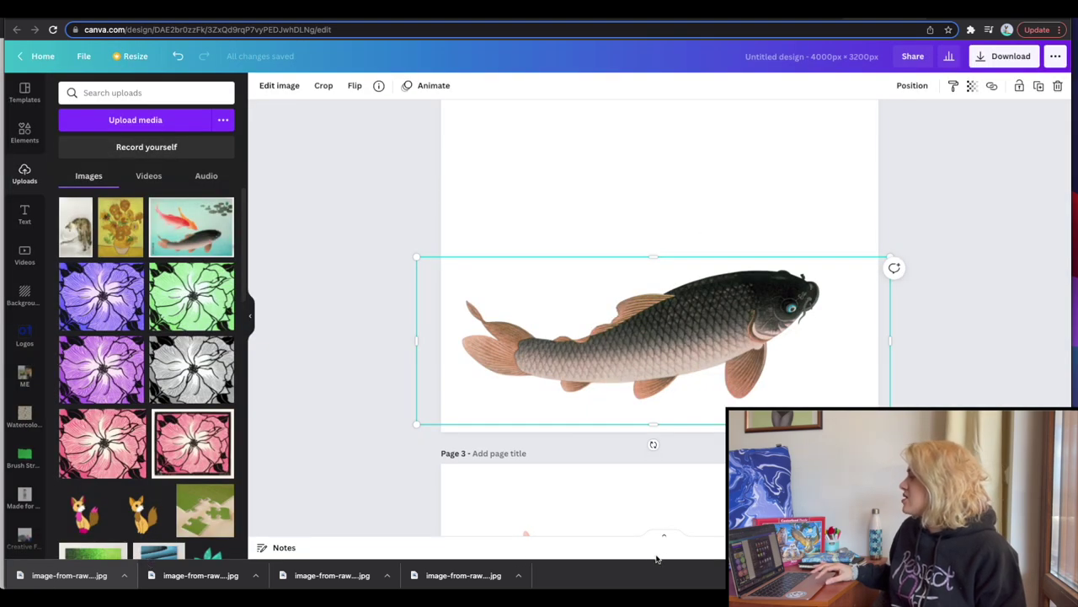
pyautogui.press('super+Tab')
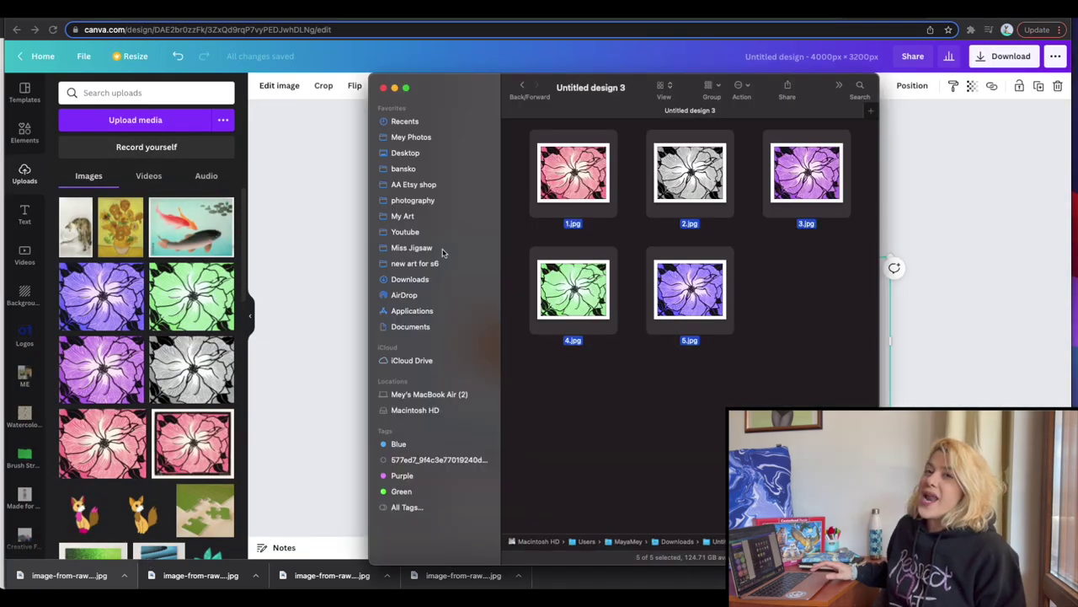
# - Open the bird-and-strawberry pattern from Downloads in Preview and check its size unchanged
pyautogui.click(406, 280)
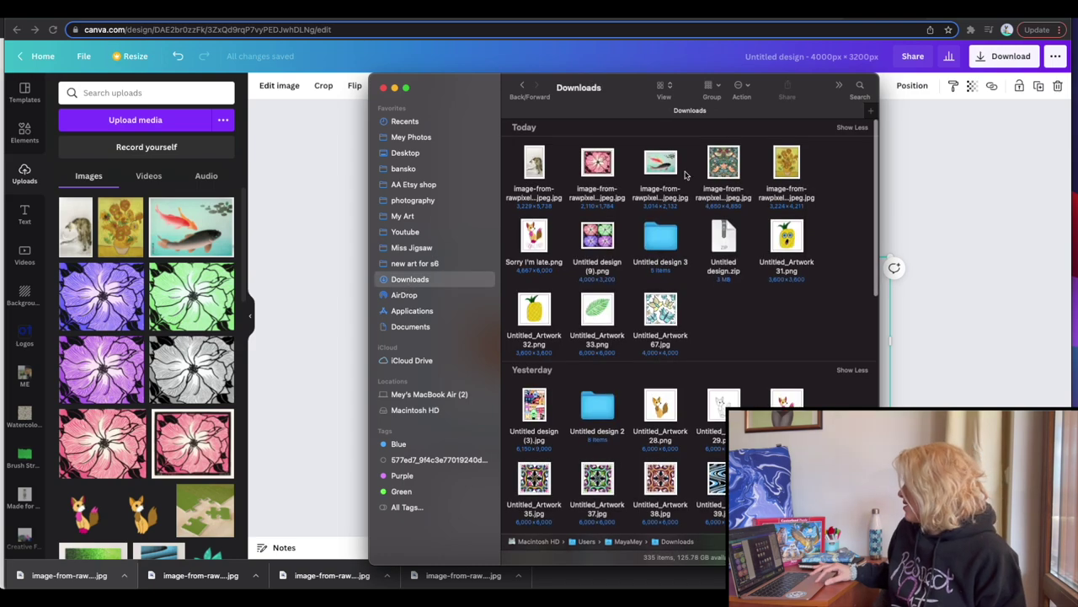
pyautogui.doubleClick(732, 166)
pyautogui.moveTo(799, 92); pyautogui.dragTo(577, 55)
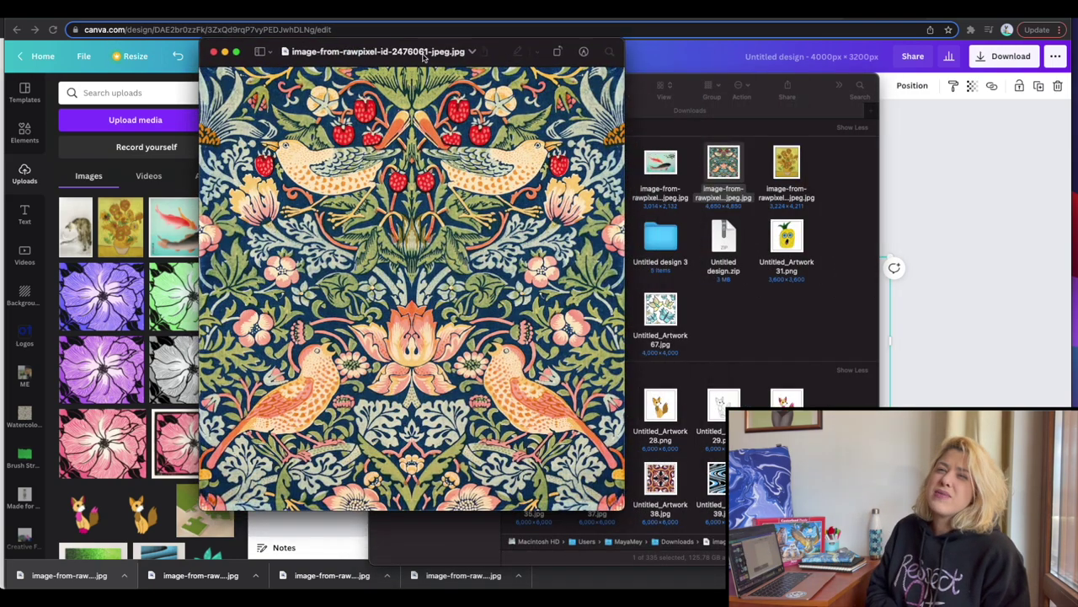
pyautogui.click(577, 56)
pyautogui.click(421, 75)
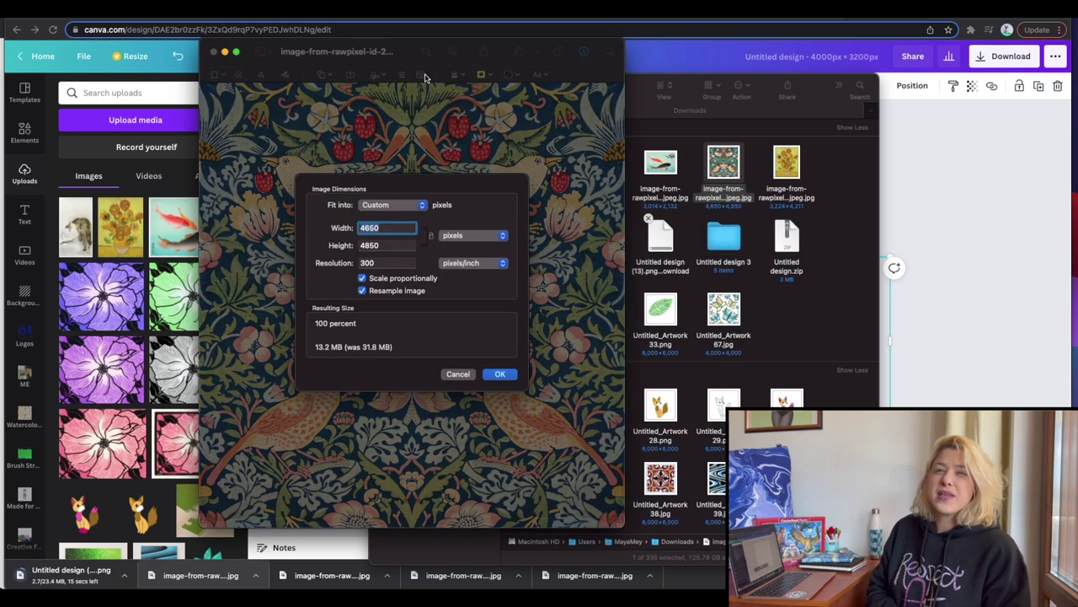
pyautogui.press('Return')
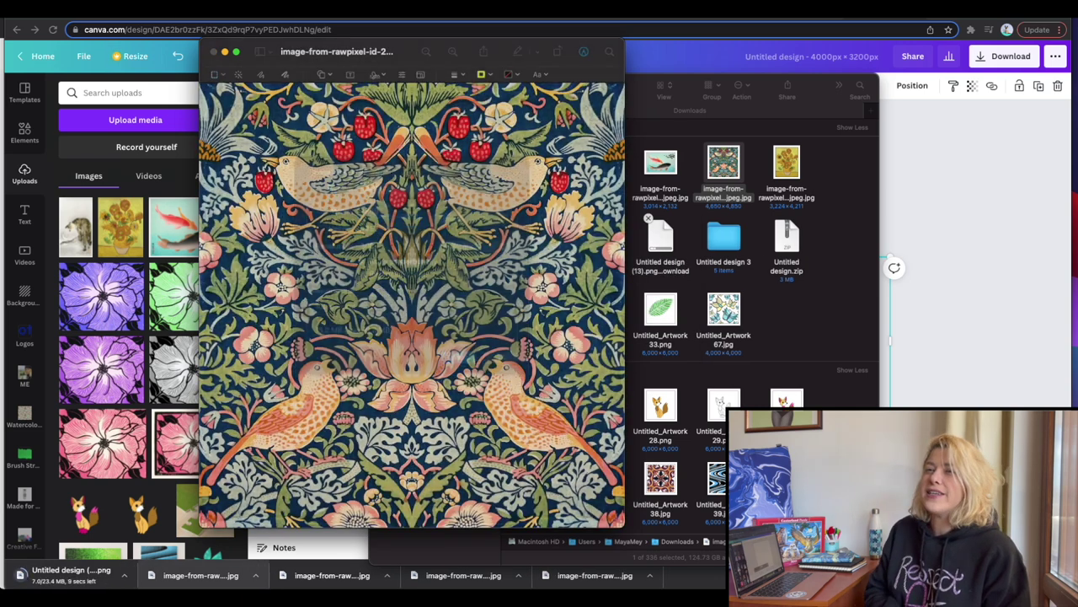
pyautogui.click(214, 51)
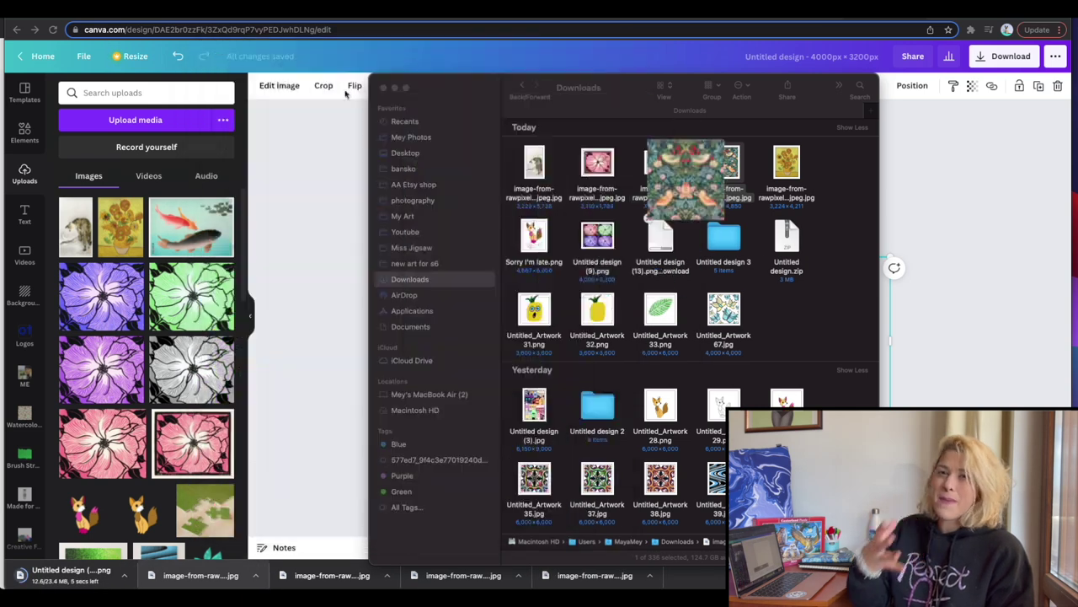
# - Try uploading the pattern to Canva, acknowledge the size error, and return to Downloads
pyautogui.moveTo(724, 164); pyautogui.dragTo(175, 309)
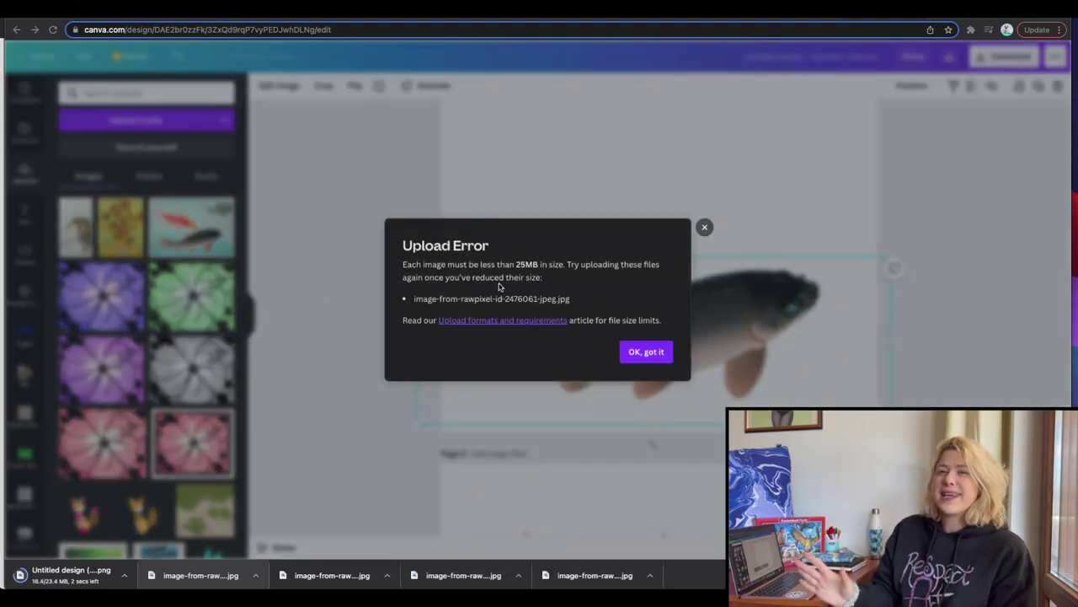
pyautogui.click(643, 352)
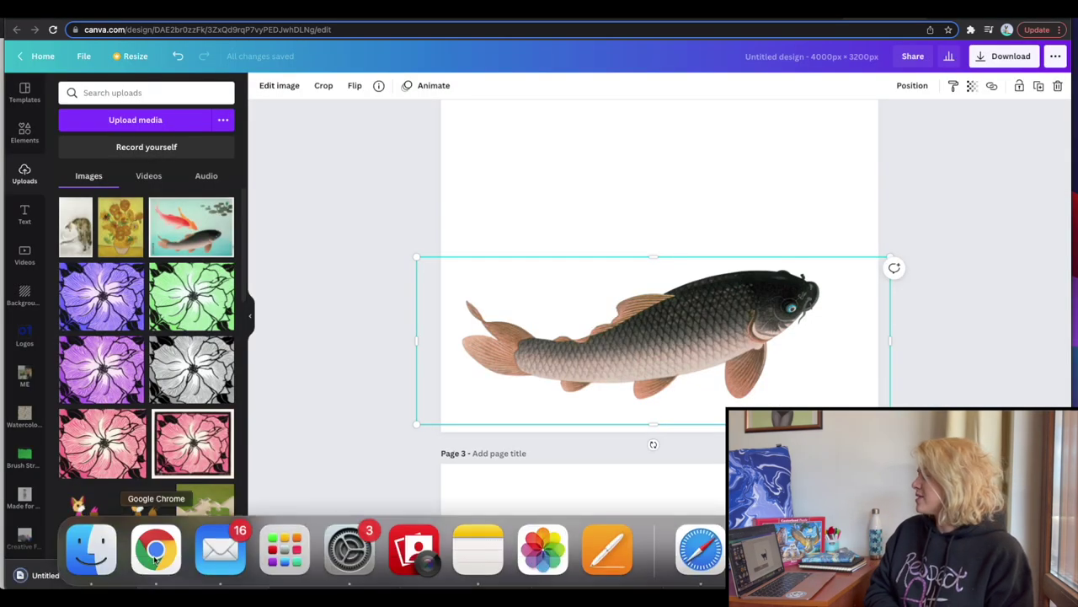
pyautogui.click(92, 549)
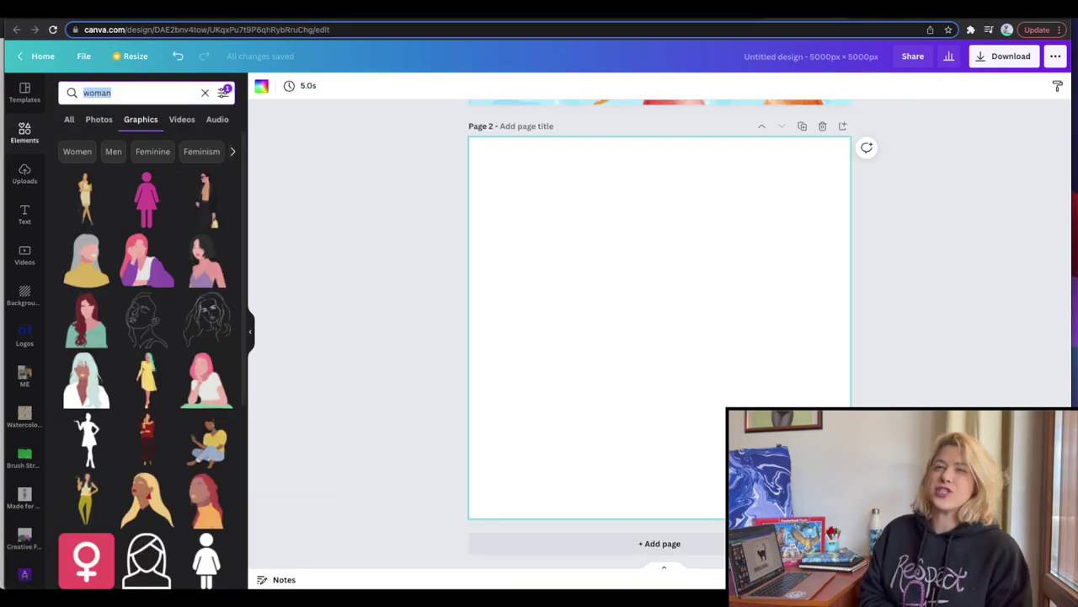
# - Add an enlarged black cat silhouette from a 'cat' search to Page 2, then add a page
pyautogui.write('cat')
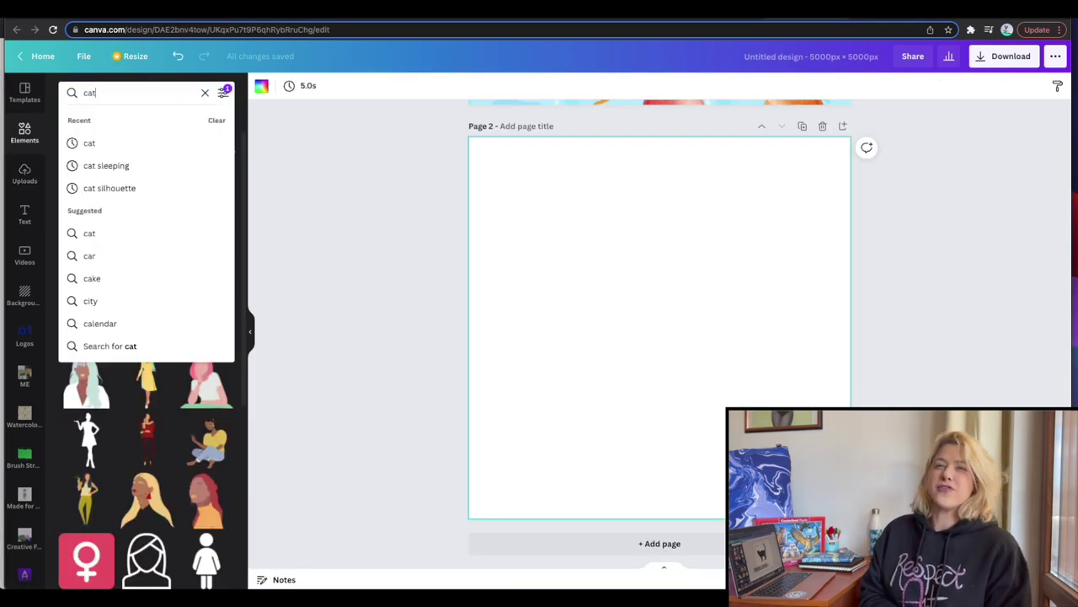
pyautogui.press('Return')
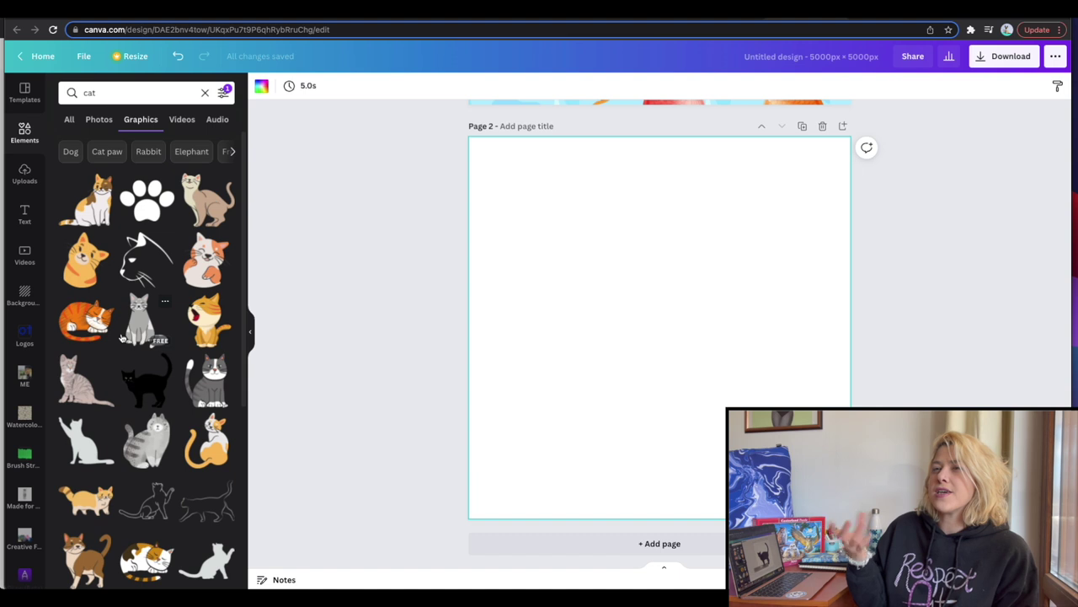
pyautogui.scroll(-3, 123, 337)
pyautogui.scroll(2, 156, 310)
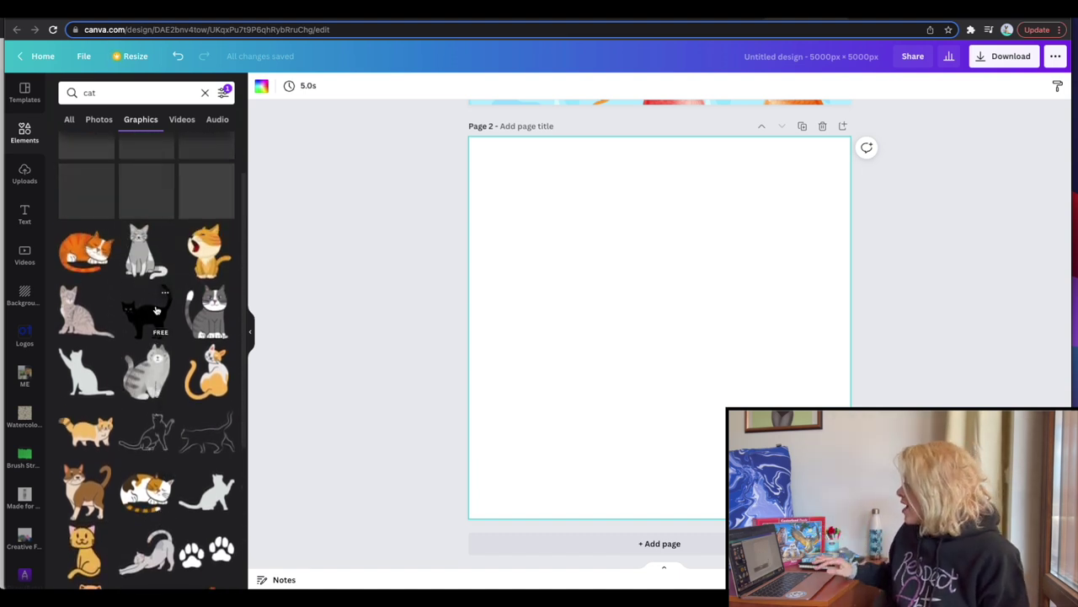
pyautogui.click(155, 310)
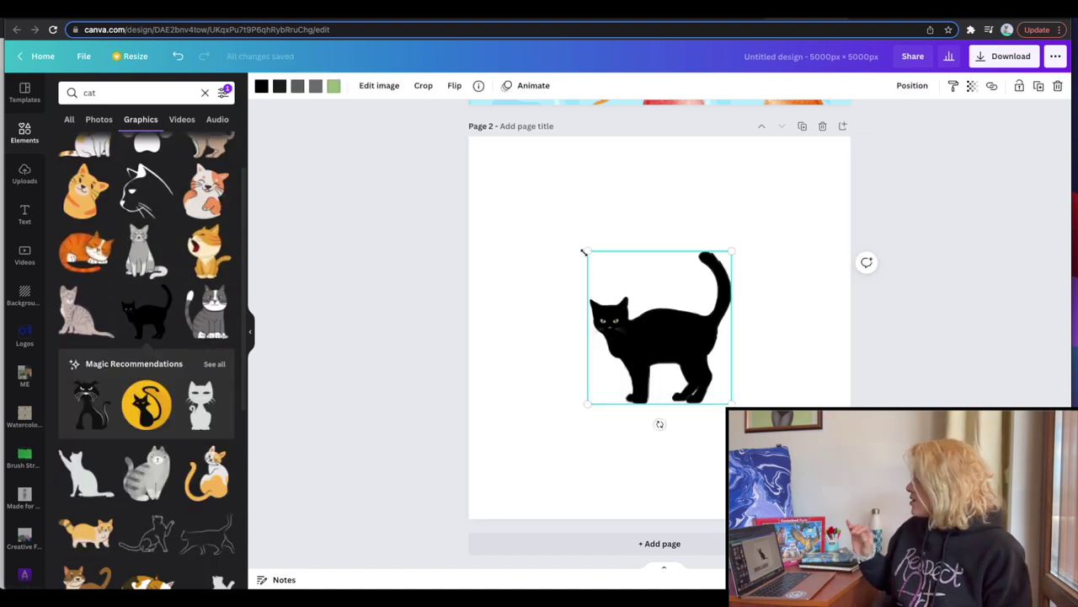
pyautogui.moveTo(563, 231); pyautogui.dragTo(501, 165)
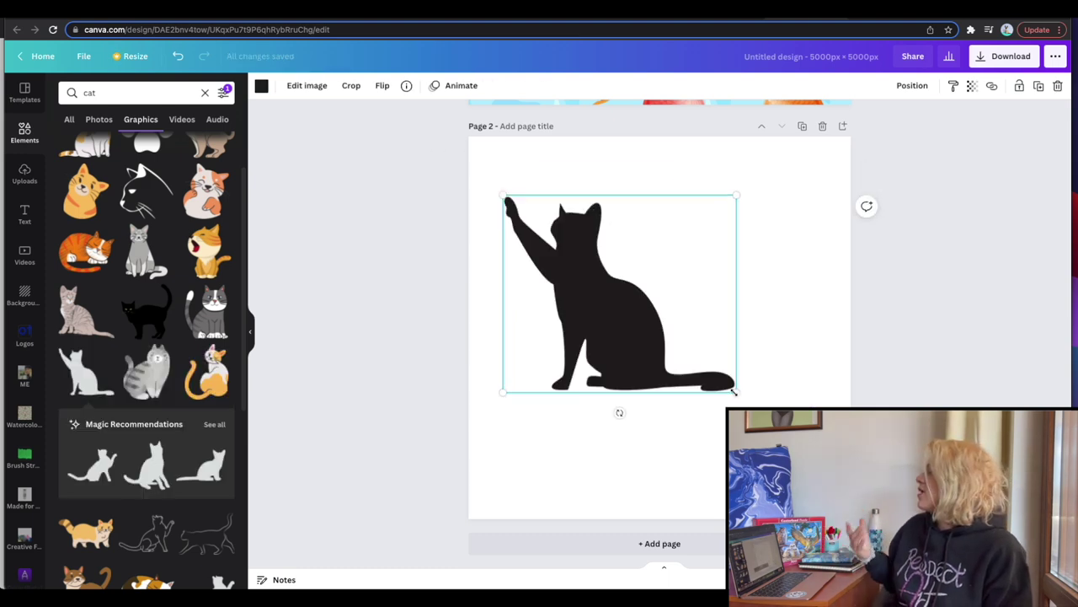
pyautogui.moveTo(736, 390); pyautogui.dragTo(821, 462)
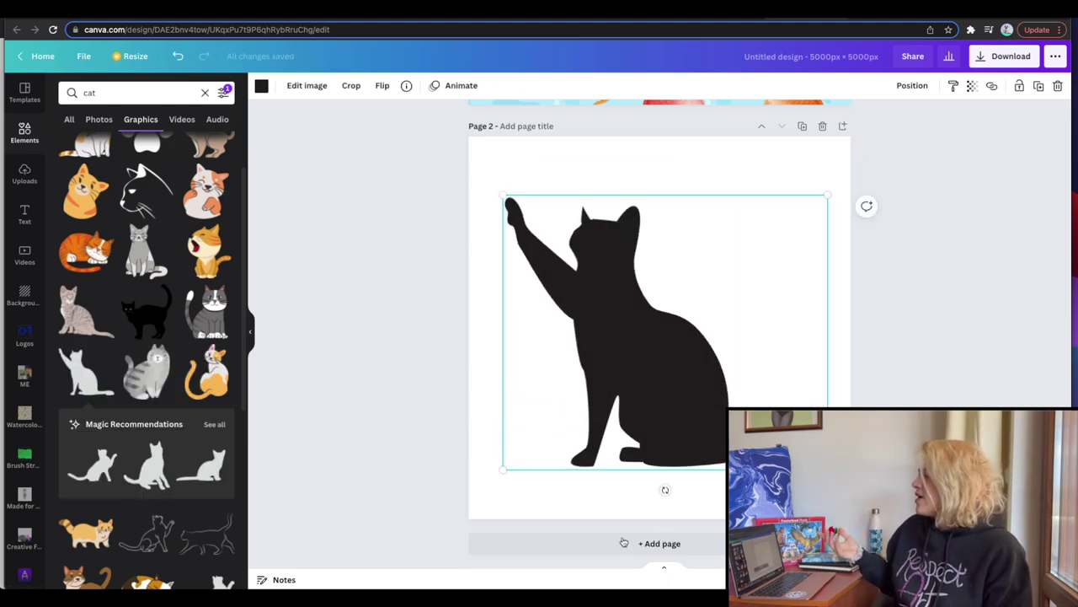
pyautogui.click(603, 545)
pyautogui.doubleClick(126, 91)
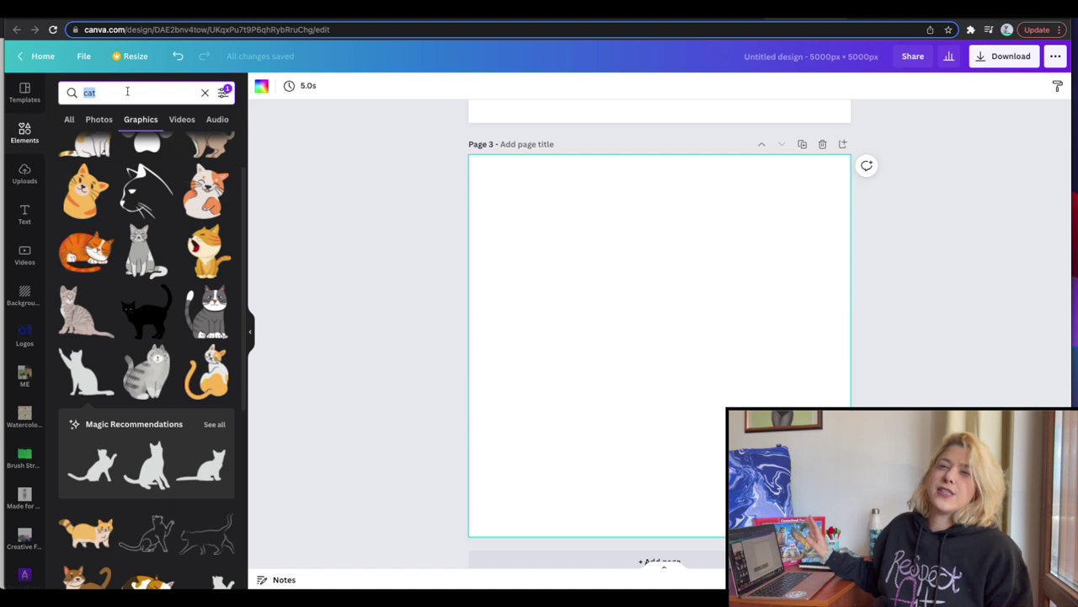
# - Search Elements for 'woman hair' and add the red-streaked dark-haired woman graphic to Page 3
pyautogui.write('woman hair')
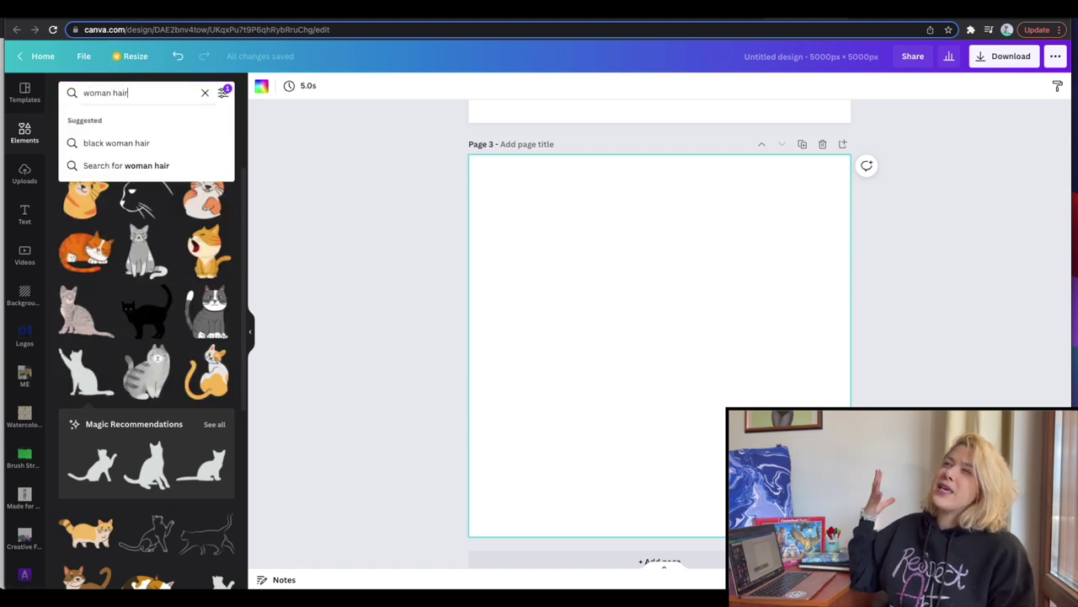
pyautogui.press('Return')
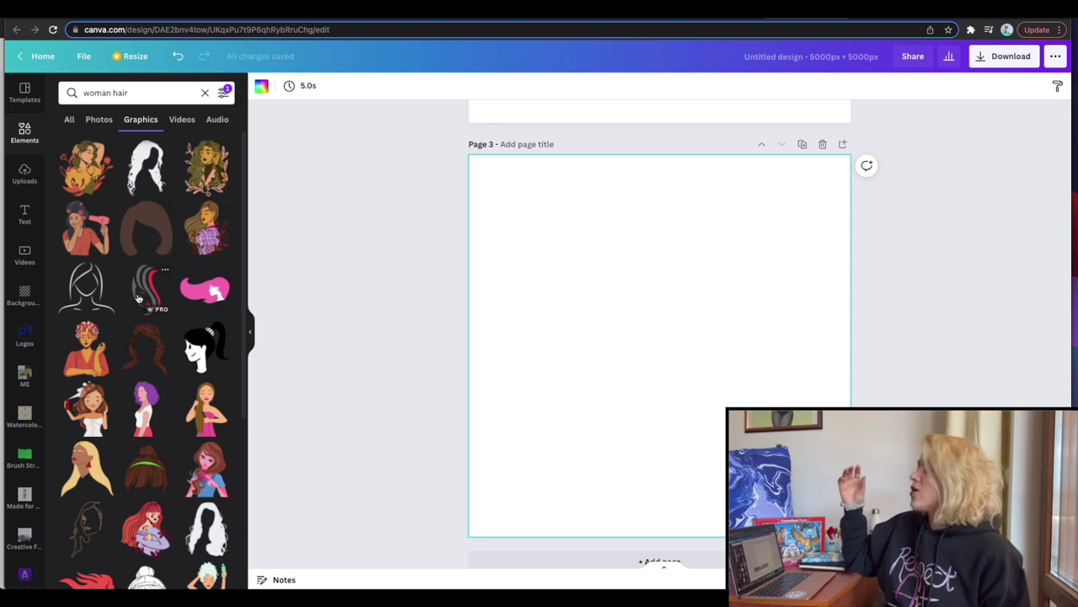
pyautogui.scroll(-5, 137, 300)
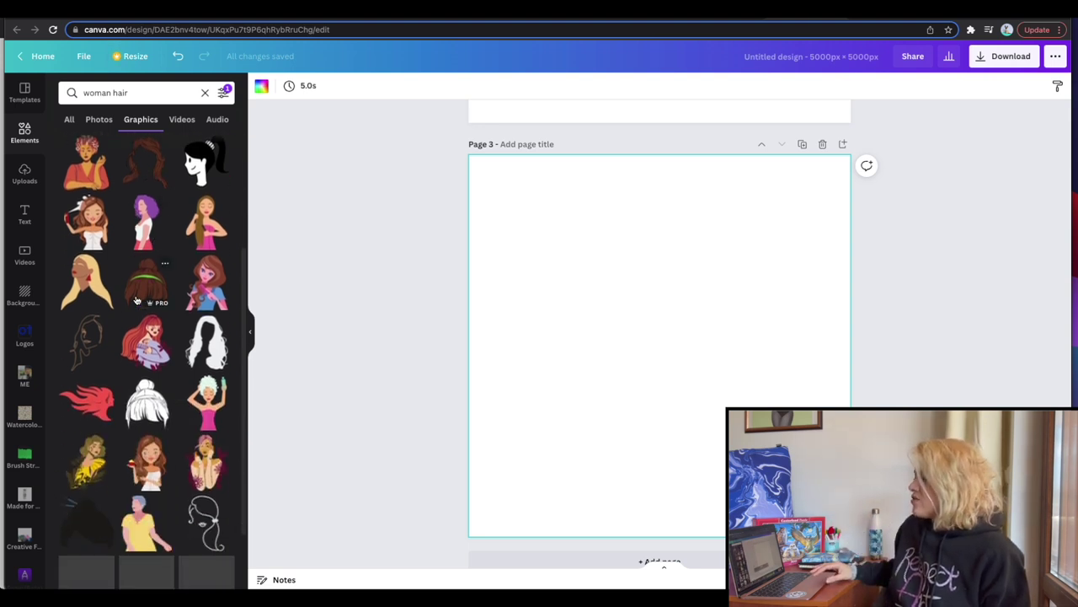
pyautogui.scroll(-4, 160, 300)
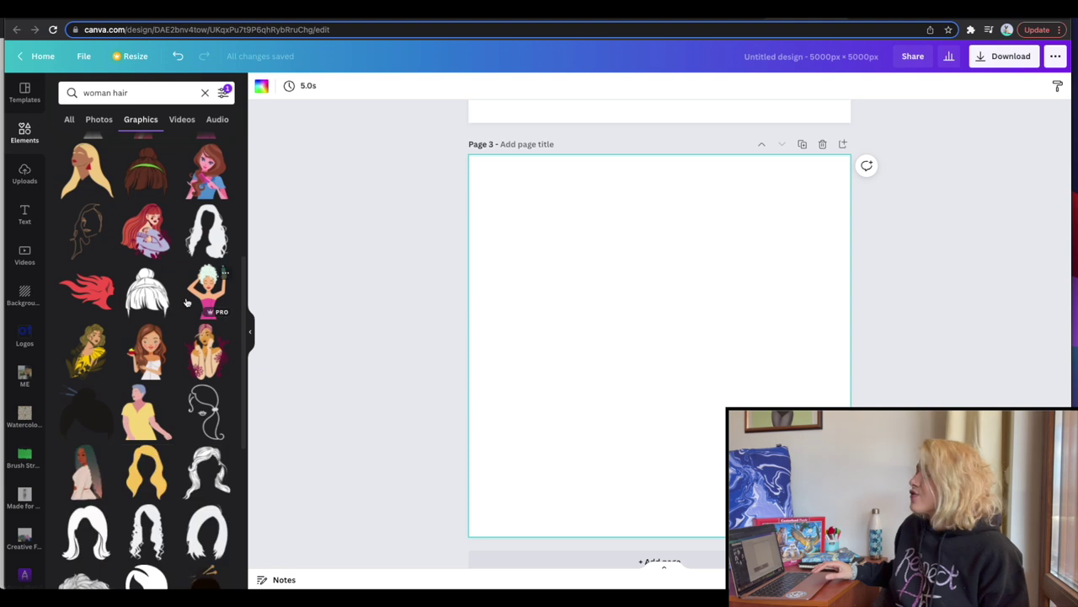
pyautogui.scroll(-8, 187, 302)
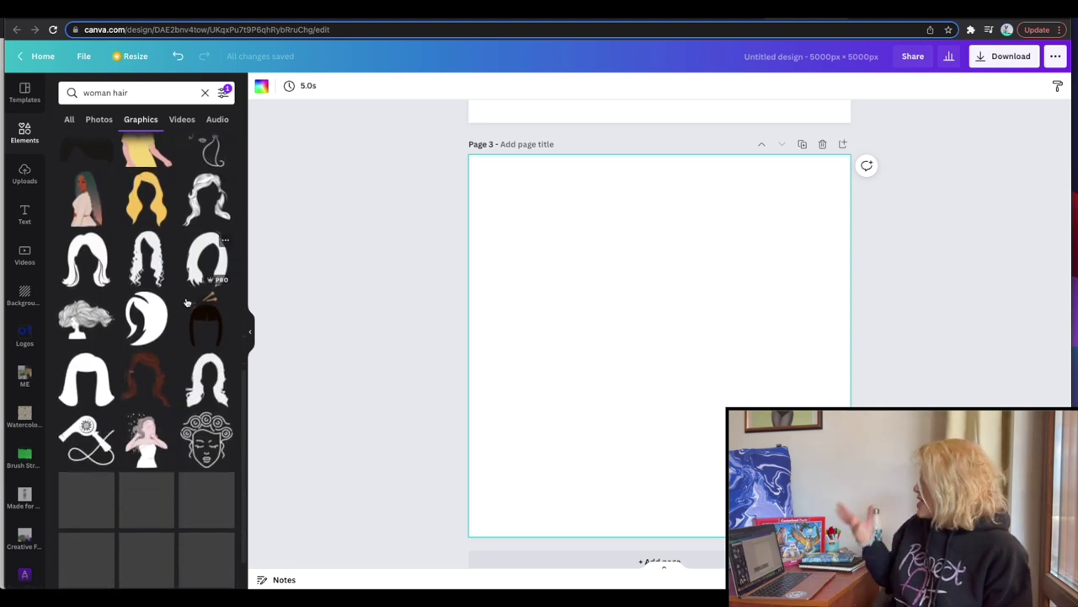
pyautogui.scroll(-3, 187, 302)
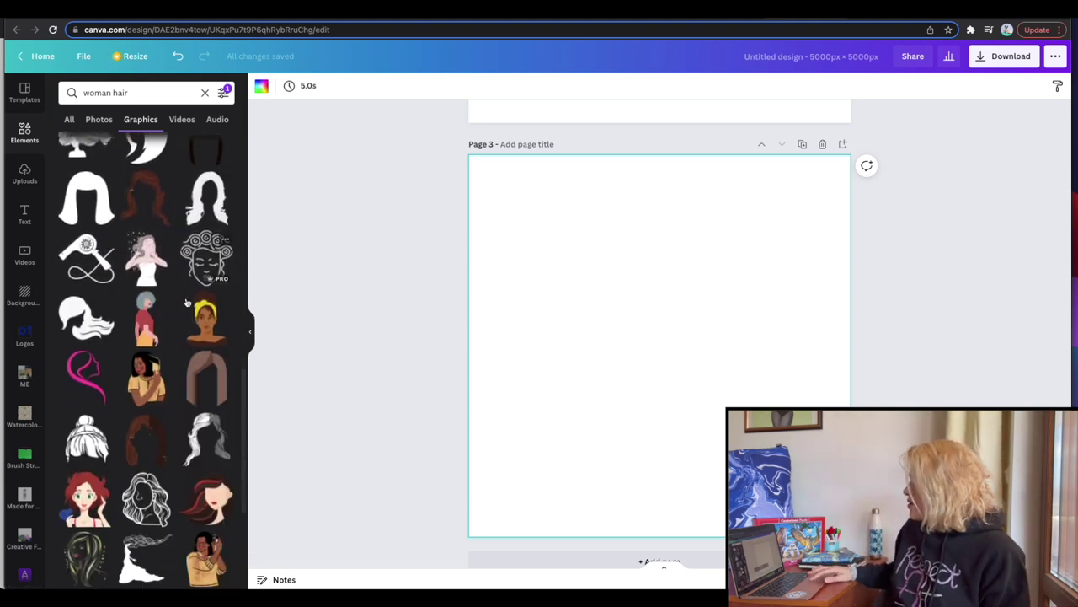
pyautogui.scroll(-2, 187, 302)
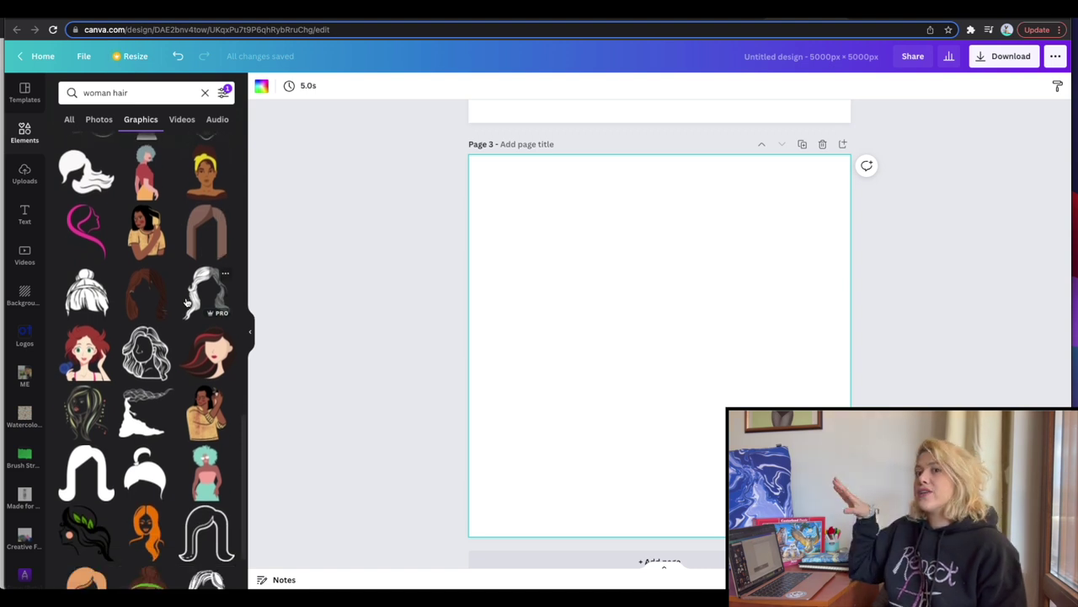
pyautogui.scroll(-2, 187, 302)
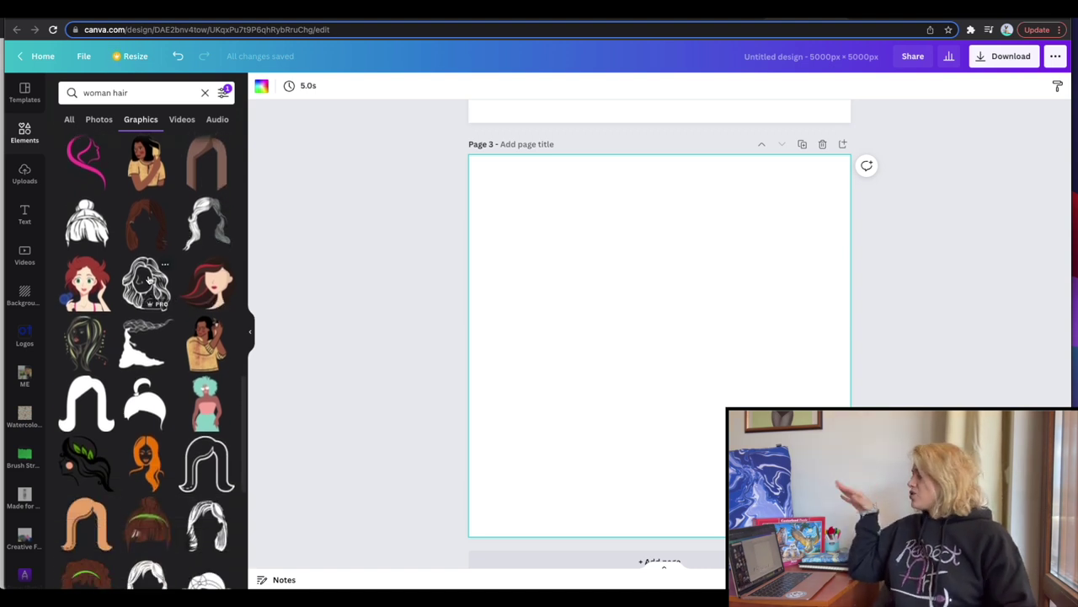
pyautogui.scroll(-2, 149, 278)
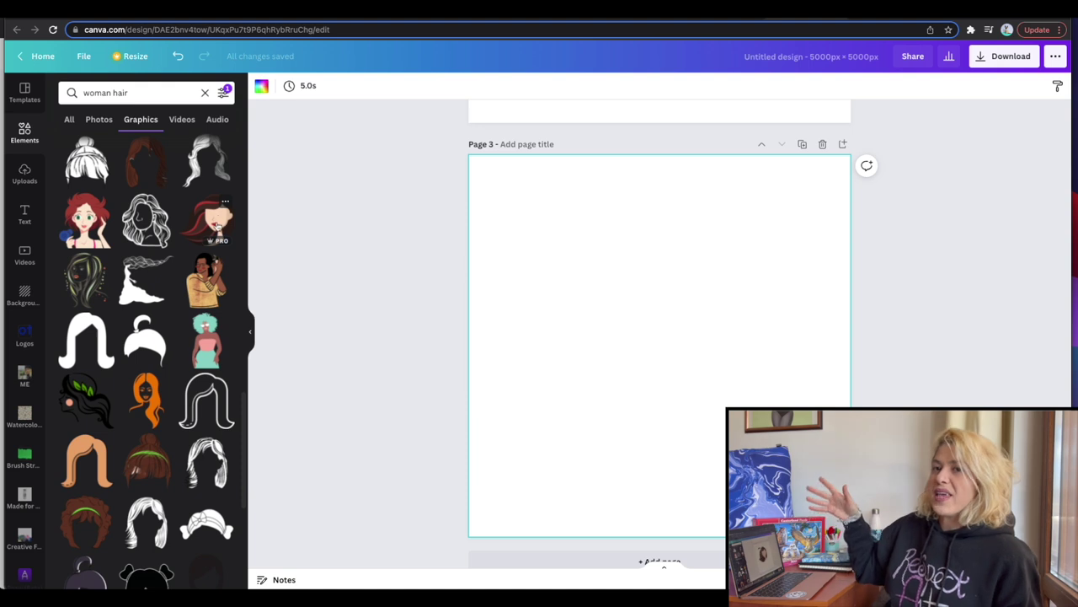
pyautogui.click(216, 223)
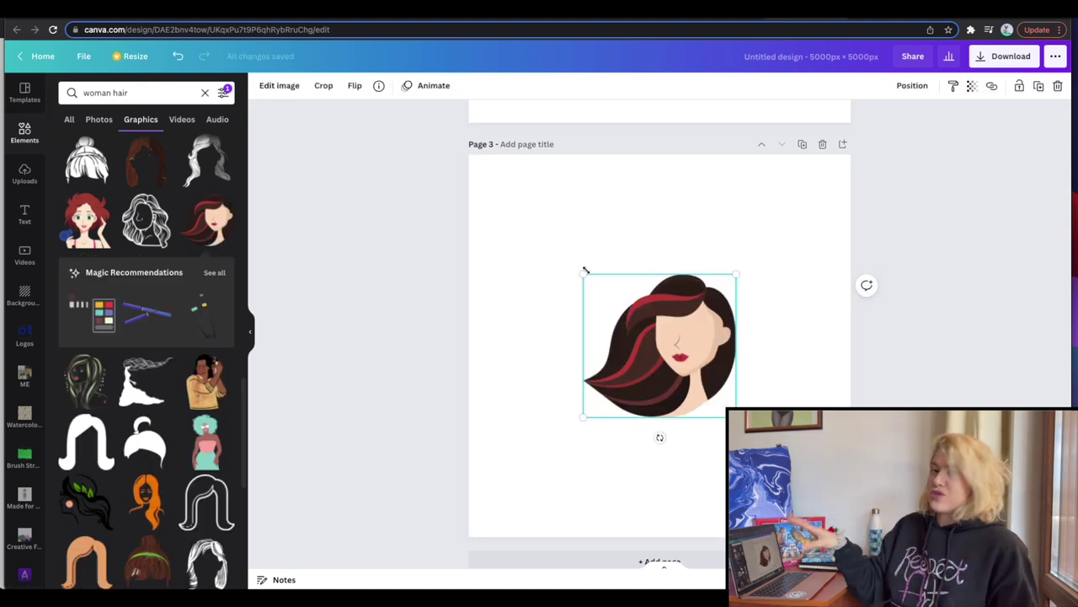
# - Enlarge and centre the woman graphic, then add a blank Page 4
pyautogui.moveTo(577, 267); pyautogui.dragTo(497, 192)
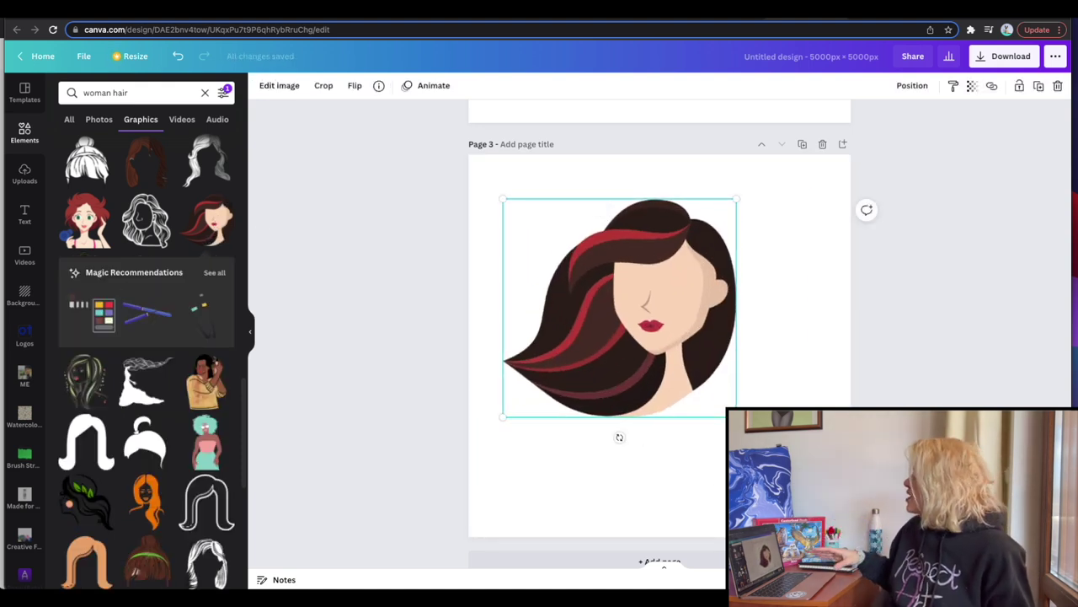
pyautogui.moveTo(734, 414); pyautogui.dragTo(831, 503)
pyautogui.moveTo(753, 398); pyautogui.dragTo(745, 394)
pyautogui.scroll(-1, 701, 323)
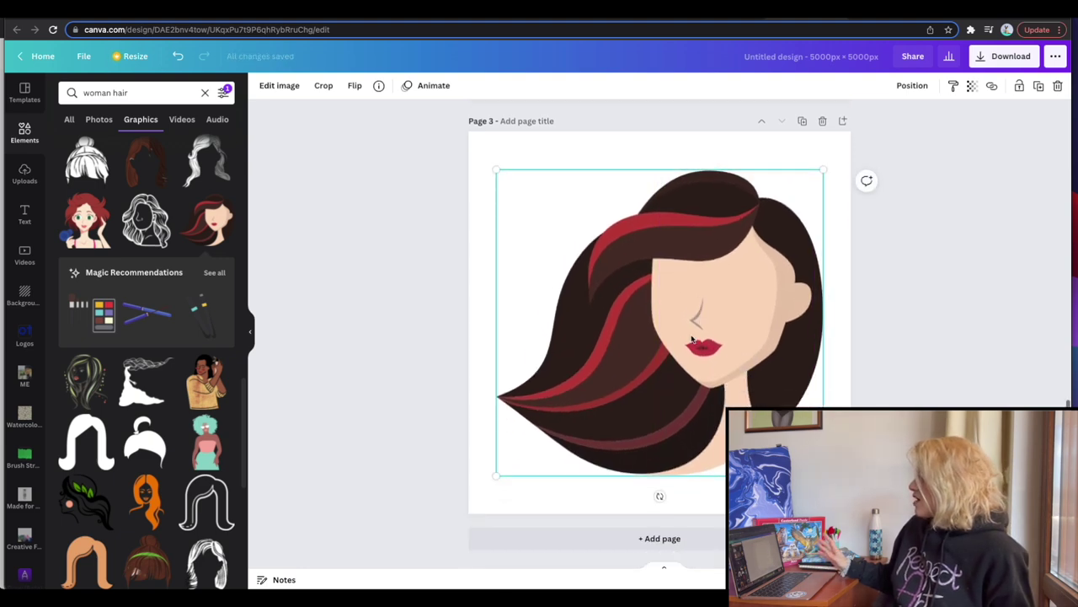
pyautogui.click(581, 538)
# - Clear the old 'woman hair' search term and check the uploaded images
pyautogui.click(130, 91)
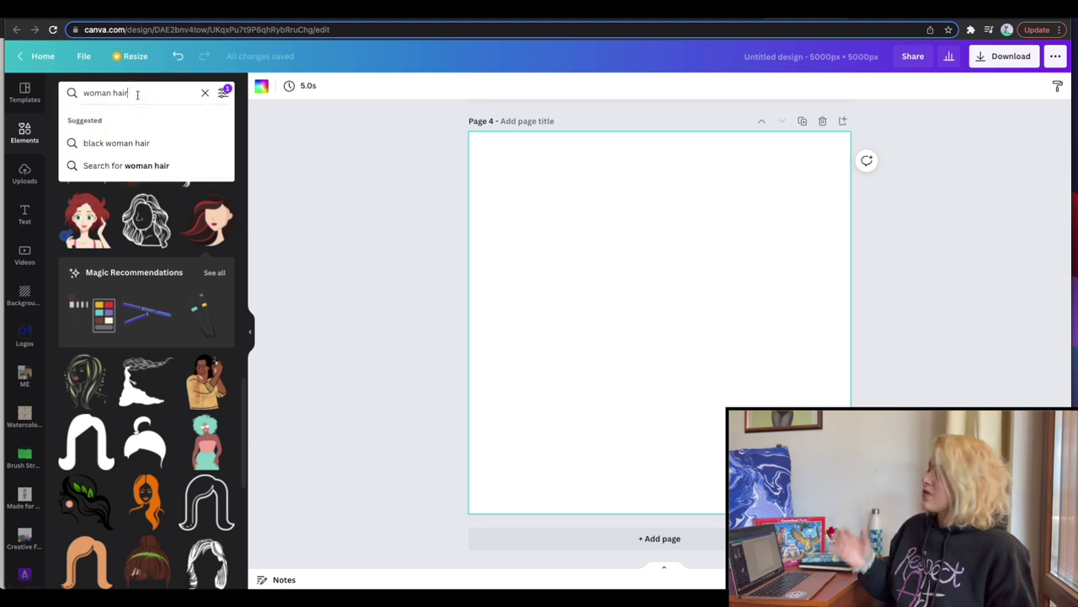
pyautogui.tripleClick(130, 91)
pyautogui.write('cat')
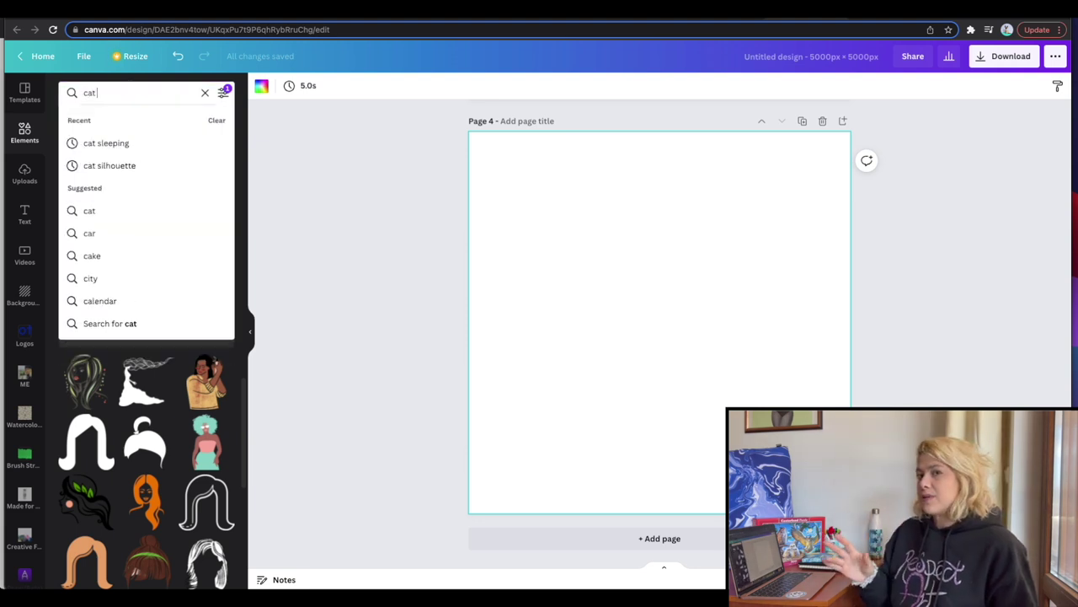
pyautogui.press('BackSpace')
pyautogui.press('BackSpace')
pyautogui.press('BackSpace')
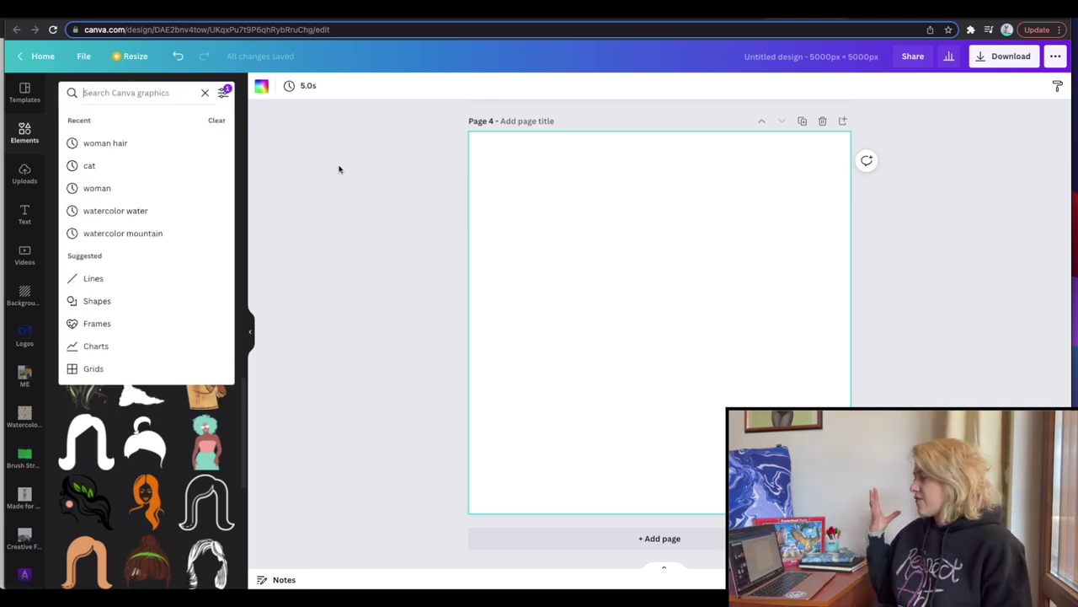
pyautogui.click(340, 169)
pyautogui.click(46, 171)
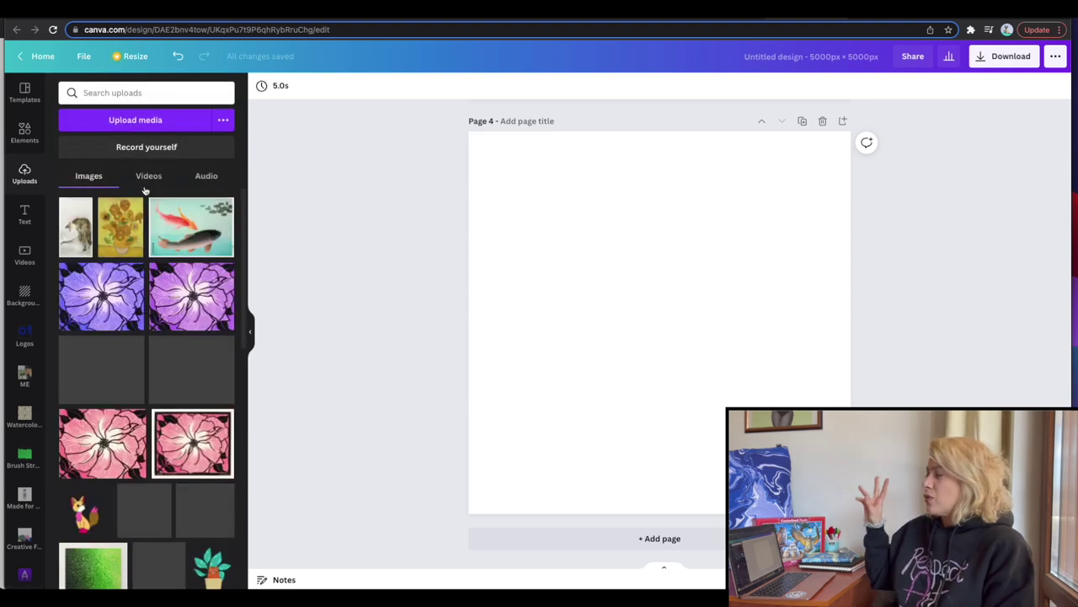
# - Add a black sitting-cat silhouette from a 'cat black' search, plus a square landscape frame
pyautogui.click(26, 134)
pyautogui.click(116, 91)
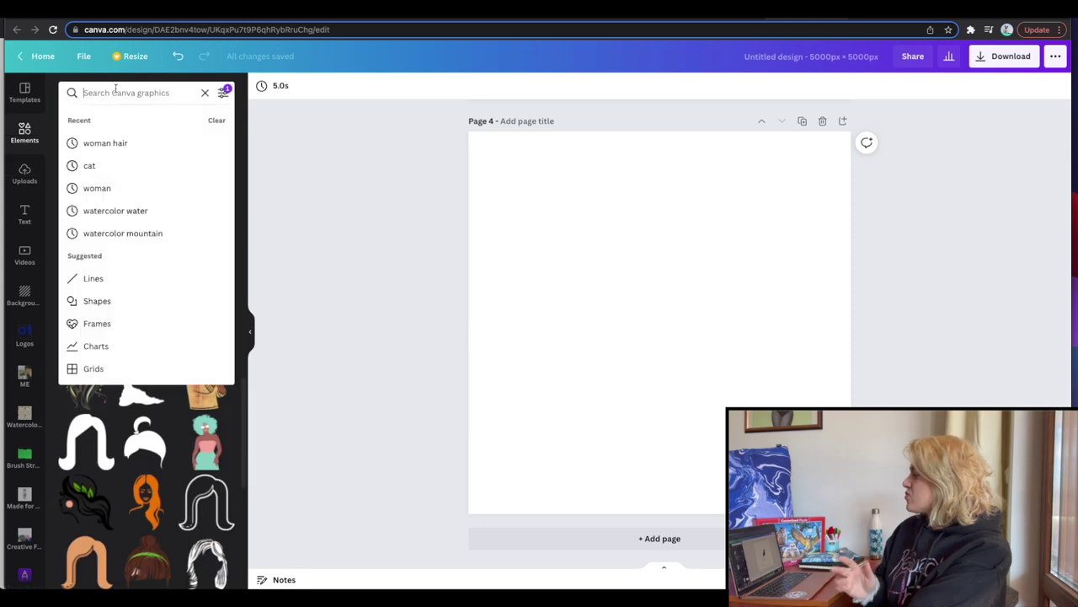
pyautogui.write('cat black')
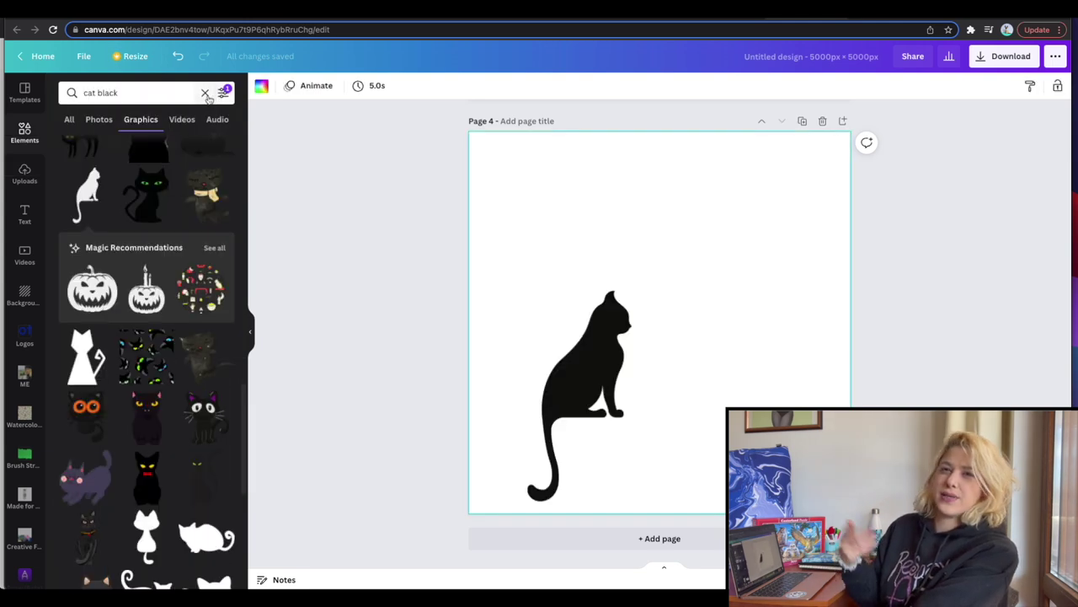
pyautogui.click(204, 94)
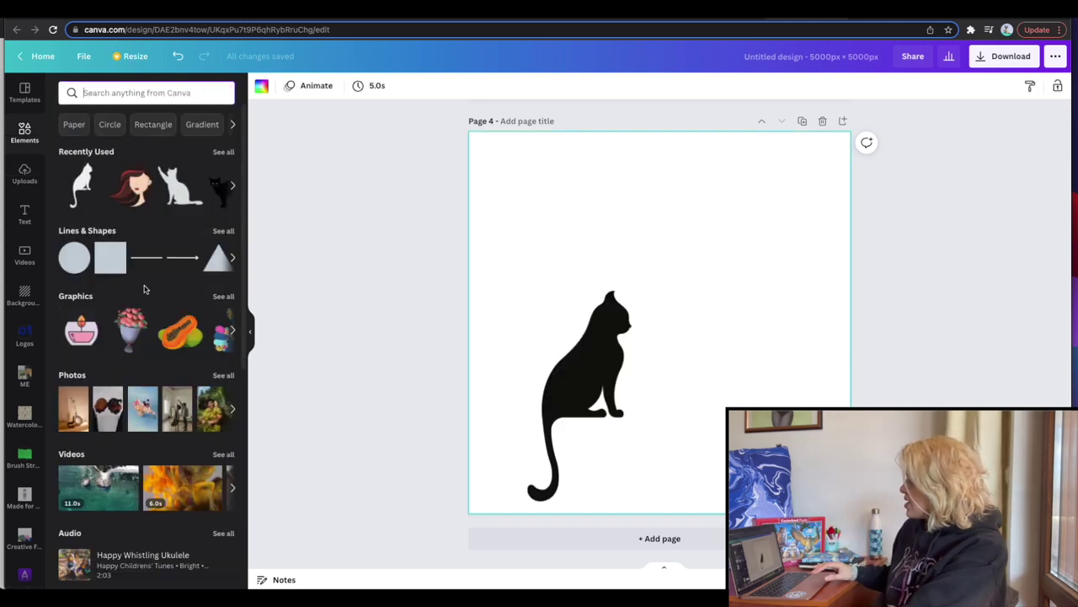
pyautogui.scroll(-5, 144, 289)
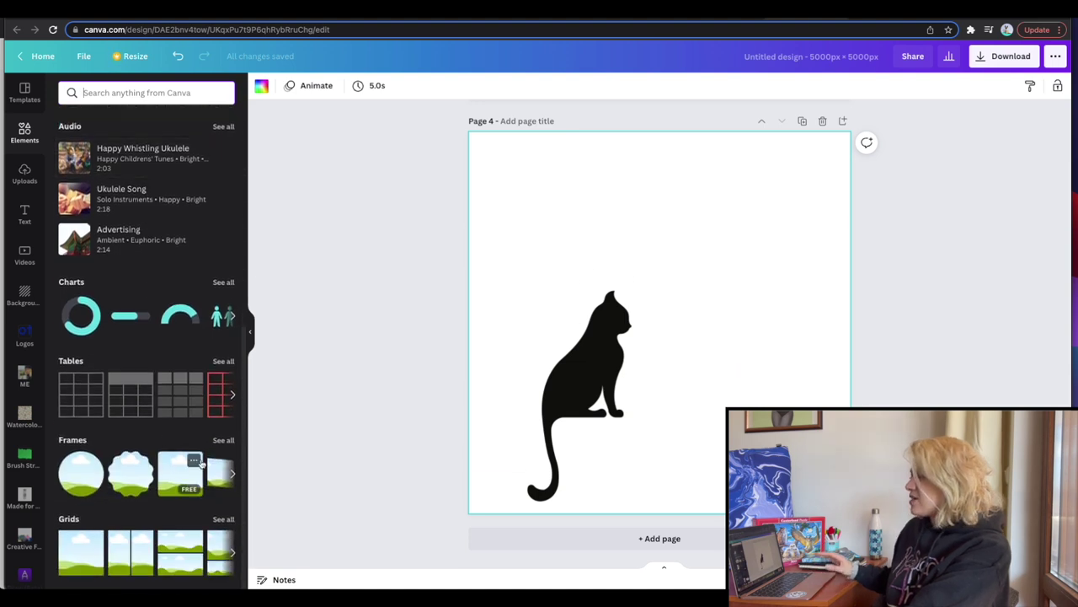
pyautogui.click(180, 471)
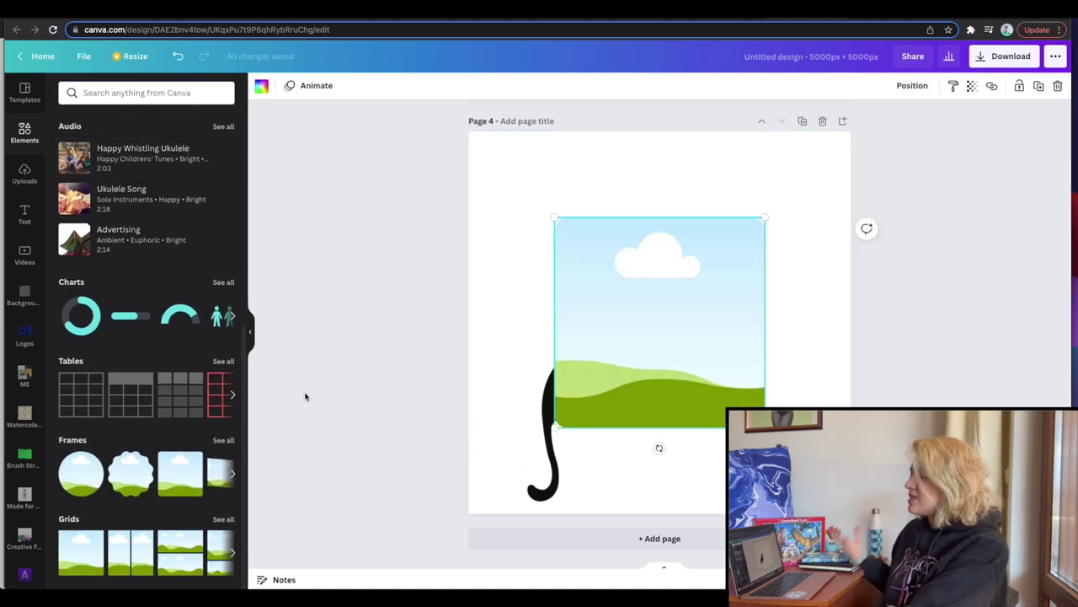
# - Replace the landscape frame with an enlarged red window frame found by searching 'window'
pyautogui.click(223, 440)
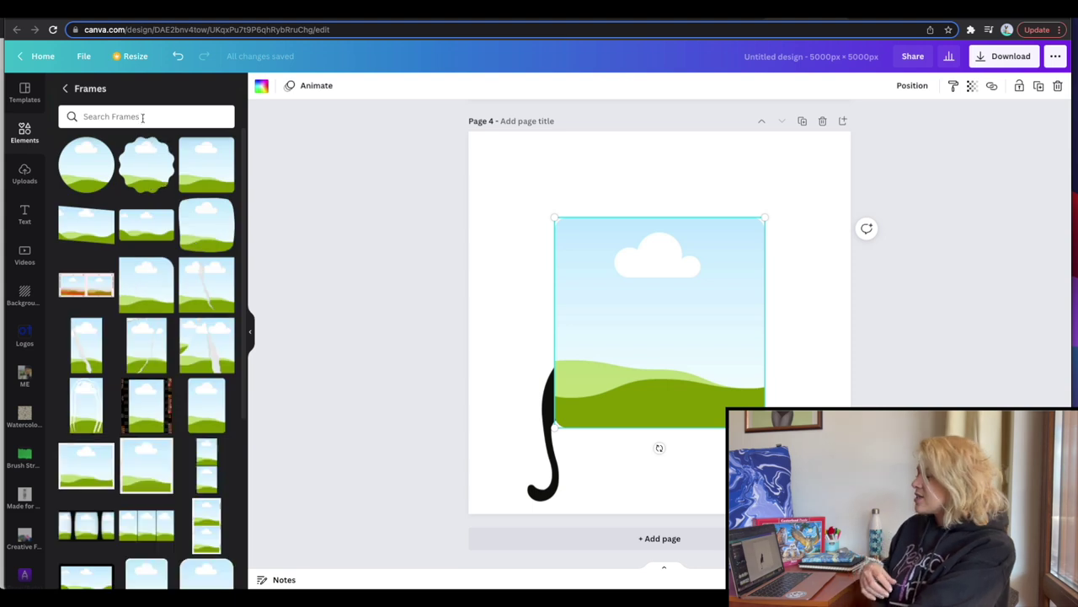
pyautogui.click(144, 117)
pyautogui.write('window')
pyautogui.press('Return')
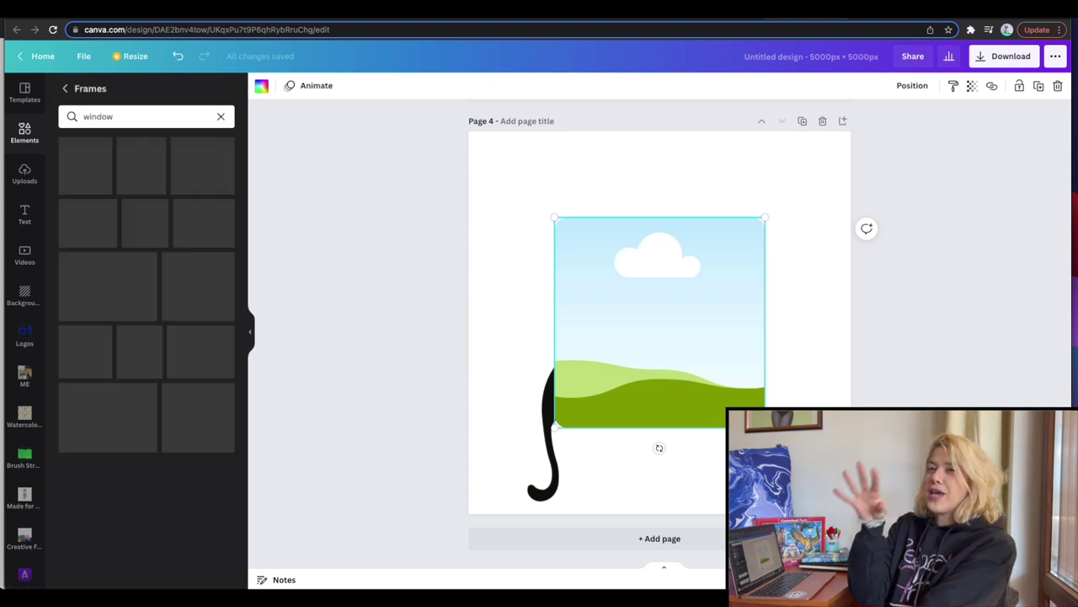
pyautogui.press('Delete')
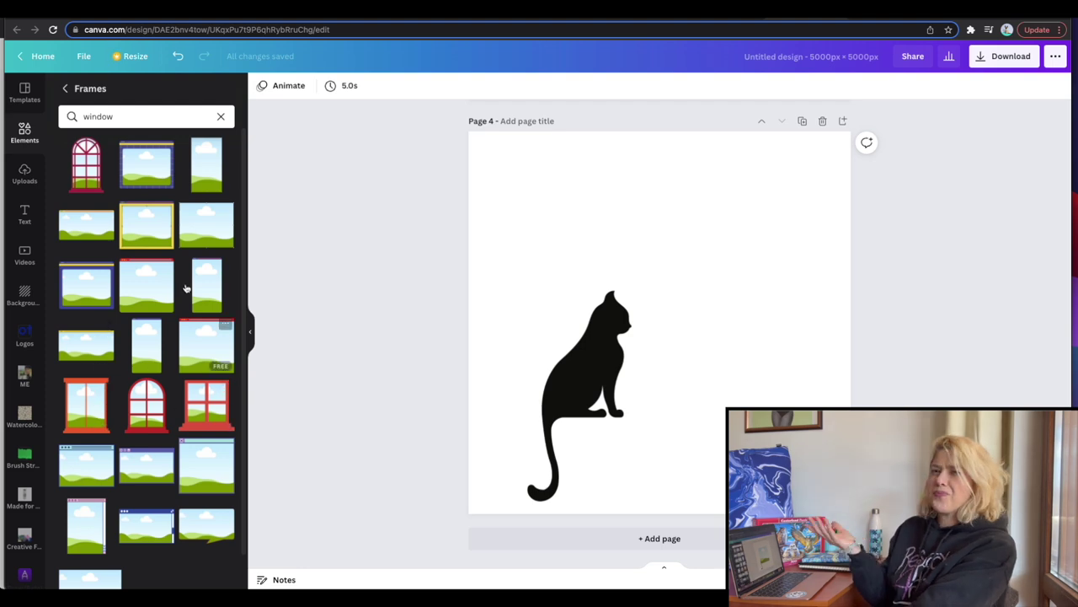
pyautogui.click(87, 413)
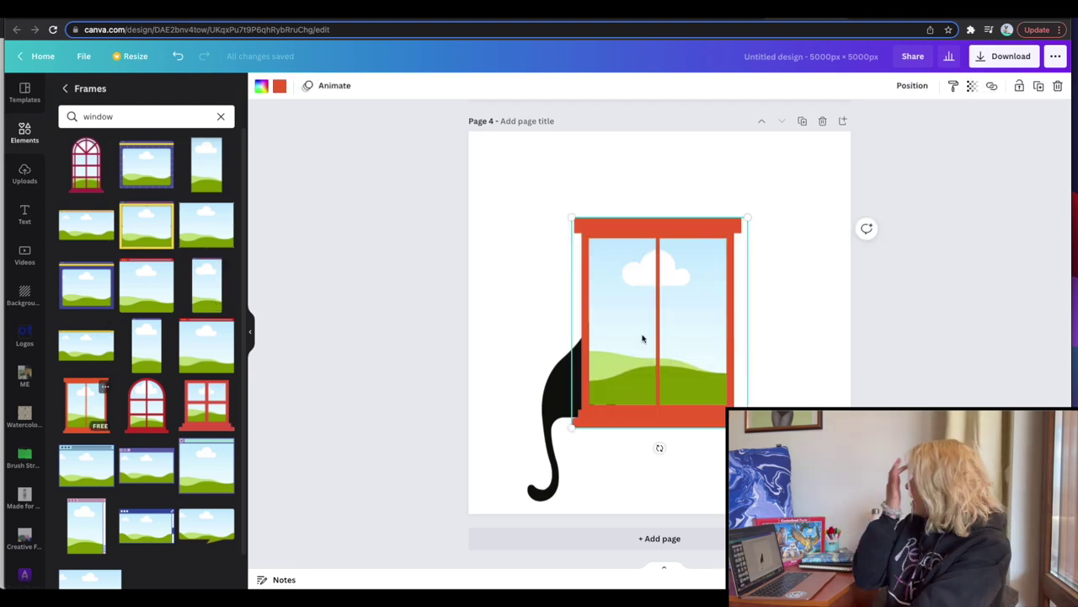
pyautogui.moveTo(695, 353); pyautogui.dragTo(675, 365)
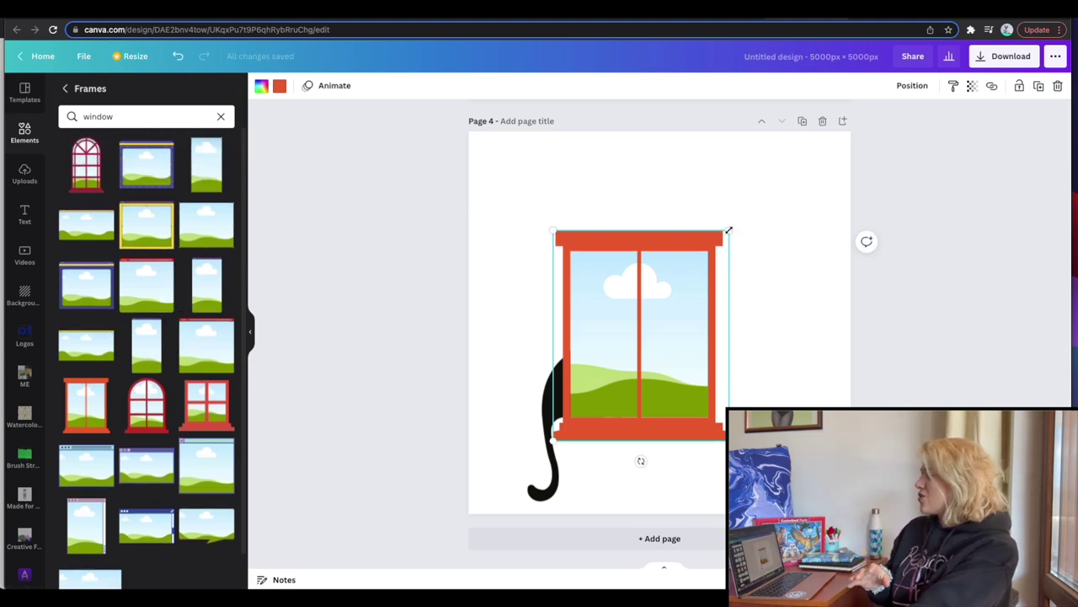
pyautogui.moveTo(729, 229); pyautogui.dragTo(828, 171)
pyautogui.moveTo(727, 258); pyautogui.dragTo(714, 260)
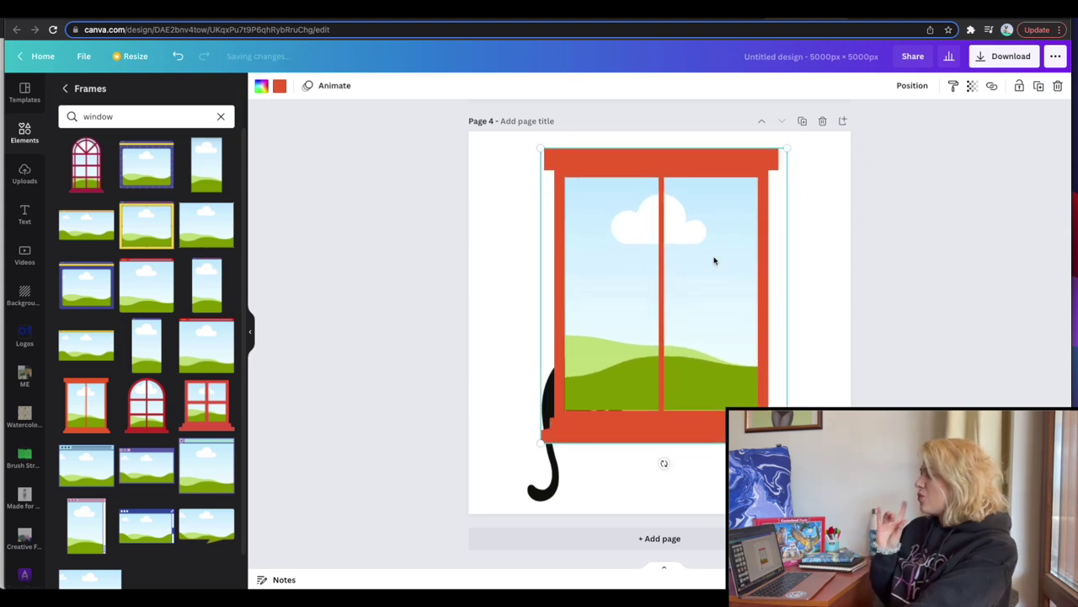
# - Send the window frame backward behind the cat and raise the cat onto the sill
pyautogui.click(913, 85)
pyautogui.click(868, 118)
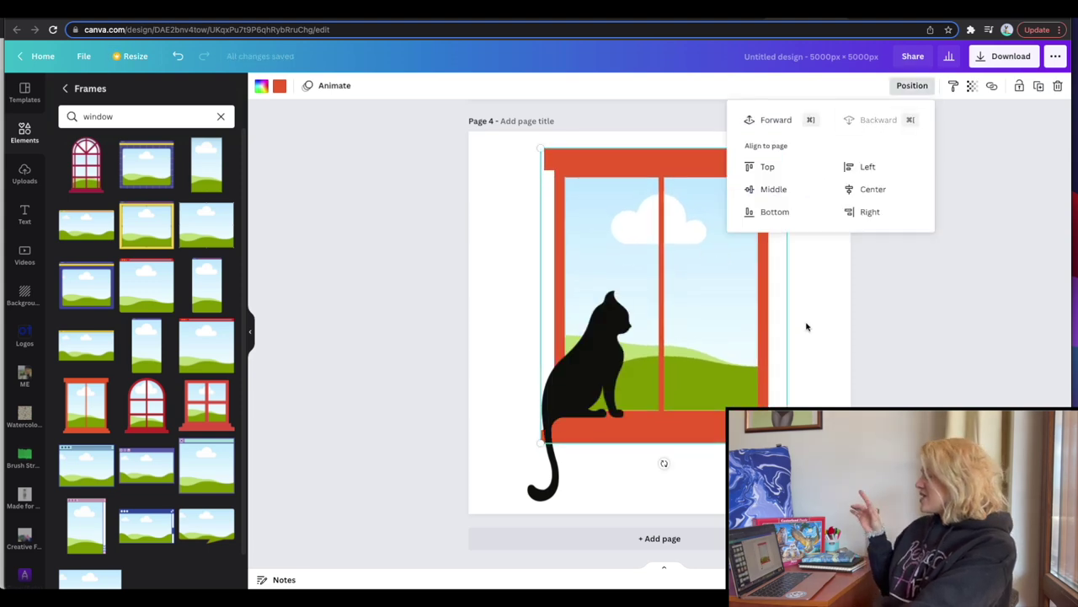
pyautogui.click(607, 363)
pyautogui.moveTo(607, 362); pyautogui.dragTo(600, 357)
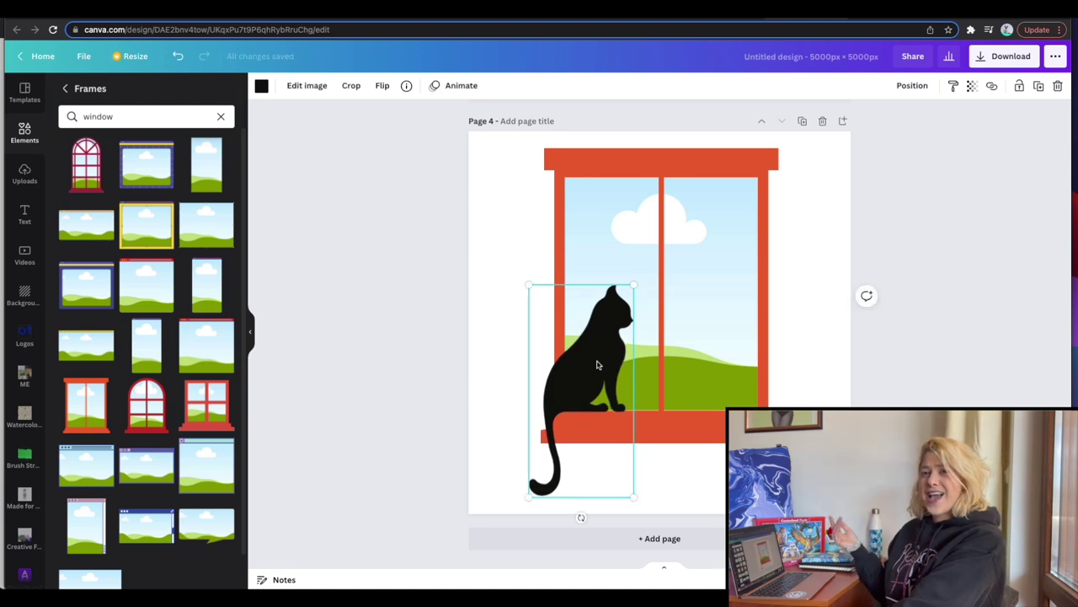
pyautogui.click(480, 320)
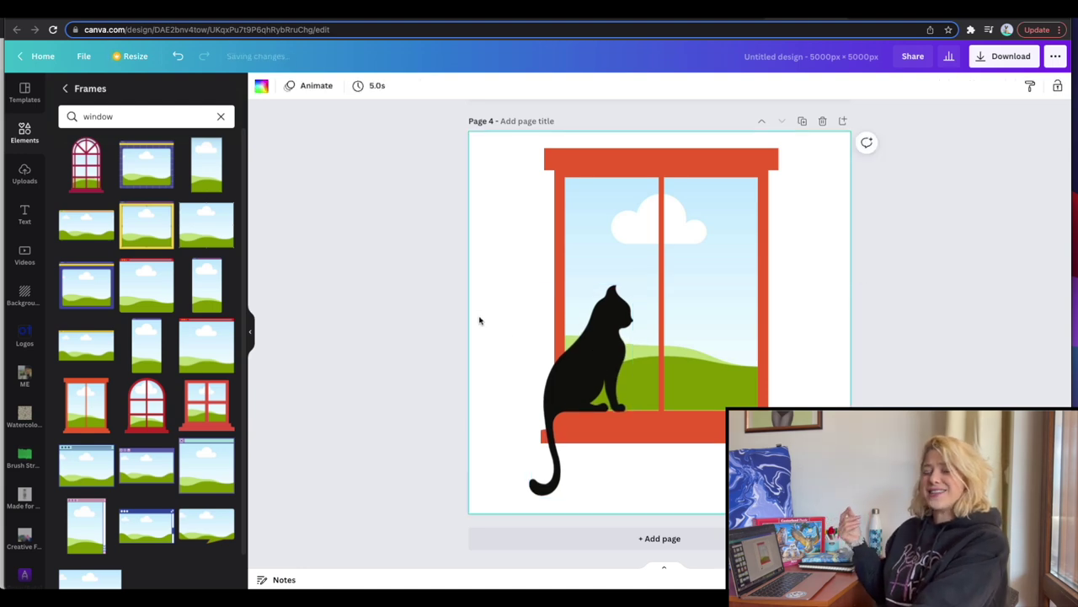
pyautogui.click(24, 173)
# - Fill the window with the sunflowers painting and make the frame black after trying brown, grey, white
pyautogui.moveTo(108, 211); pyautogui.dragTo(594, 214)
pyautogui.click(740, 248)
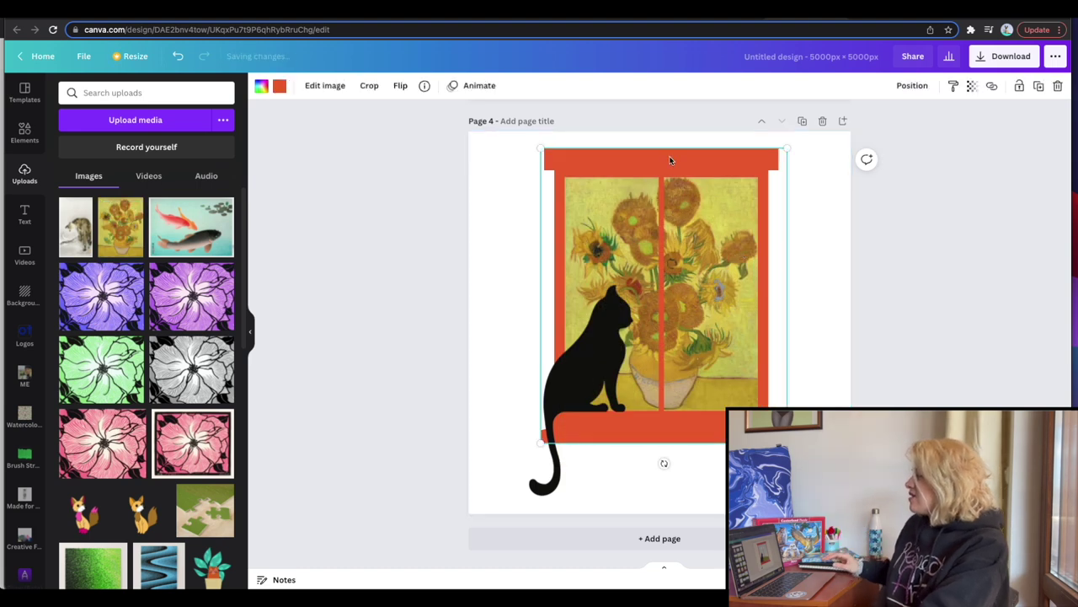
pyautogui.click(279, 85)
pyautogui.click(128, 148)
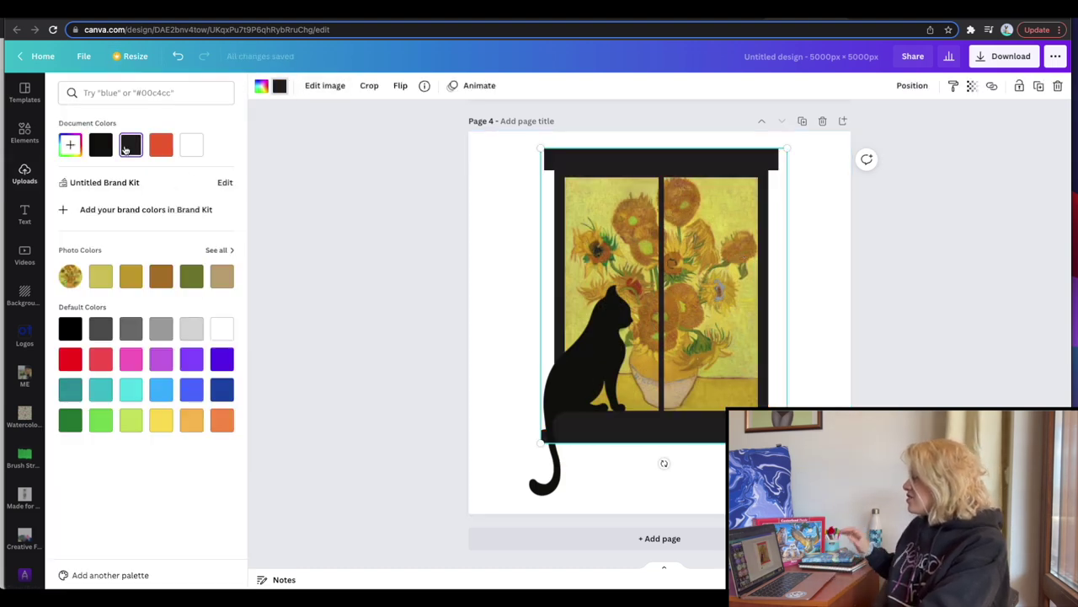
pyautogui.click(161, 278)
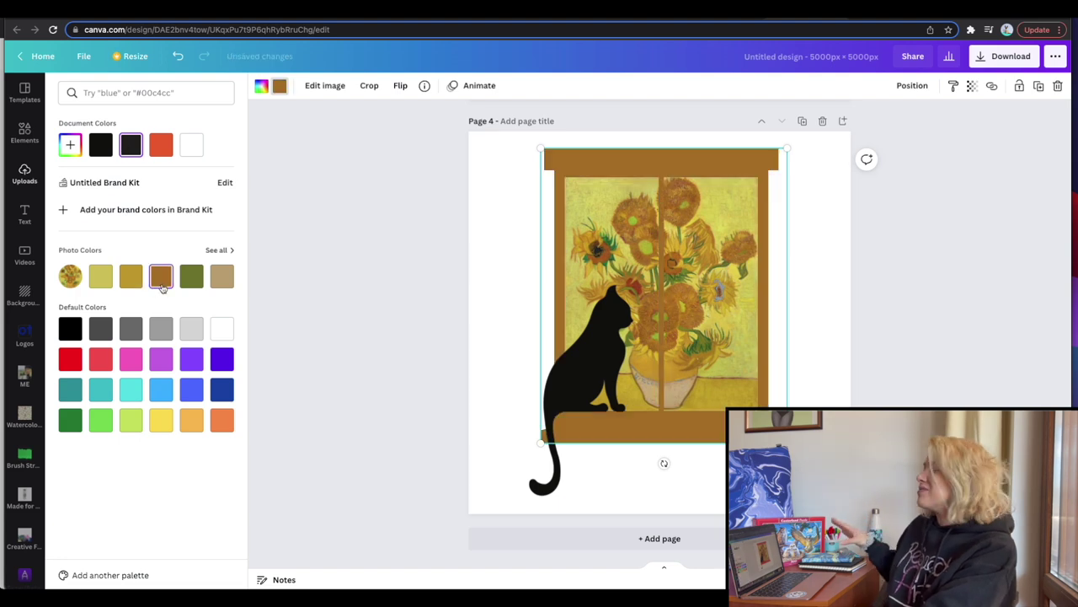
pyautogui.click(164, 329)
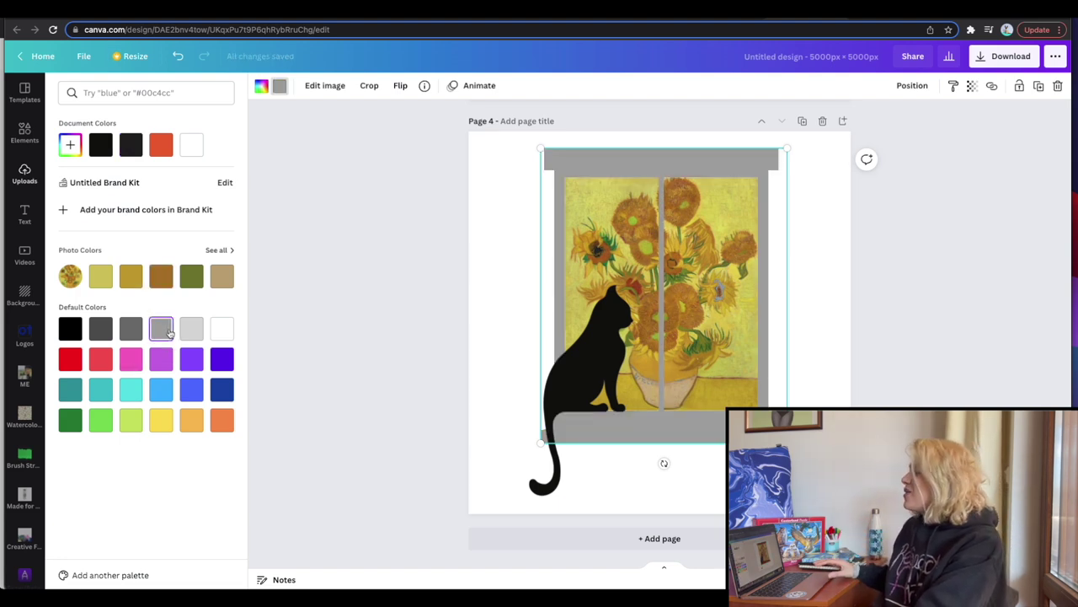
pyautogui.click(222, 332)
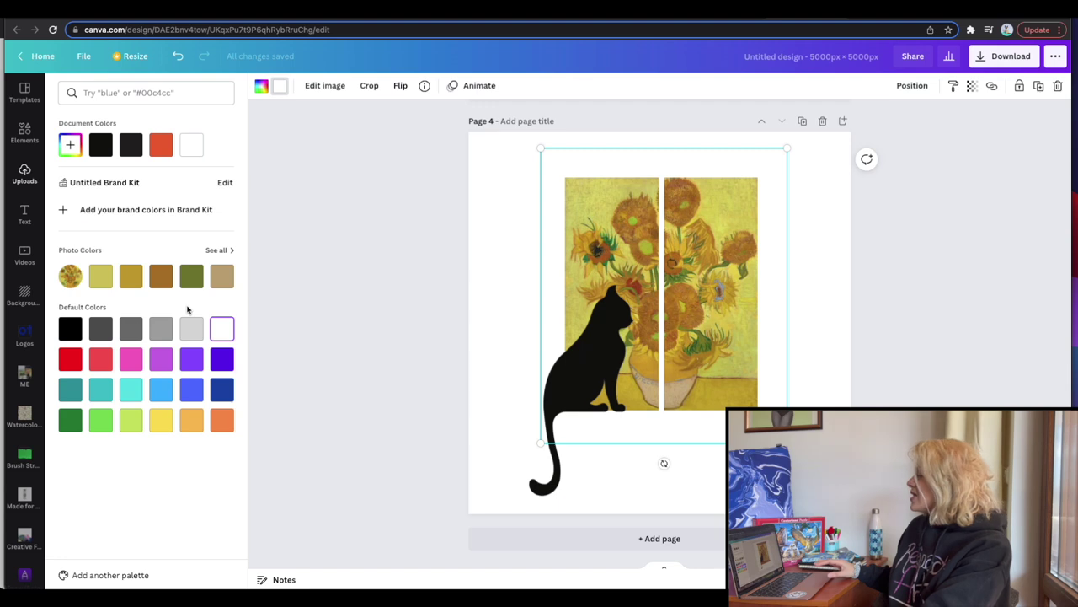
pyautogui.click(70, 329)
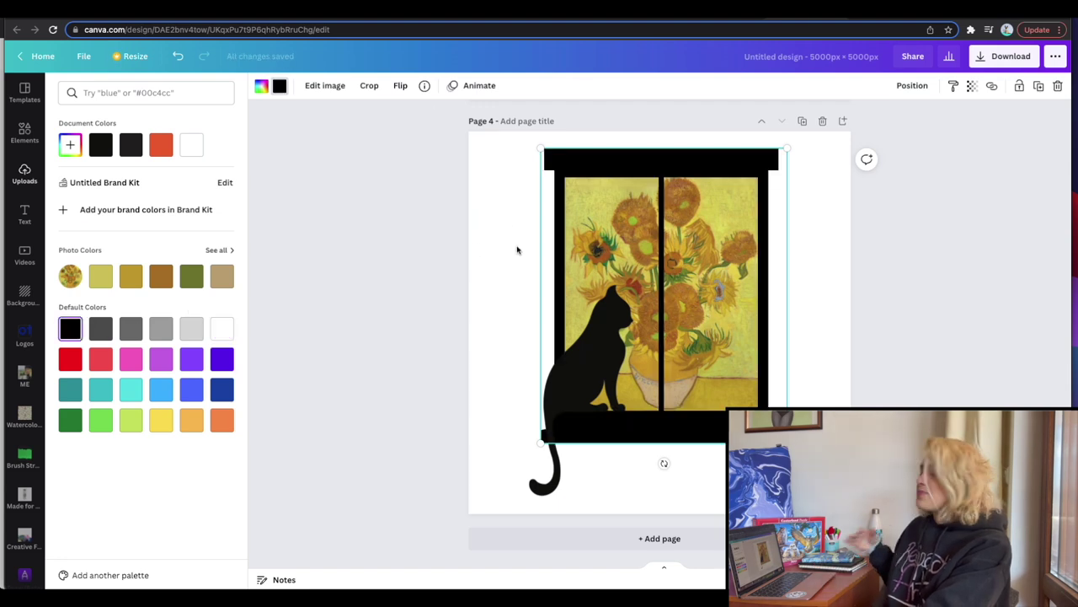
# - Replace the fill with the tiger painting, enlarging and shifting it up within the panes
pyautogui.click(582, 361)
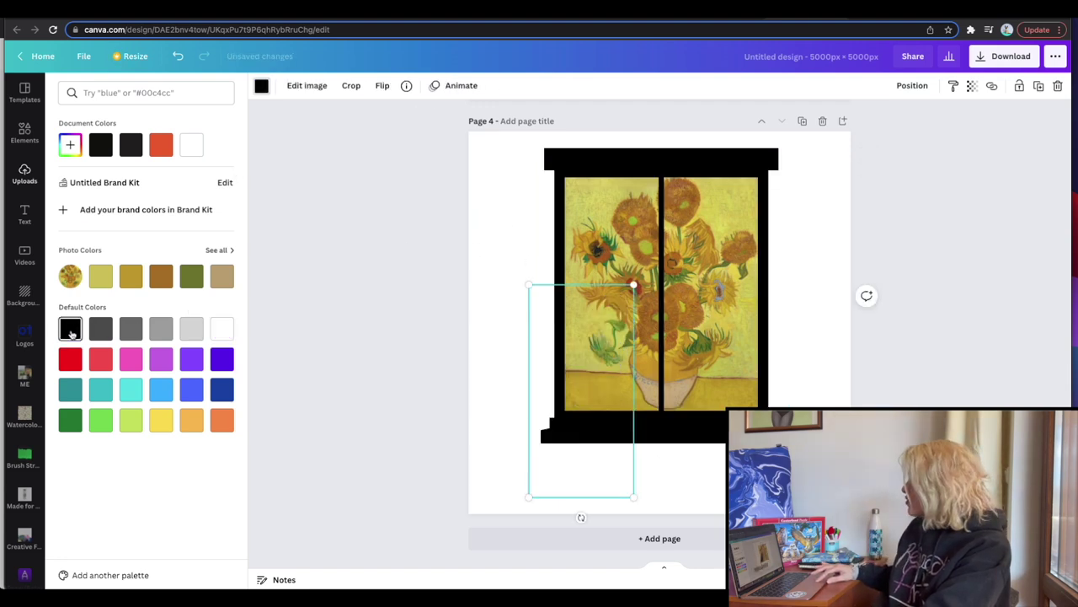
pyautogui.click(337, 289)
pyautogui.click(25, 172)
pyautogui.moveTo(77, 228); pyautogui.dragTo(623, 236)
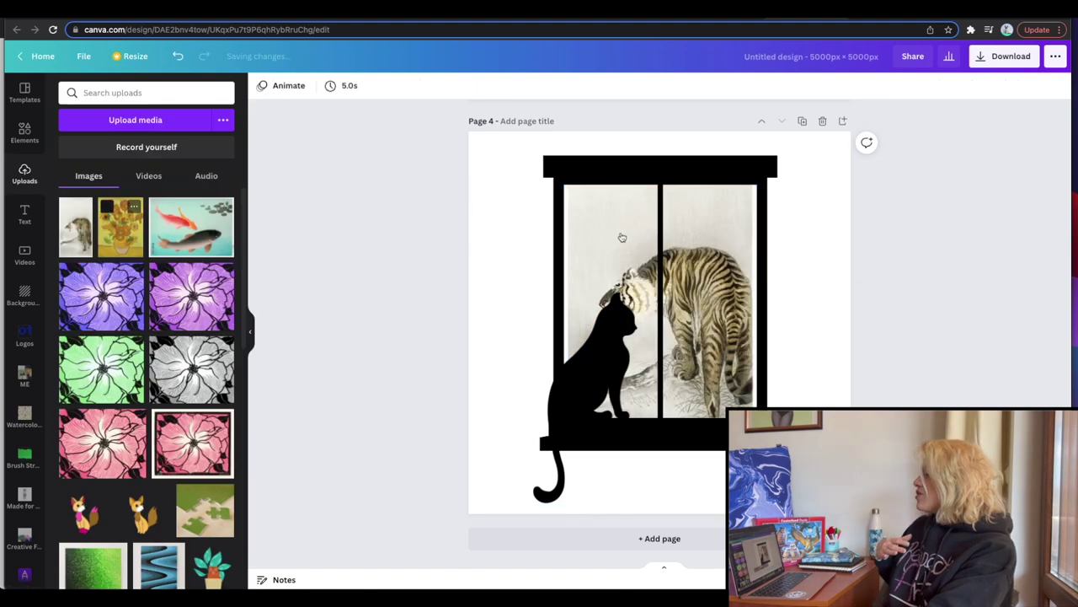
pyautogui.doubleClick(710, 282)
pyautogui.moveTo(710, 282); pyautogui.dragTo(716, 249)
pyautogui.click(930, 307)
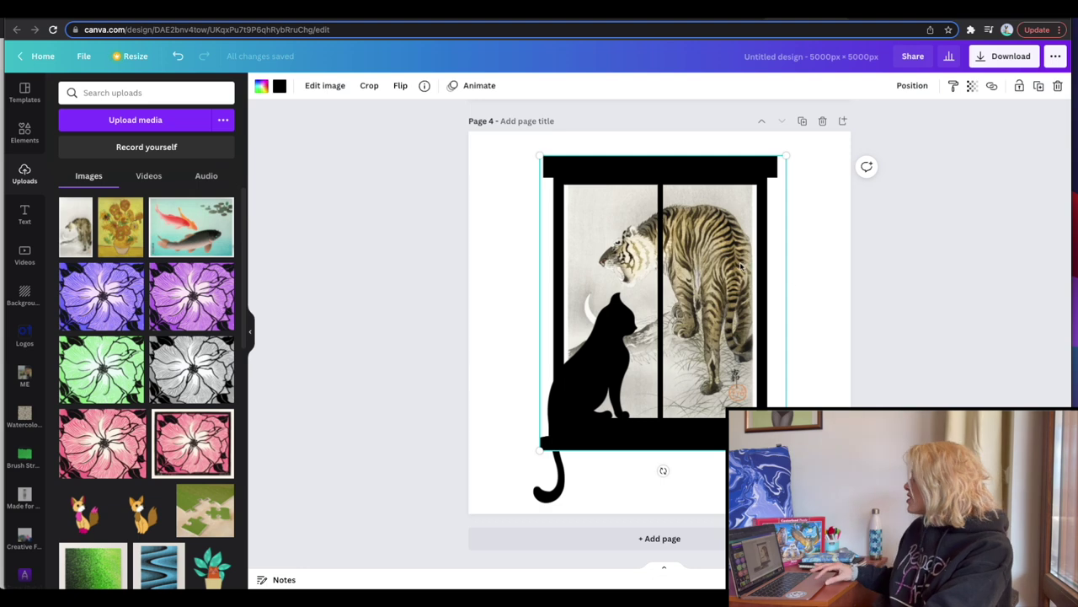
pyautogui.click(866, 279)
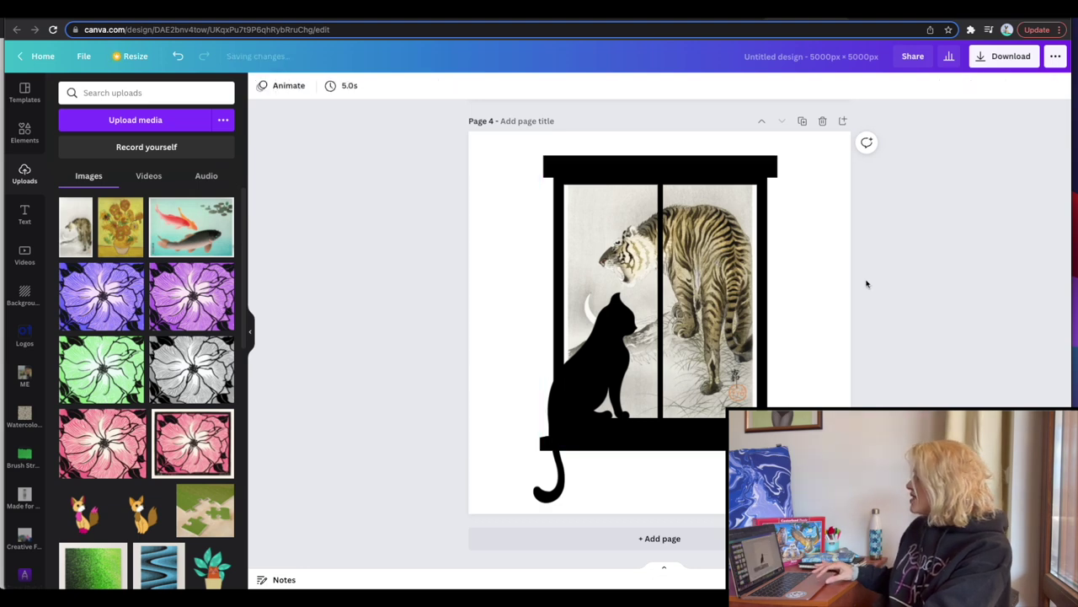
pyautogui.doubleClick(706, 255)
pyautogui.moveTo(563, 430); pyautogui.dragTo(529, 455)
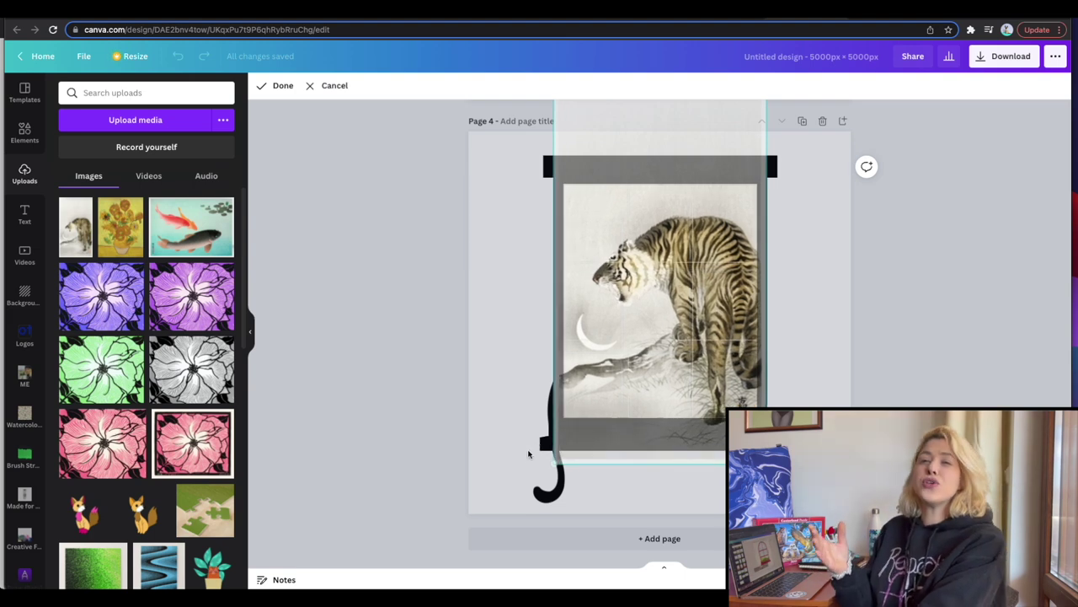
pyautogui.moveTo(675, 325); pyautogui.dragTo(678, 300)
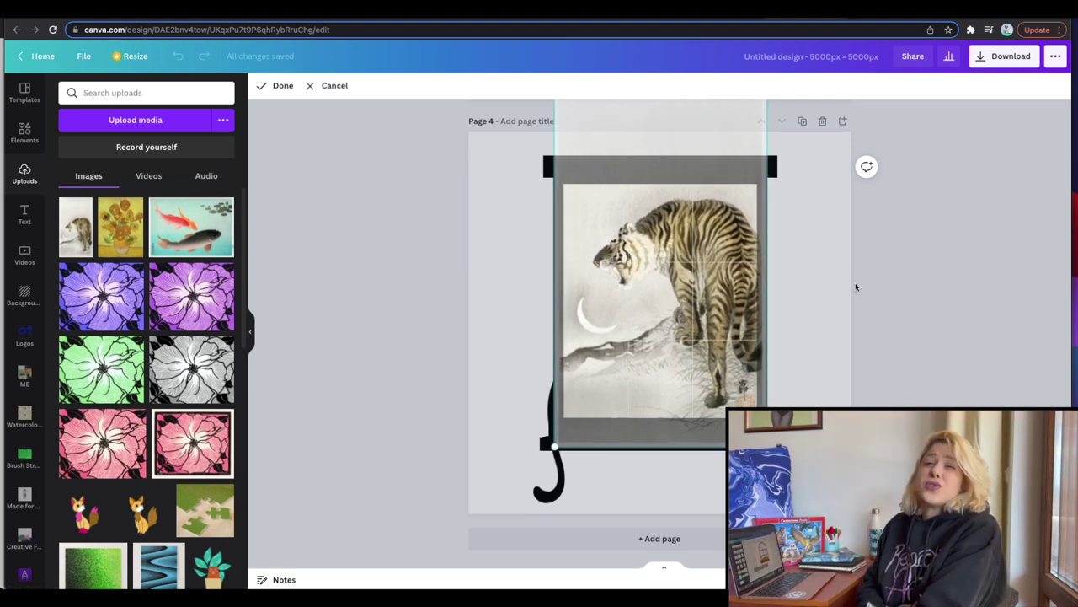
# - Apply the tiger crop and centre the red arched sunflower window behind the cat on page 5
pyautogui.click(864, 287)
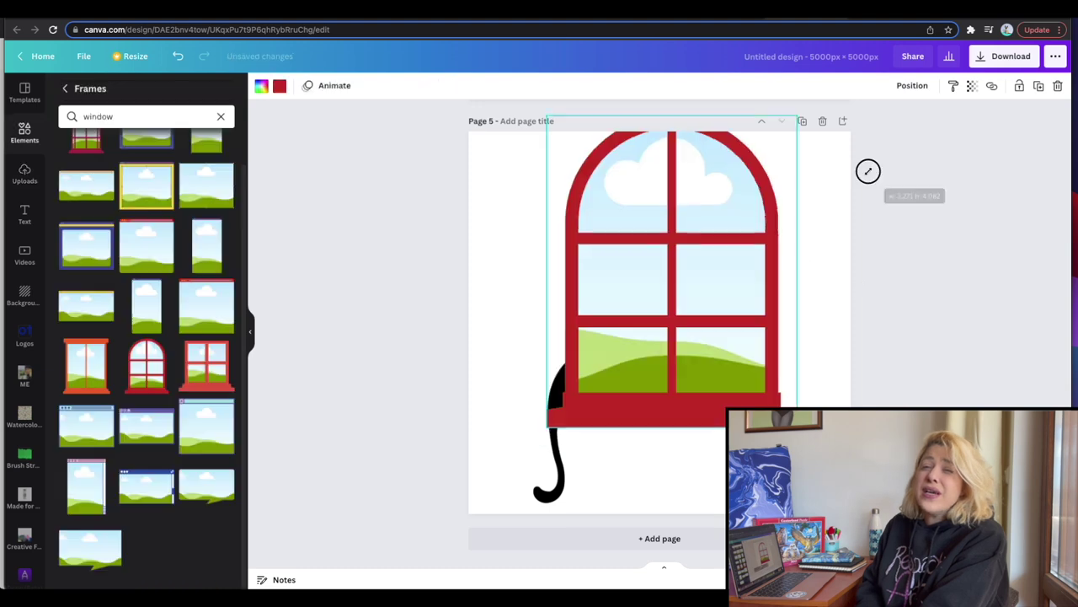
pyautogui.moveTo(699, 272); pyautogui.dragTo(682, 290)
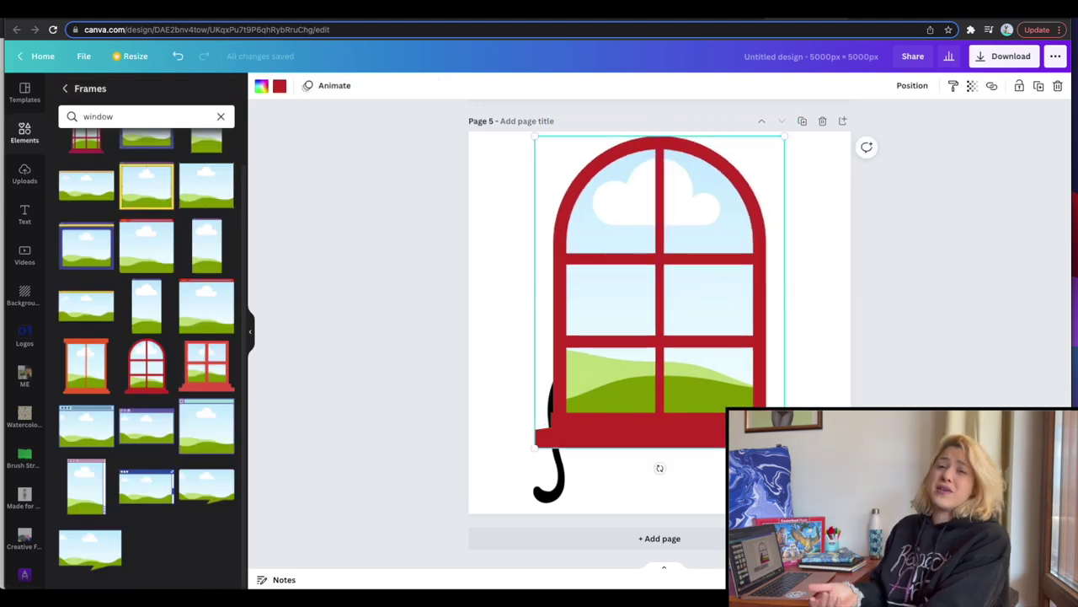
pyautogui.moveTo(702, 309); pyautogui.dragTo(714, 315)
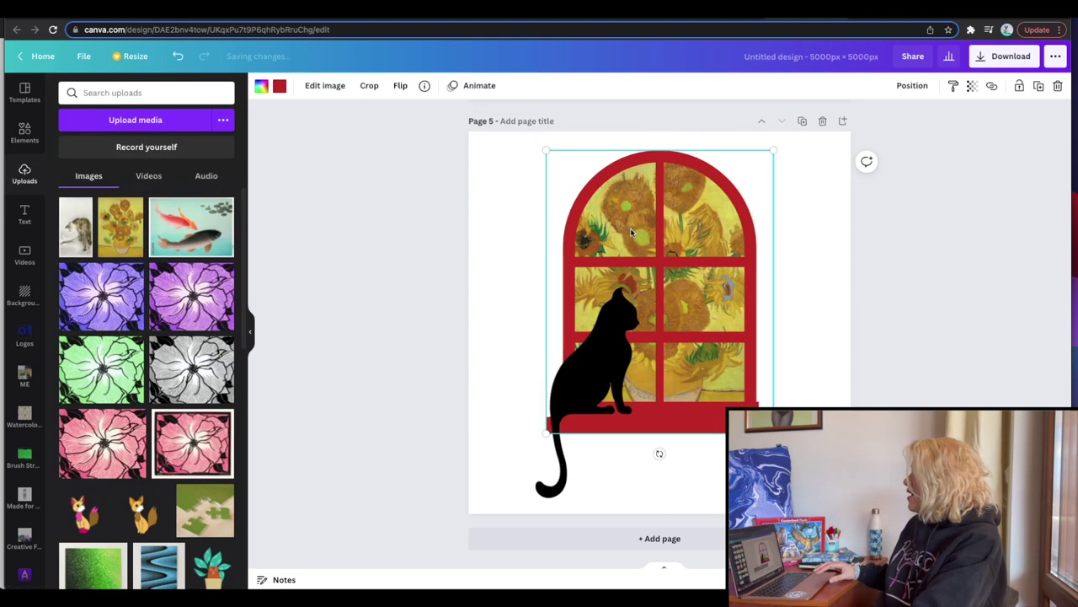
pyautogui.click(325, 85)
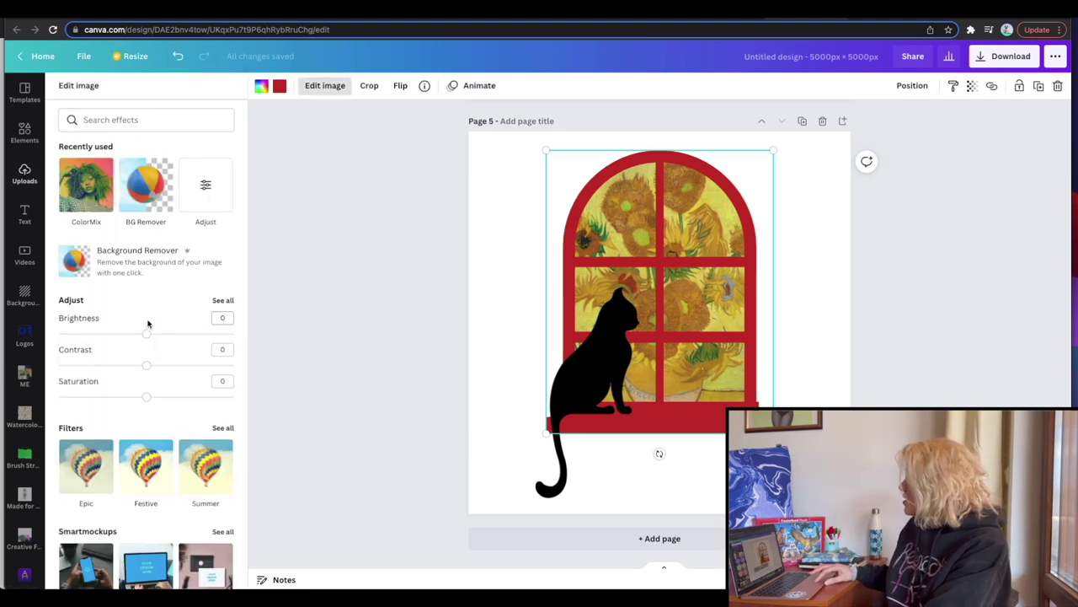
pyautogui.scroll(-10, 147, 324)
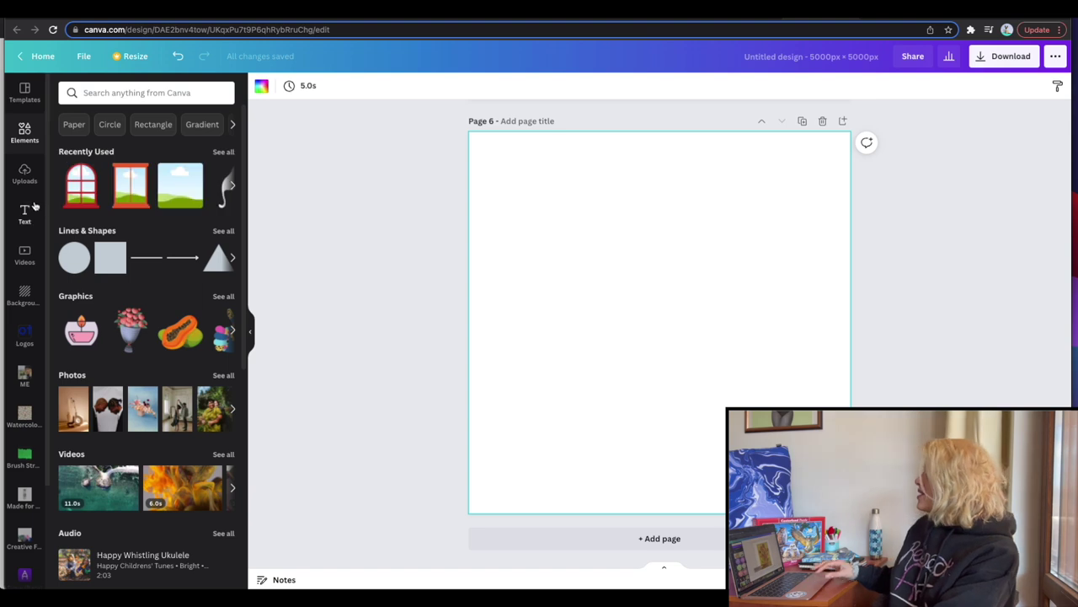
pyautogui.click(24, 175)
# - Add the sunflowers painting to page 6, enlarged and centred
pyautogui.click(121, 215)
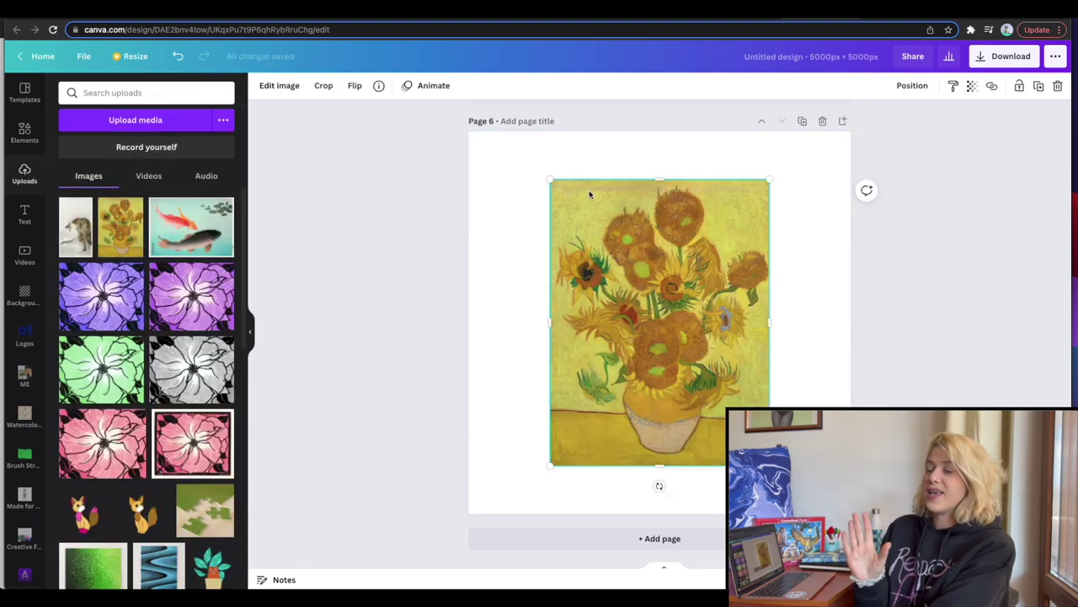
pyautogui.moveTo(547, 178); pyautogui.dragTo(534, 159)
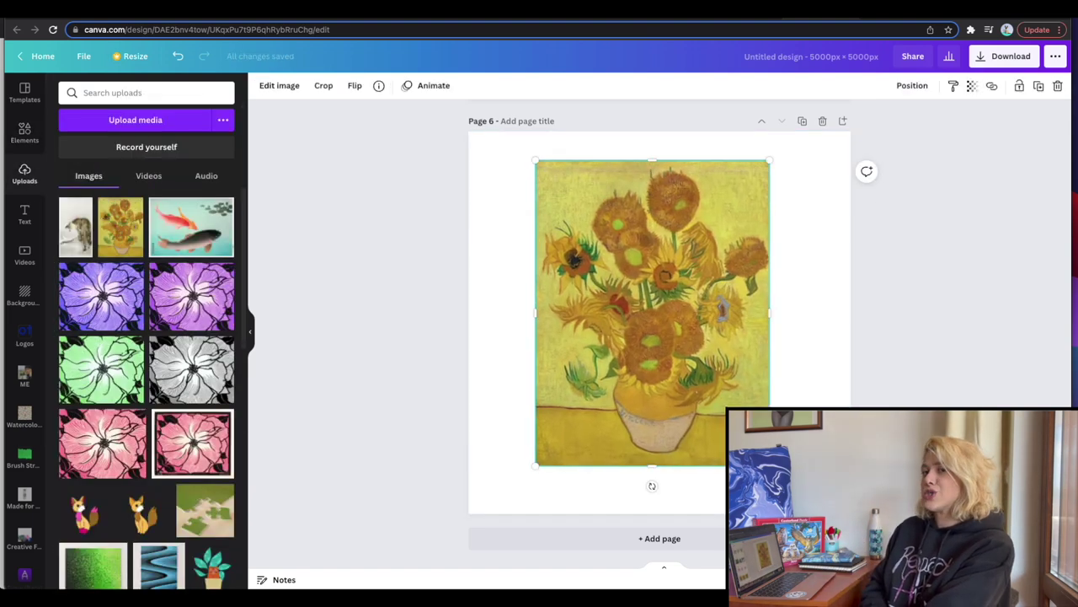
pyautogui.moveTo(769, 465); pyautogui.dragTo(801, 501)
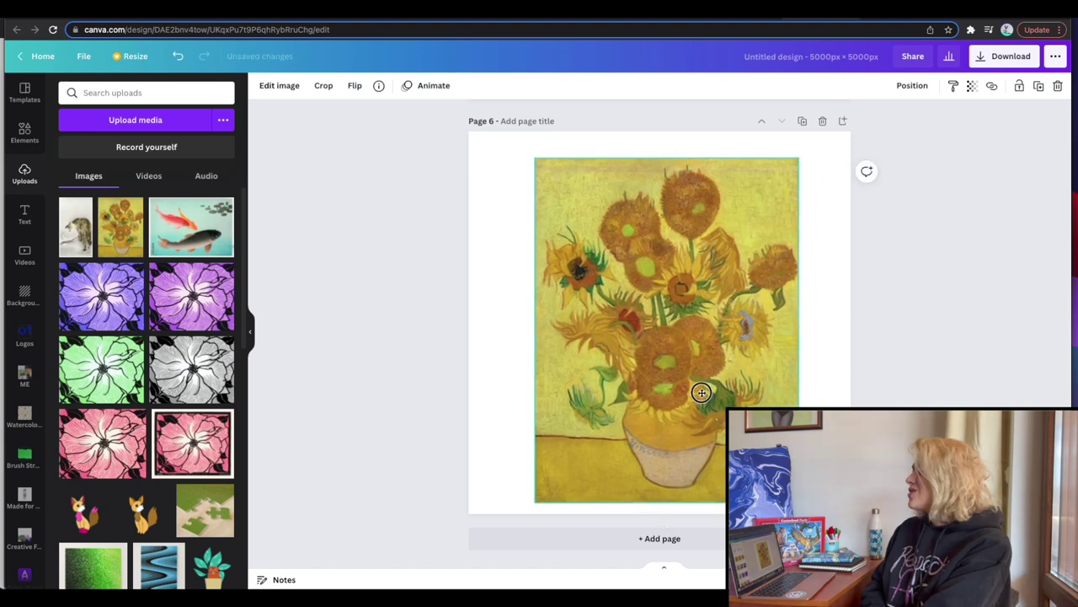
pyautogui.moveTo(701, 392); pyautogui.dragTo(699, 389)
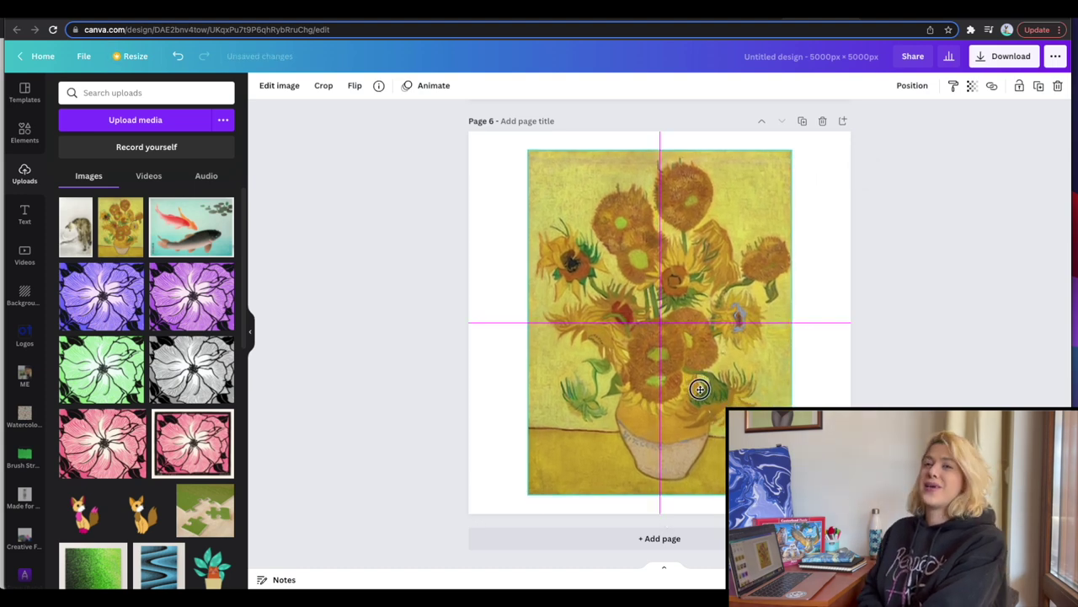
# - Apply the Mosaic paint effect at reduced 0.47 intensity with Low detail
pyautogui.click(270, 89)
pyautogui.scroll(-7, 168, 265)
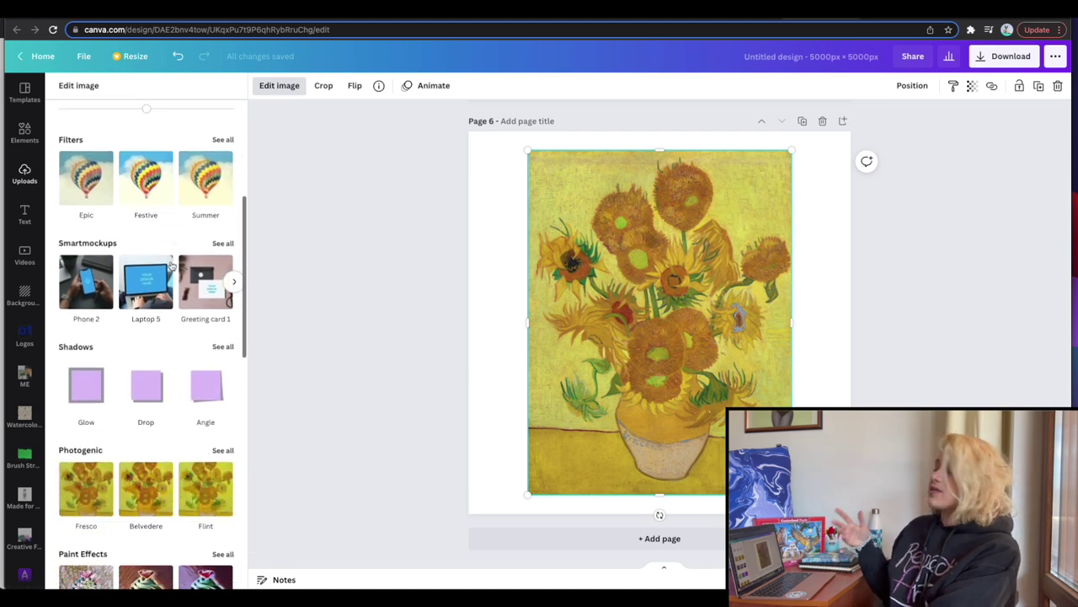
pyautogui.scroll(-1, 171, 266)
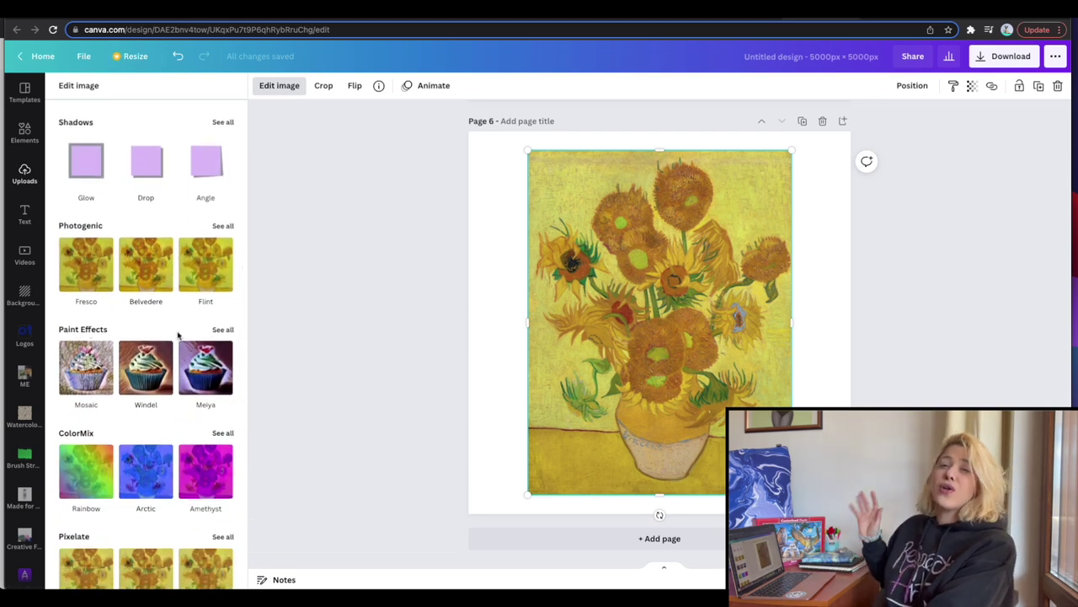
pyautogui.click(98, 362)
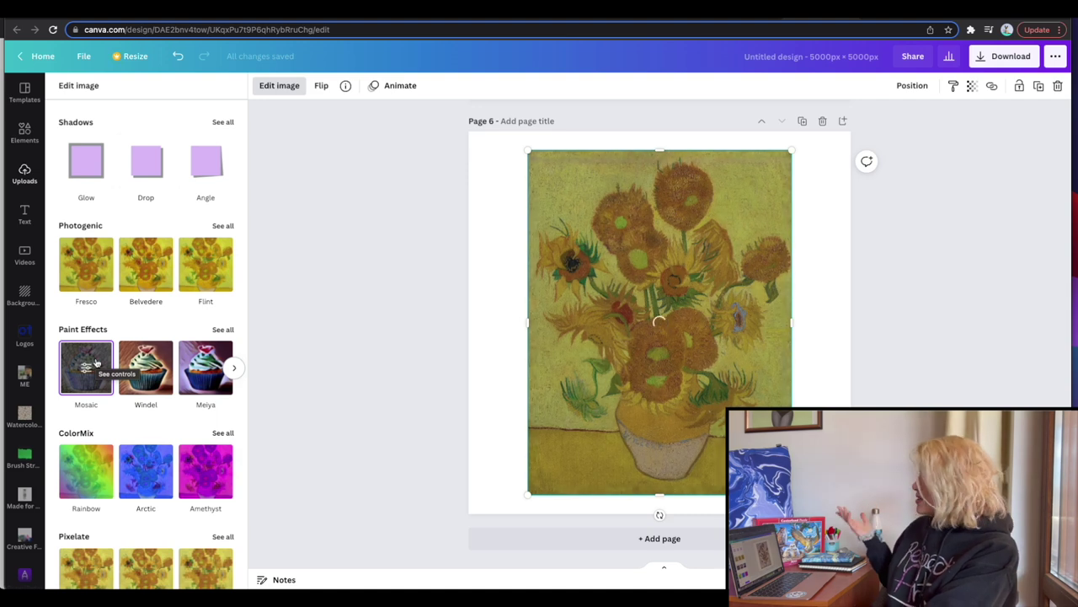
pyautogui.click(92, 364)
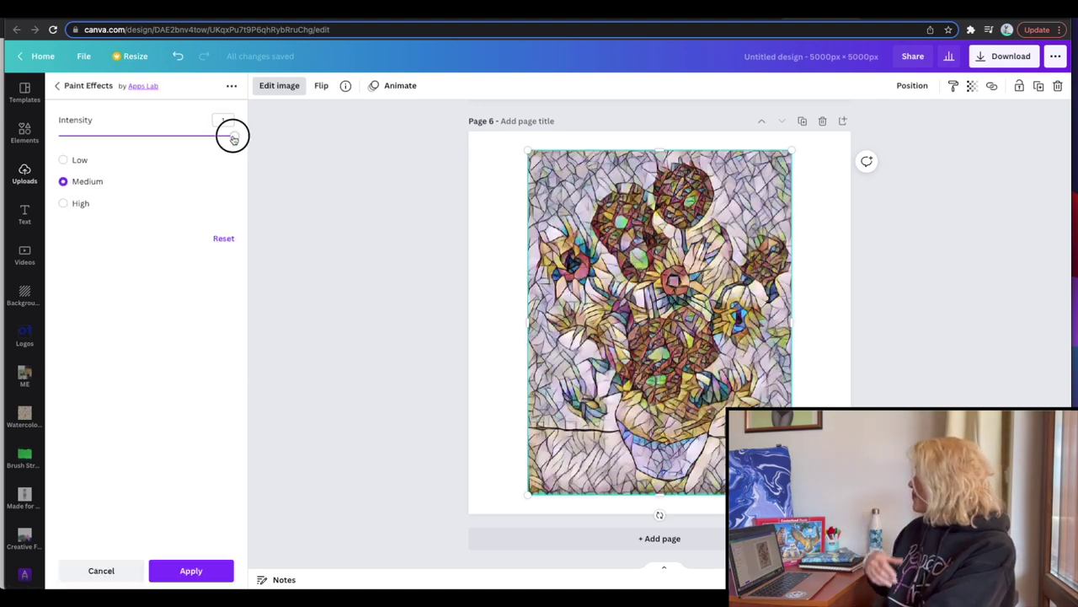
pyautogui.moveTo(231, 135); pyautogui.dragTo(141, 150)
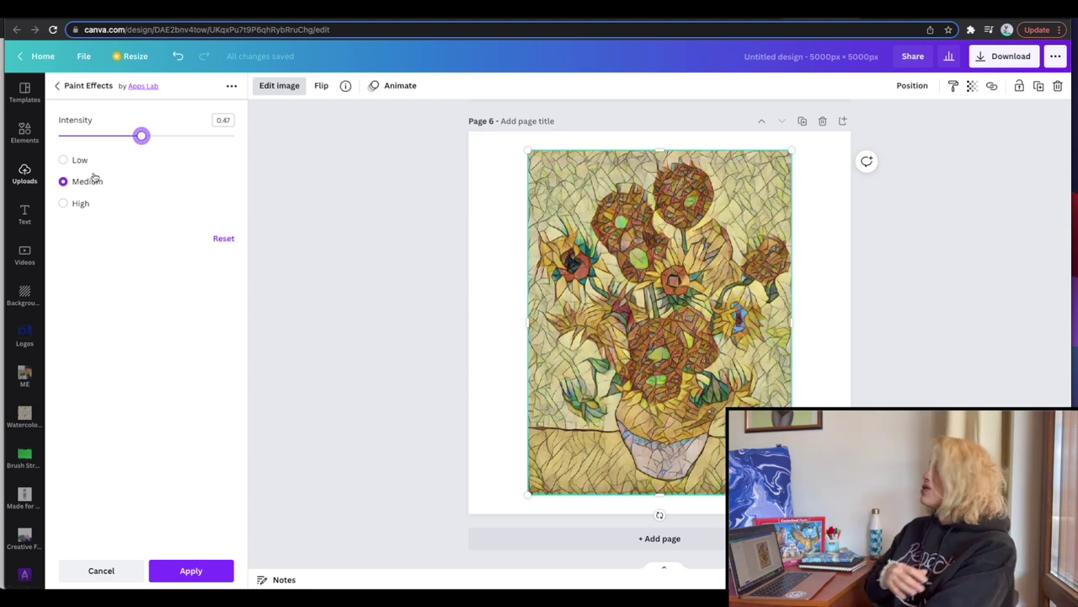
pyautogui.click(80, 161)
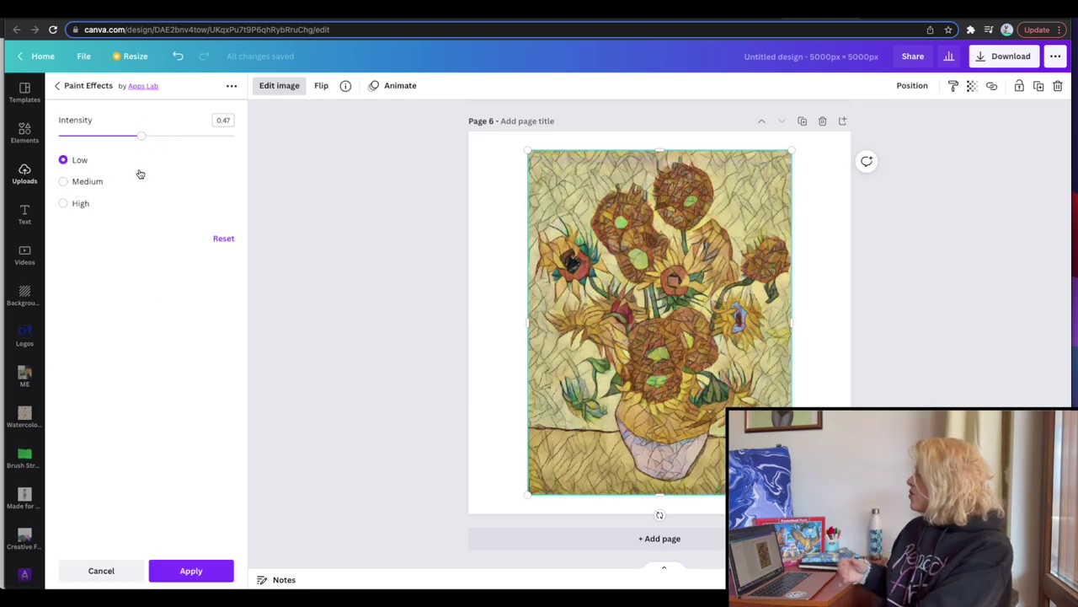
pyautogui.click(191, 570)
pyautogui.click(350, 421)
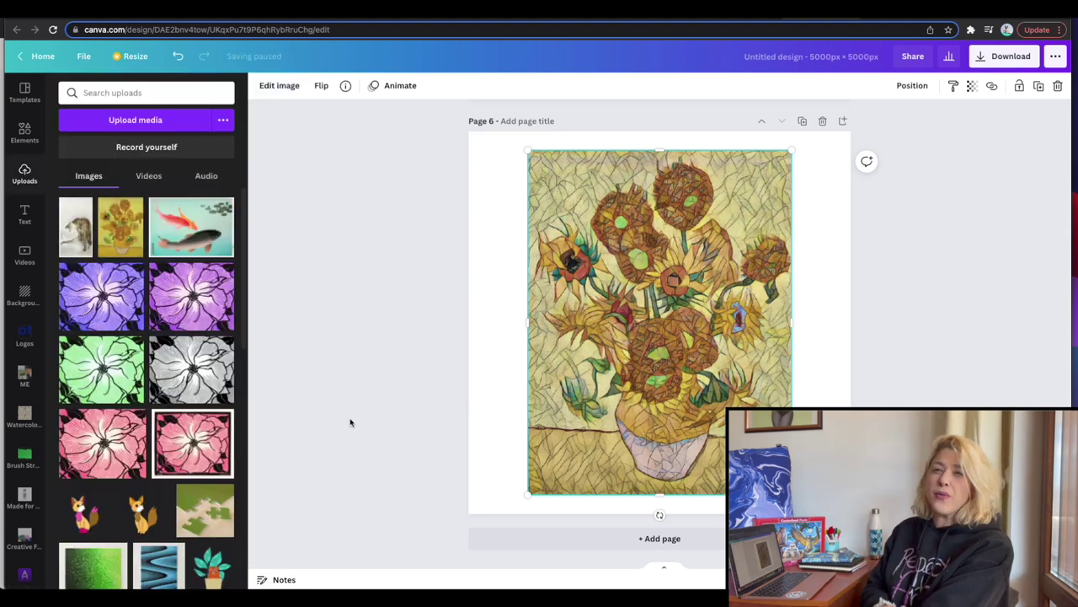
pyautogui.click(120, 226)
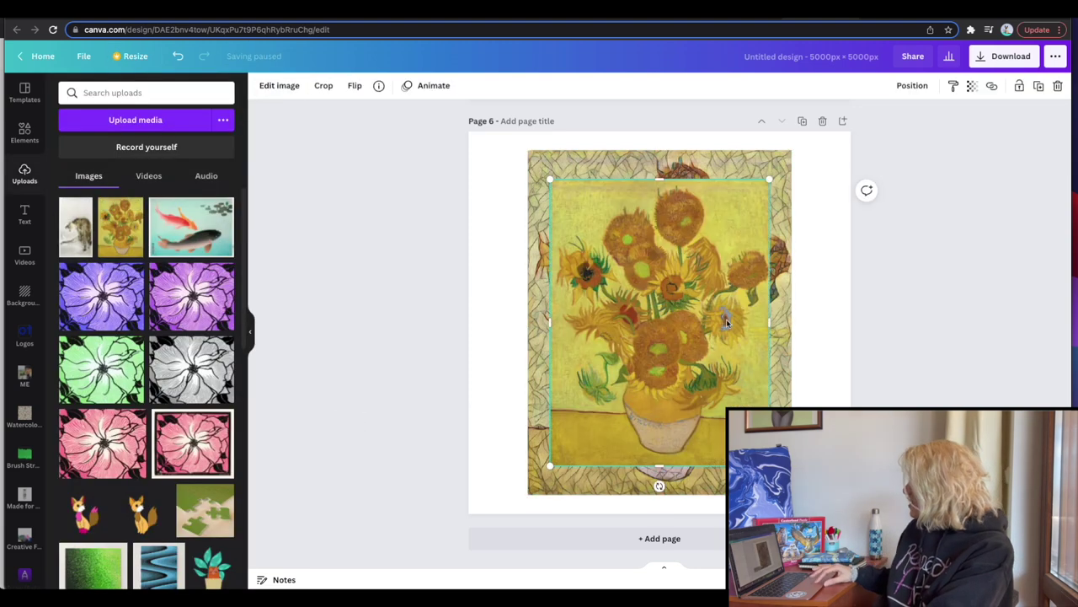
pyautogui.moveTo(726, 319); pyautogui.dragTo(597, 338)
pyautogui.moveTo(641, 197); pyautogui.dragTo(594, 296)
pyautogui.moveTo(493, 416); pyautogui.dragTo(529, 427)
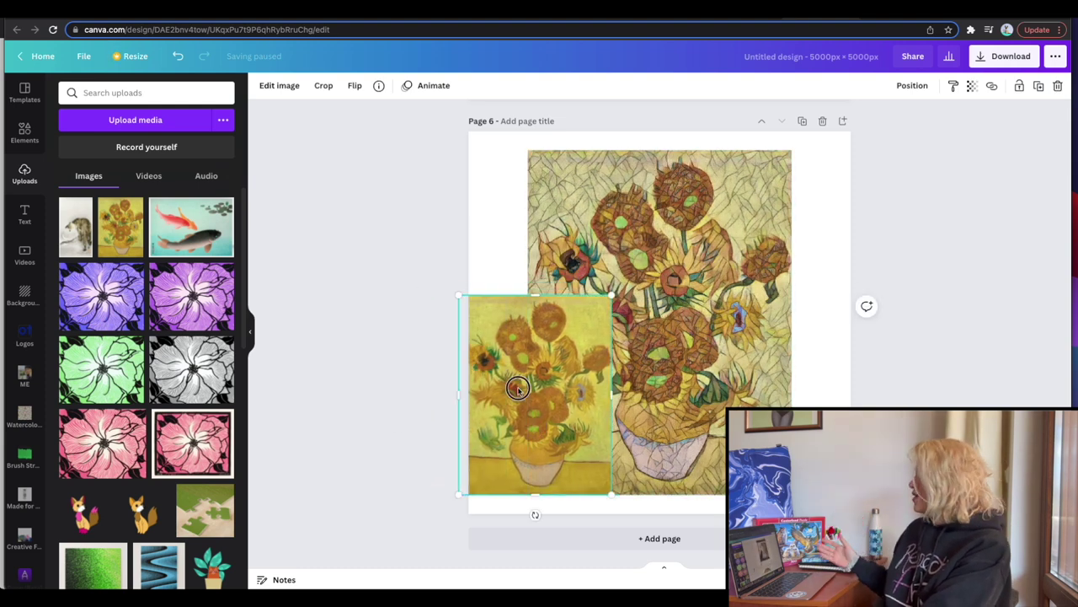
pyautogui.press('Delete')
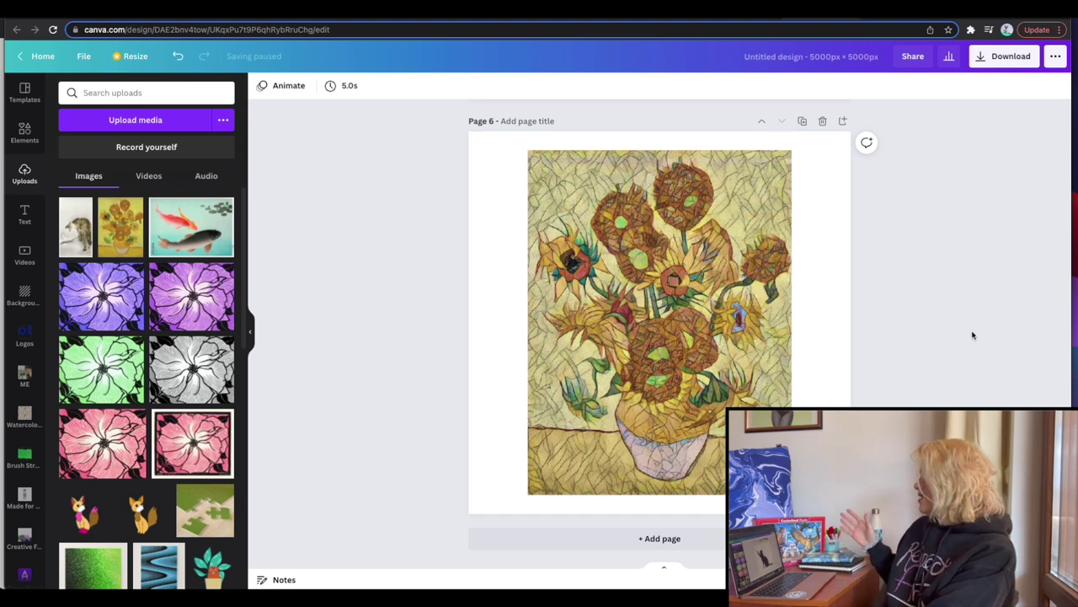
pyautogui.scroll(10, 972, 335)
pyautogui.scroll(15, 973, 335)
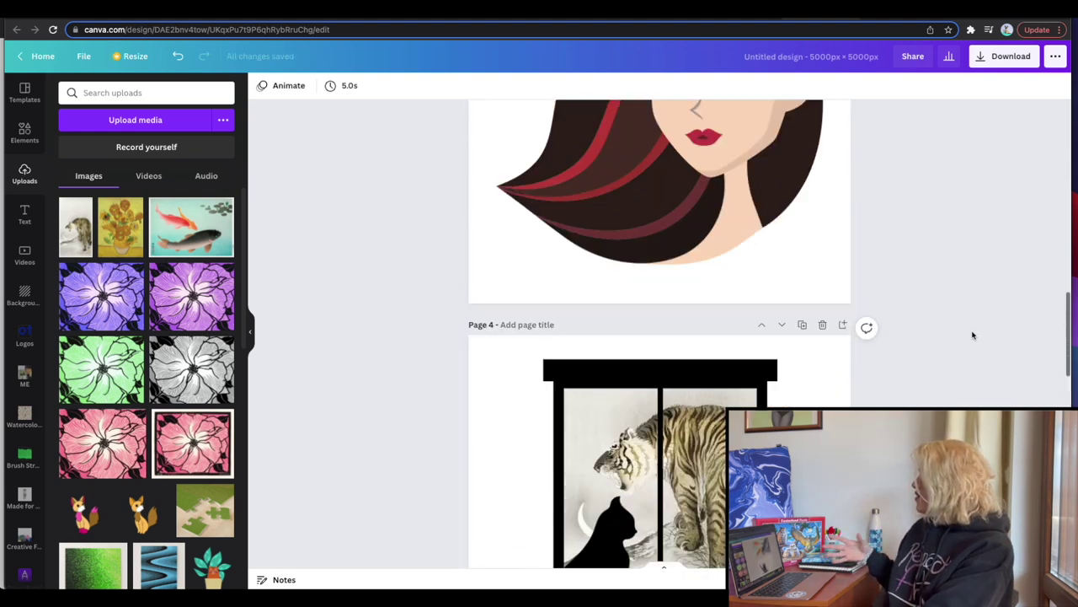
pyautogui.scroll(6, 972, 335)
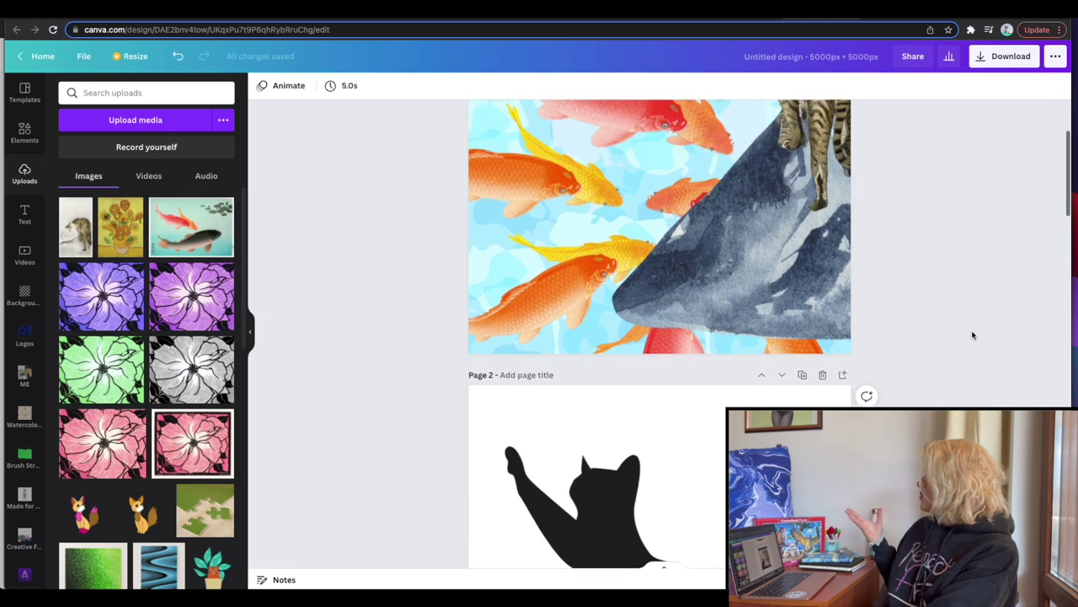
pyautogui.scroll(-20, 884, 225)
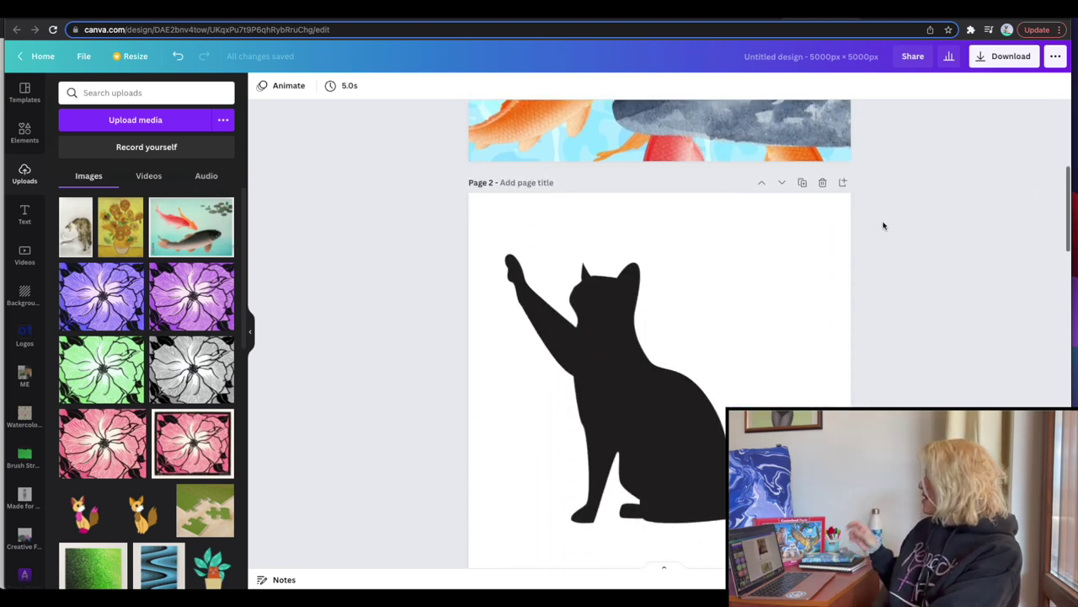
pyautogui.scroll(-12, 884, 225)
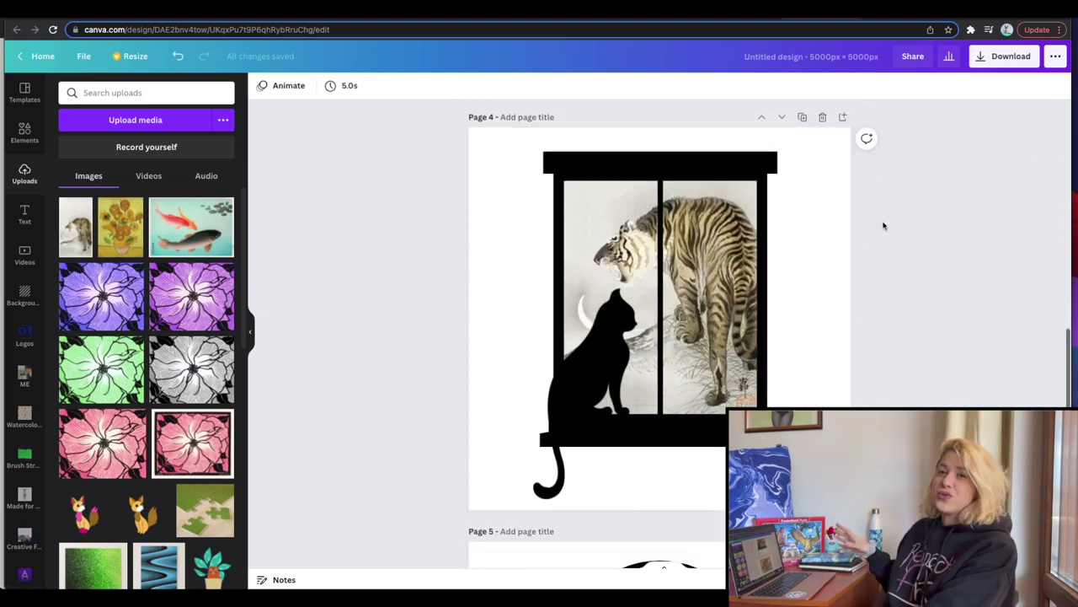
pyautogui.scroll(-4, 884, 225)
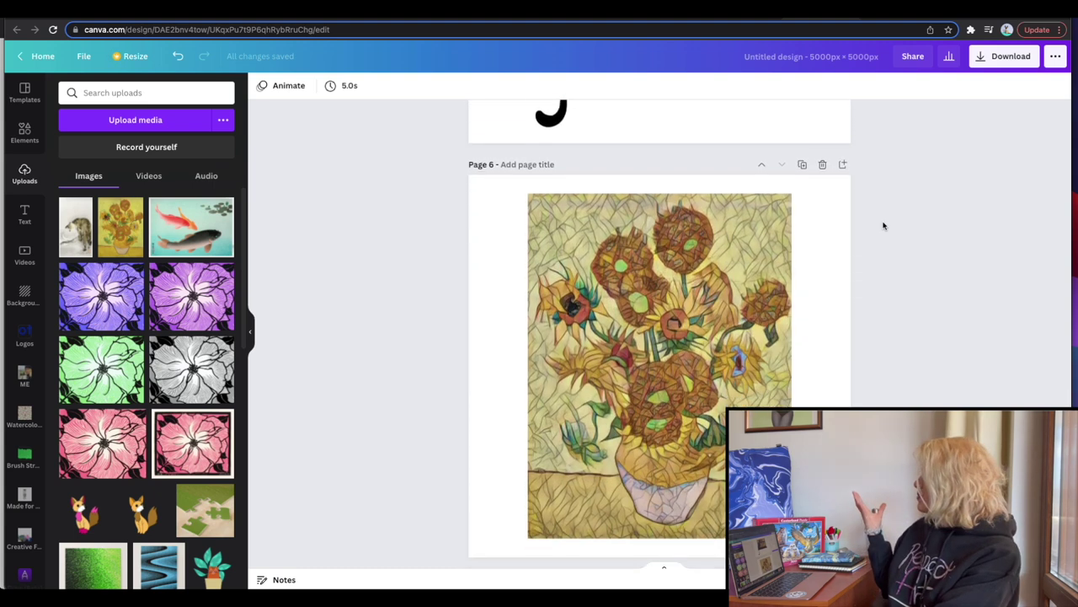
pyautogui.scroll(3, 884, 225)
pyautogui.click(1002, 56)
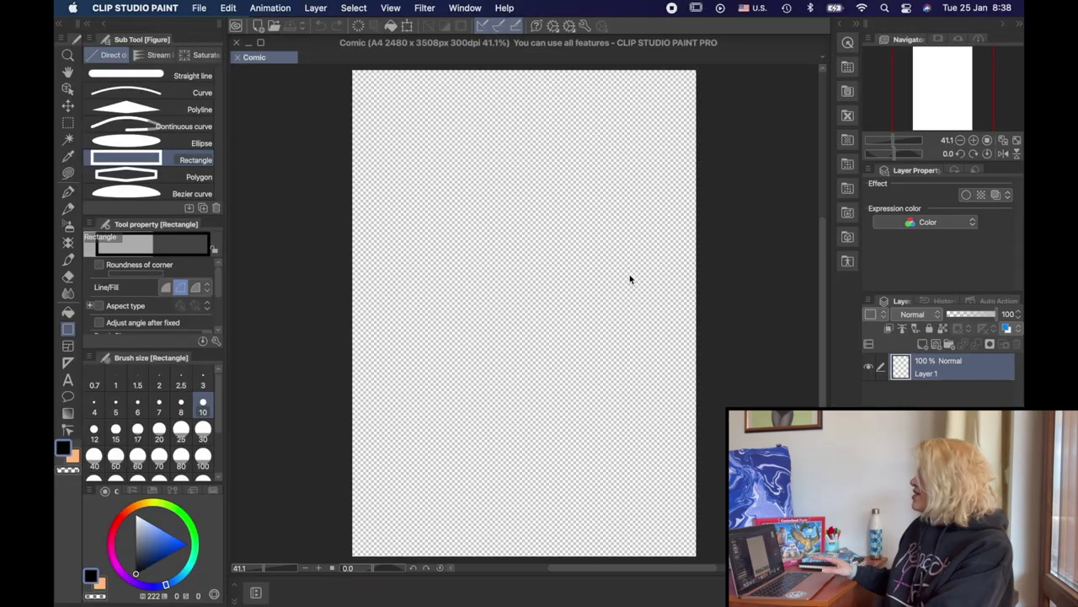
# - Unzip 'Untitled design (1).zip' from Downloads and open 2.png and 3.png in Clip Studio Paint
pyautogui.moveTo(320, 601)
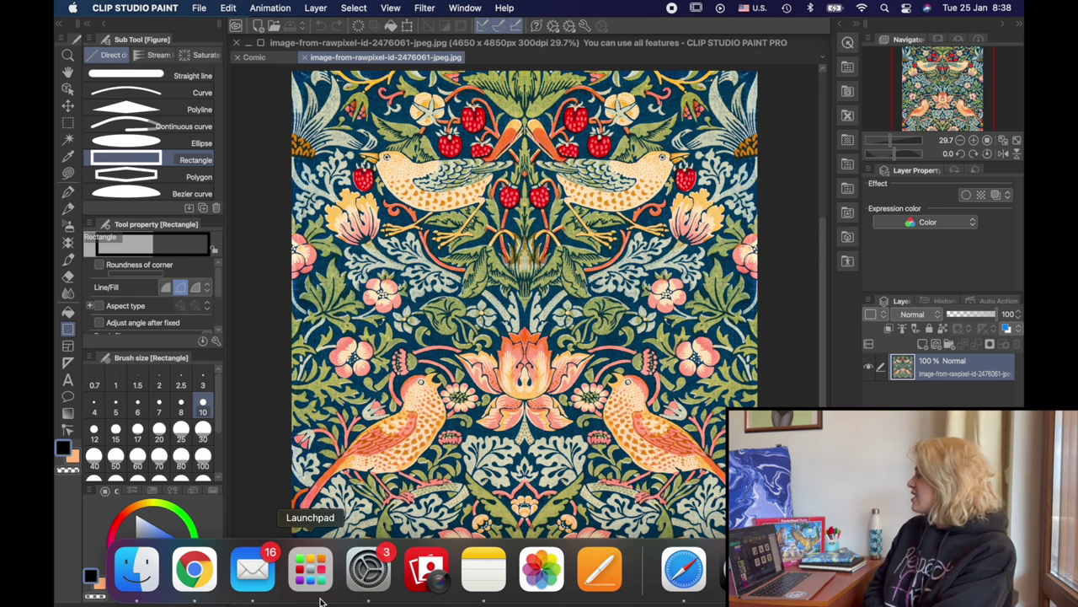
pyautogui.click(137, 571)
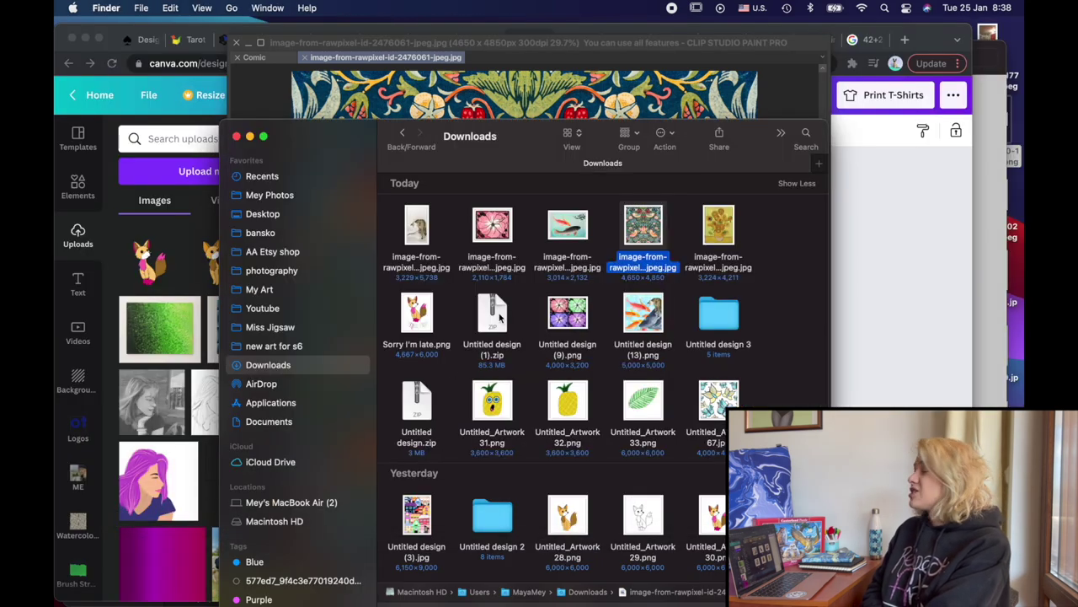
pyautogui.click(495, 316)
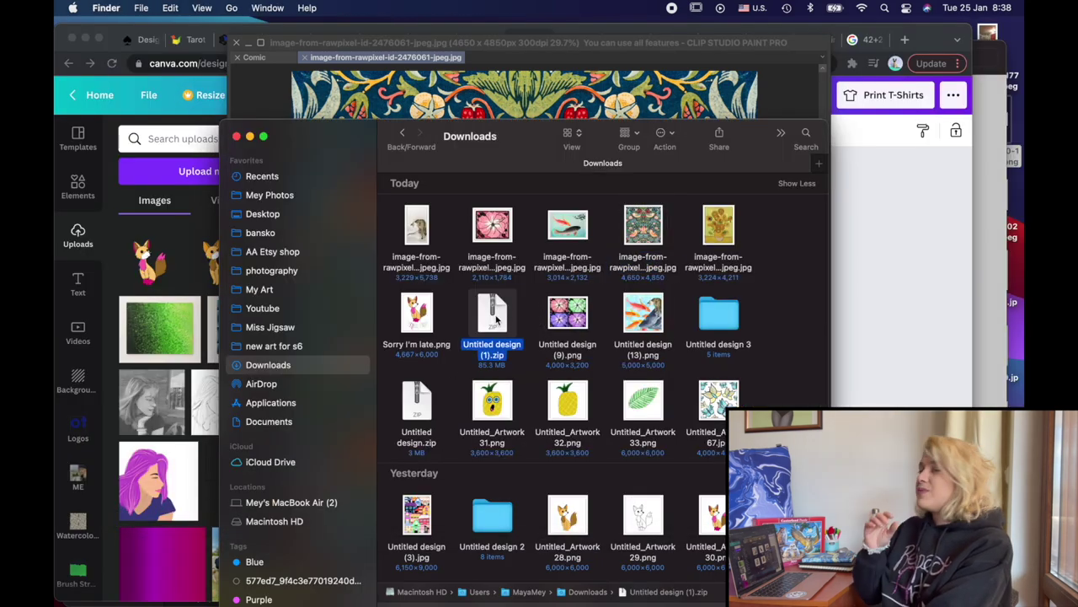
pyautogui.doubleClick(495, 316)
pyautogui.doubleClick(494, 319)
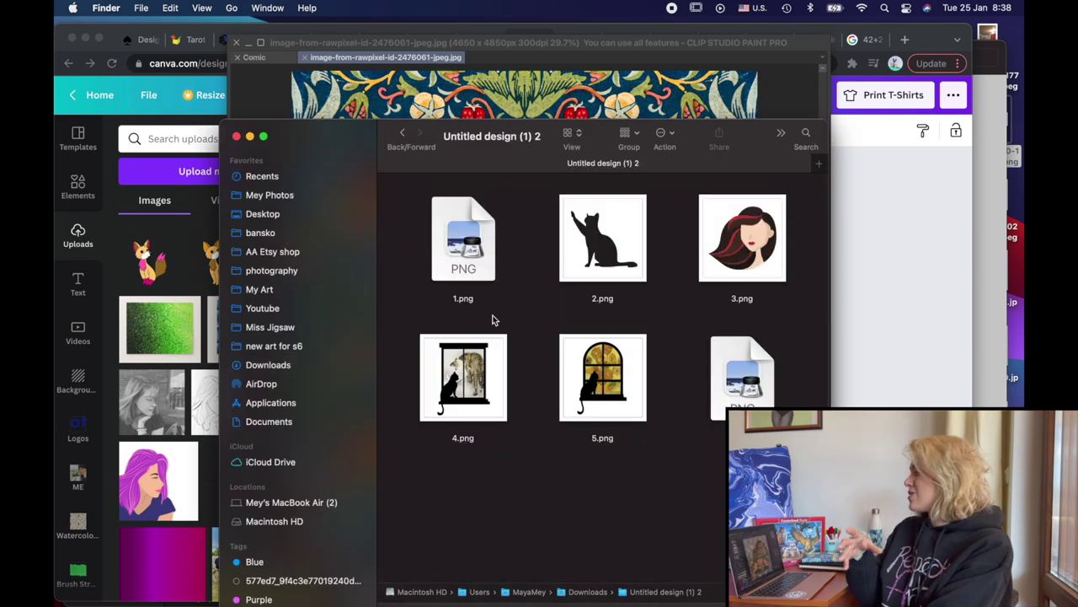
pyautogui.moveTo(700, 258); pyautogui.dragTo(624, 253)
pyautogui.press('super+o')
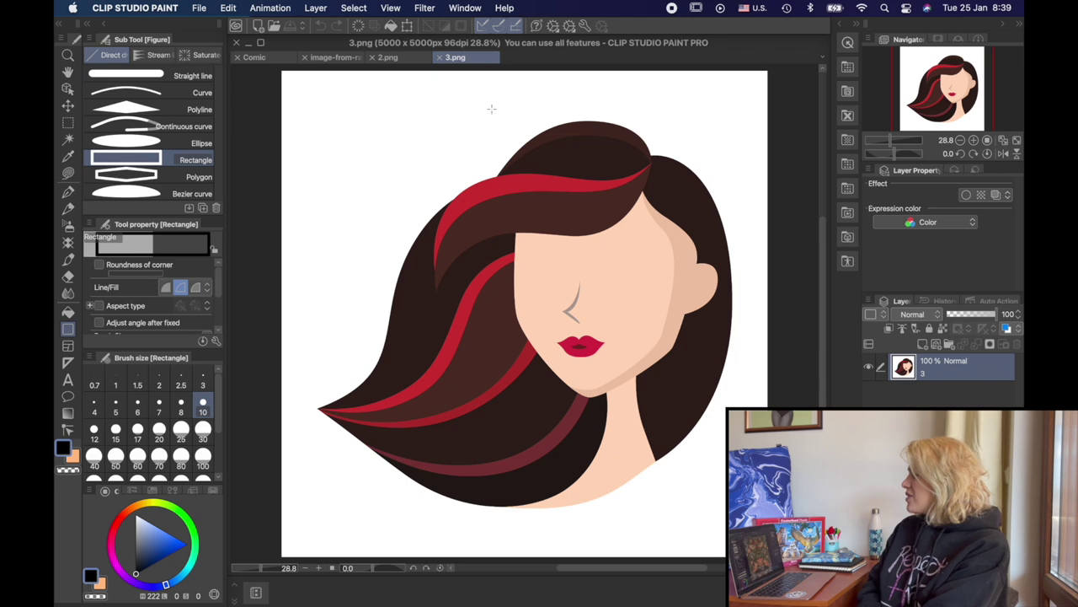
# - Copy the Strawberry Thieves pattern and paste it into the 2.png cat document
pyautogui.click(407, 58)
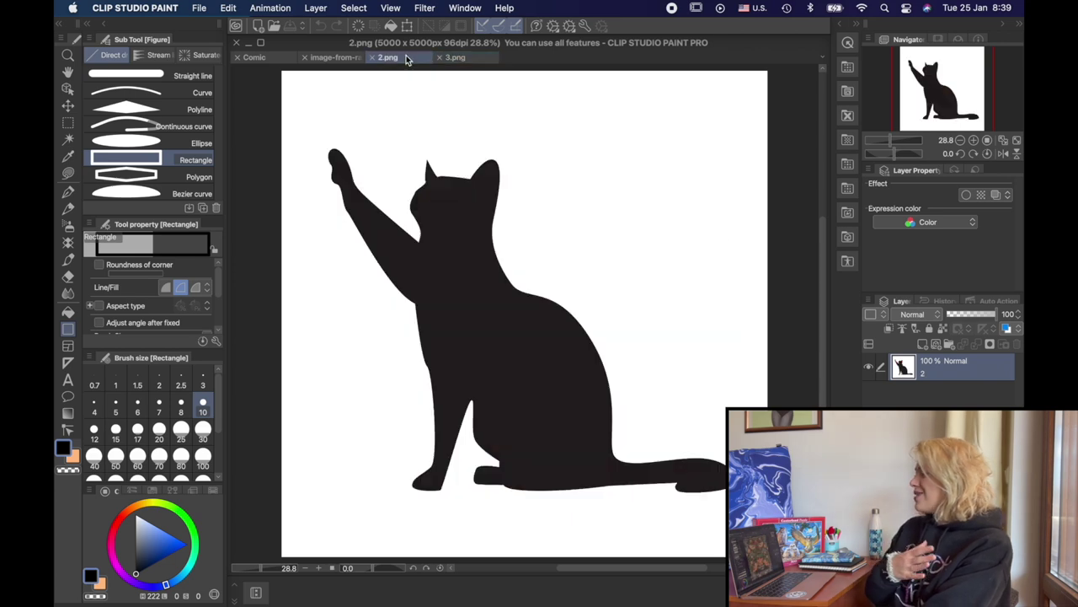
pyautogui.click(337, 58)
pyautogui.press('super+c')
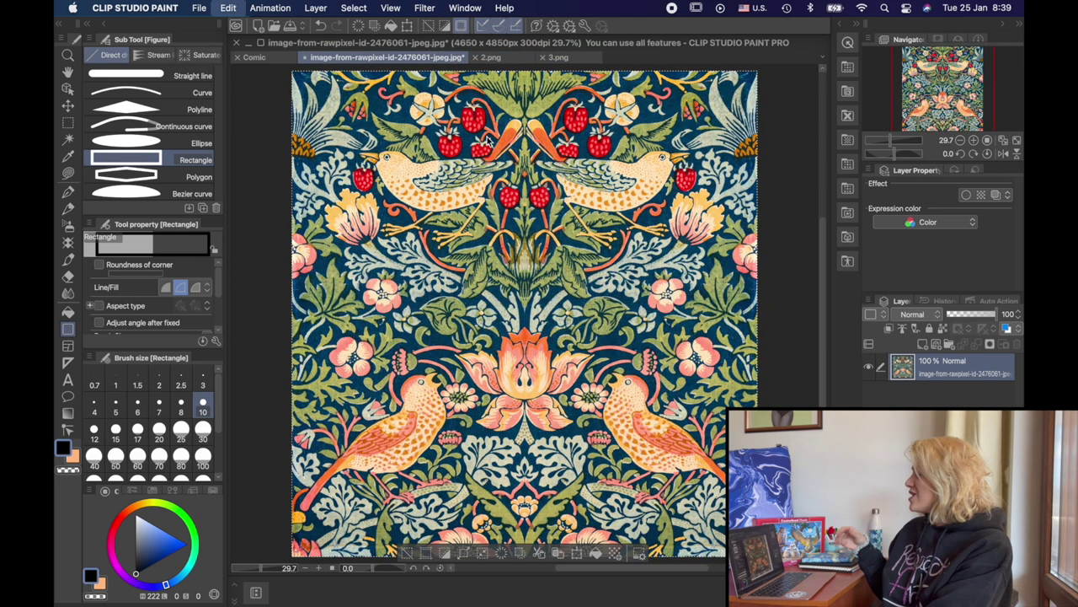
pyautogui.hotkey('ctrl', 'Tab')
pyautogui.press('super+v')
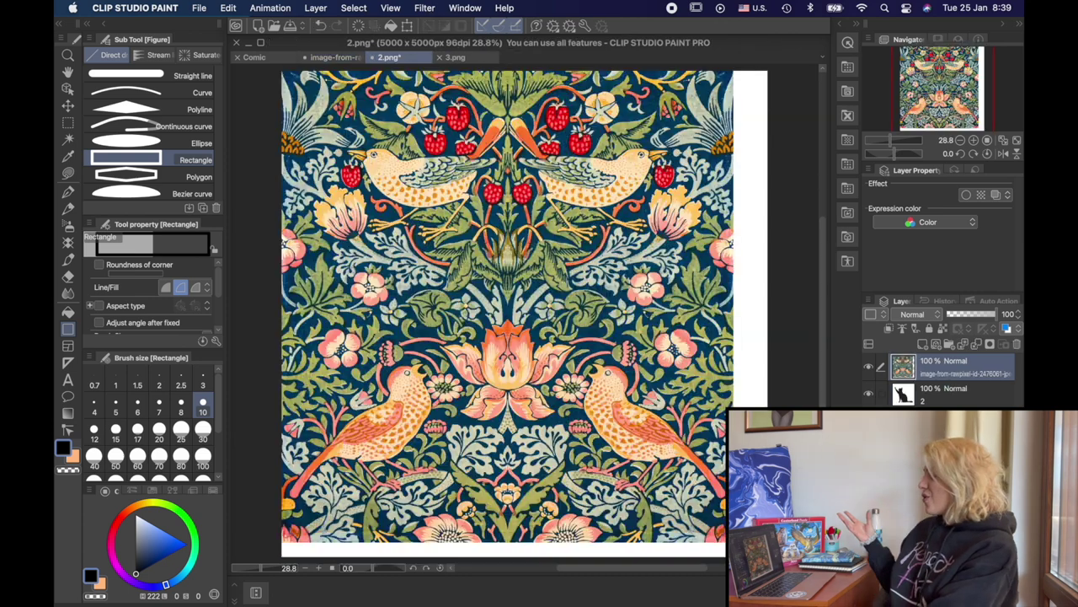
# - Move the pattern layer beneath the cat layer and fill the cat shape so the pattern shows
pyautogui.click(69, 89)
pyautogui.moveTo(570, 194)
pyautogui.mouseDown()
pyautogui.moveTo(618, 236)
pyautogui.moveTo(585, 205)
pyautogui.mouseUp()
pyautogui.moveTo(938, 372); pyautogui.dragTo(935, 399)
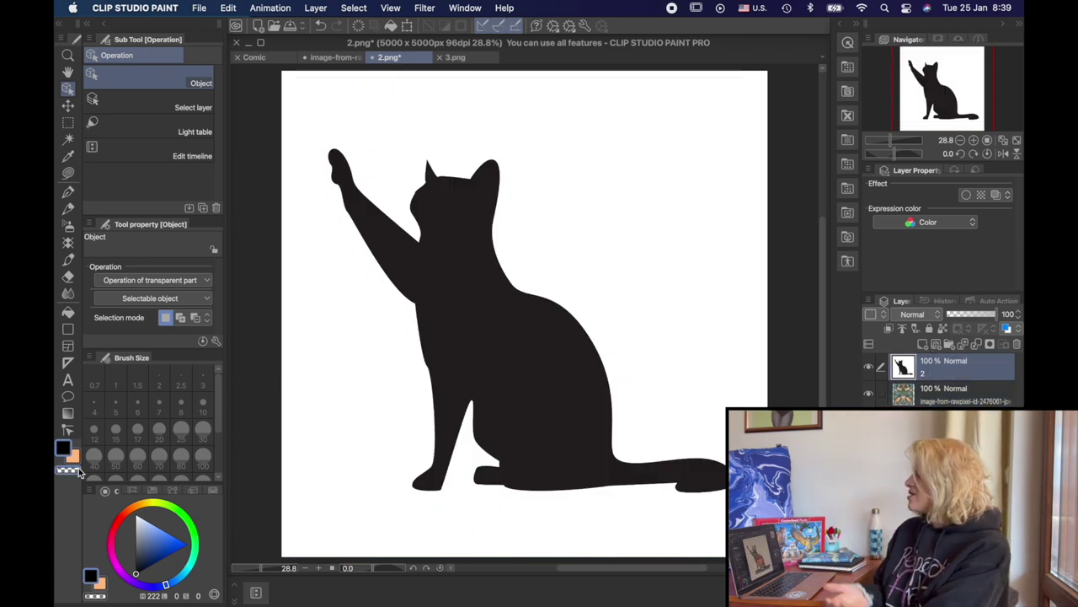
pyautogui.click(72, 312)
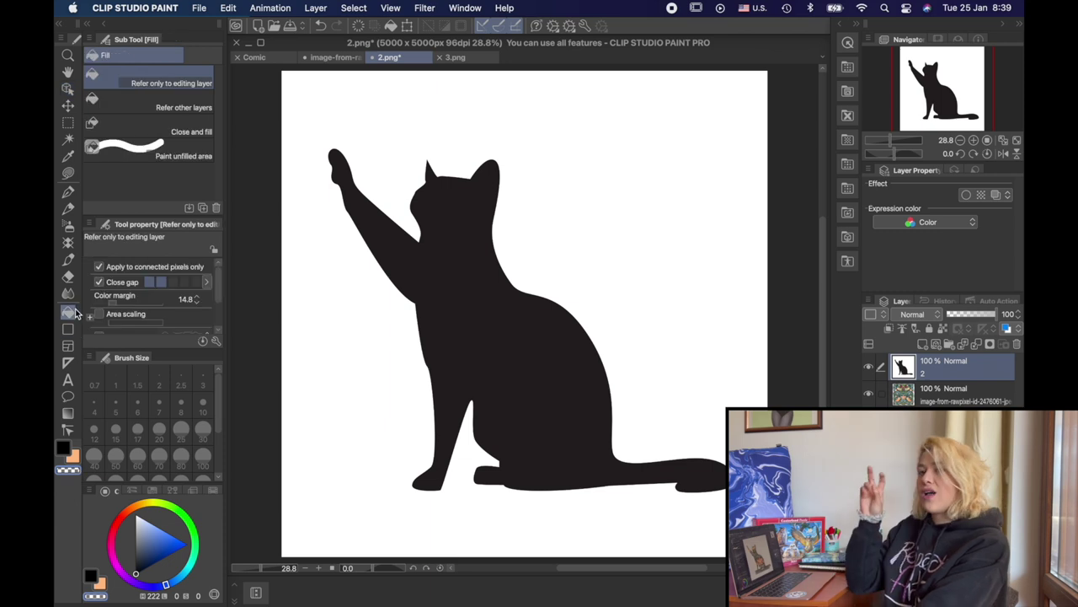
pyautogui.click(516, 355)
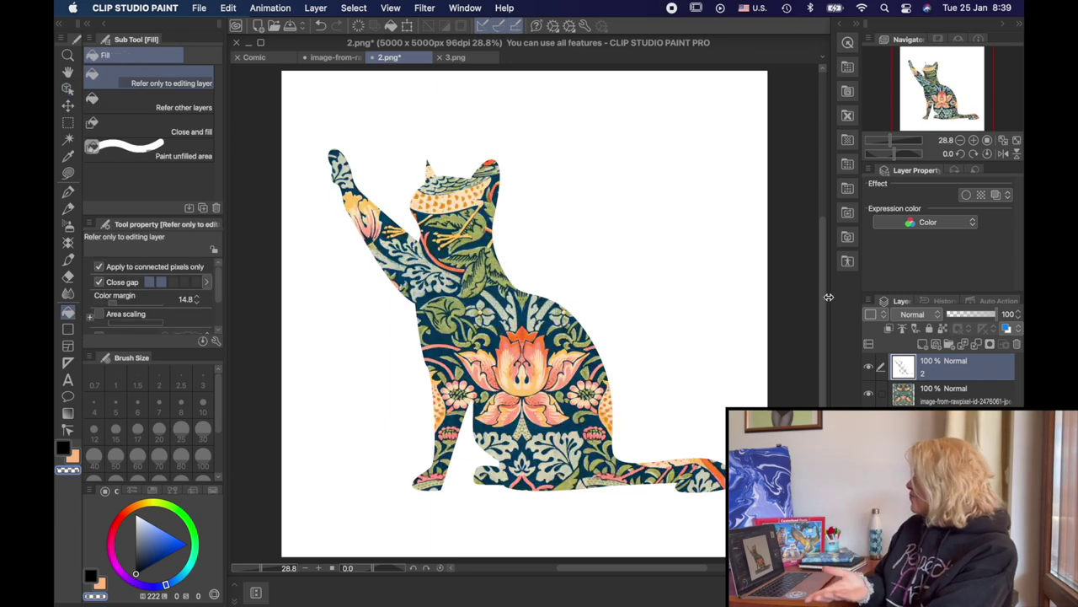
# - Drag the pattern layer with the Object tool until it fills the whole cat, tail included
pyautogui.click(936, 391)
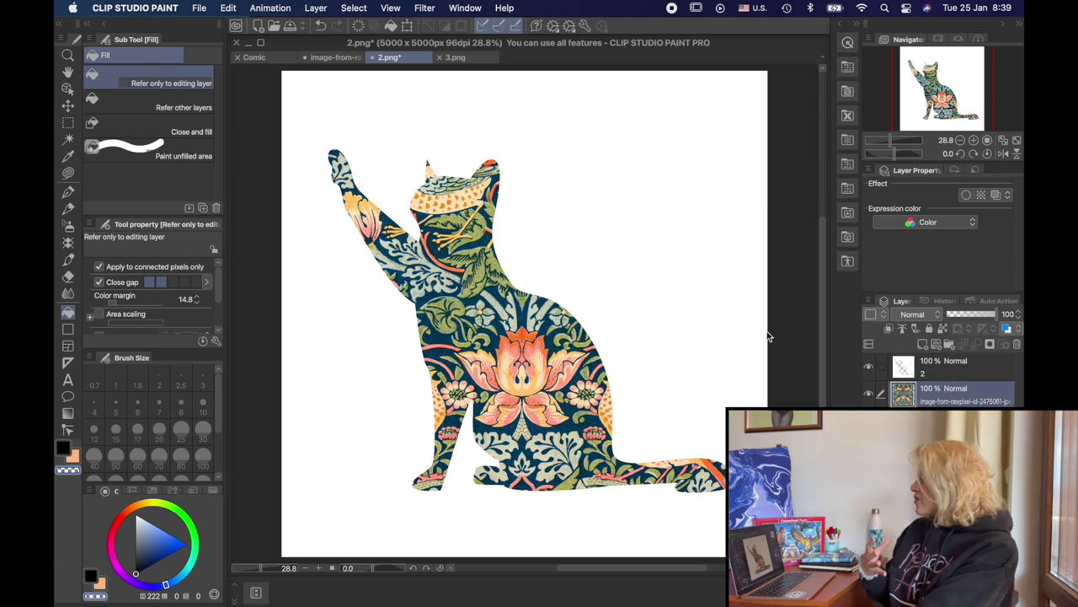
pyautogui.click(68, 89)
pyautogui.moveTo(495, 337); pyautogui.dragTo(460, 346)
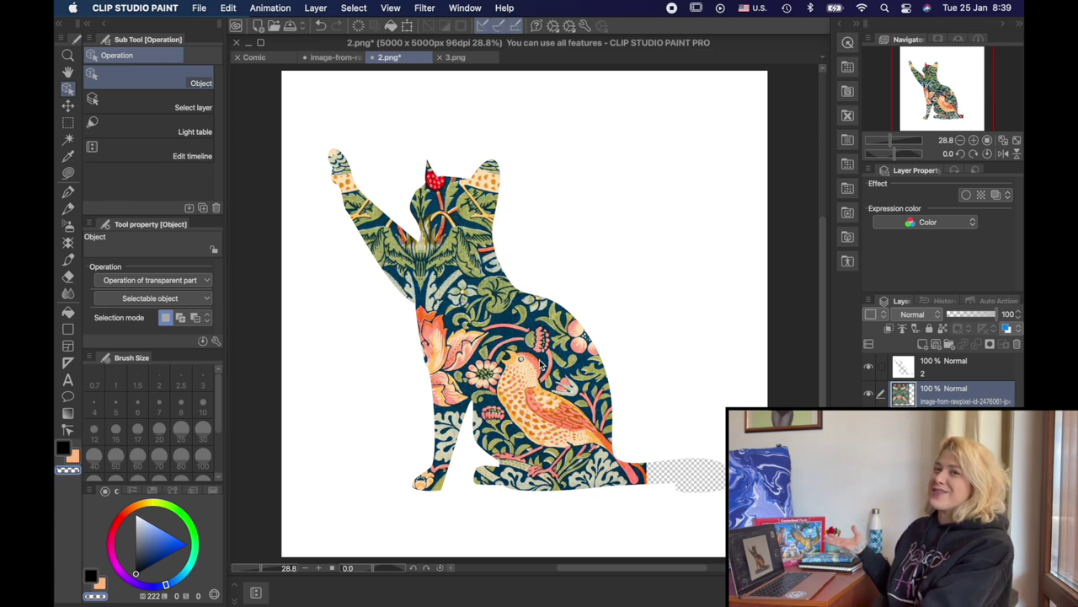
pyautogui.moveTo(536, 356)
pyautogui.mouseDown()
pyautogui.moveTo(563, 357)
pyautogui.moveTo(534, 355)
pyautogui.mouseUp()
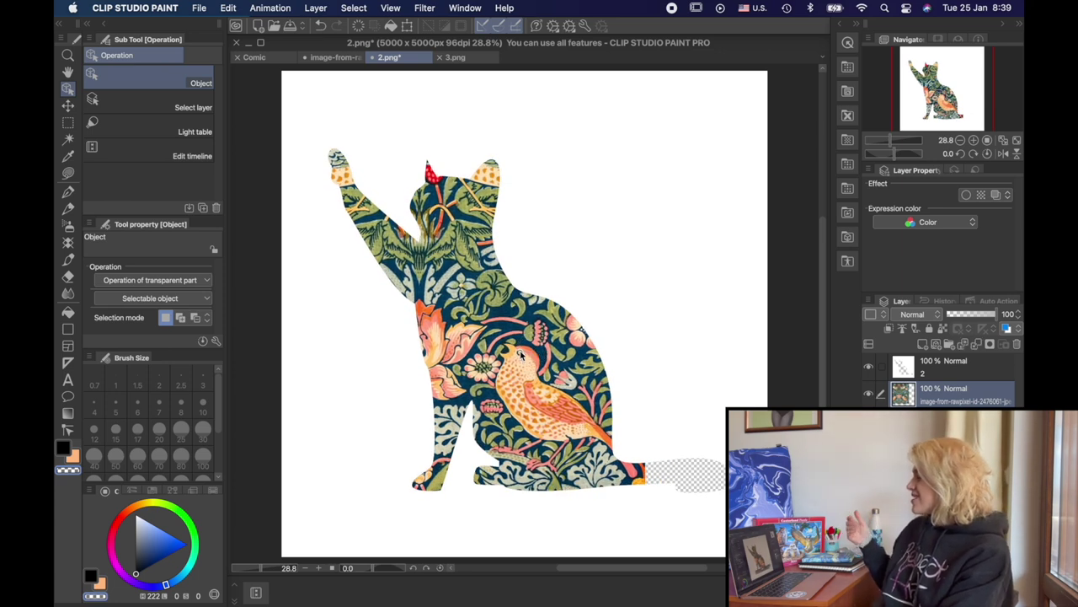
pyautogui.moveTo(506, 353); pyautogui.dragTo(703, 359)
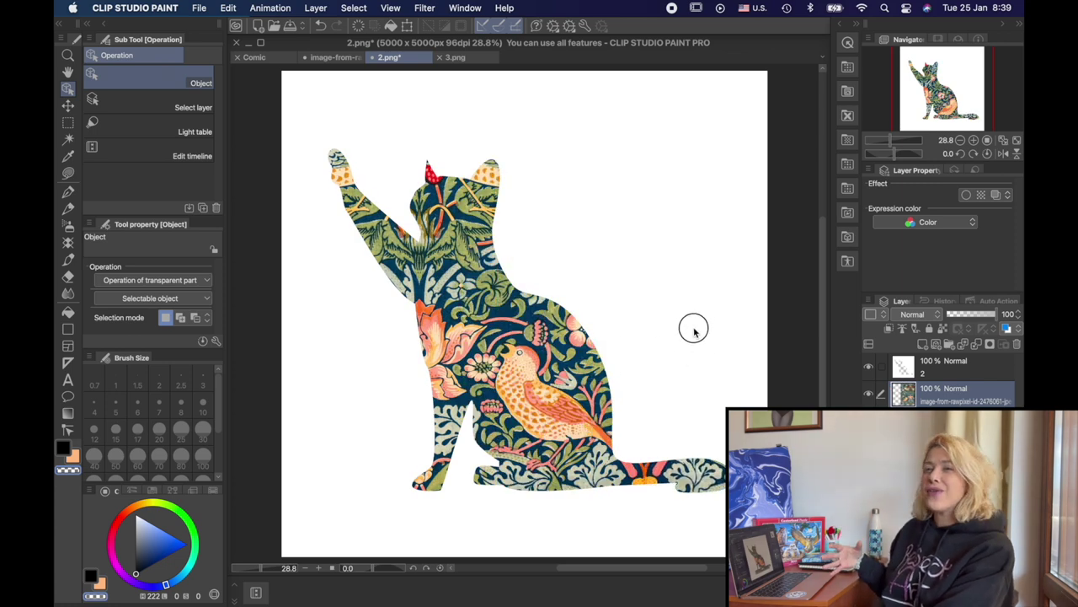
pyautogui.moveTo(693, 330); pyautogui.dragTo(694, 334)
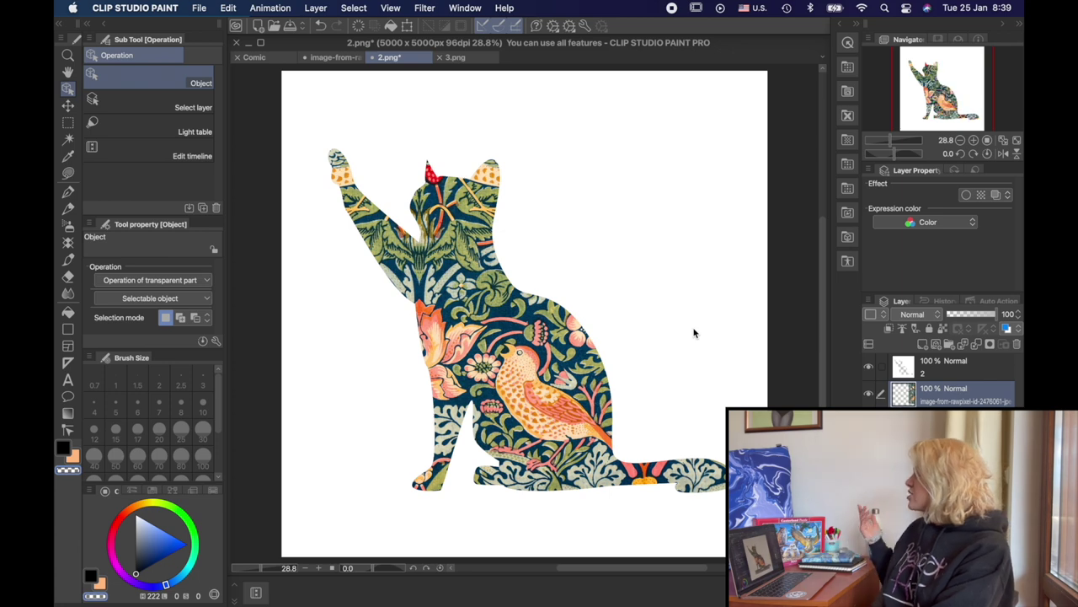
pyautogui.click(927, 369)
# - Merge the cat layer with the pattern below and fill the white background with transparency
pyautogui.rightClick(927, 368)
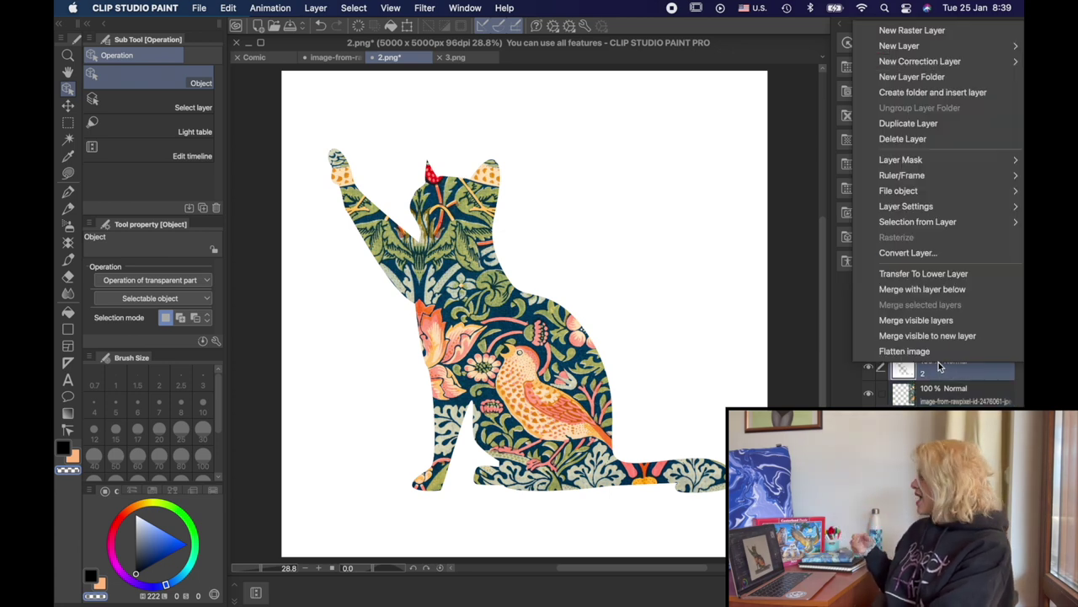
pyautogui.click(918, 287)
pyautogui.press('g')
pyautogui.click(645, 160)
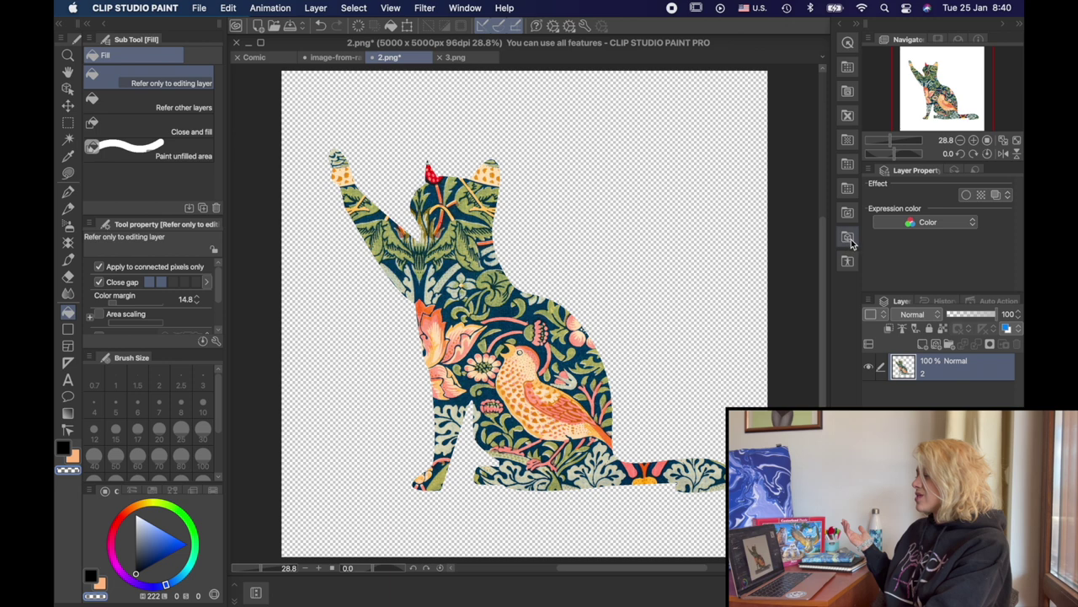
# - Turn on the cat layer's border effect and add a blue-filled layer beneath it
pyautogui.click(966, 196)
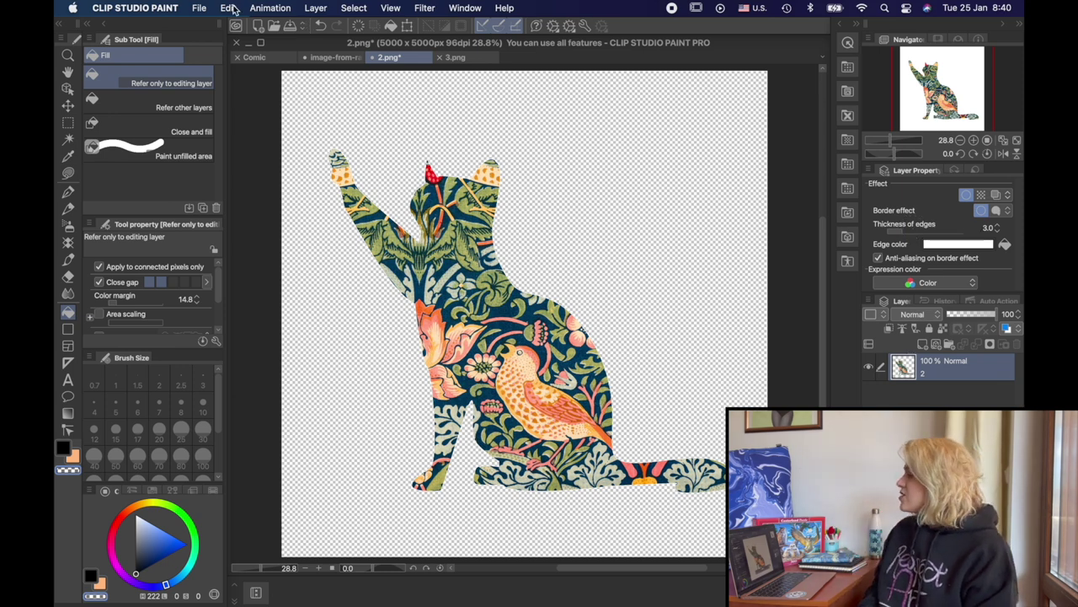
pyautogui.click(315, 8)
pyautogui.click(325, 25)
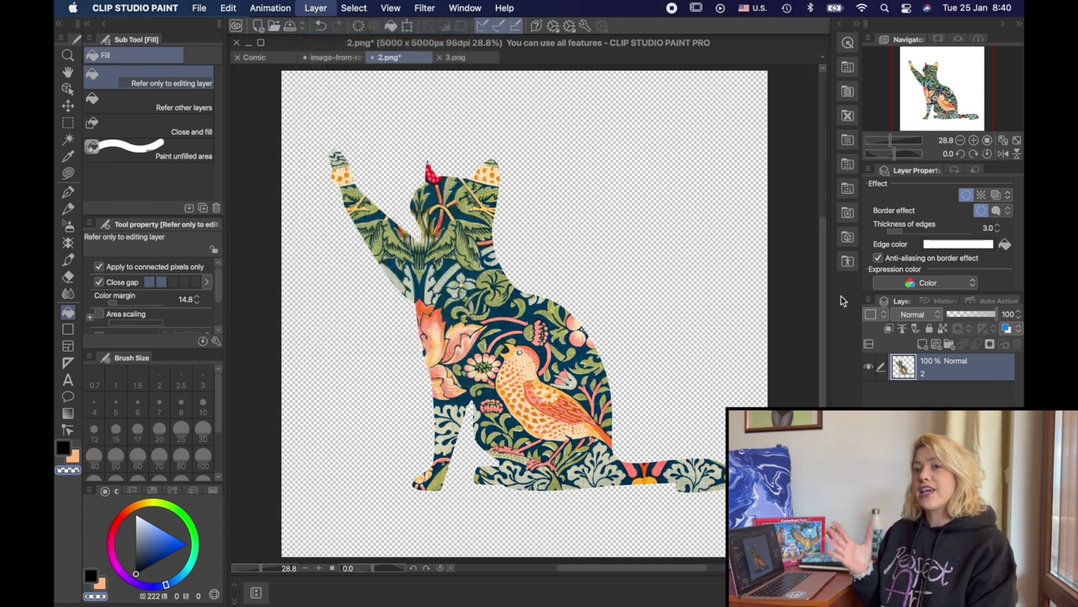
pyautogui.click(154, 533)
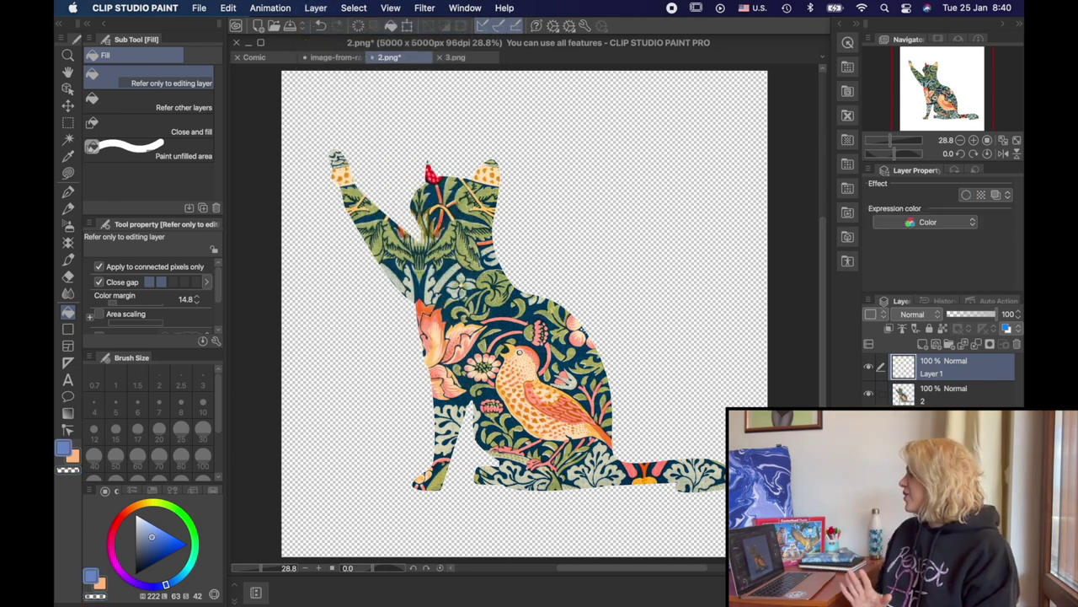
pyautogui.click(741, 438)
pyautogui.moveTo(932, 374); pyautogui.dragTo(932, 399)
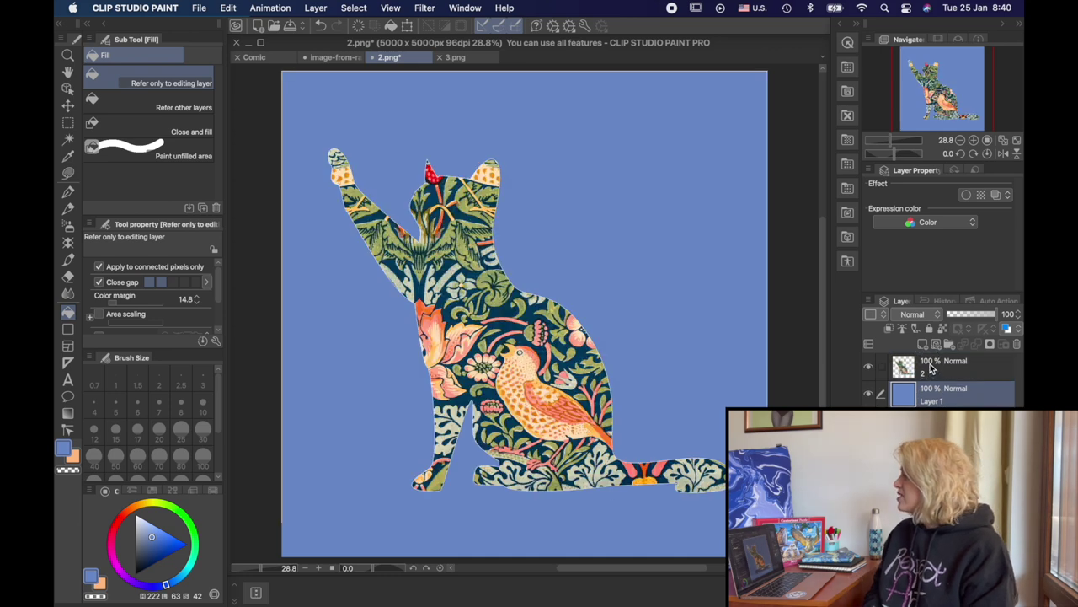
# - Thicken the cat's white border to 30.6 and hide the blue background layer
pyautogui.click(932, 367)
pyautogui.moveTo(903, 238); pyautogui.dragTo(936, 239)
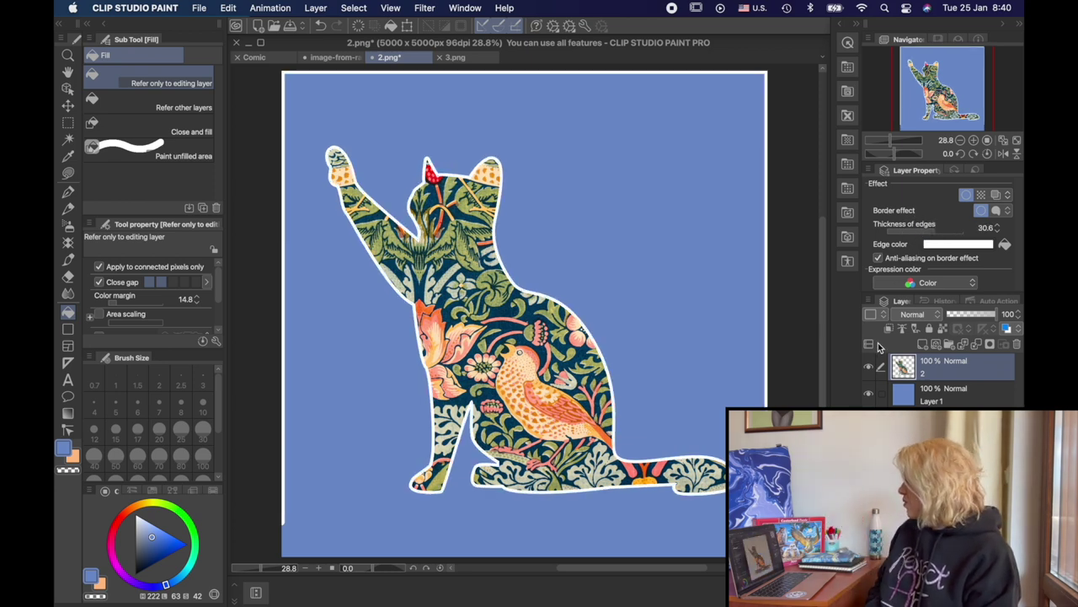
pyautogui.click(872, 399)
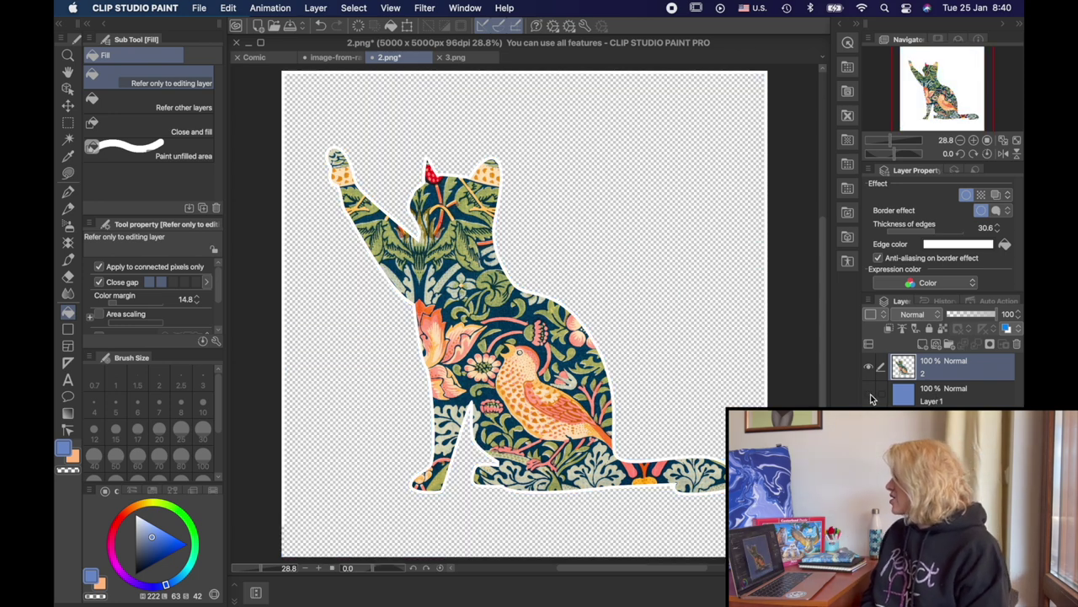
# - Open the exported 2.png in Preview and select a tight rectangle around the cat
pyautogui.click(872, 399)
pyautogui.click(872, 394)
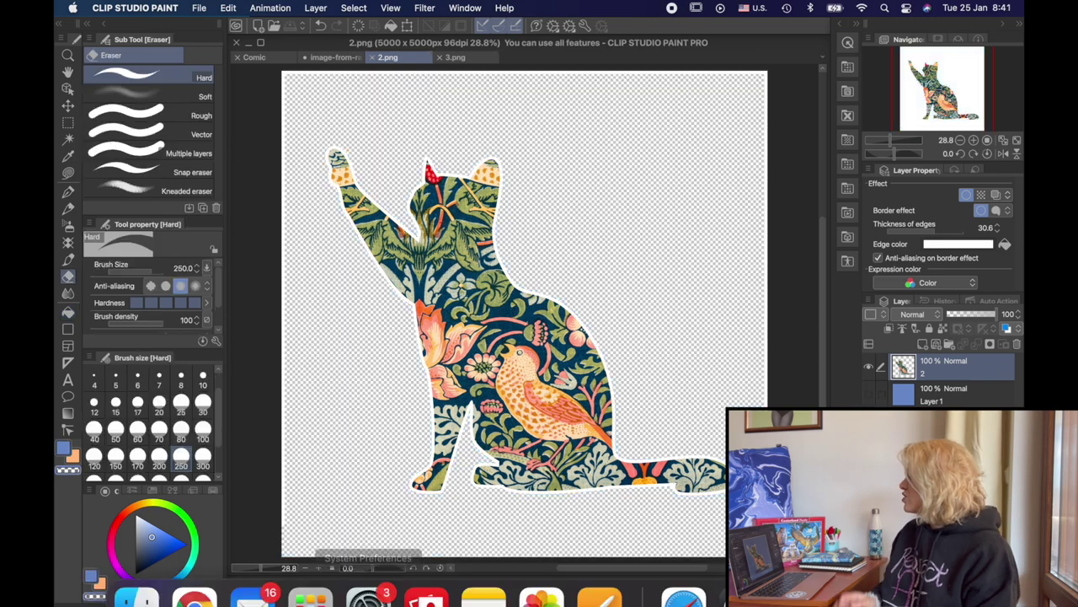
pyautogui.click(137, 570)
pyautogui.doubleClick(602, 237)
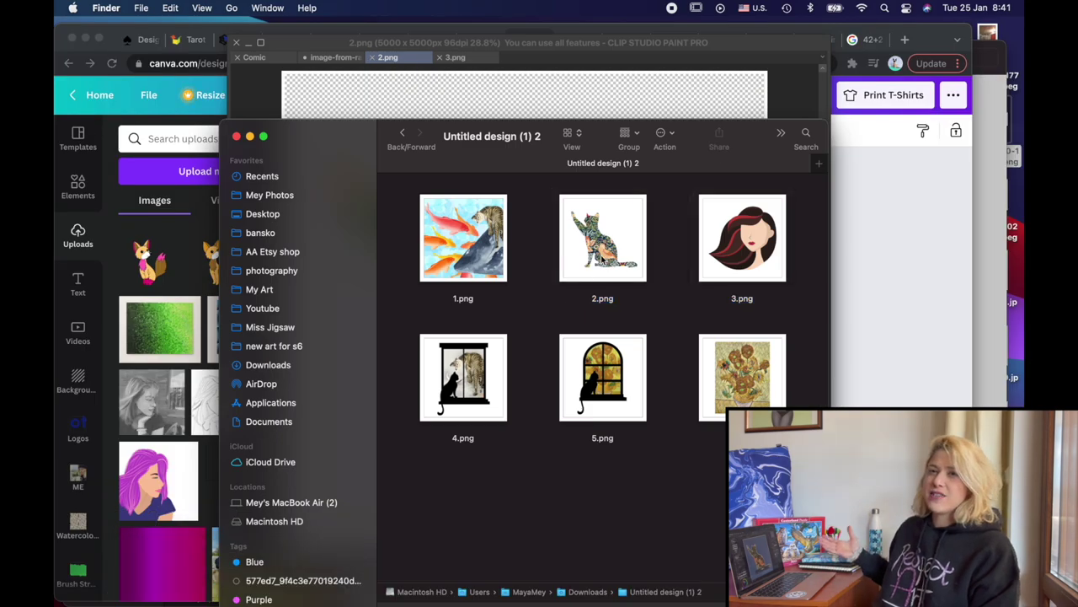
pyautogui.moveTo(147, 164); pyautogui.dragTo(504, 487)
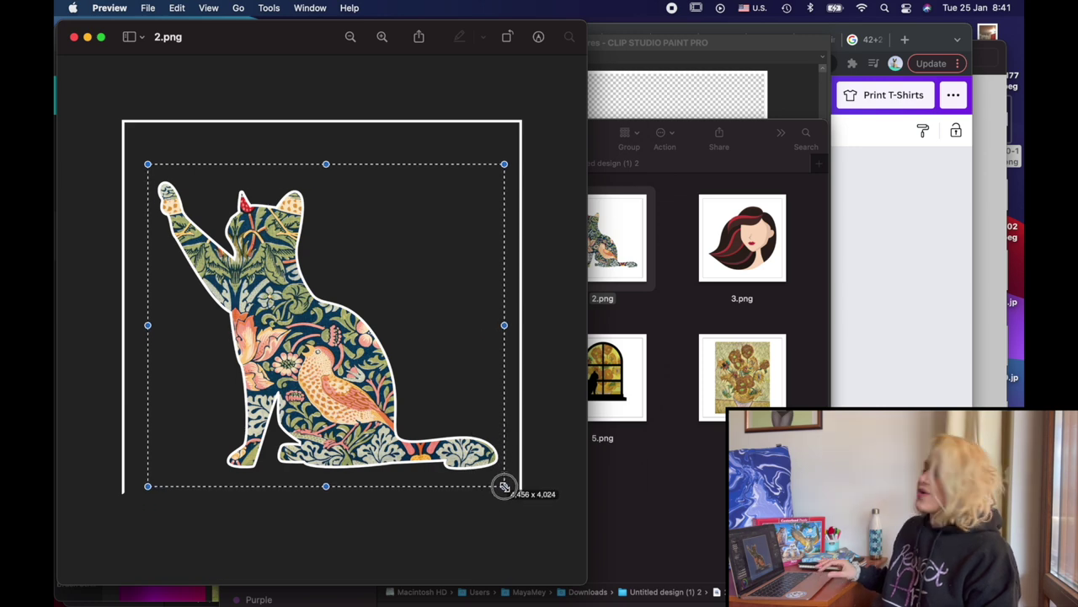
# - Crop 2.png to the selection, close Preview, and close the 2.png document
pyautogui.click(539, 37)
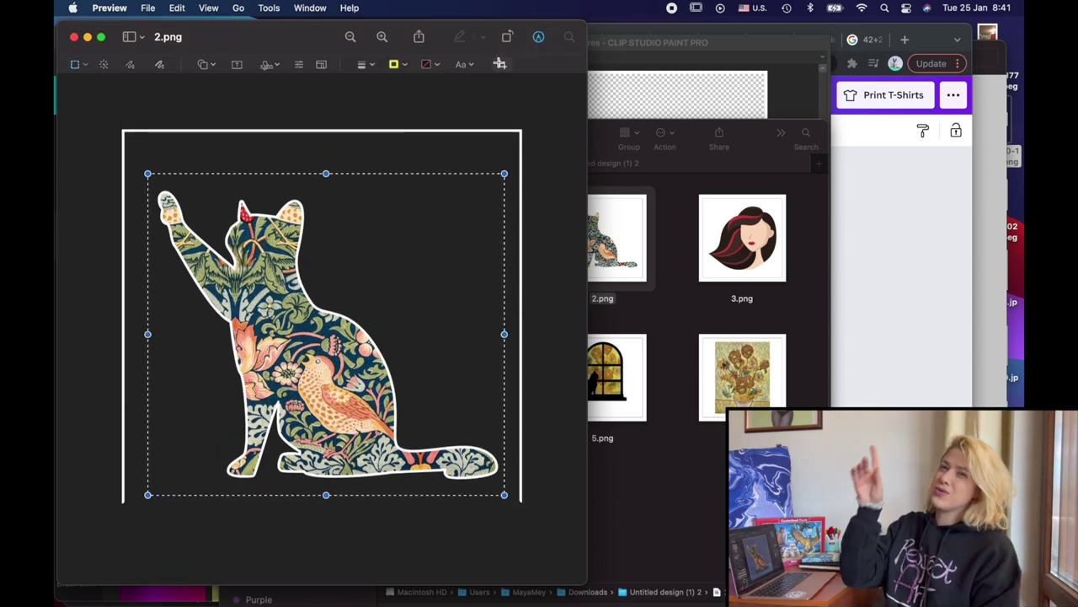
pyautogui.click(502, 64)
pyautogui.click(74, 39)
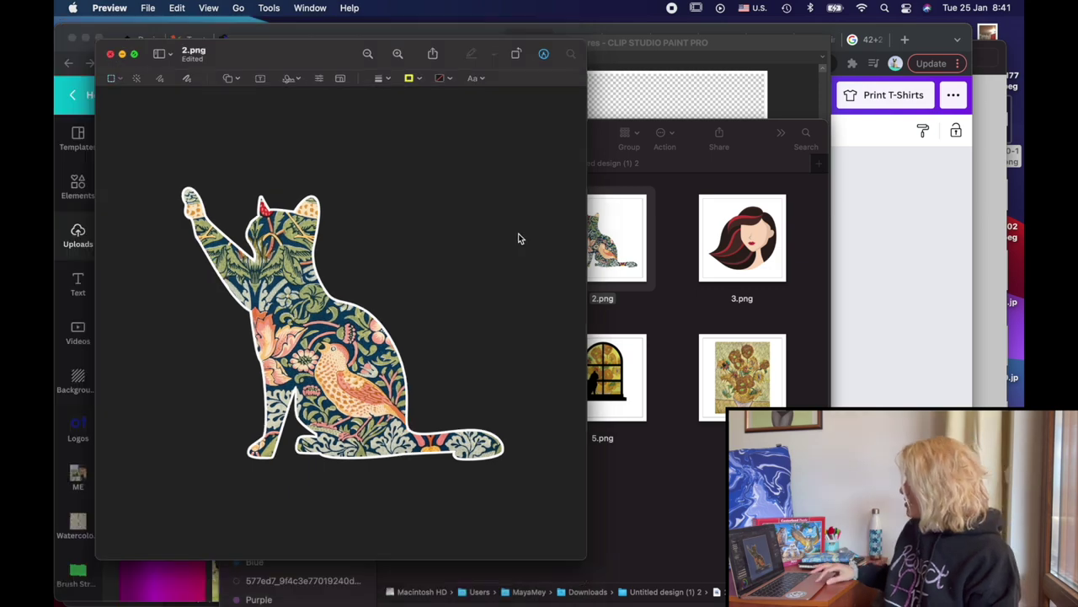
pyautogui.click(637, 108)
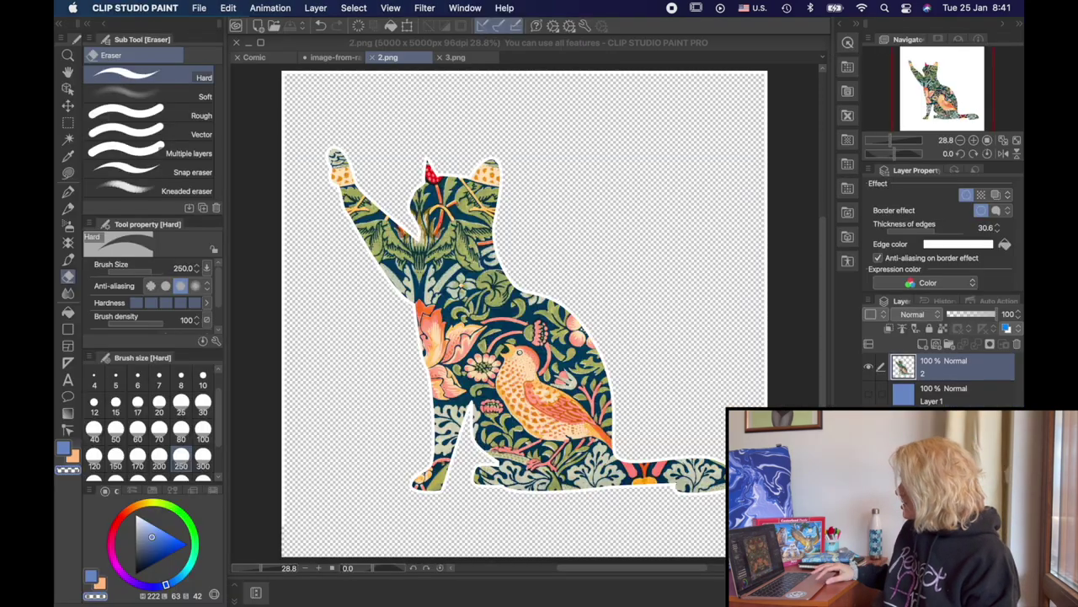
pyautogui.click(369, 57)
# - Paste the strawberry pattern into 3.png, placed below the portrait layer
pyautogui.click(331, 57)
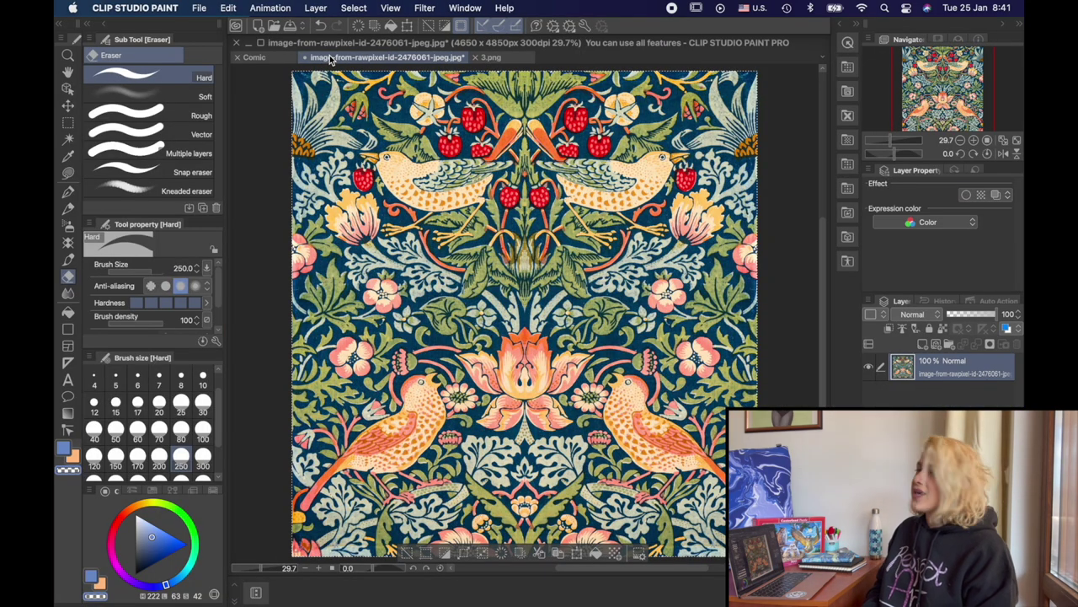
pyautogui.click(490, 57)
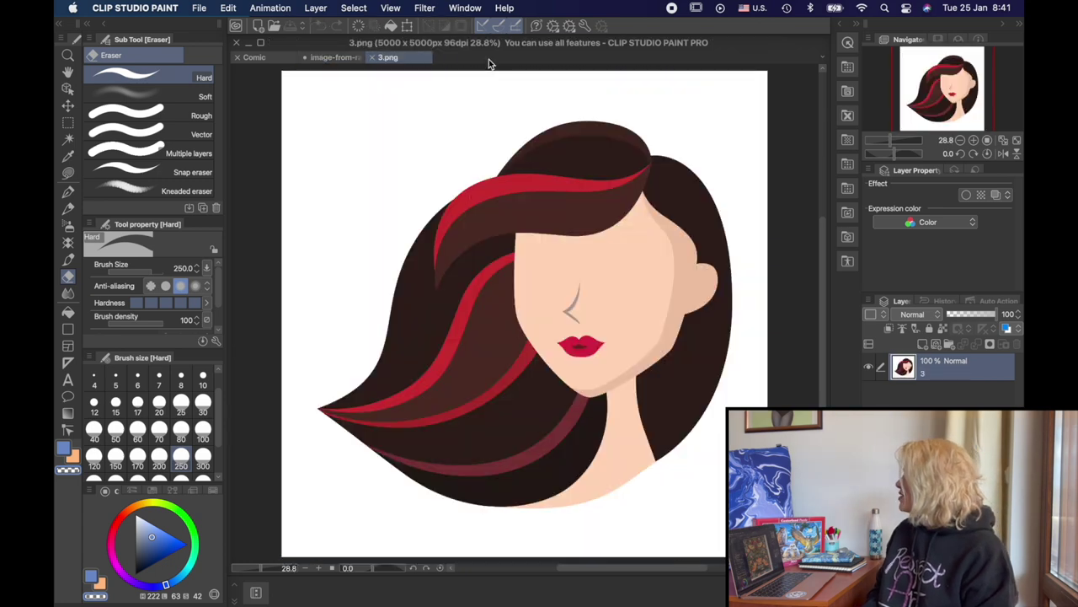
pyautogui.press('super+v')
pyautogui.press('o')
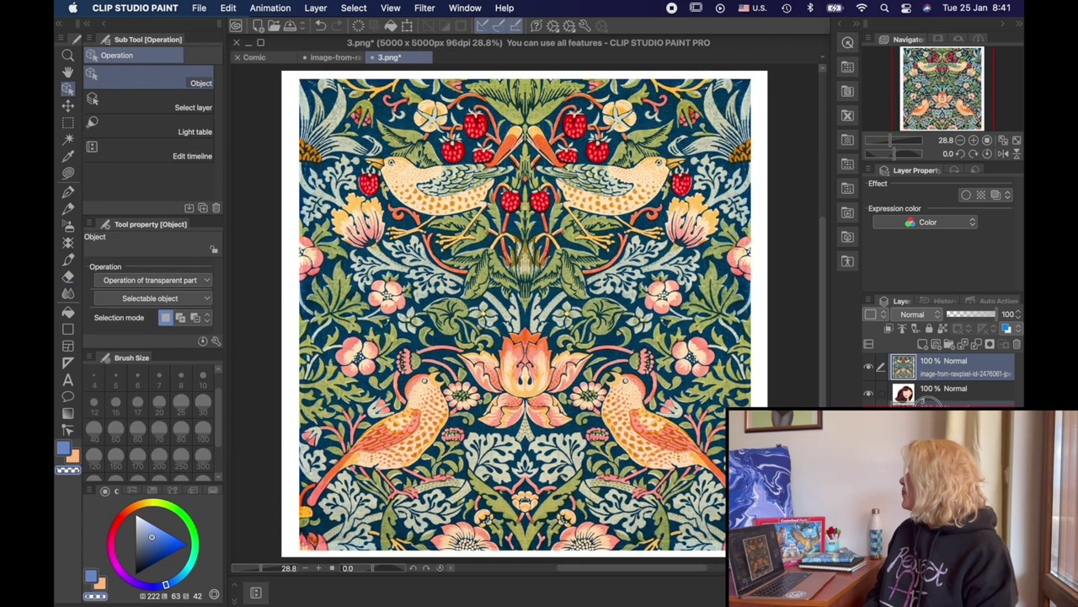
pyautogui.moveTo(927, 393); pyautogui.dragTo(932, 371)
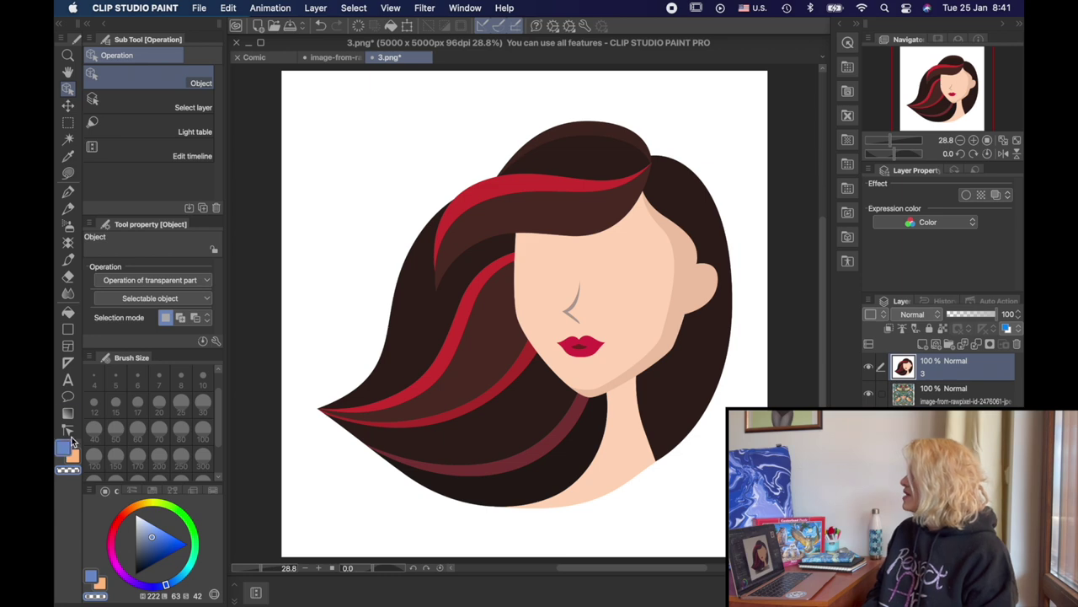
# - Fill the portrait's dark hair areas with transparent so the pattern shows through
pyautogui.click(67, 312)
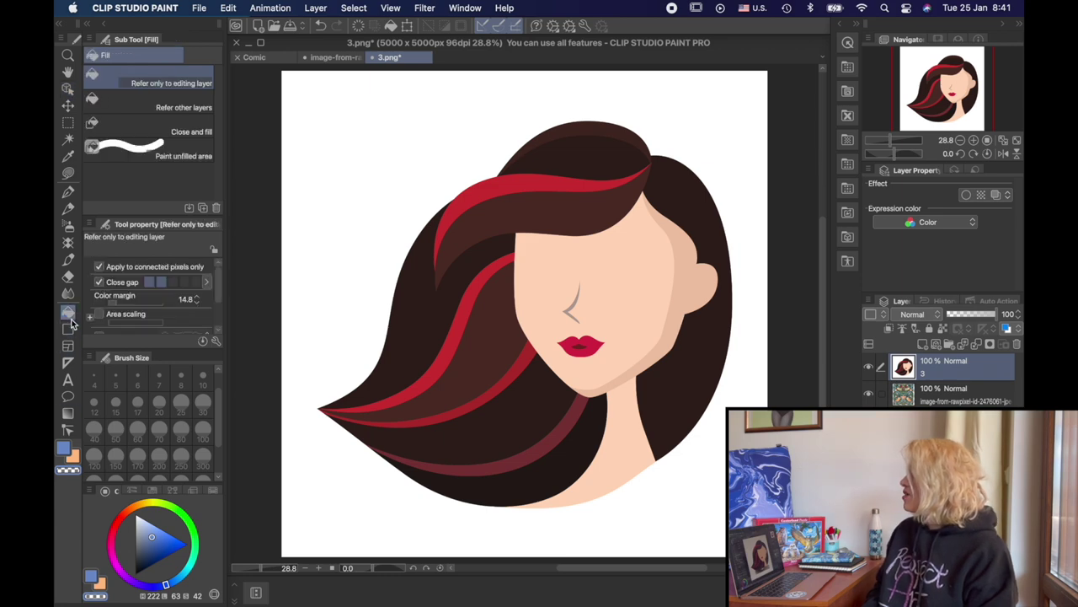
pyautogui.click(435, 327)
pyautogui.click(482, 343)
pyautogui.click(536, 417)
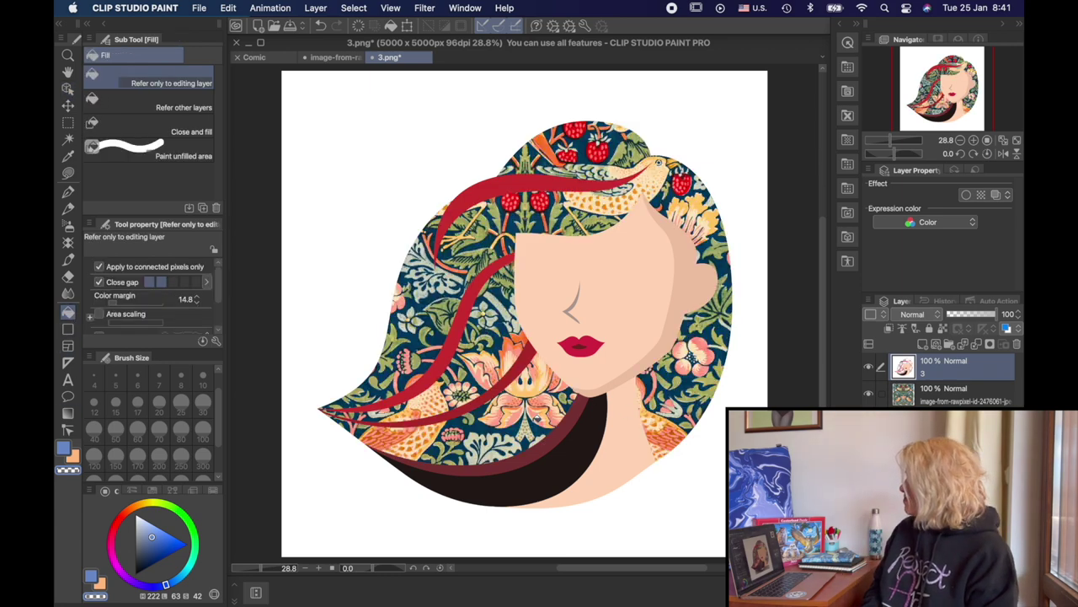
pyautogui.click(575, 456)
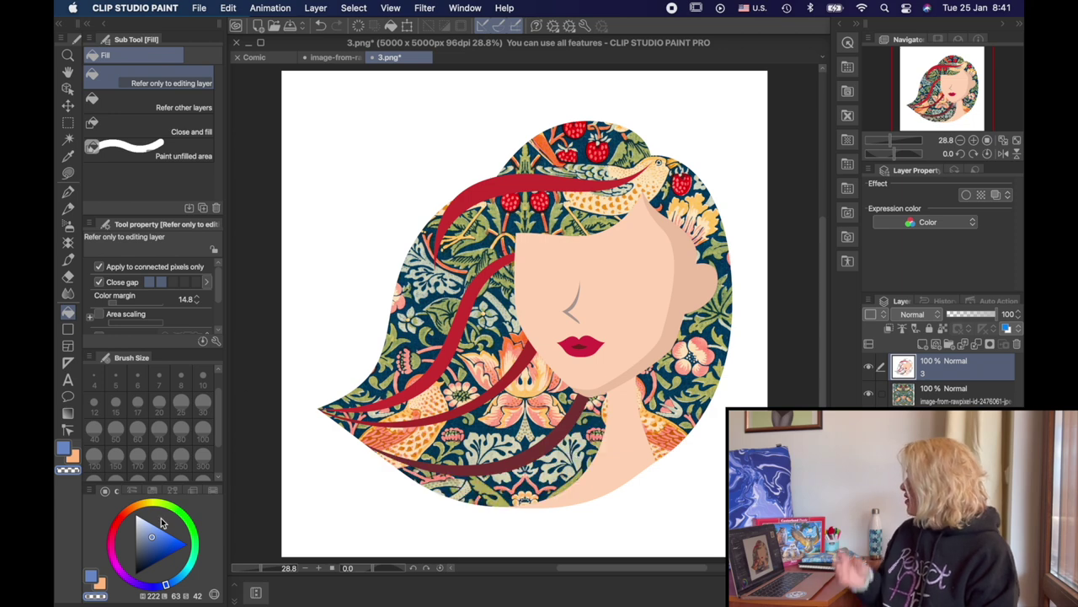
# - Bucket-fill the red hair strands black, undoing the accidental black lips
pyautogui.click(136, 573)
pyautogui.click(447, 352)
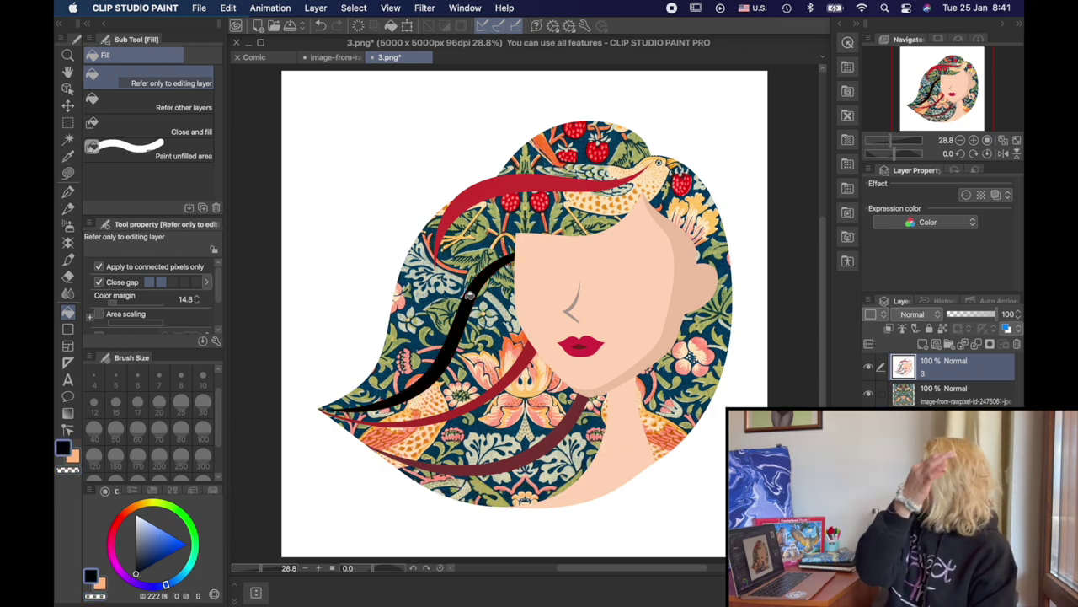
pyautogui.click(508, 185)
pyautogui.click(510, 376)
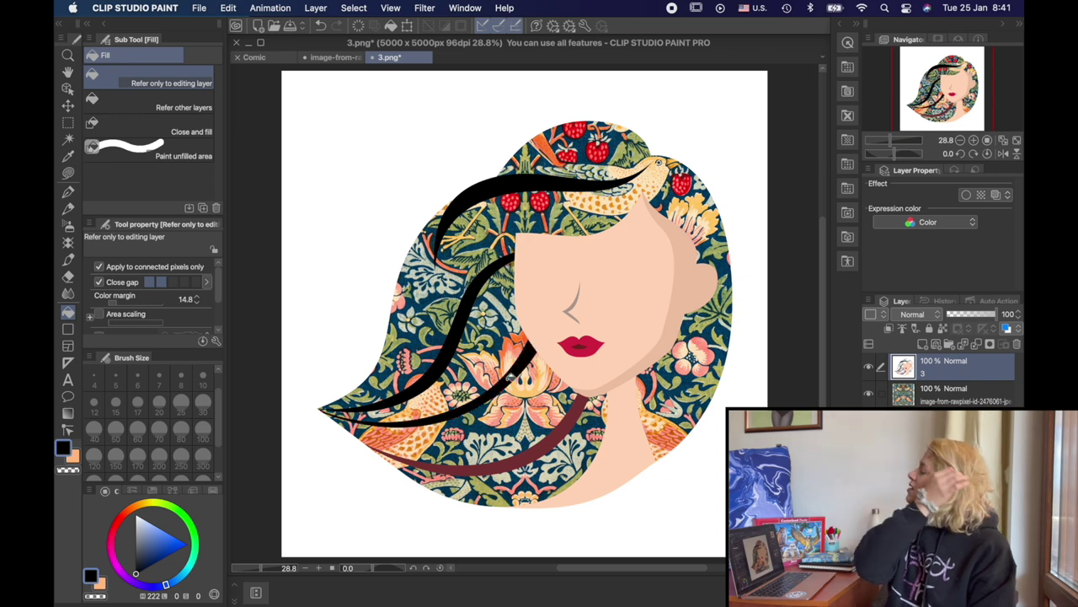
pyautogui.click(560, 423)
pyautogui.click(595, 341)
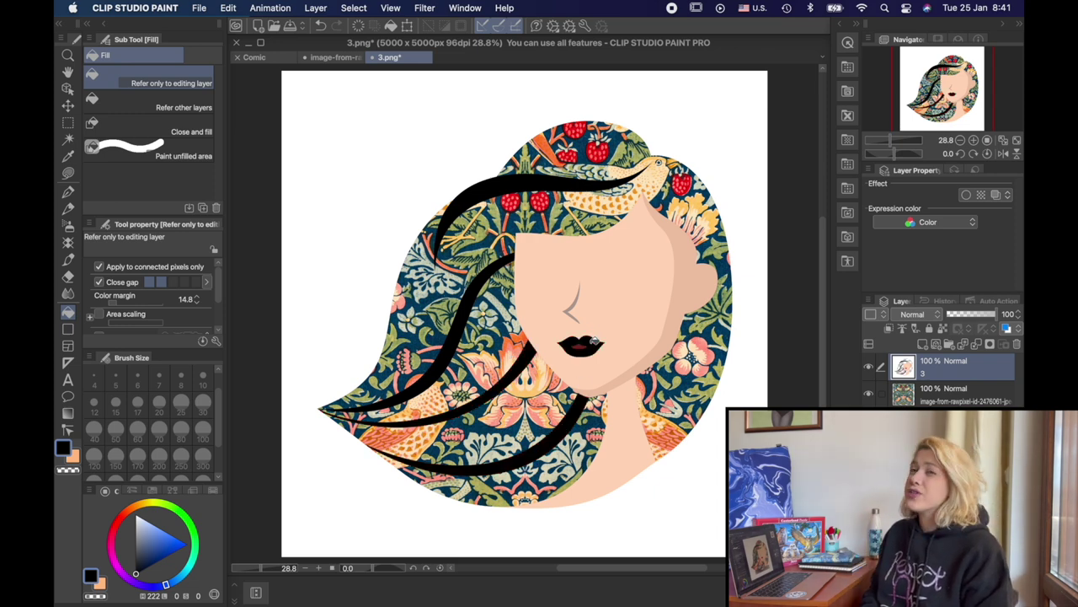
pyautogui.press('super+z')
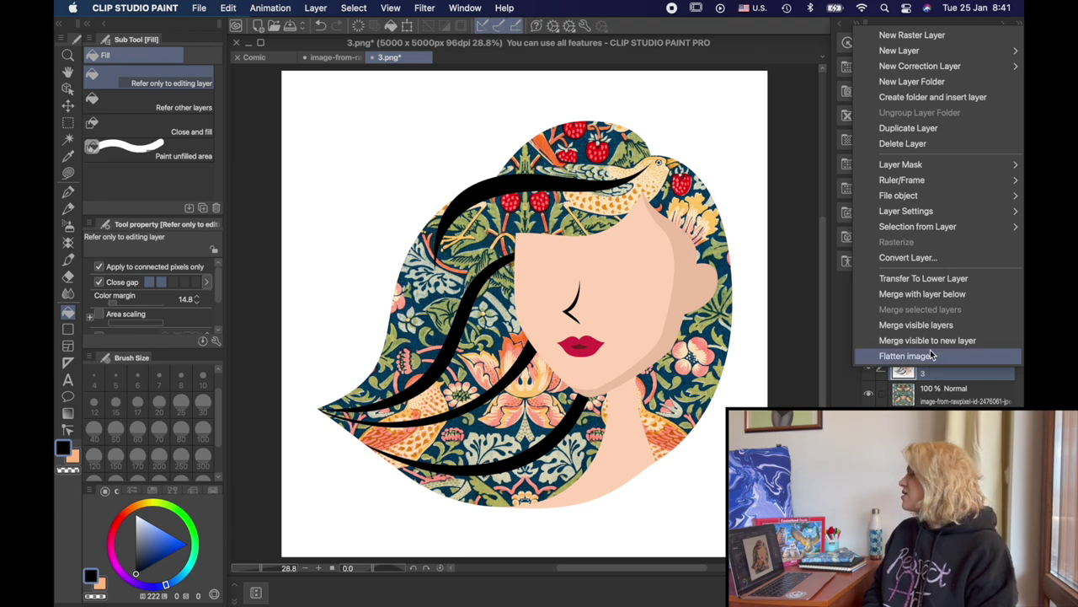
# - Merge the visible layers and make the white background around the portrait transparent
pyautogui.click(915, 325)
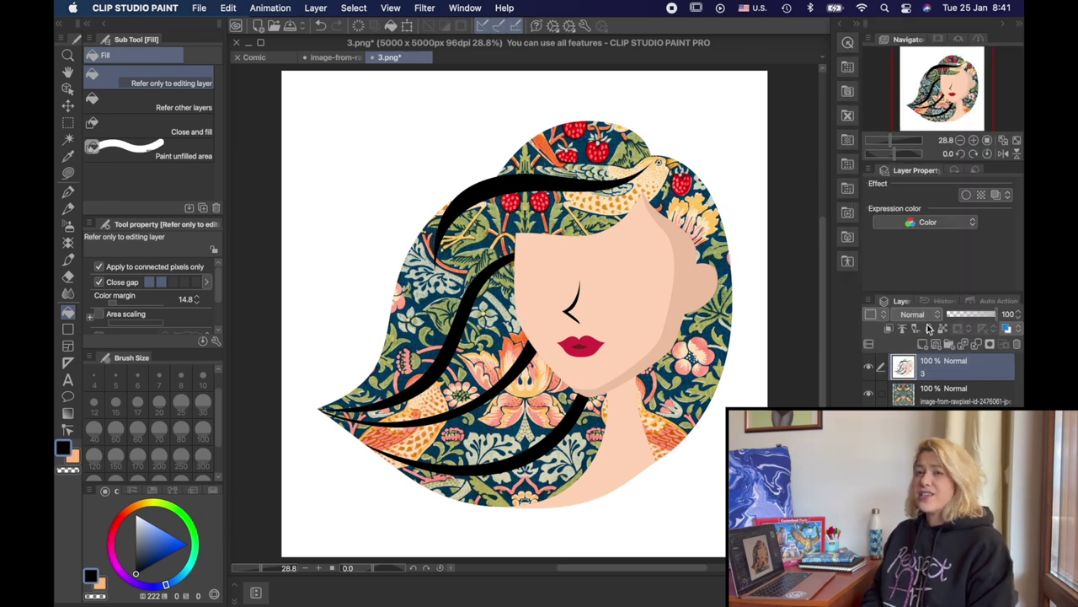
pyautogui.click(69, 469)
pyautogui.click(324, 231)
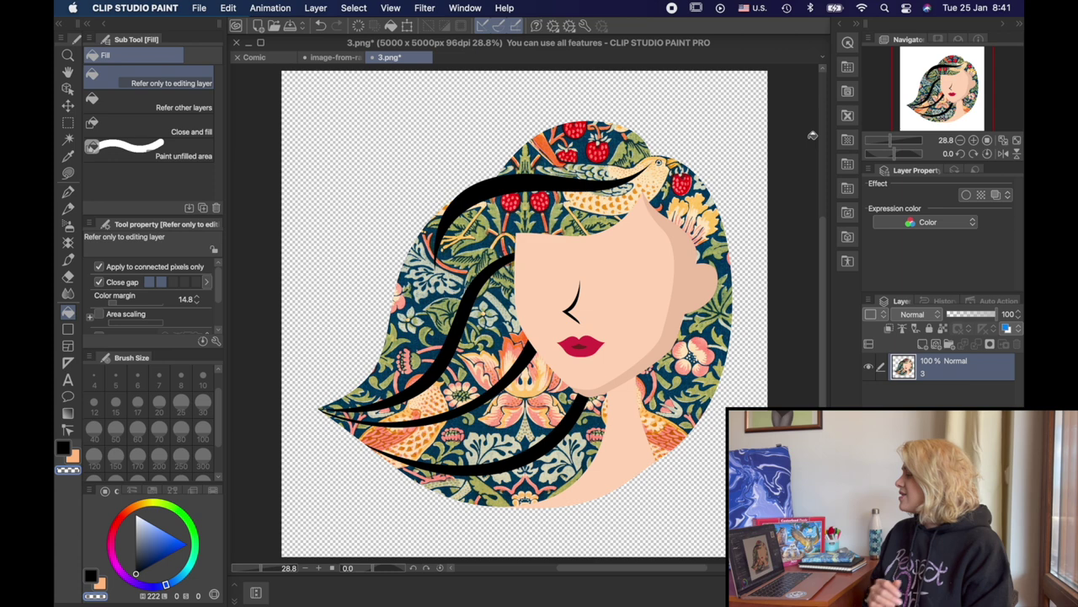
# - Add a black border effect to the portrait with edge thickness 37.2
pyautogui.click(967, 194)
pyautogui.click(975, 245)
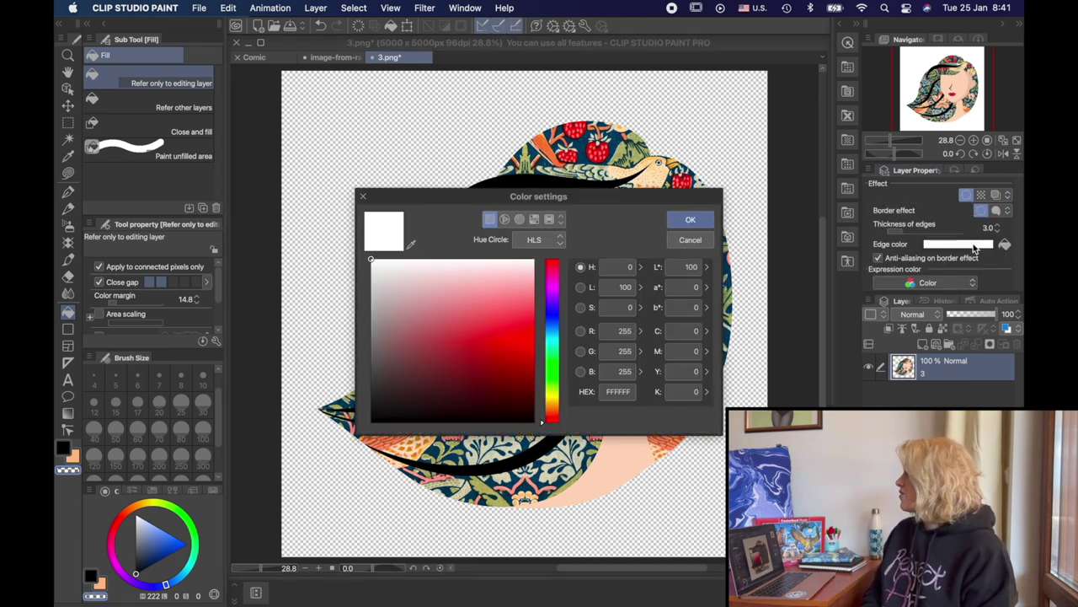
pyautogui.moveTo(507, 360); pyautogui.dragTo(533, 421)
pyautogui.click(690, 219)
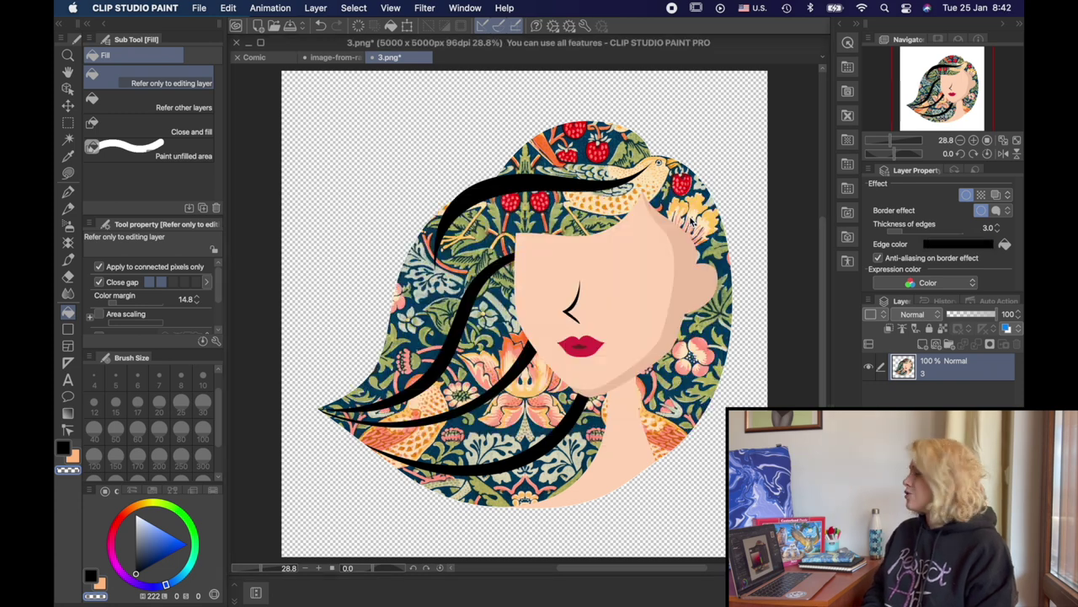
pyautogui.moveTo(908, 236); pyautogui.dragTo(940, 241)
# - Save the artwork, replacing the existing 3.png
pyautogui.press('super+s')
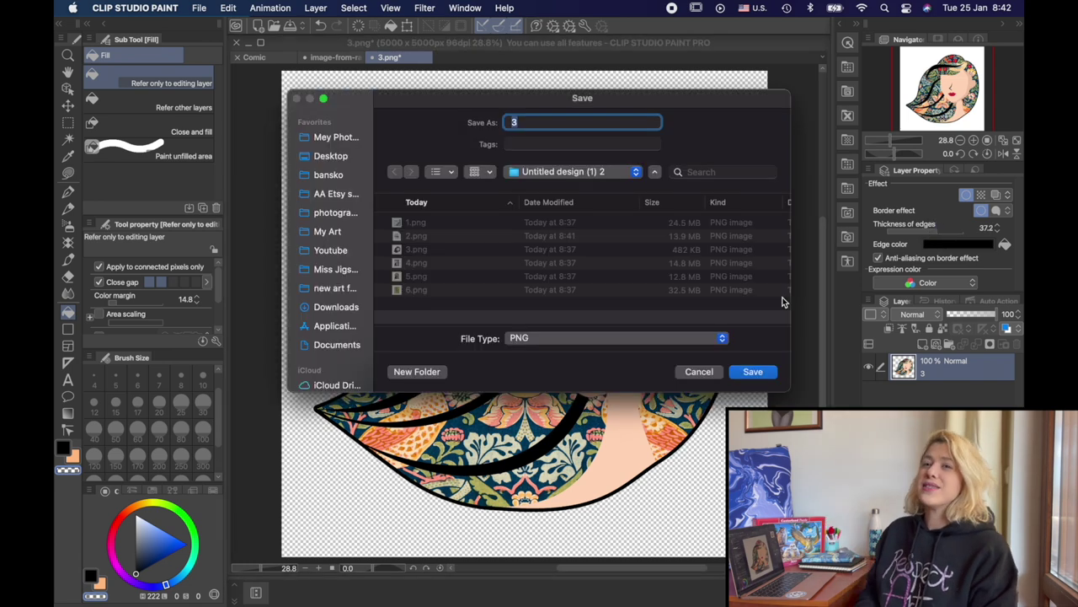
pyautogui.click(754, 372)
pyautogui.click(601, 310)
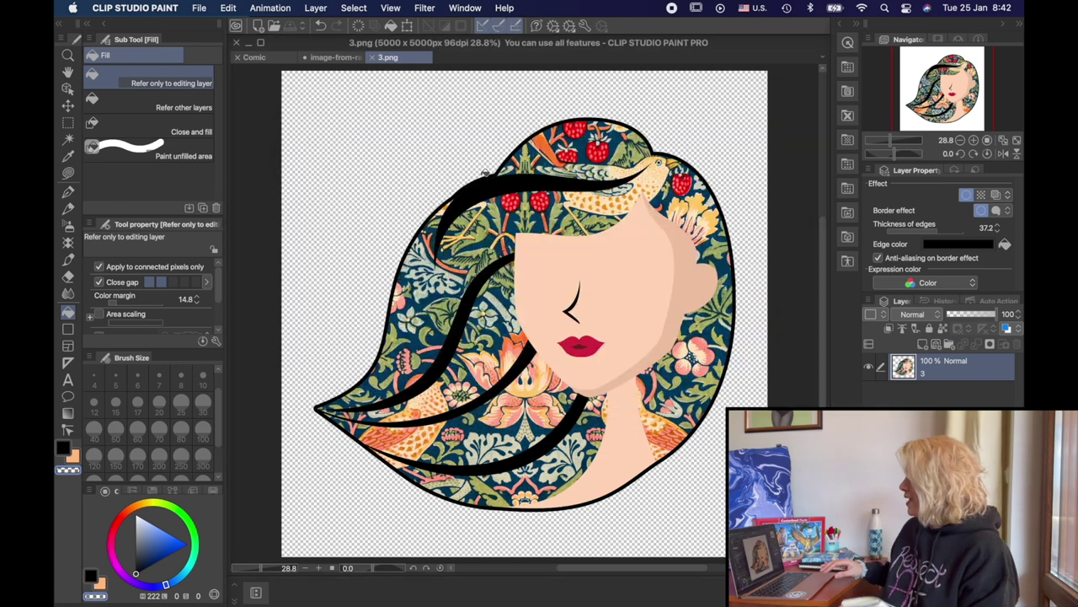
# - Bring Chrome forward and select 4.png and 5.png in Finder
pyautogui.moveTo(309, 581)
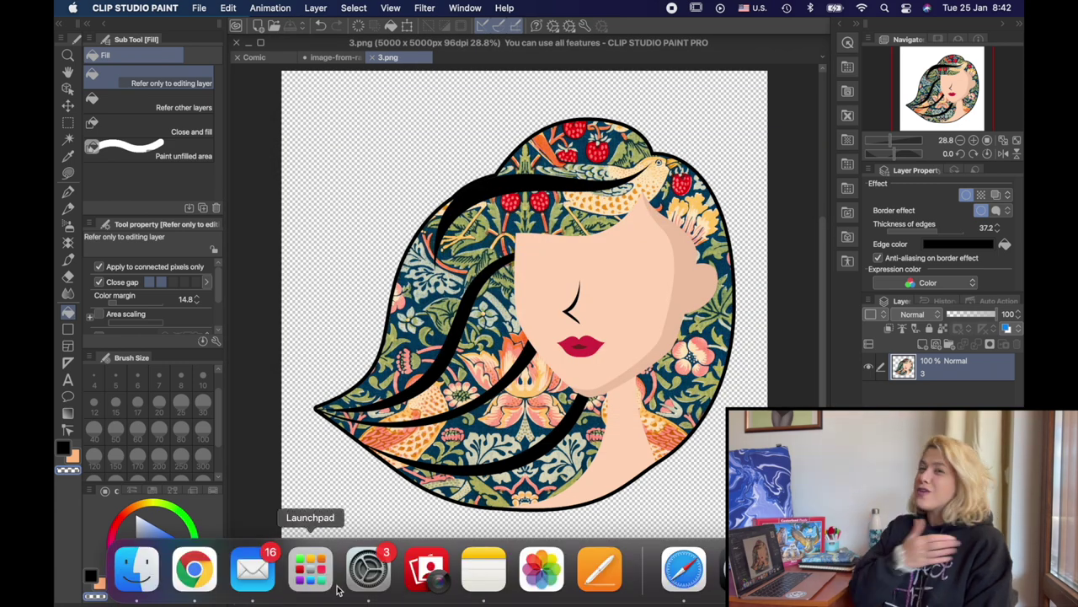
pyautogui.click(196, 573)
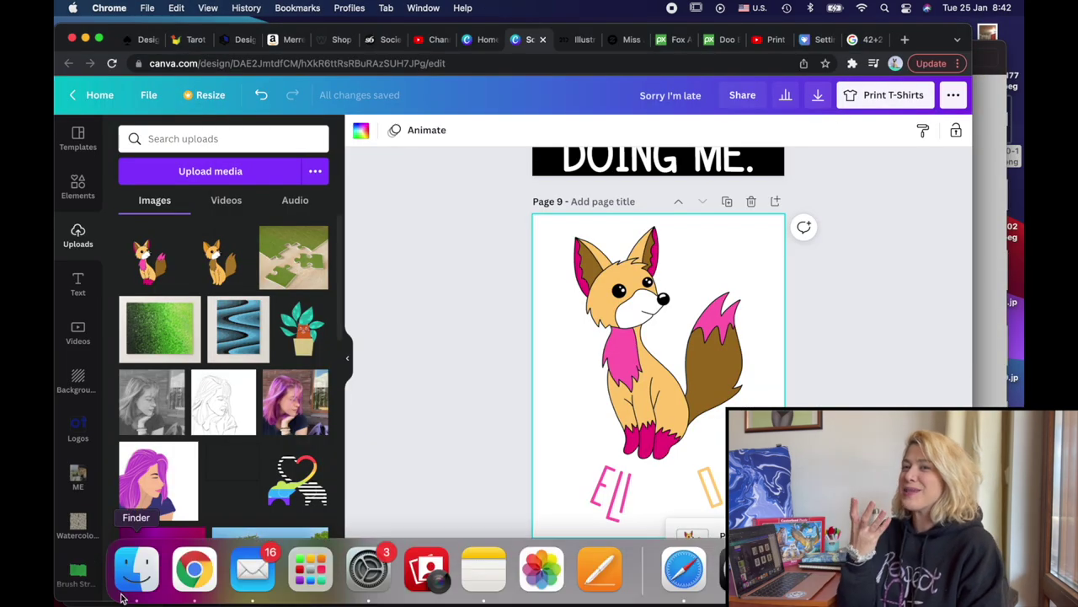
pyautogui.click(132, 582)
pyautogui.moveTo(569, 451); pyautogui.dragTo(469, 377)
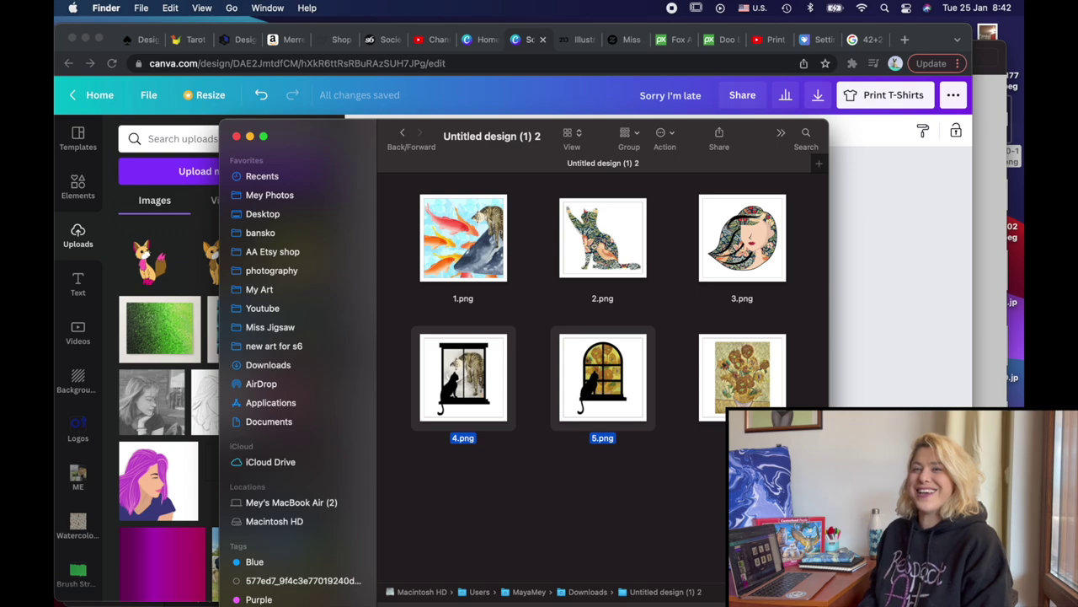
# - Switch to the other Canva design window, dismiss its download panel, and widen it
pyautogui.press('super+Tab')
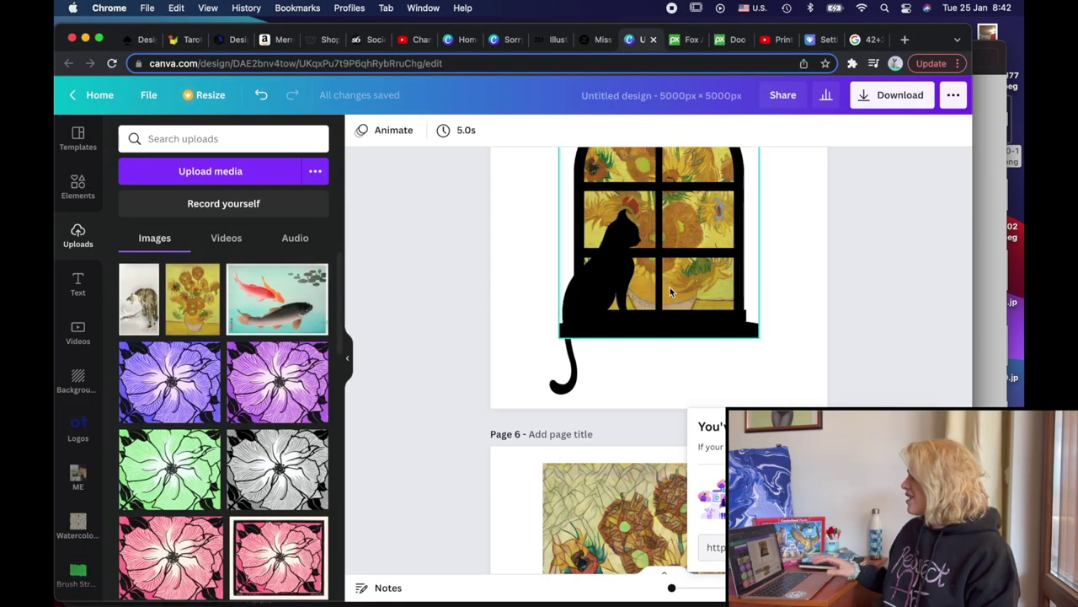
pyautogui.click(825, 322)
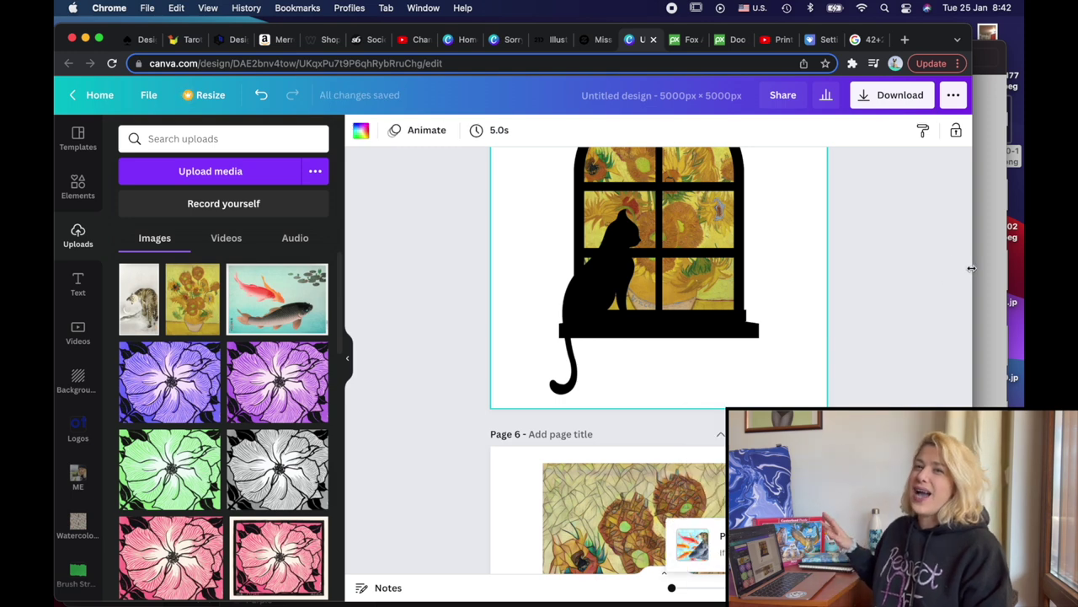
pyautogui.moveTo(966, 269); pyautogui.dragTo(1020, 269)
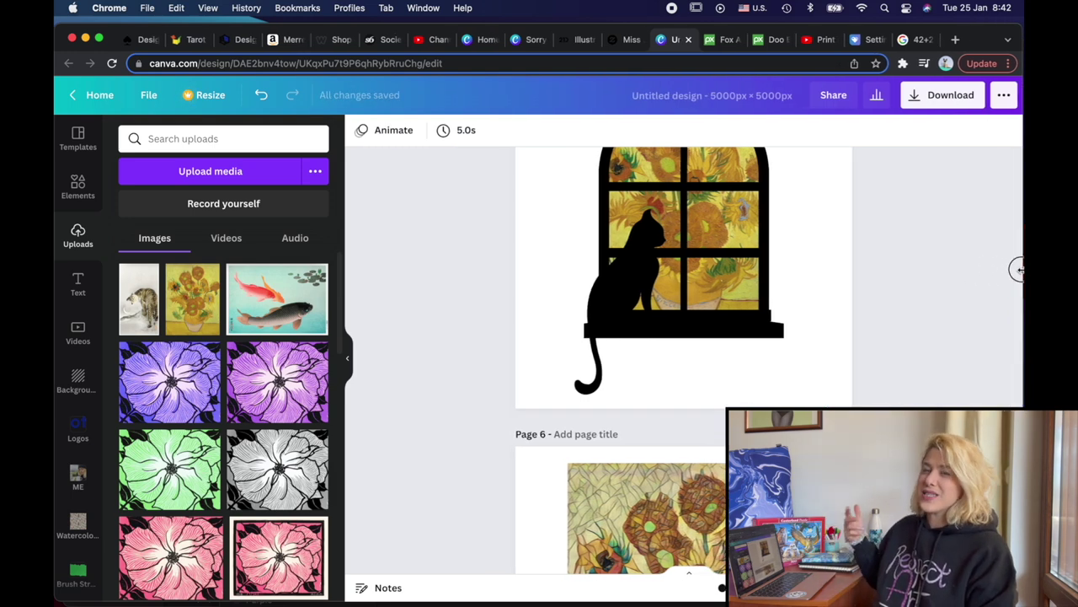
pyautogui.moveTo(533, 604)
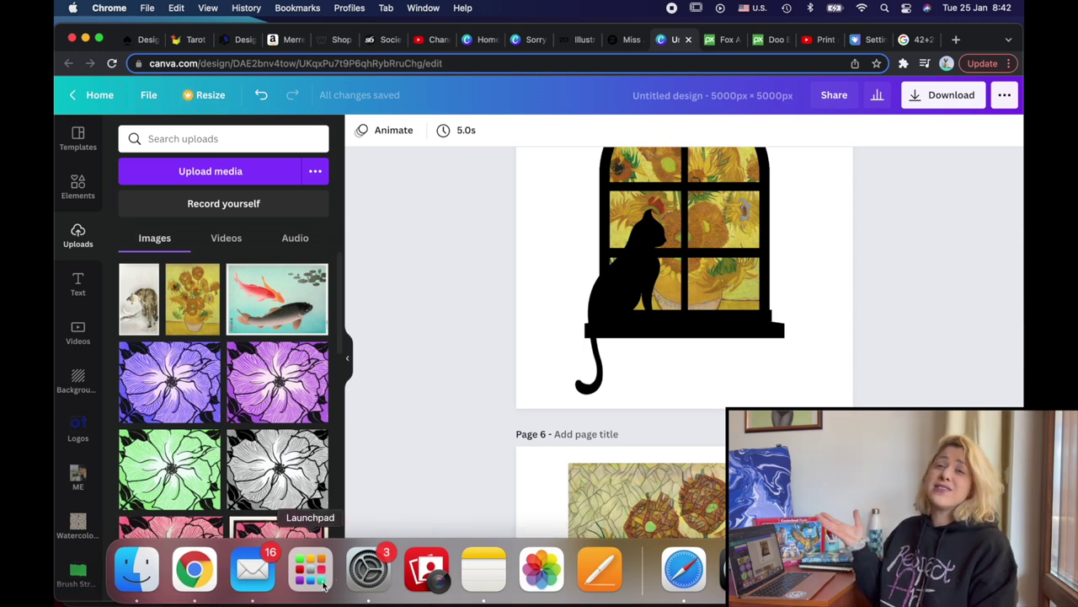
pyautogui.click(132, 581)
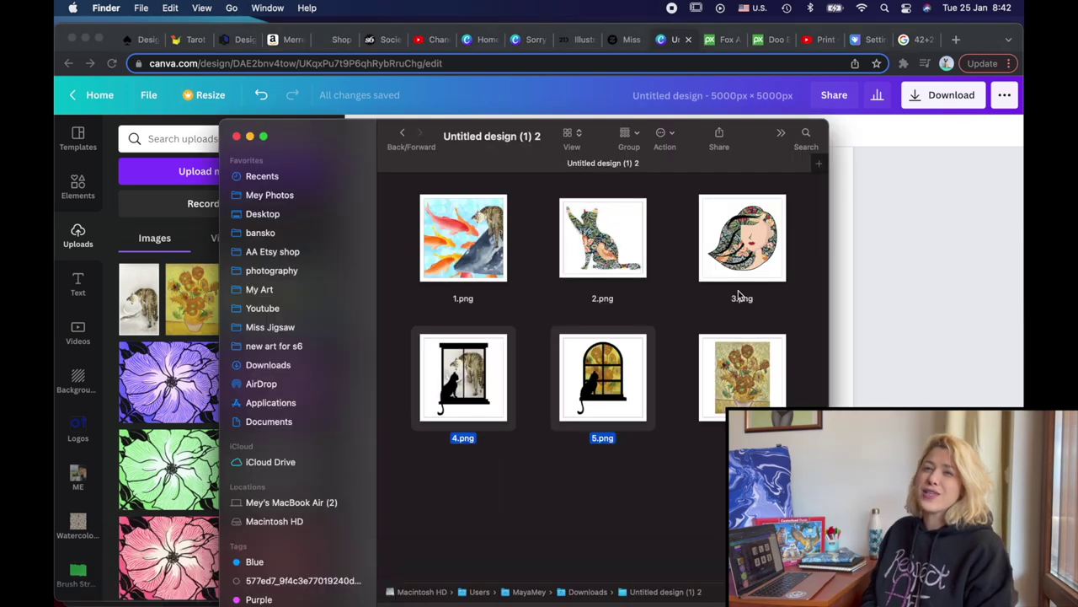
pyautogui.click(578, 500)
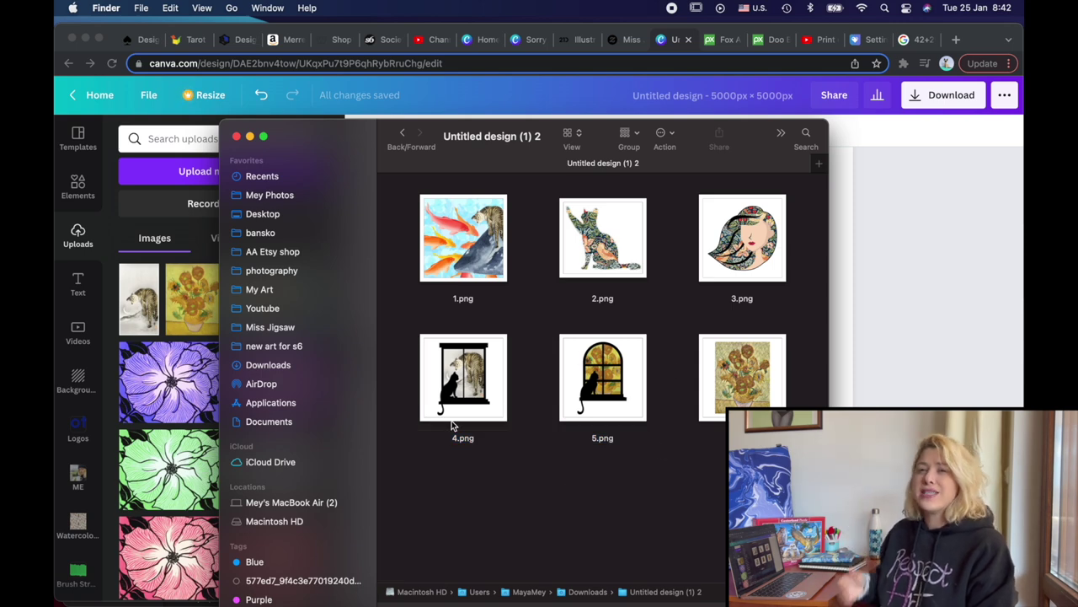
pyautogui.click(874, 352)
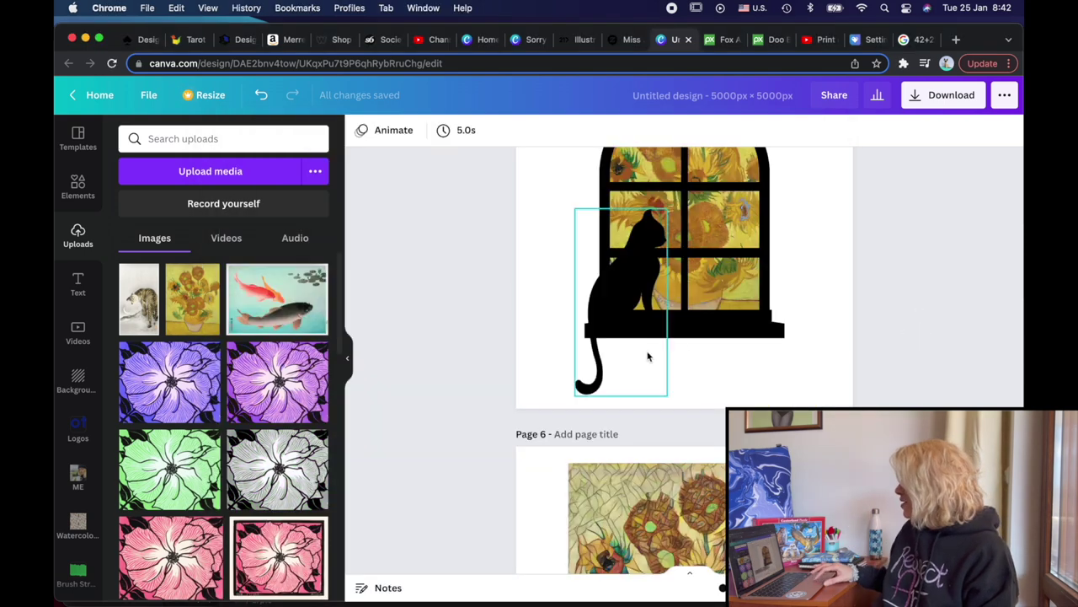
# - Scroll through the Canva design pages, then switch to the Zazzle store tab
pyautogui.scroll(-5, 647, 352)
pyautogui.scroll(1, 708, 289)
pyautogui.scroll(-3, 708, 289)
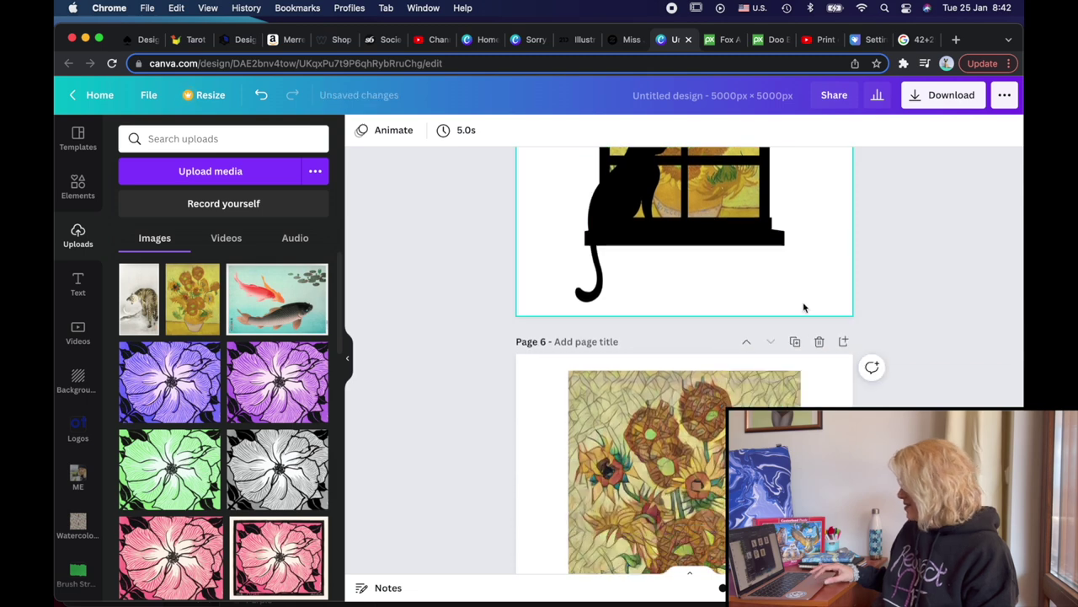
pyautogui.scroll(7, 869, 369)
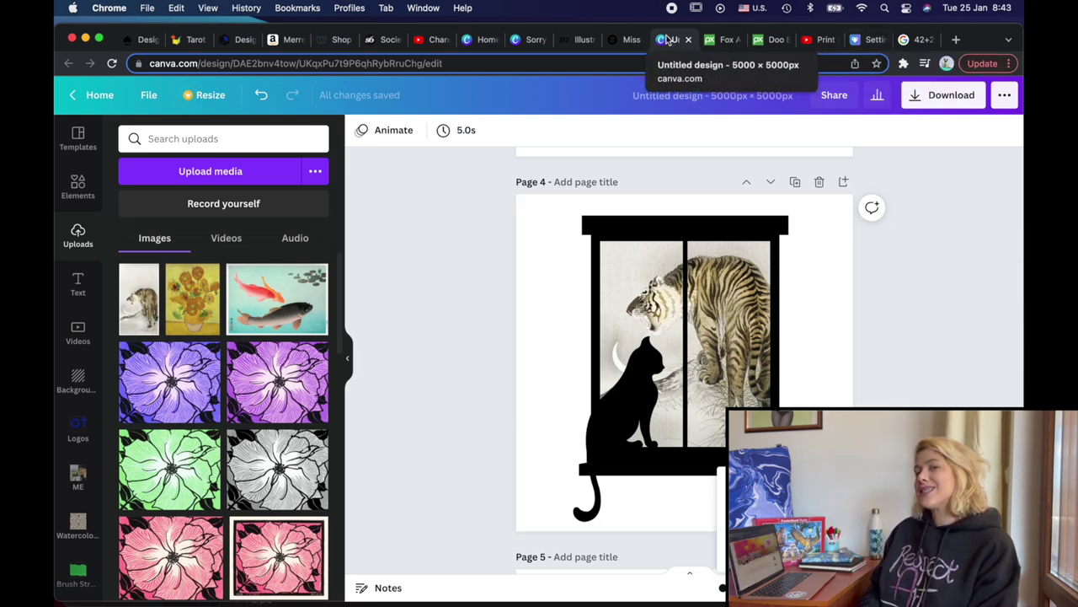
pyautogui.click(616, 42)
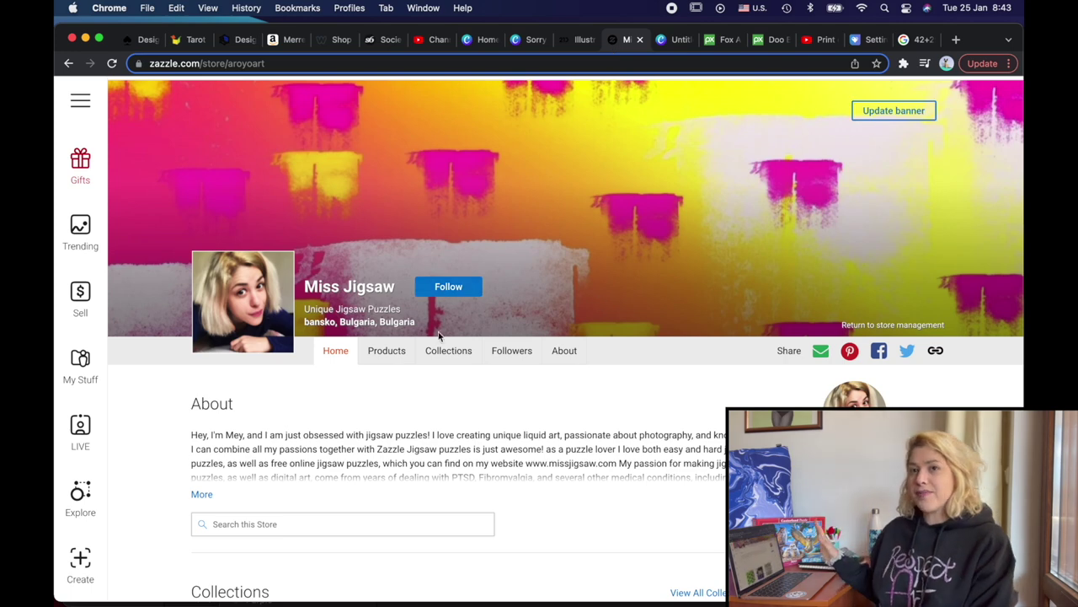
# - Scroll to the store's Collections and open Cartoon Animal Puzzles
pyautogui.scroll(-1, 524, 330)
pyautogui.scroll(-5, 524, 330)
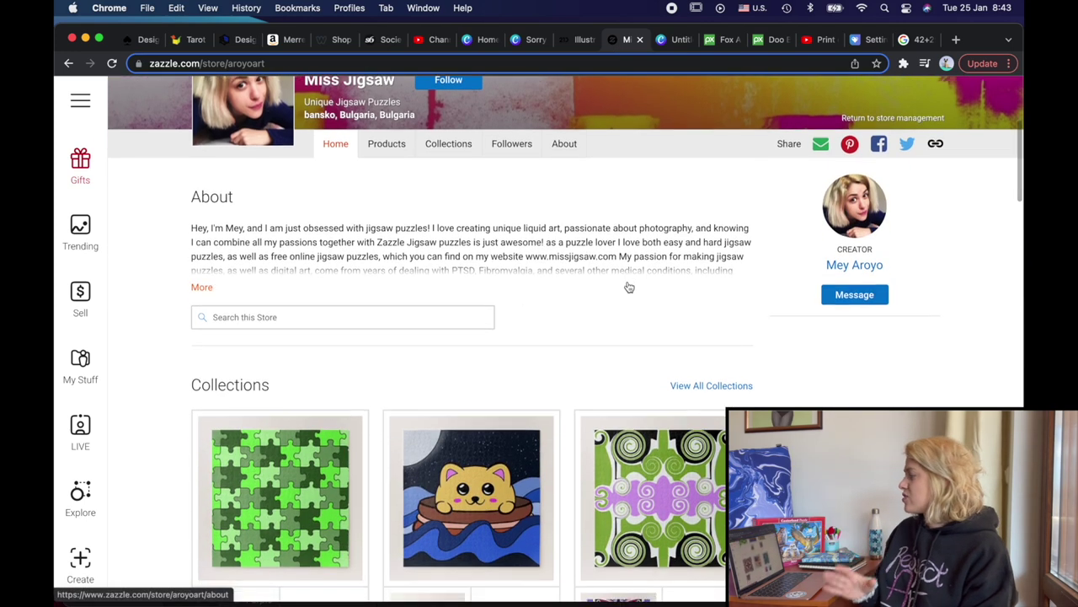
pyautogui.scroll(-2, 578, 354)
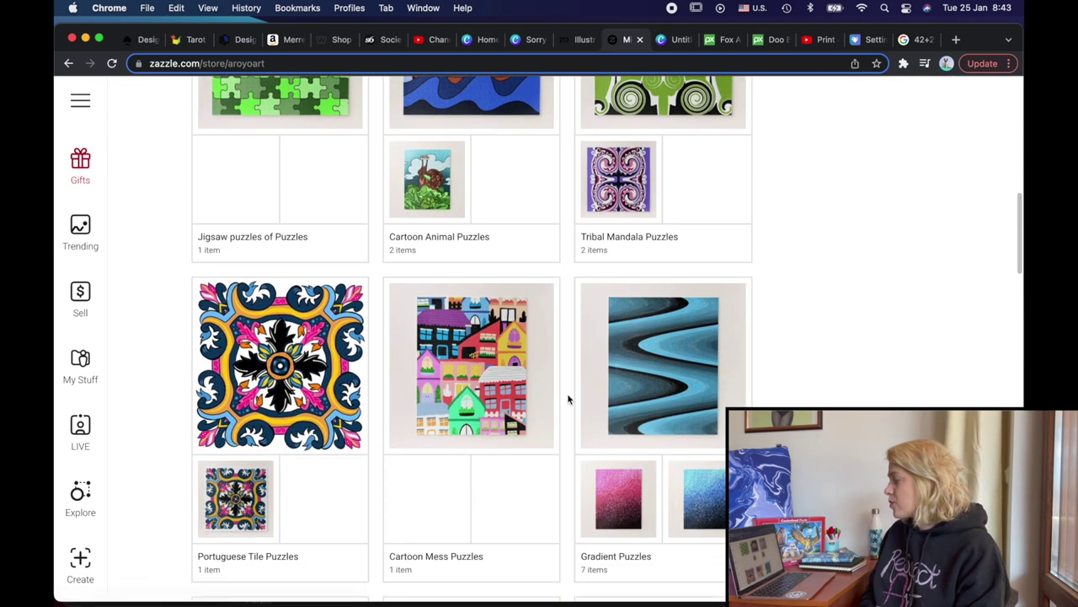
pyautogui.scroll(-3, 568, 399)
pyautogui.scroll(1, 569, 399)
pyautogui.scroll(3, 569, 400)
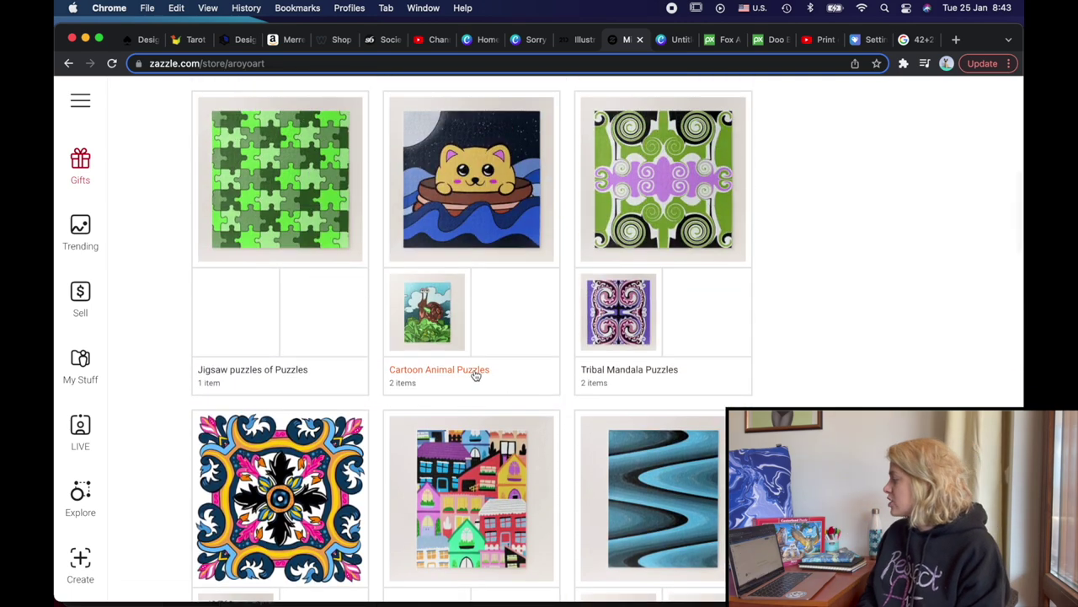
pyautogui.click(477, 374)
# - Browse the Cartoon Animal Puzzles collection, then return to the store's main page
pyautogui.scroll(-4, 551, 313)
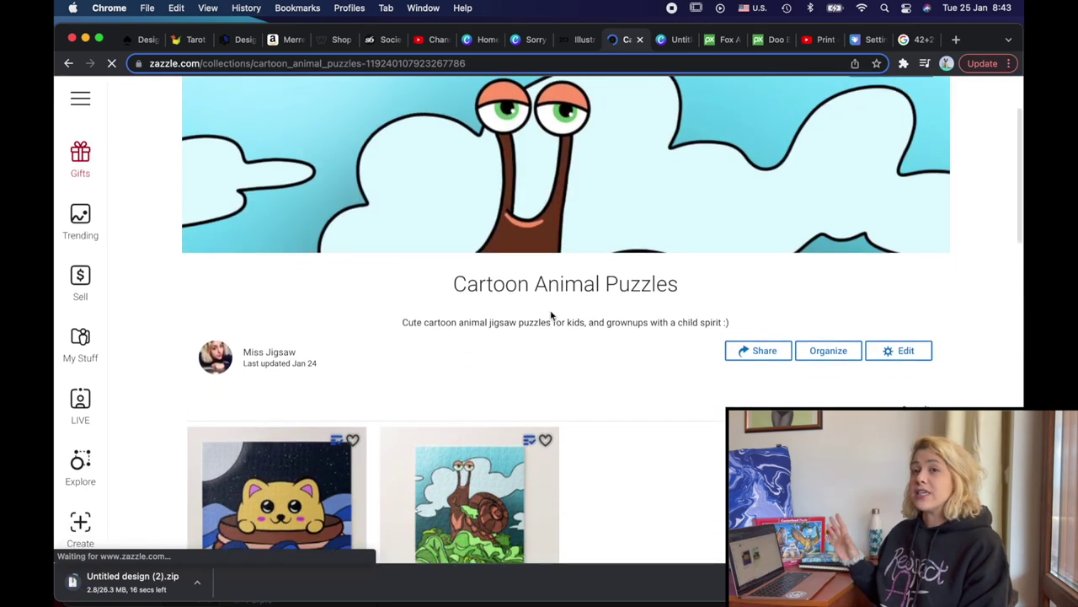
pyautogui.scroll(-1, 551, 316)
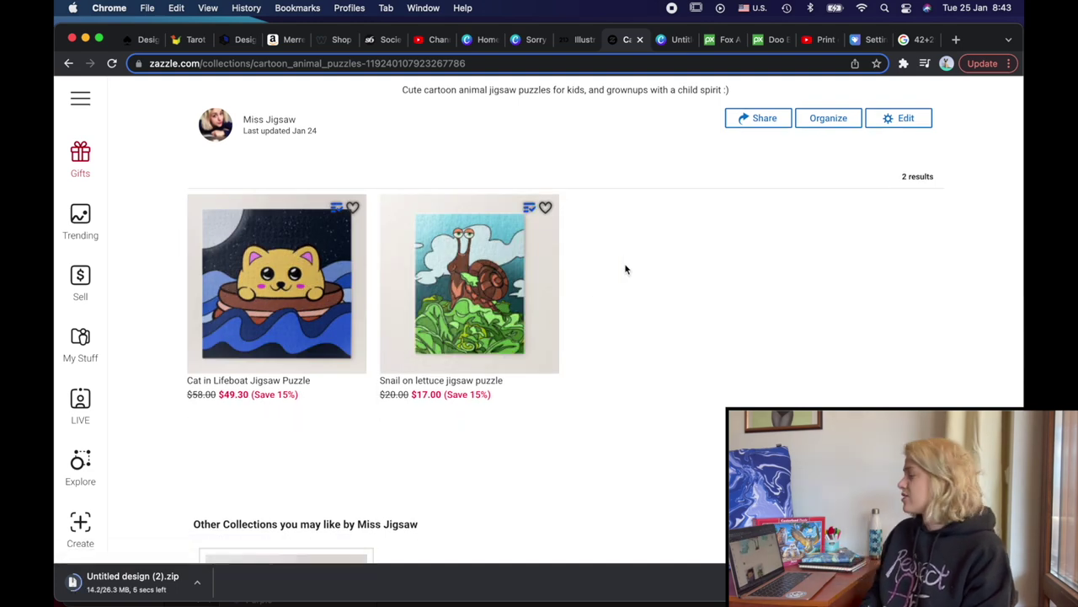
pyautogui.scroll(3, 625, 270)
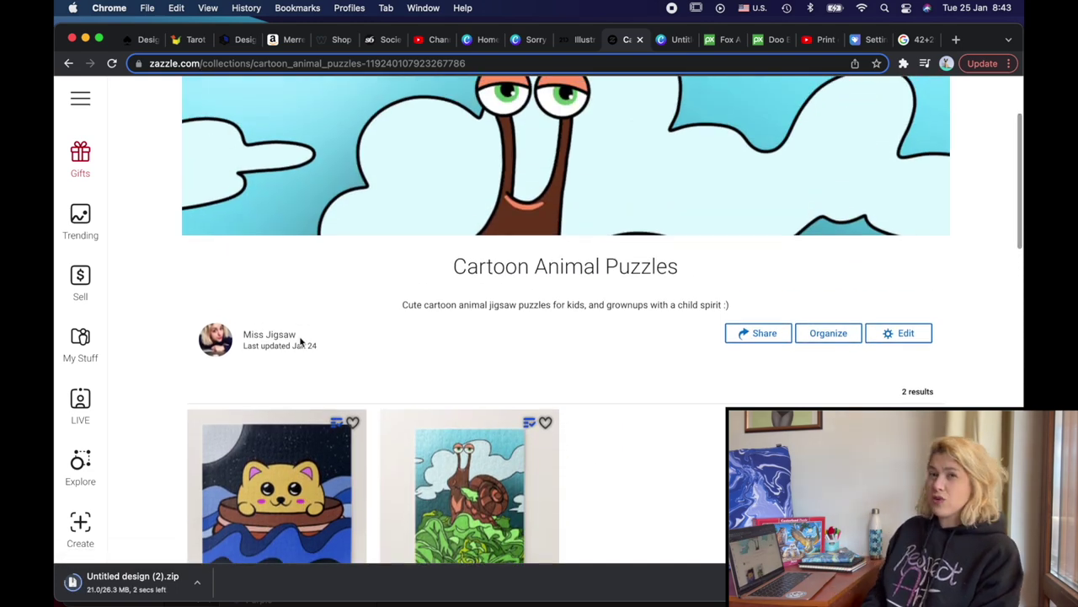
pyautogui.click(271, 337)
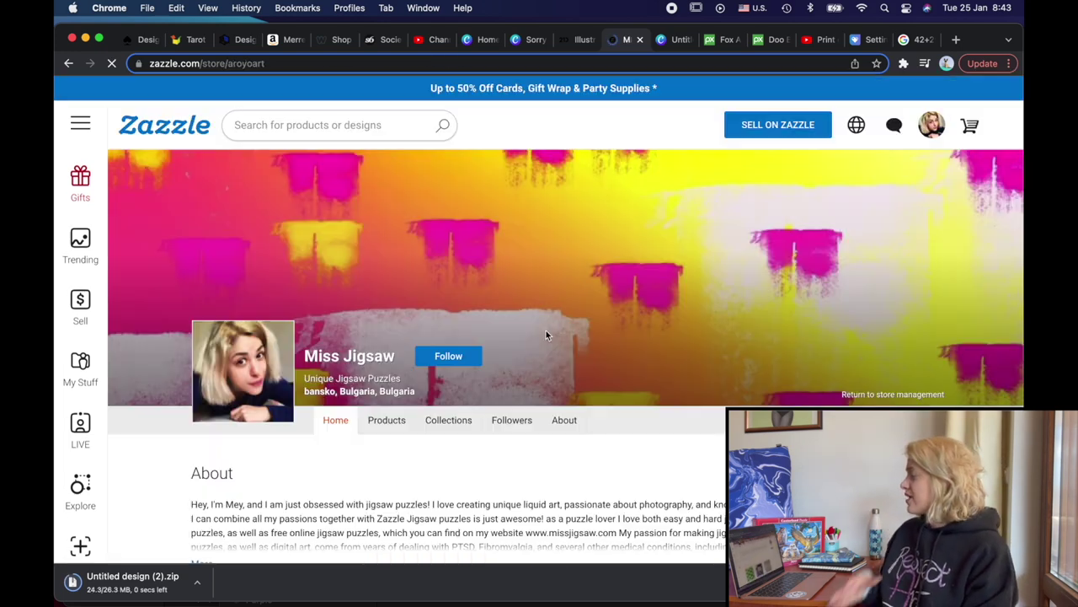
pyautogui.scroll(-10, 546, 334)
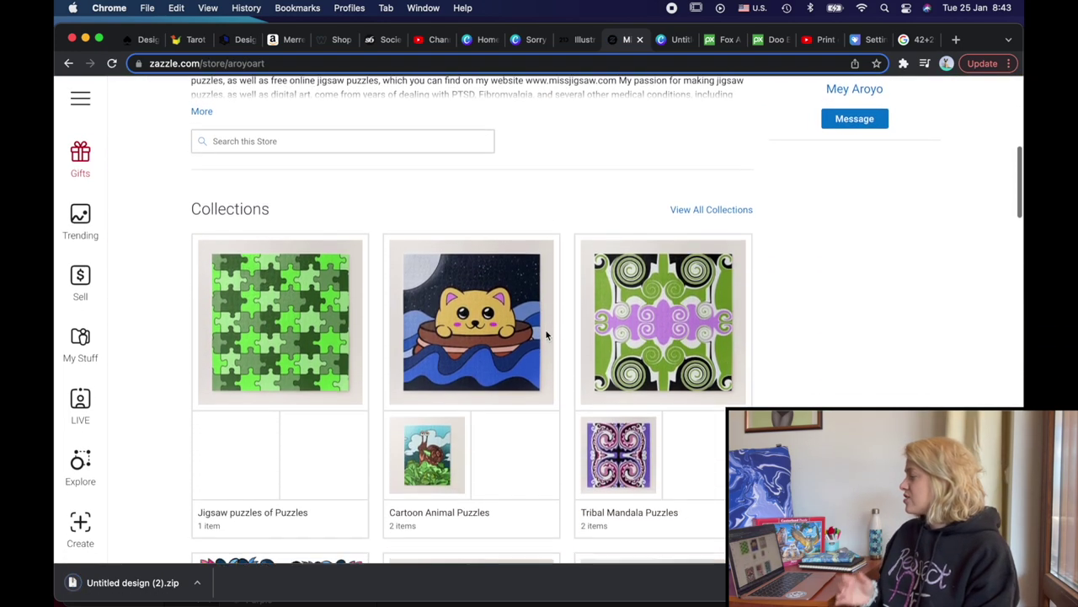
# - Unzip Untitled design (2).zip and move 1.png from Untitled design (1) 2 into Downloads
pyautogui.scroll(-3, 546, 334)
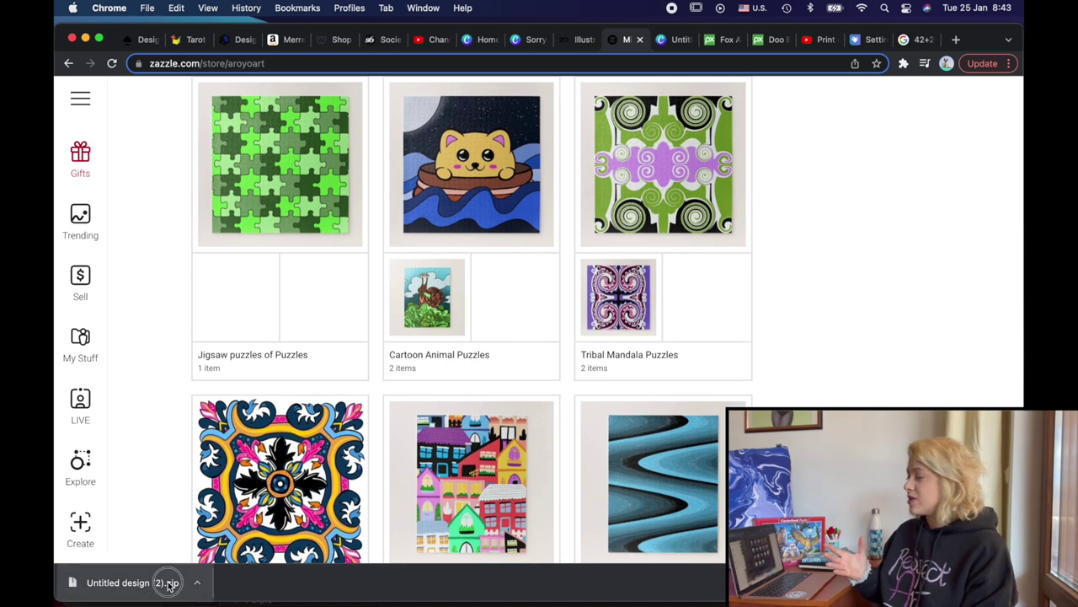
pyautogui.click(168, 583)
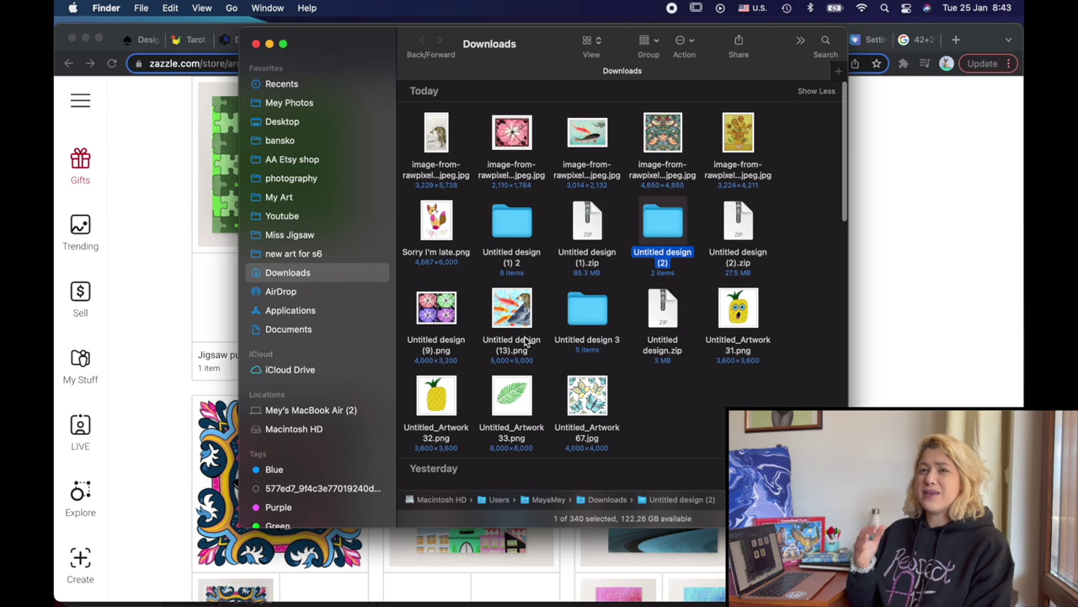
pyautogui.click(578, 311)
pyautogui.doubleClick(516, 226)
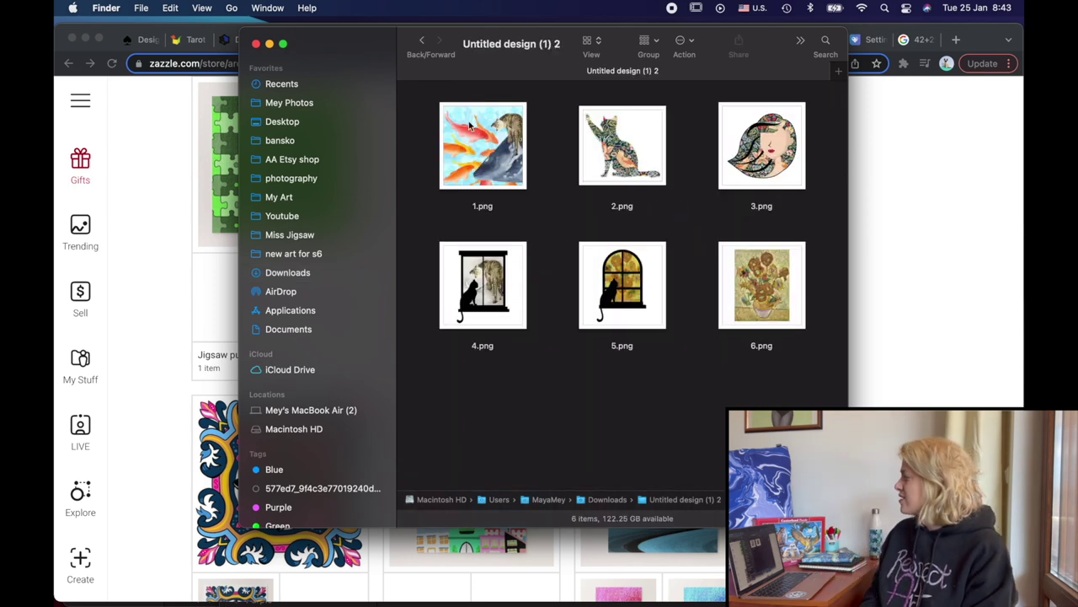
pyautogui.moveTo(500, 166); pyautogui.dragTo(340, 282)
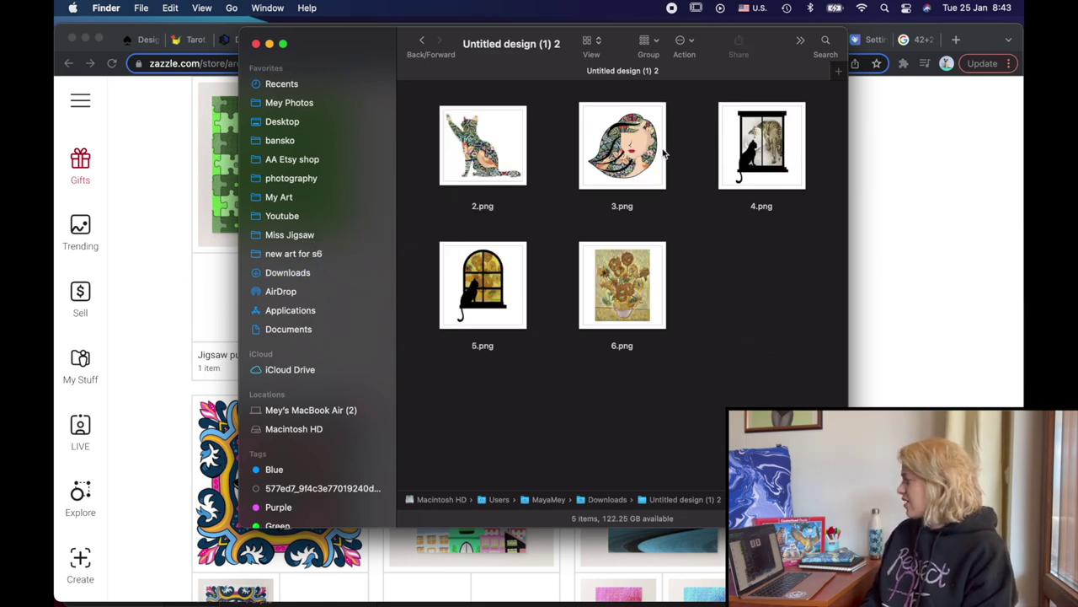
pyautogui.click(663, 152)
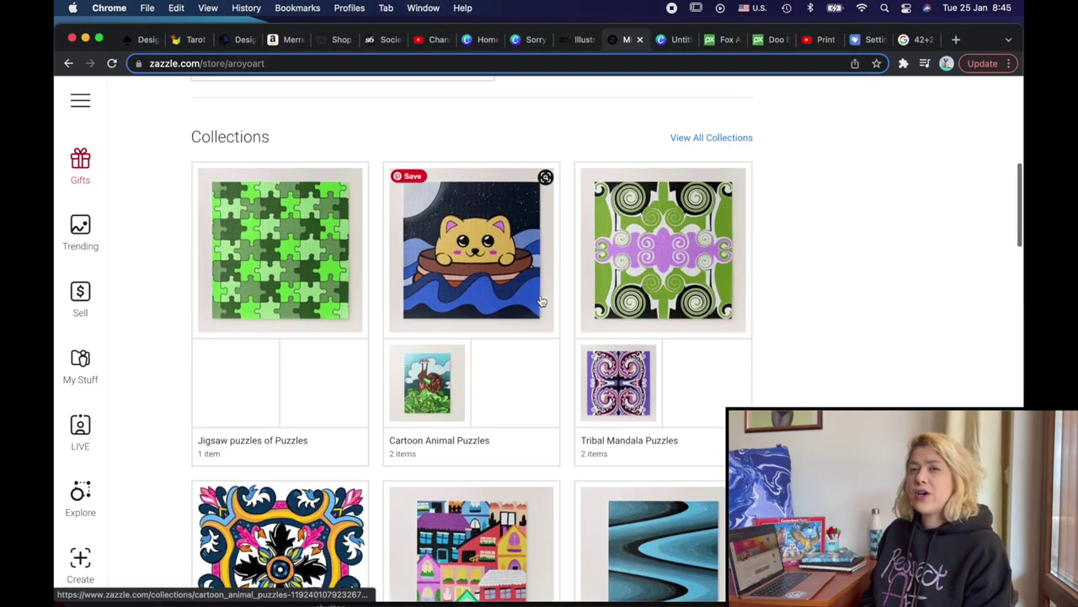
pyautogui.scroll(10, 541, 301)
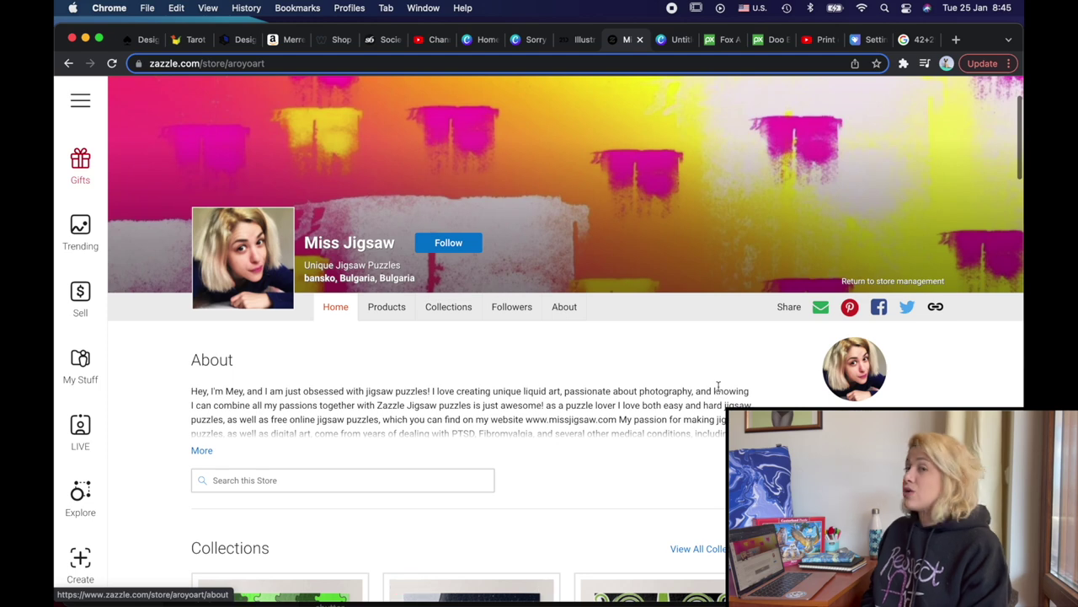
# - Search Zazzle's custom products for 'puzzle'
pyautogui.click(84, 310)
pyautogui.scroll(-3, 455, 405)
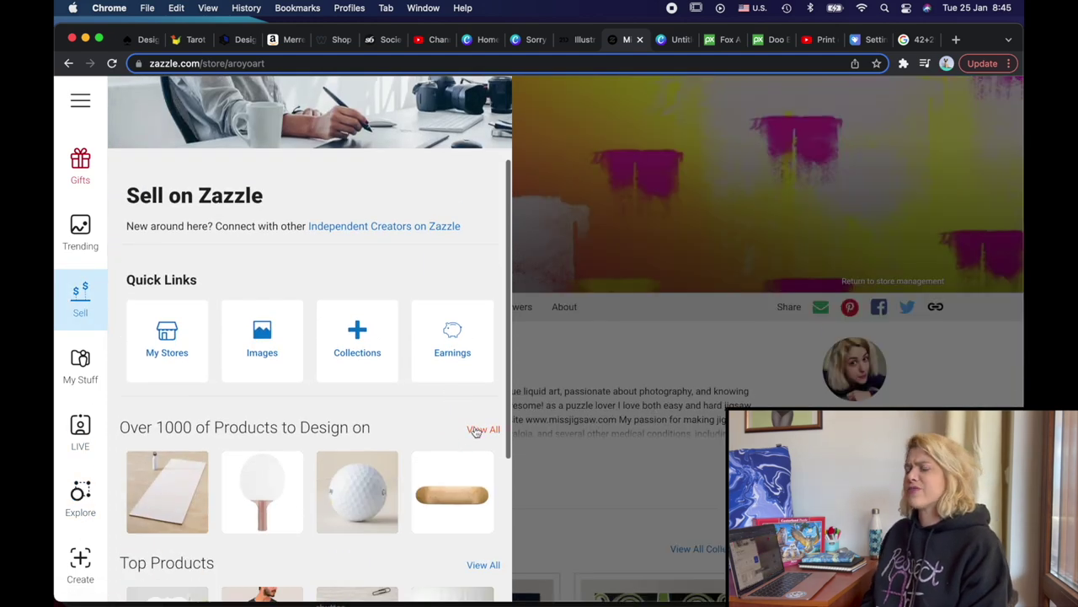
pyautogui.click(477, 430)
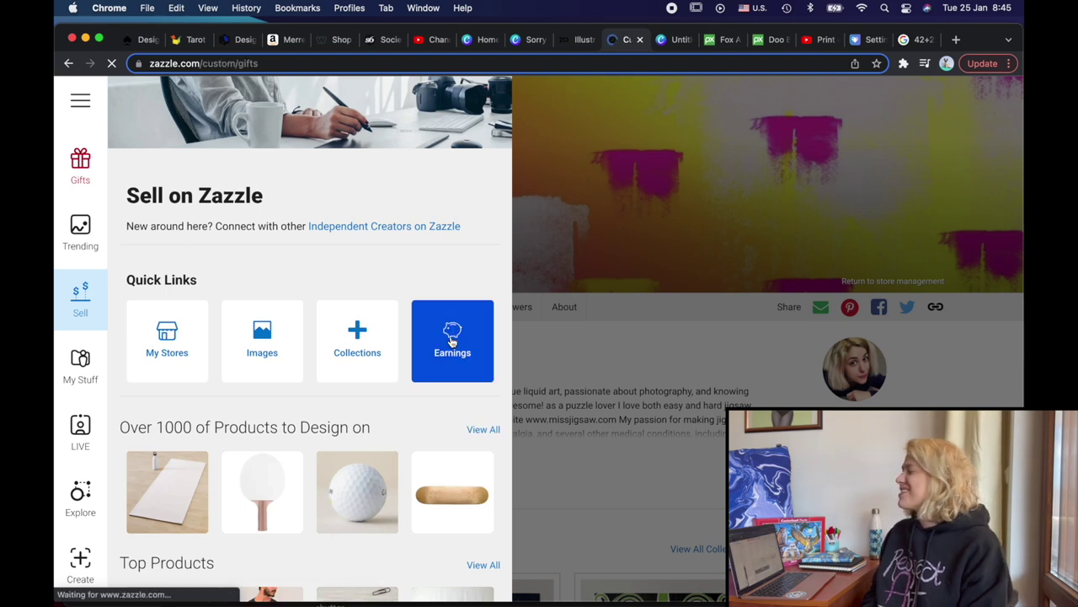
pyautogui.scroll(-10, 603, 296)
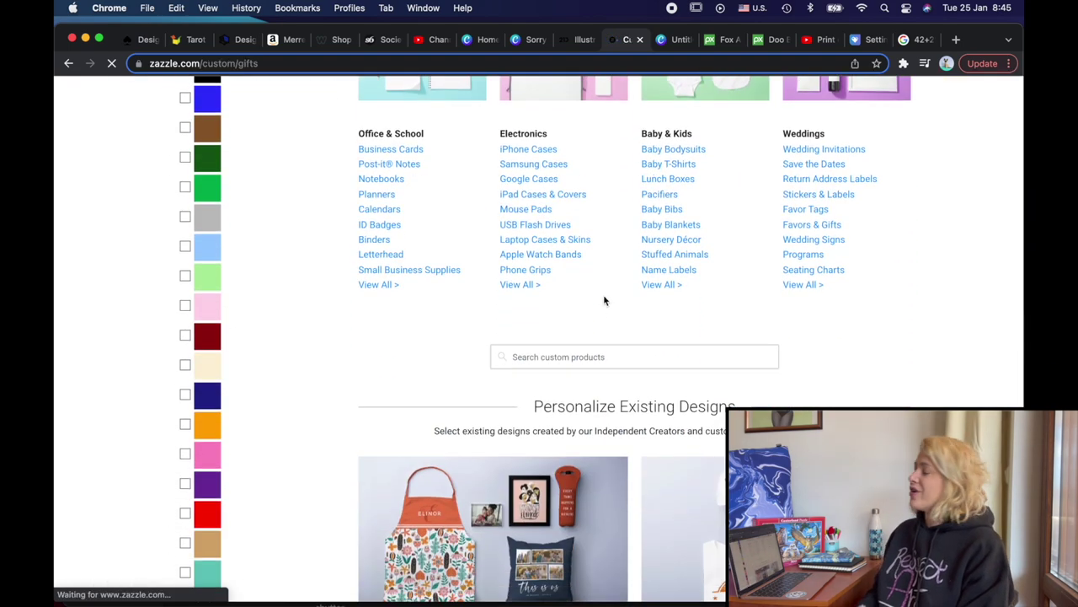
pyautogui.click(569, 359)
pyautogui.write('puzzle')
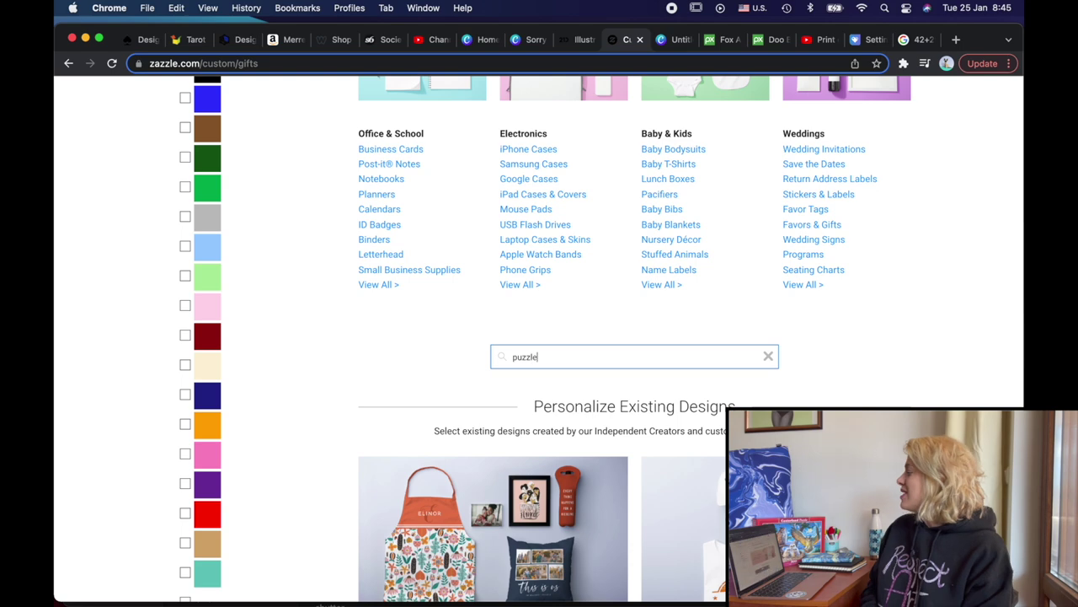
# - Open the 20" x 20" 676-piece puzzle and upload 1.png as its image
pyautogui.scroll(-3, 693, 330)
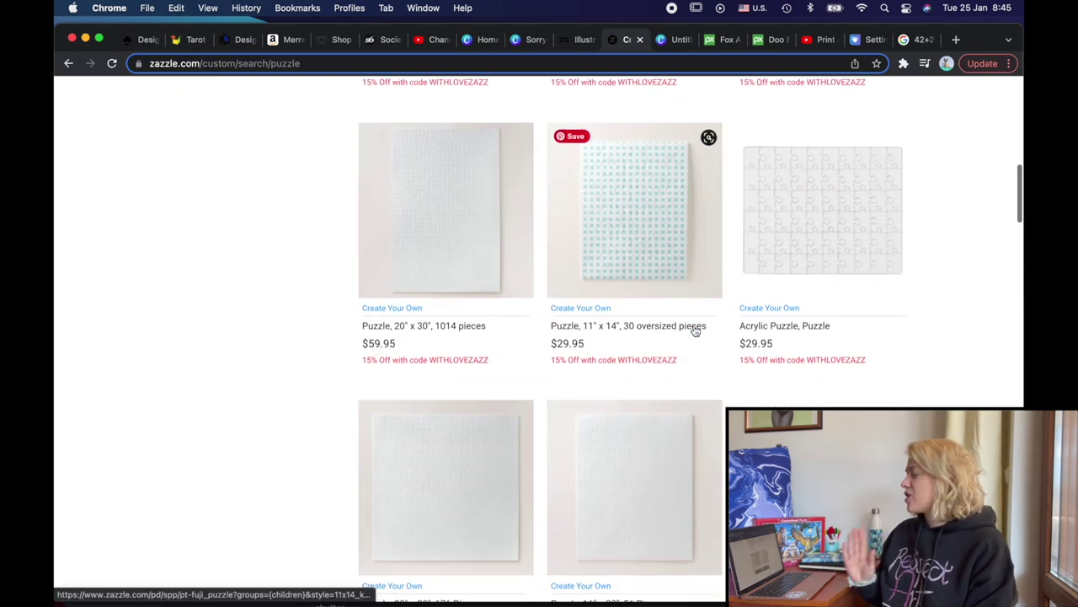
pyautogui.scroll(-4, 579, 356)
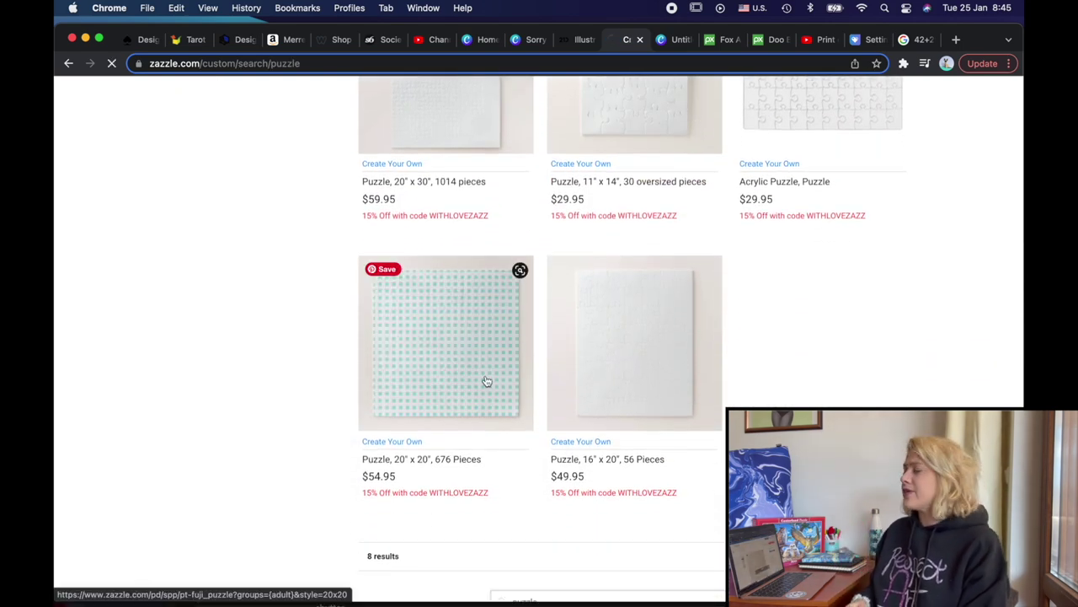
pyautogui.click(486, 380)
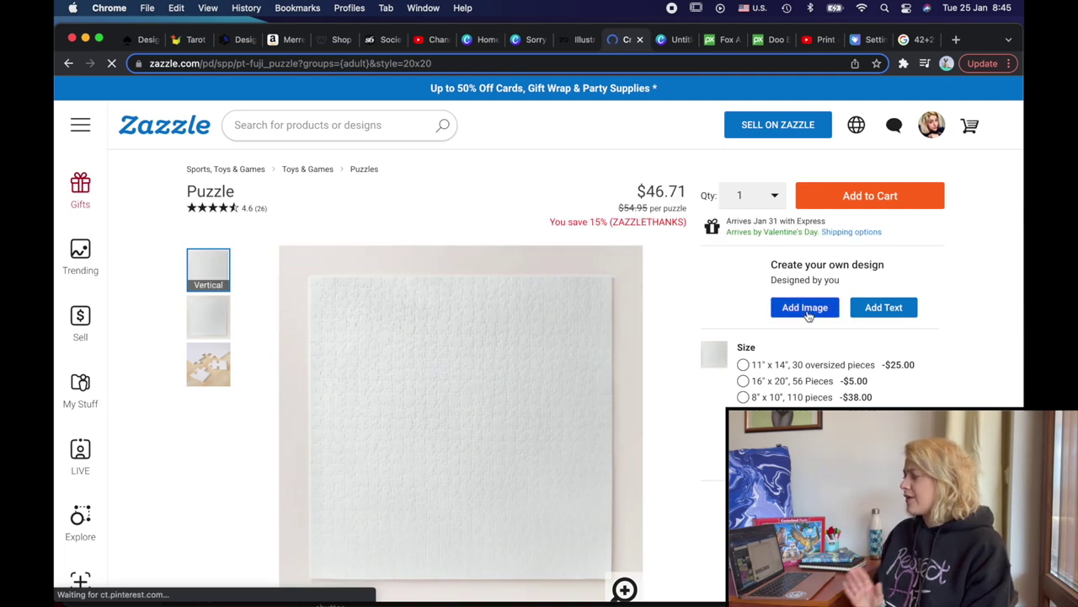
pyautogui.click(805, 307)
pyautogui.click(221, 198)
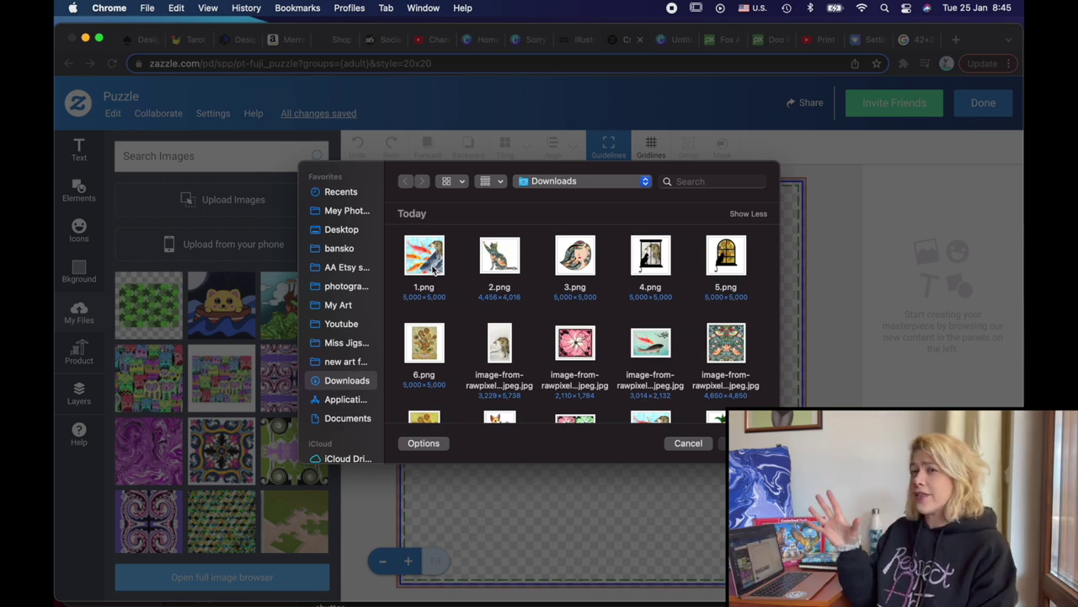
pyautogui.doubleClick(433, 268)
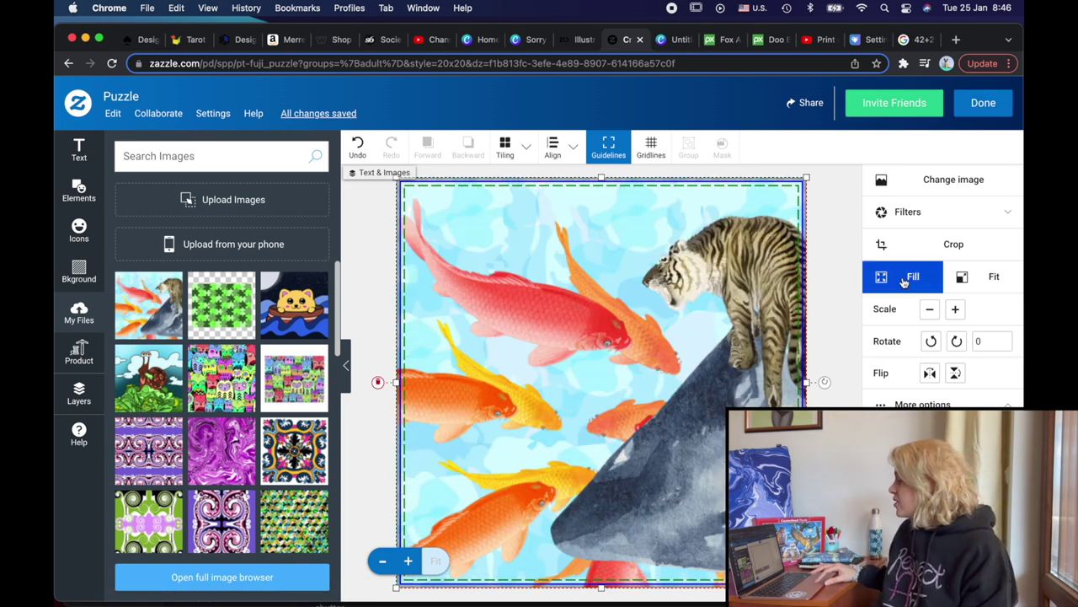
# - Finish the puzzle design and begin listing it for sale
pyautogui.click(980, 103)
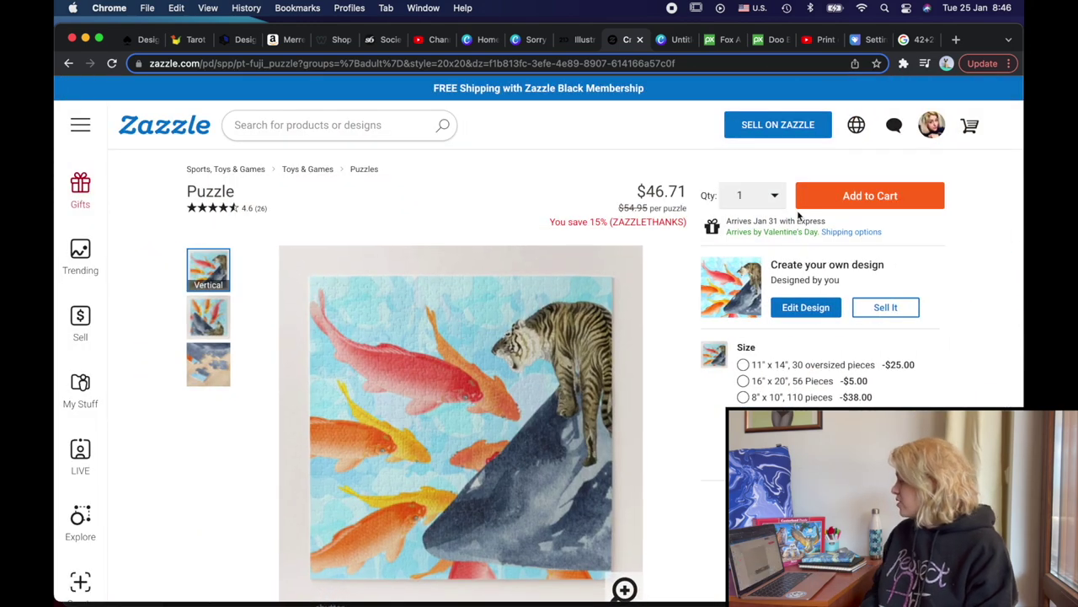
pyautogui.click(885, 307)
# - Title the listing 'Tiger Roaring on Golden Carp Fish' and choose the Puzzles department
pyautogui.click(323, 368)
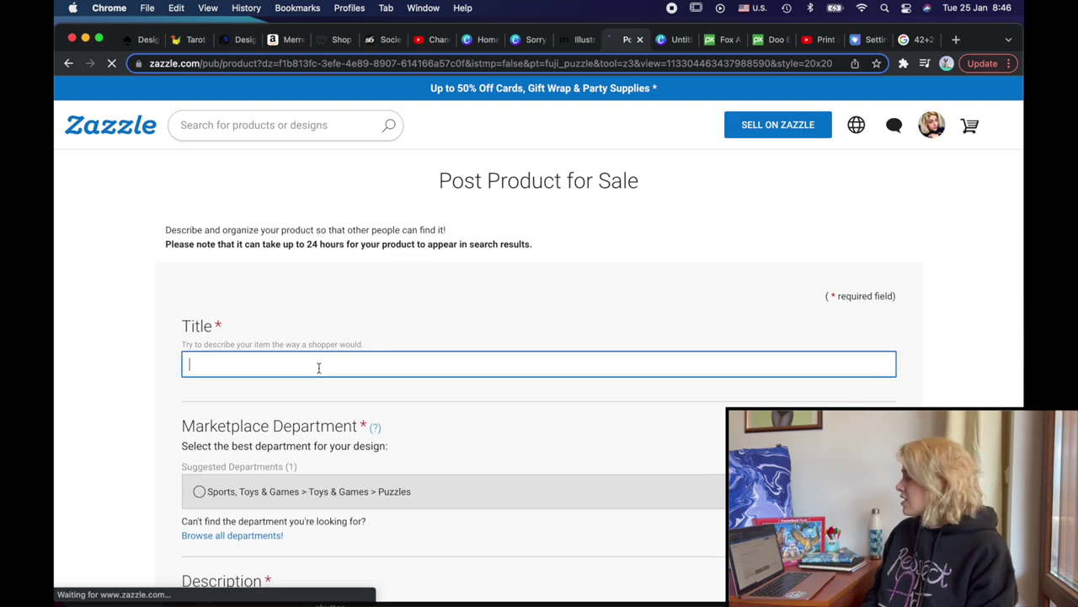
pyautogui.write('Tiger Roaring on Golden Carp Fish')
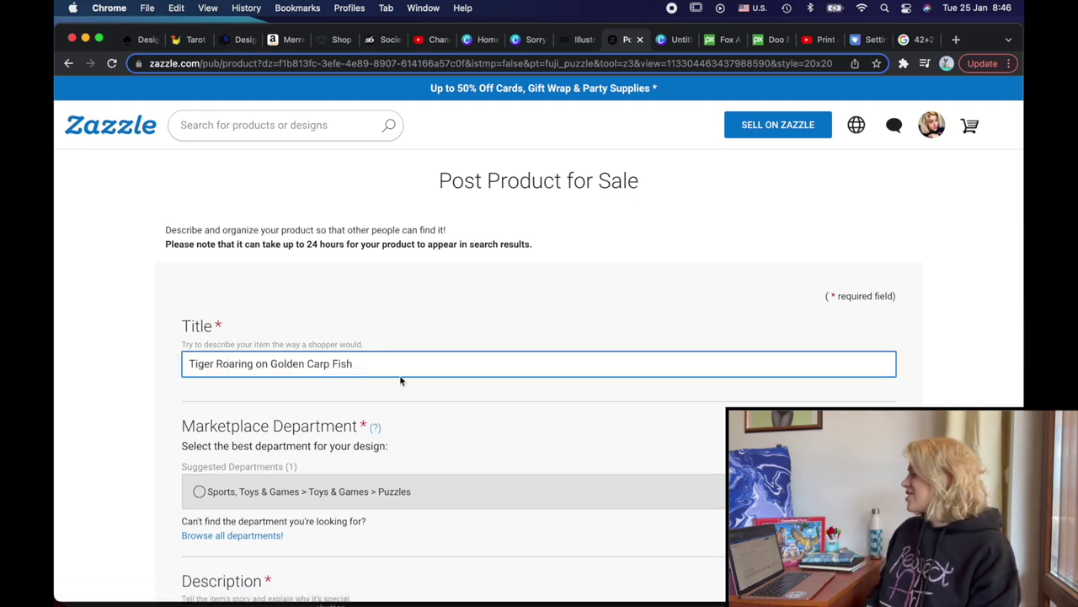
pyautogui.click(446, 423)
pyautogui.scroll(-3, 429, 376)
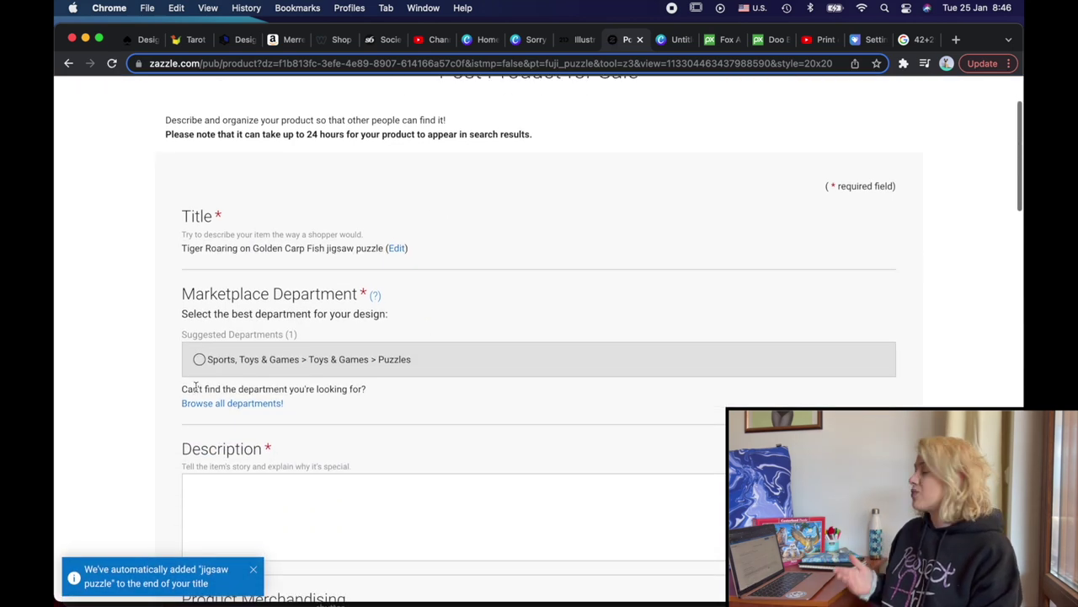
pyautogui.click(199, 361)
# - Write a description explaining the puzzle combines two Ohara Koson carp paintings
pyautogui.click(242, 447)
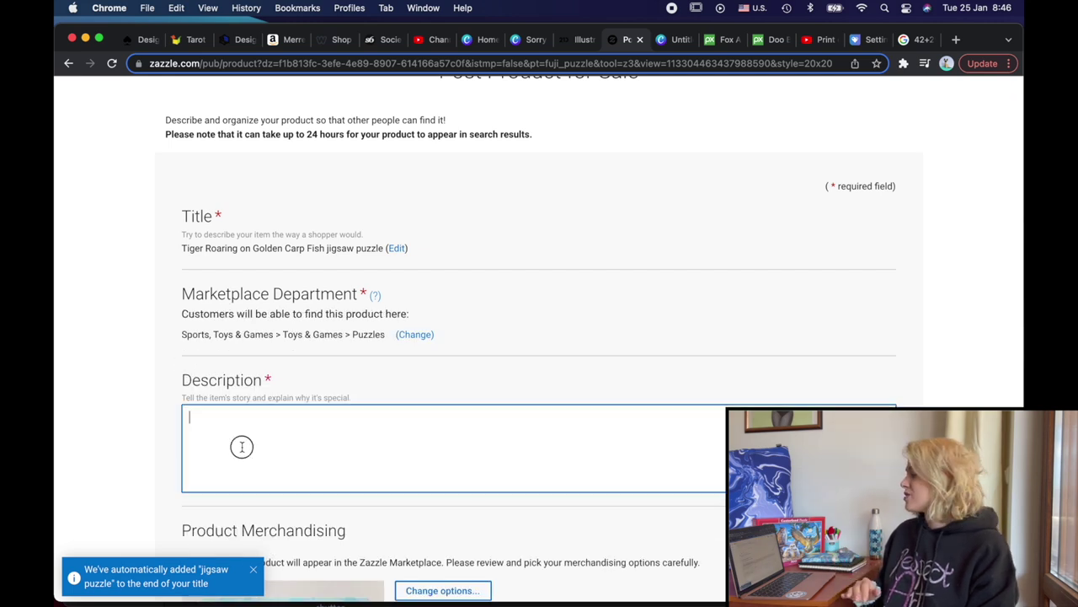
pyautogui.write('Using the art')
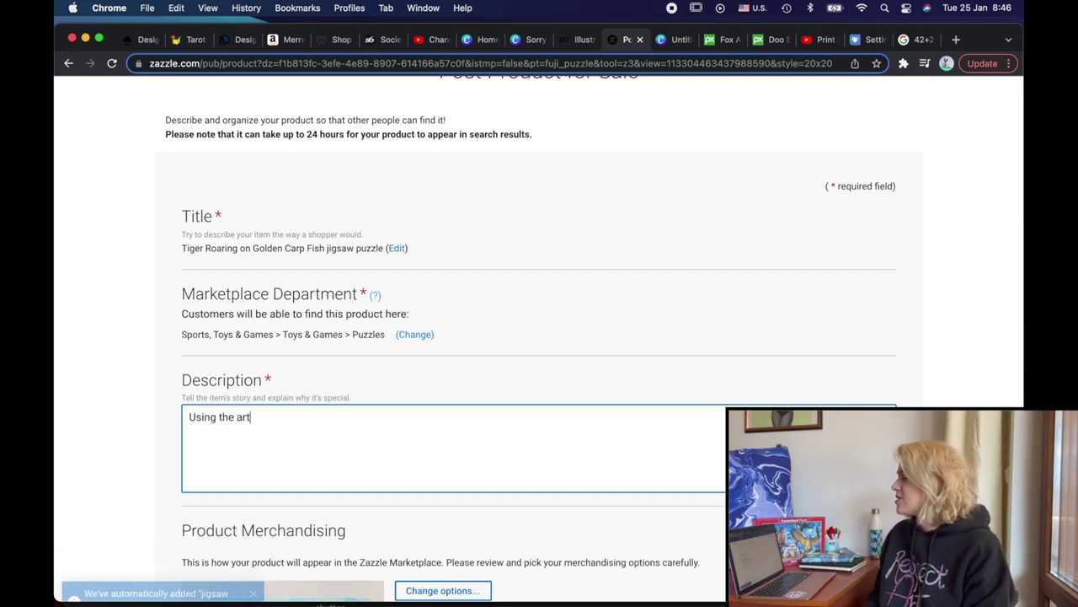
pyautogui.write(' works of Ohara Koson, I created ')
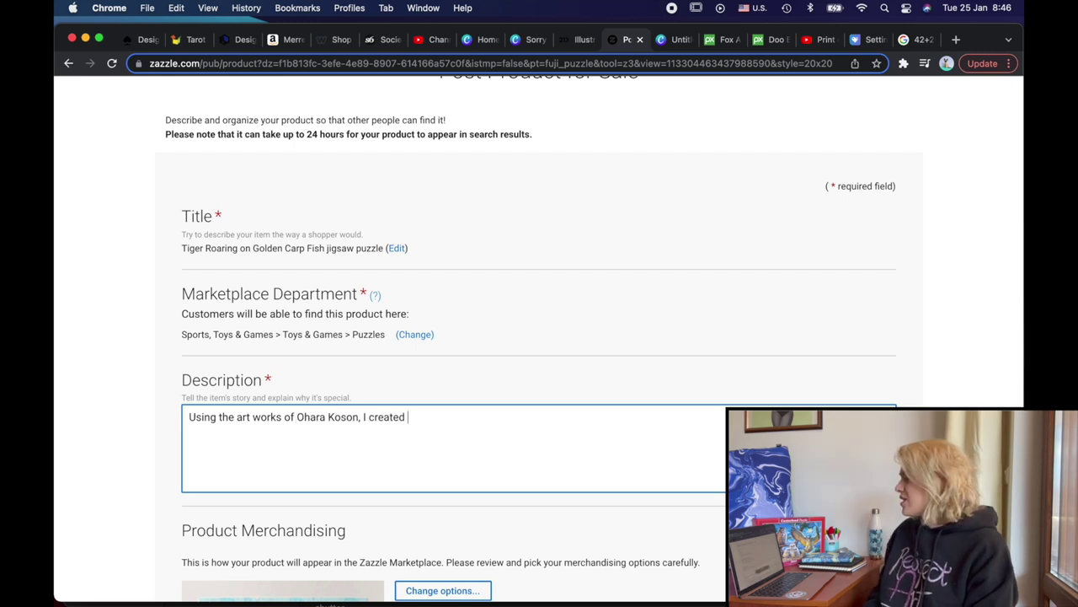
pyautogui.write('a design')
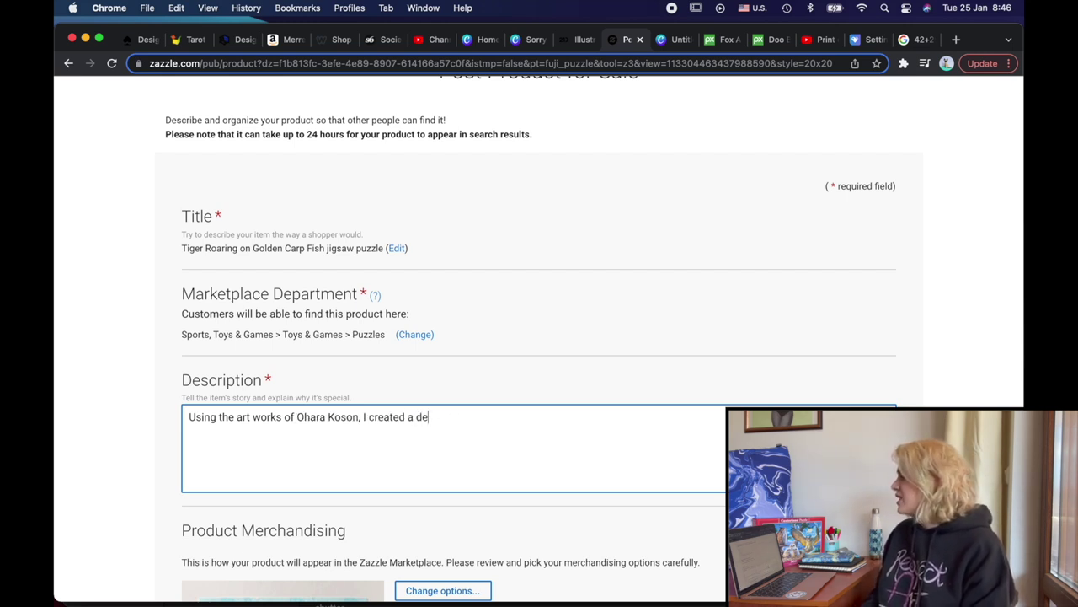
pyautogui.press('BackSpace')
pyautogui.press('BackSpace')
pyautogui.write('jigsaw puzzle combining her 2 paintings- ')
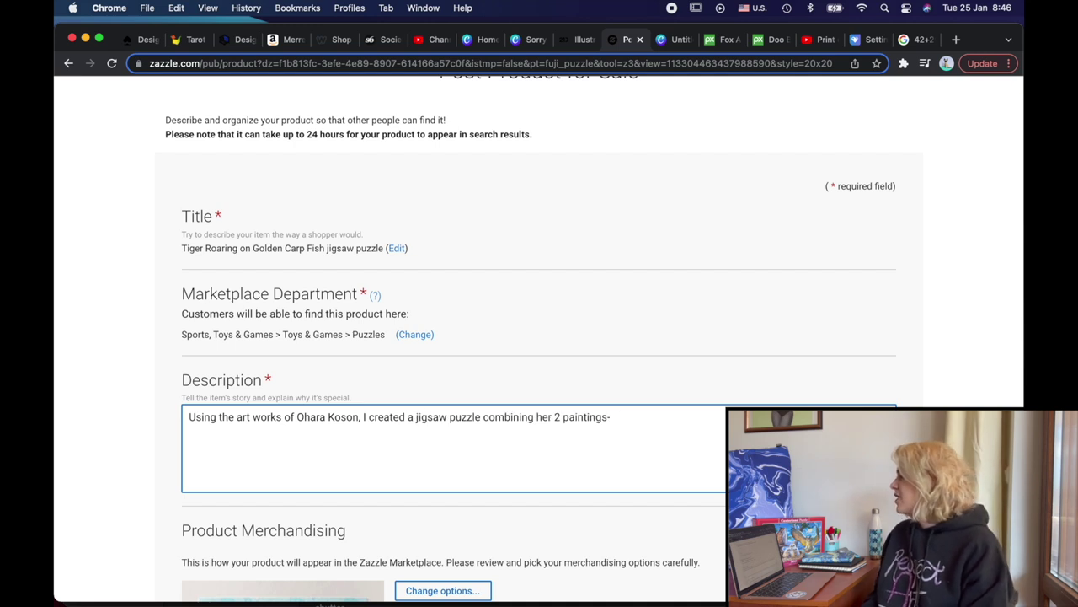
pyautogui.write('"Common & Golden Carp" into a weird abstract puzzle of a tiger roaring at')
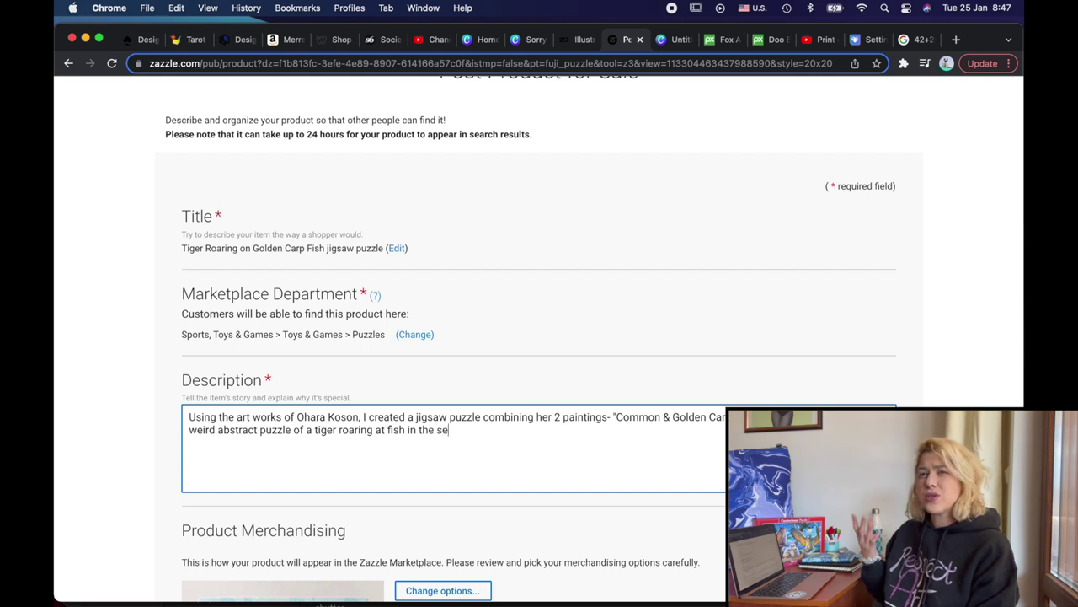
# - Set 'Sell this design on' to square puzzles only
pyautogui.scroll(-5, 518, 300)
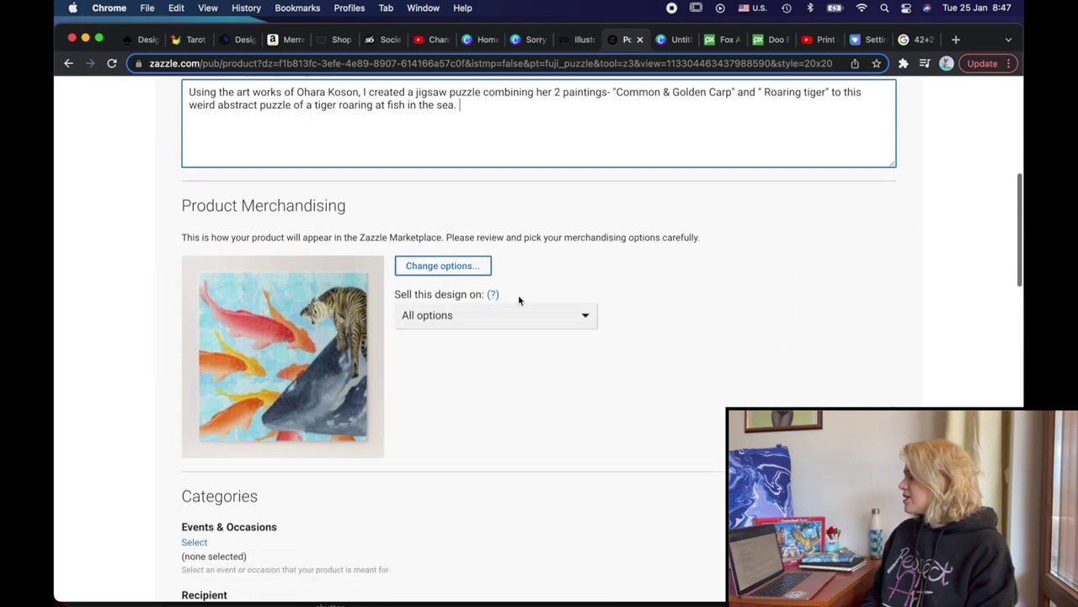
pyautogui.click(476, 320)
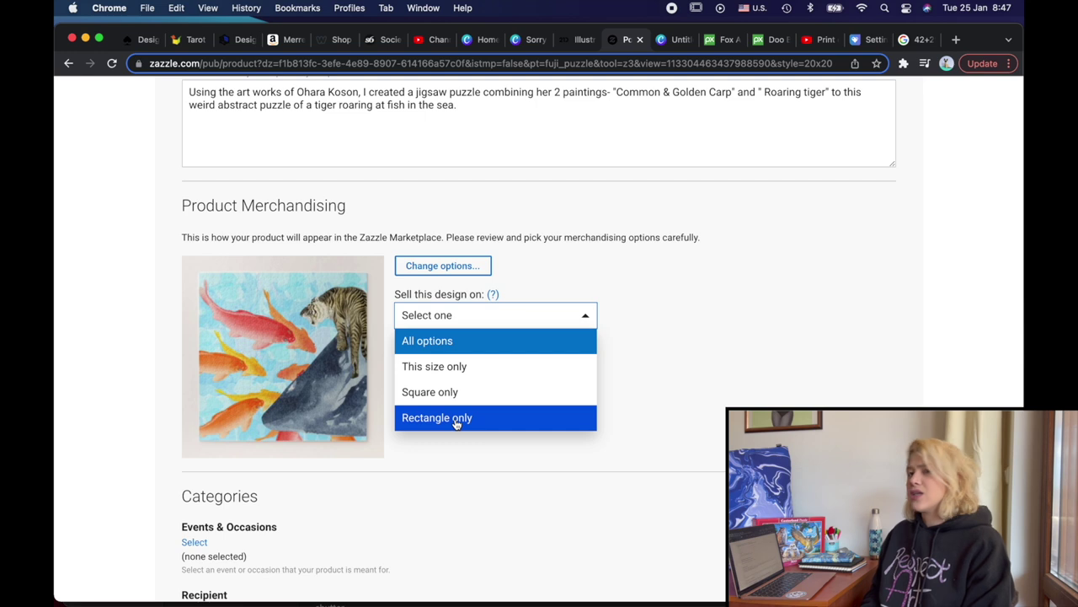
pyautogui.click(448, 395)
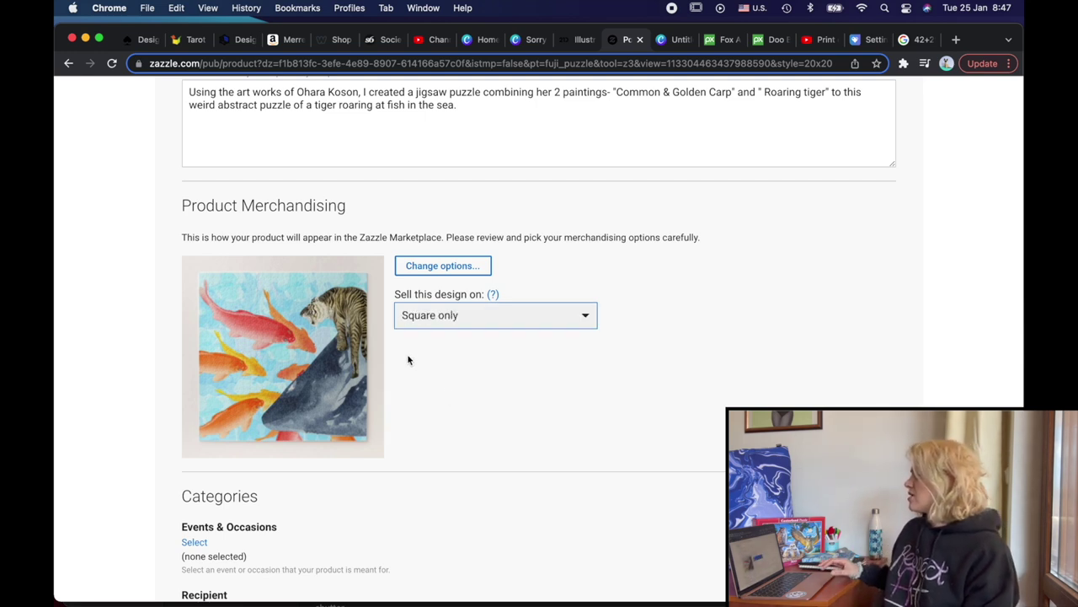
pyautogui.scroll(-5, 407, 359)
pyautogui.scroll(-2, 396, 366)
# - Add the carp and water tags, set royalty to 10%, accept the agreement and post the puzzle
pyautogui.click(381, 372)
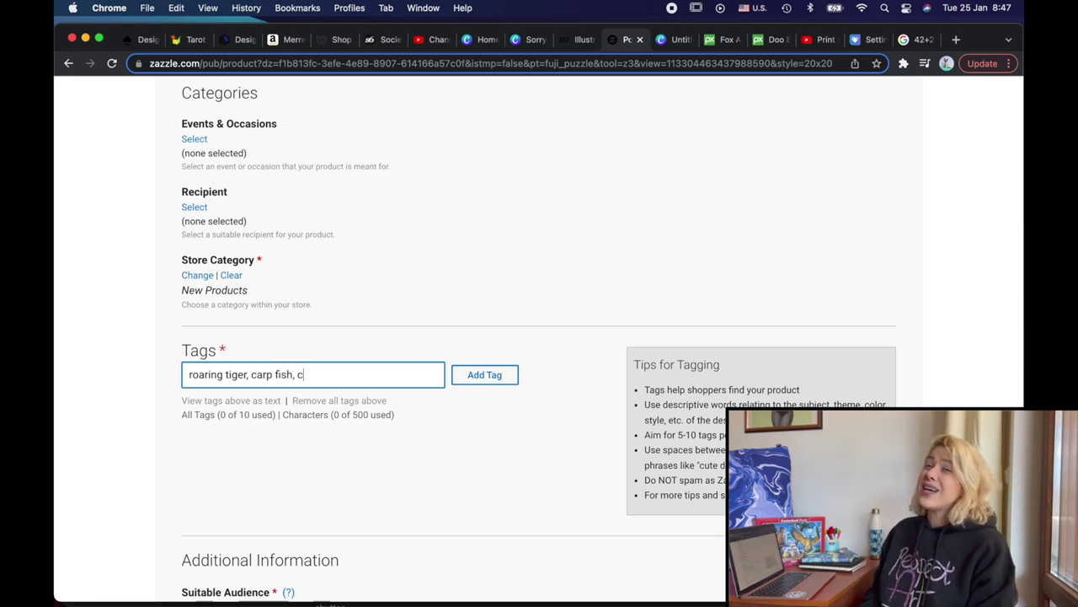
pyautogui.write('on carp,')
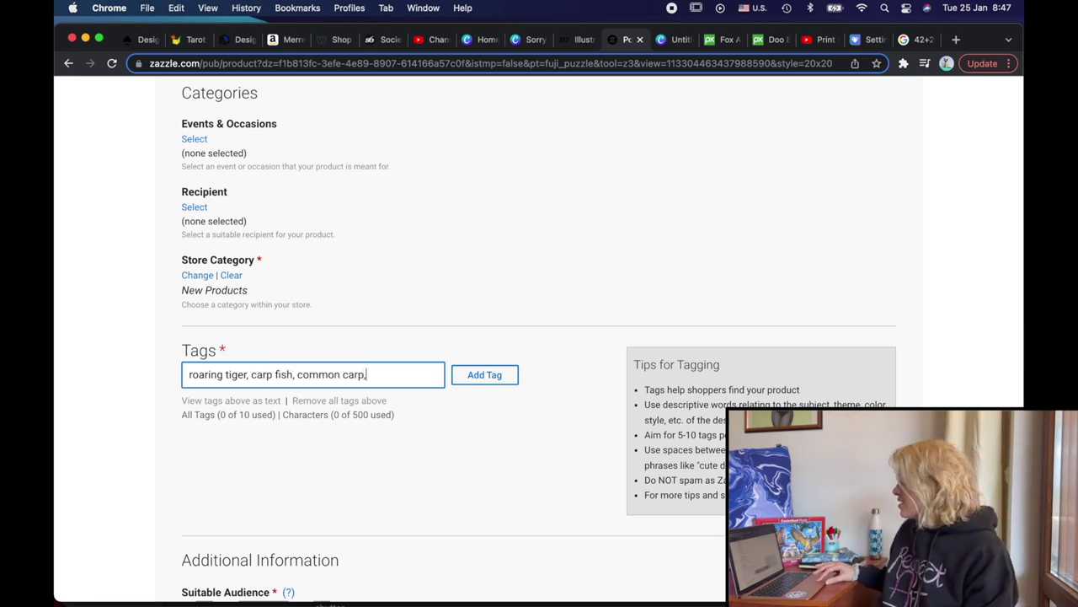
pyautogui.write(' water')
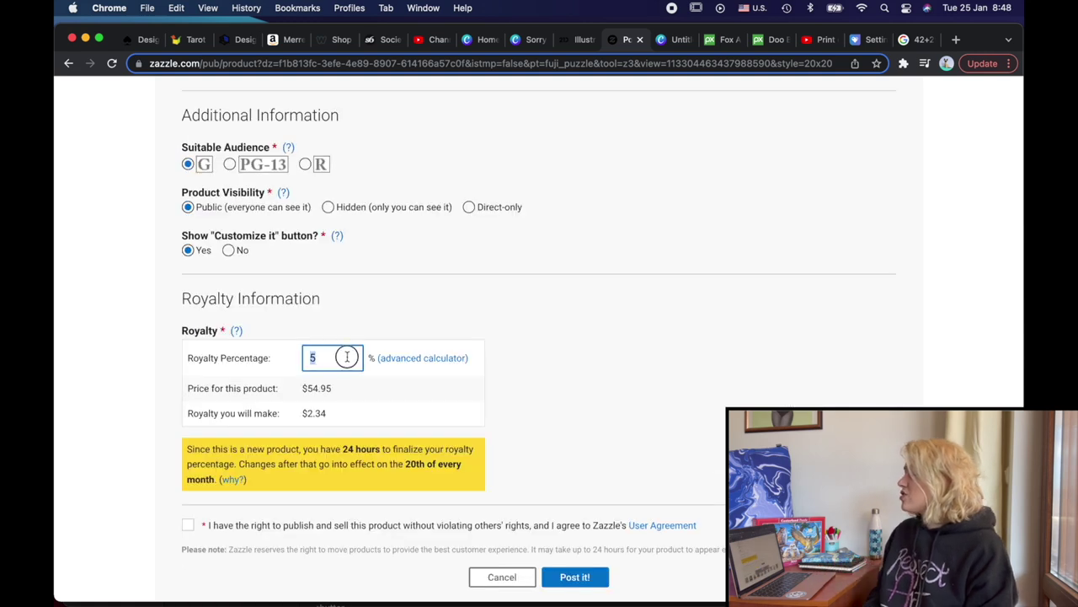
pyautogui.write('10')
pyautogui.click(553, 356)
pyautogui.scroll(-4, 553, 356)
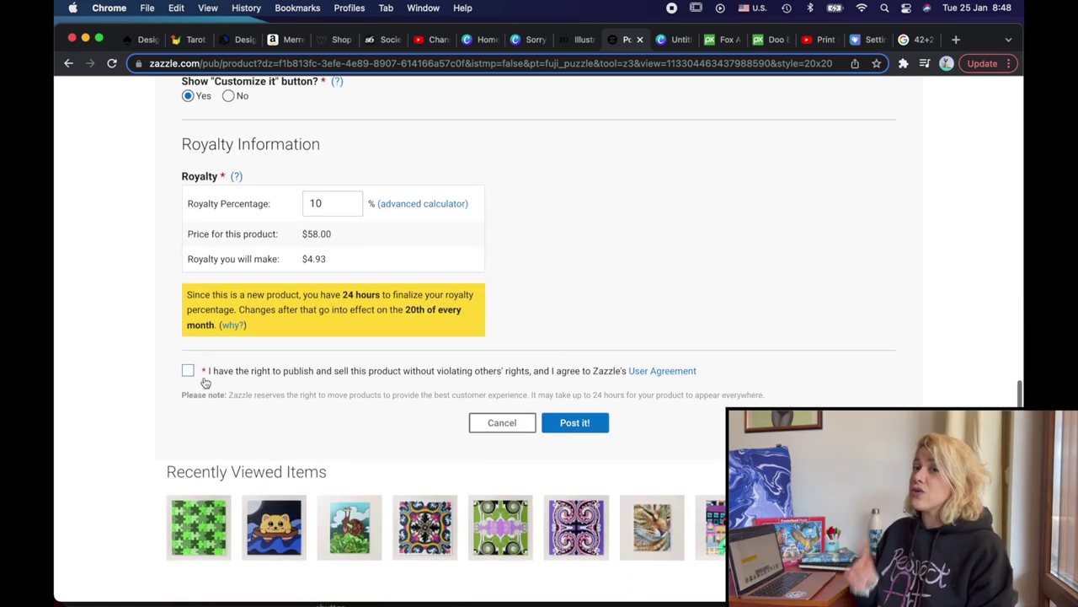
pyautogui.click(187, 371)
pyautogui.click(575, 423)
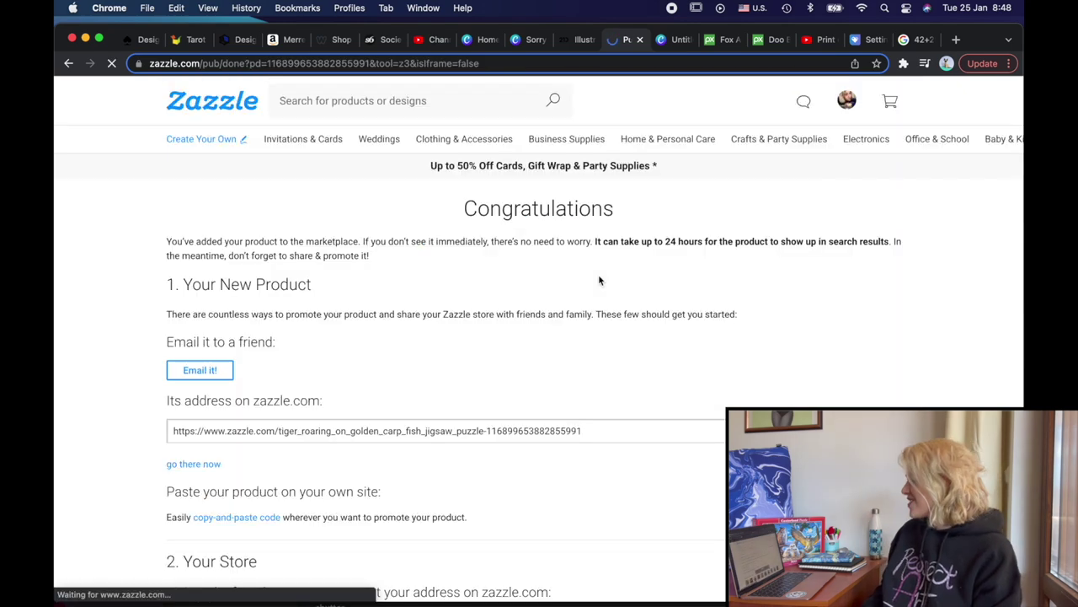
# - Open the published Tiger Roaring on Golden Carp Fish Jigsaw Puzzle product page
pyautogui.scroll(-5, 502, 359)
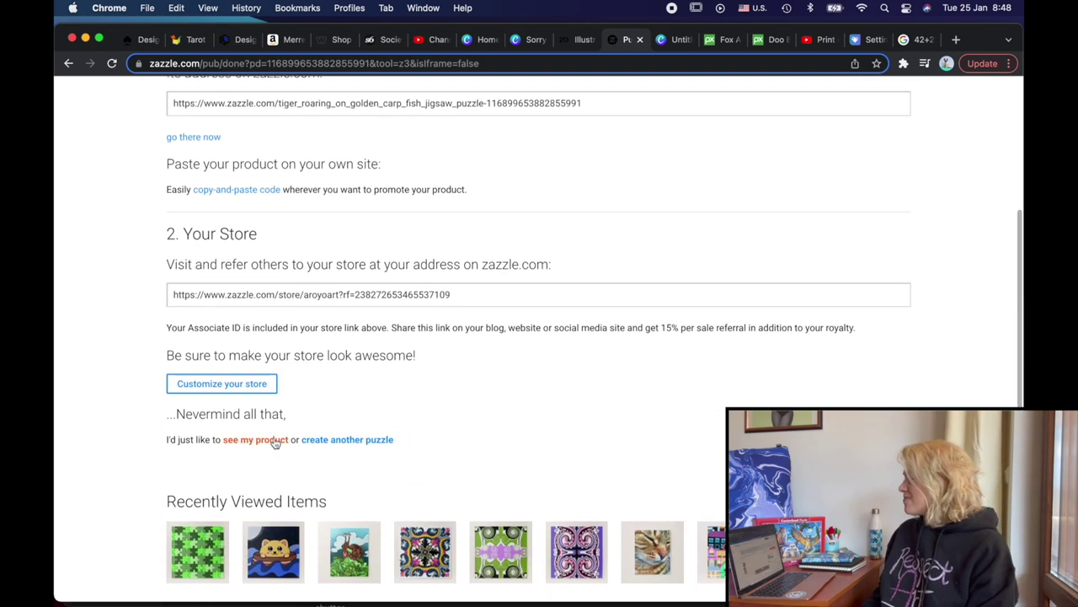
pyautogui.click(266, 441)
pyautogui.click(644, 39)
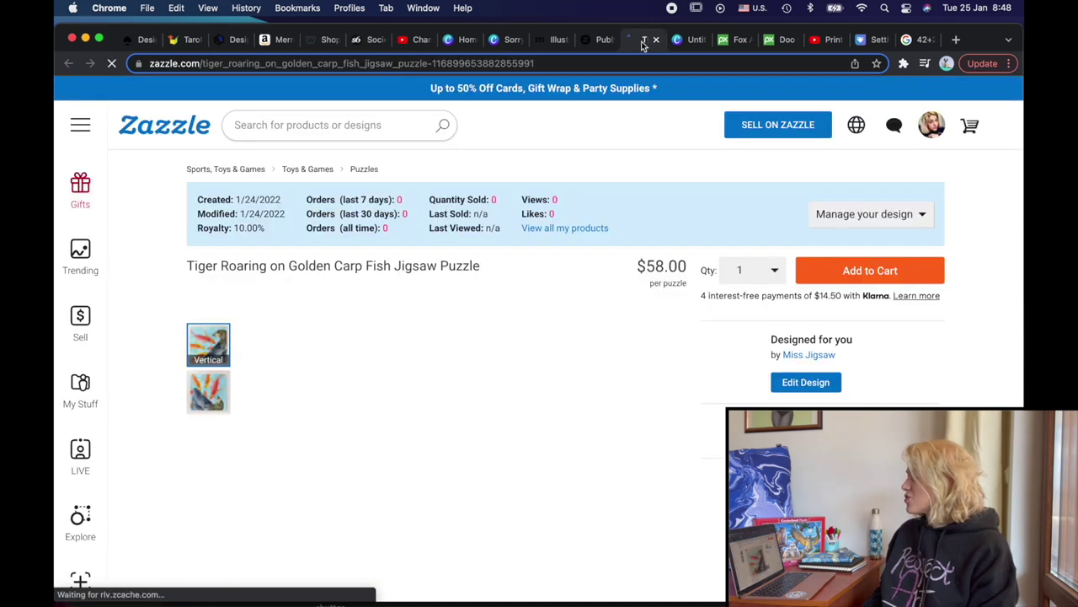
pyautogui.scroll(-3, 630, 388)
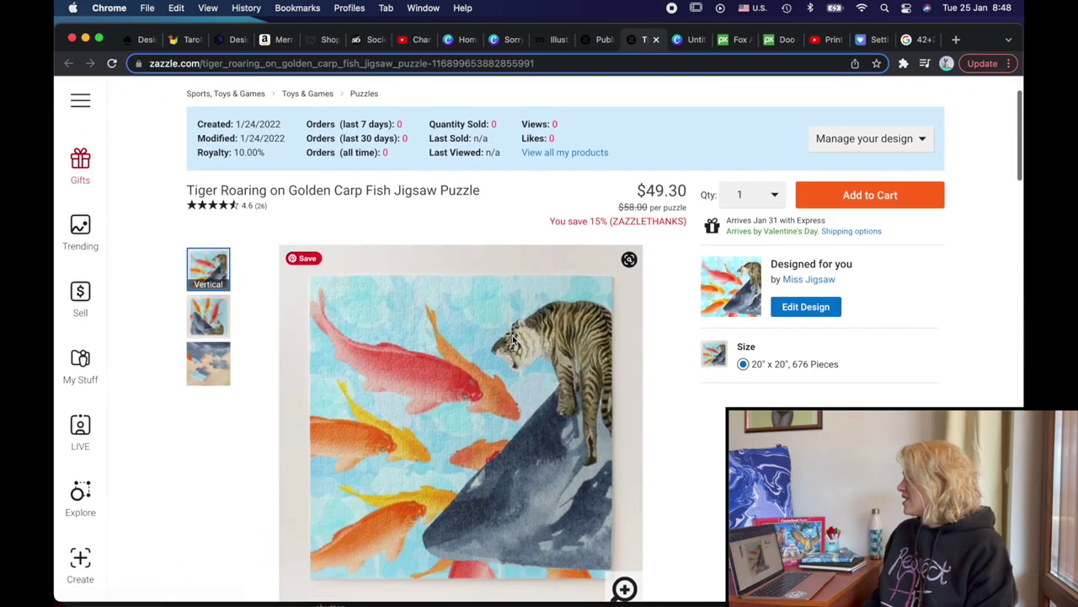
pyautogui.scroll(-2, 629, 382)
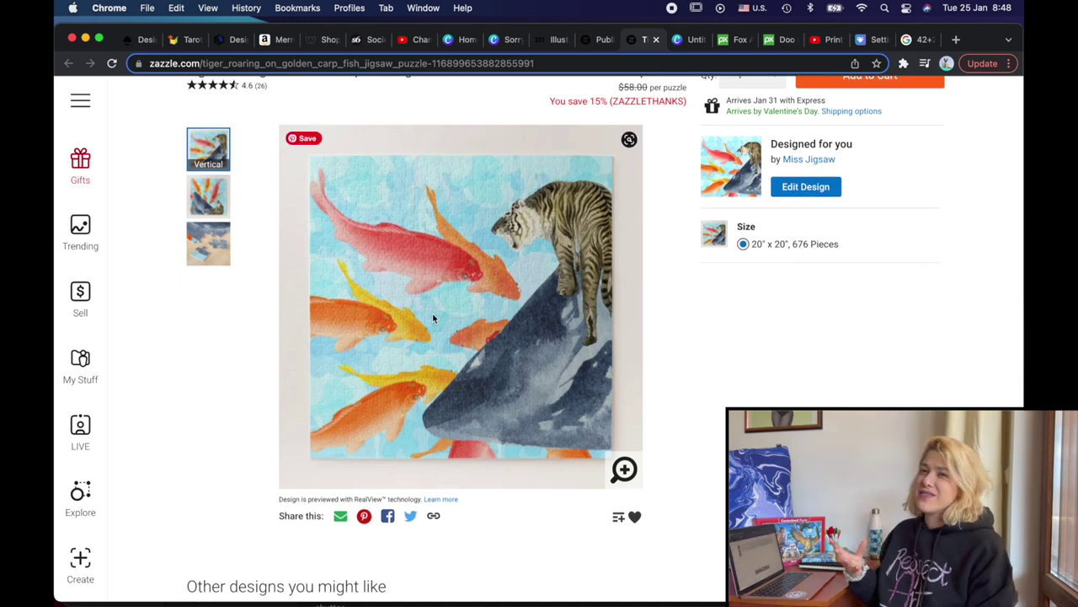
# - View the puzzle image at full size, then return to the Canva tab
pyautogui.click(622, 465)
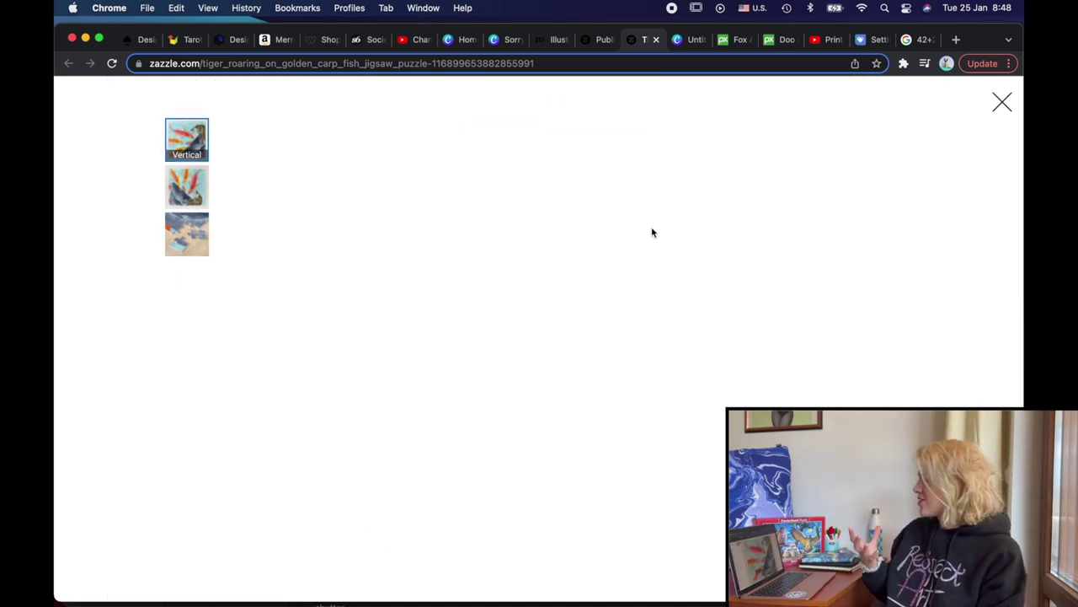
pyautogui.scroll(-2, 784, 178)
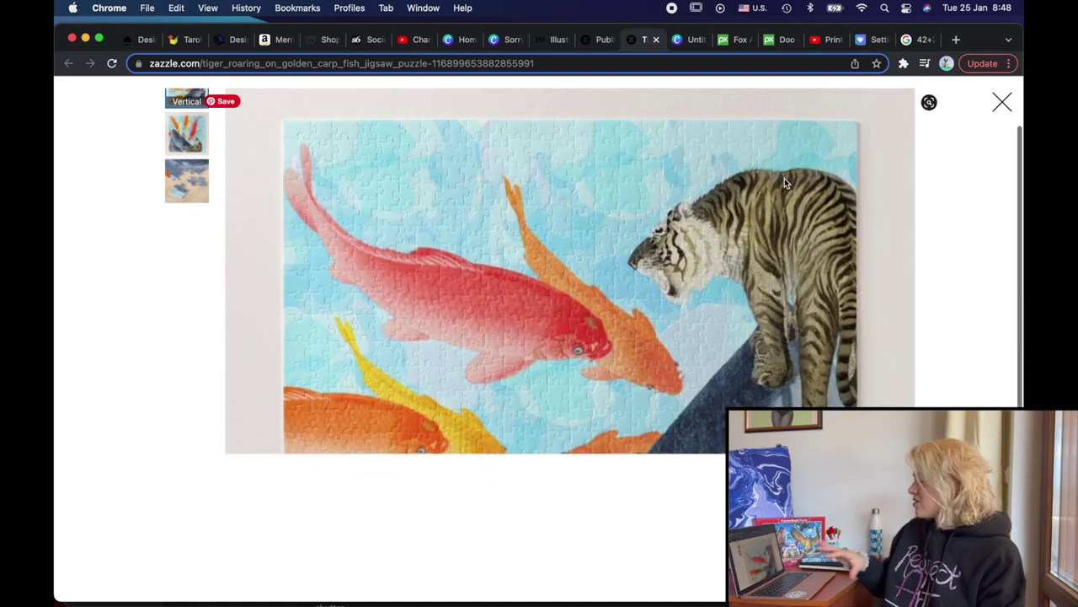
pyautogui.scroll(-2, 784, 178)
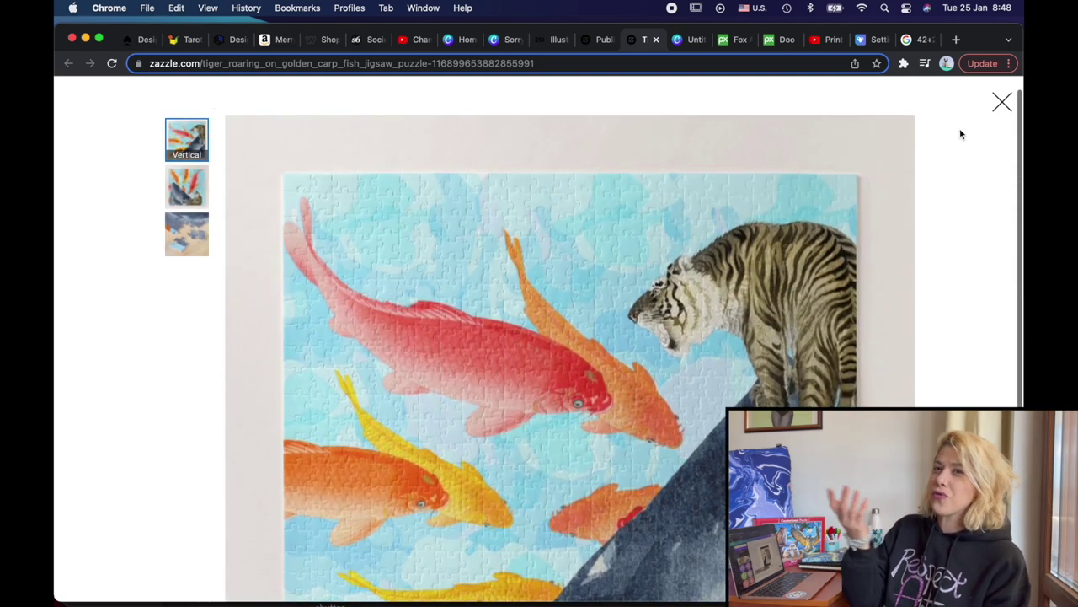
pyautogui.click(1000, 104)
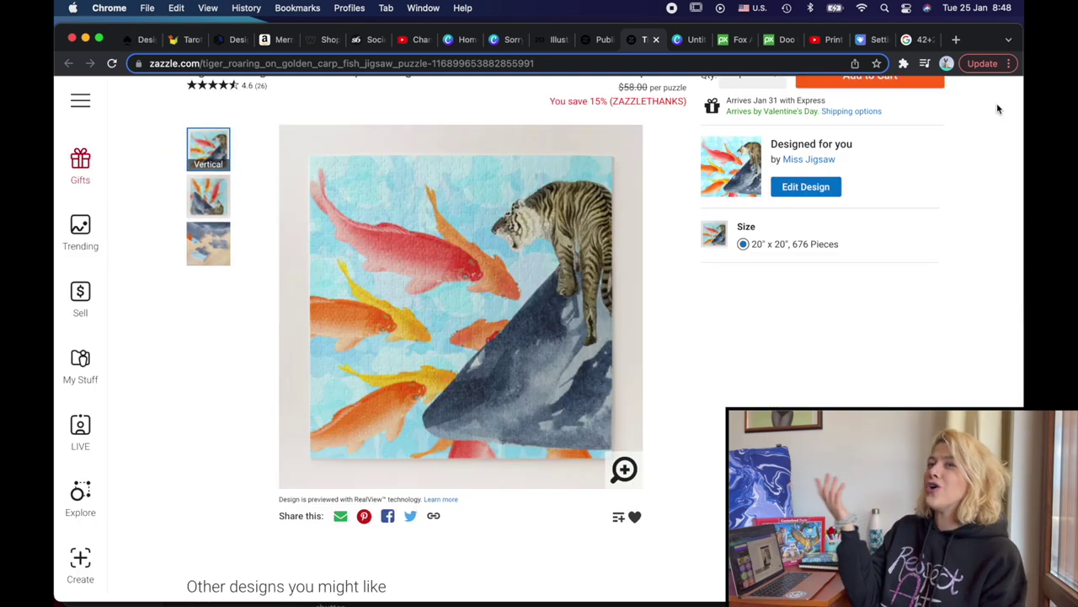
pyautogui.click(683, 40)
pyautogui.click(669, 63)
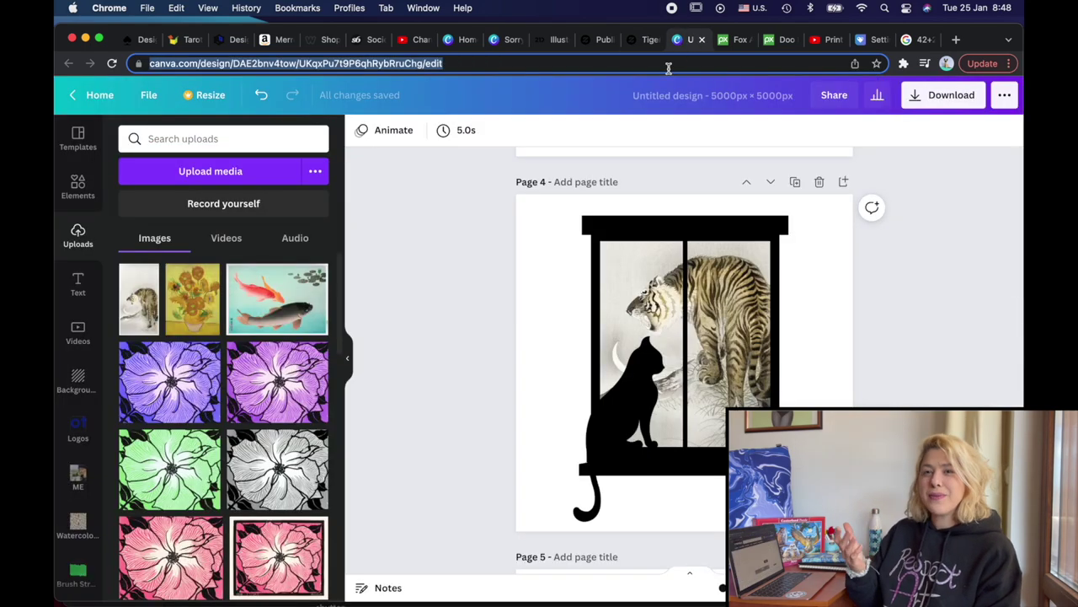
# - Go to teepublic.com and open your Storefront page from My Account
pyautogui.write('tee')
pyautogui.press('Return')
pyautogui.moveTo(760, 111)
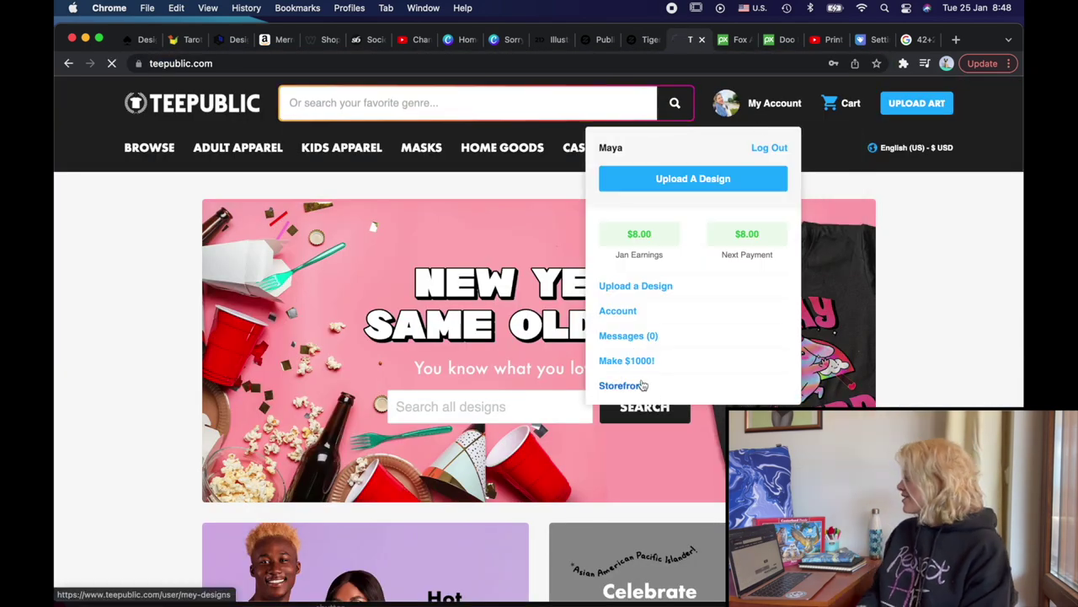
pyautogui.click(643, 385)
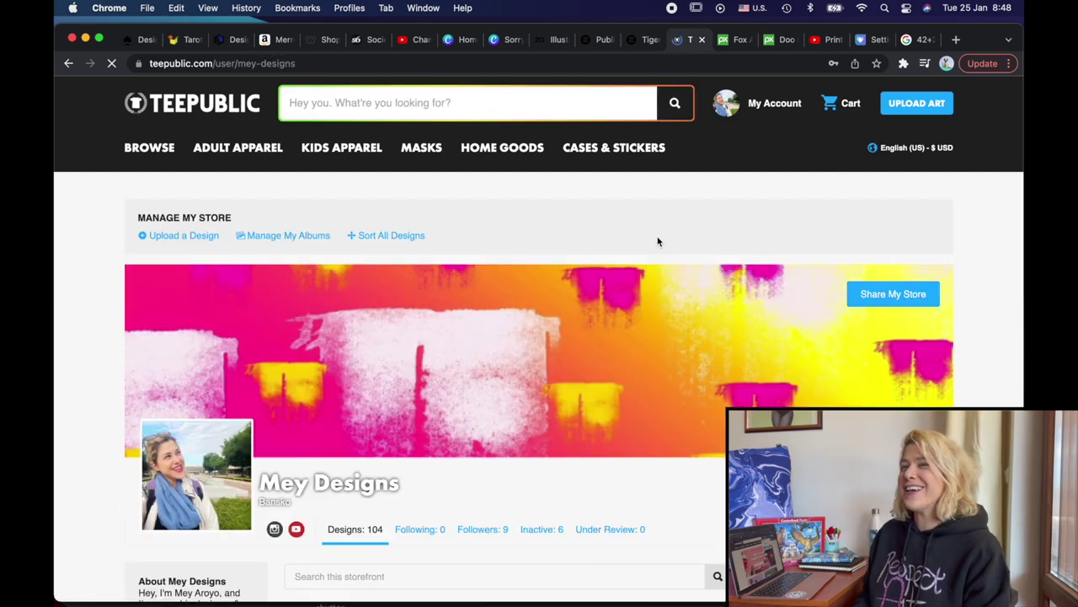
# - Scroll through the storefront's 104 listed designs and back to the top
pyautogui.scroll(-5, 589, 297)
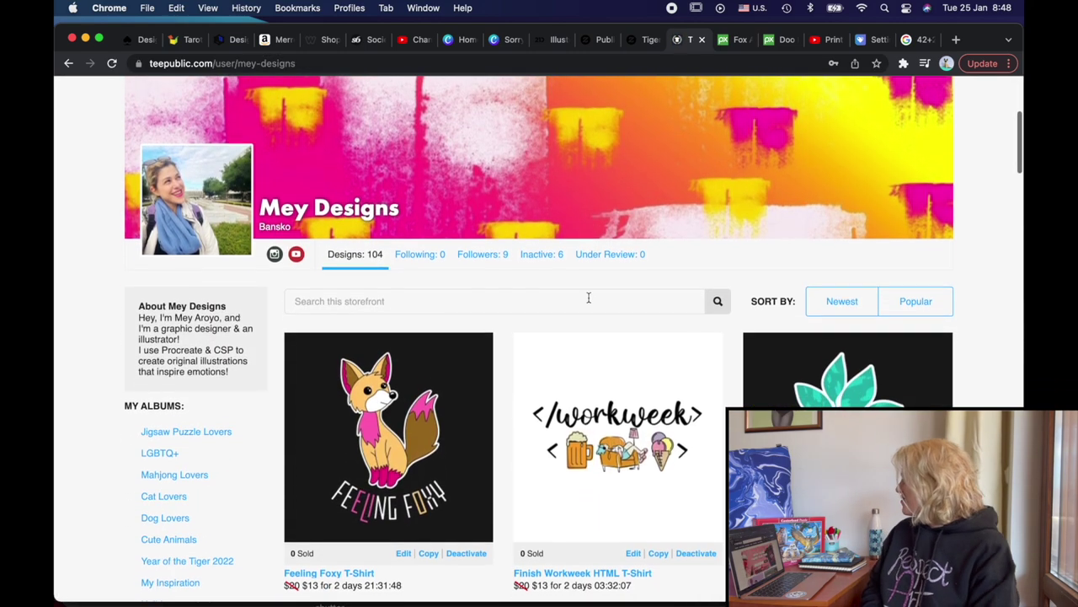
pyautogui.scroll(-5, 588, 297)
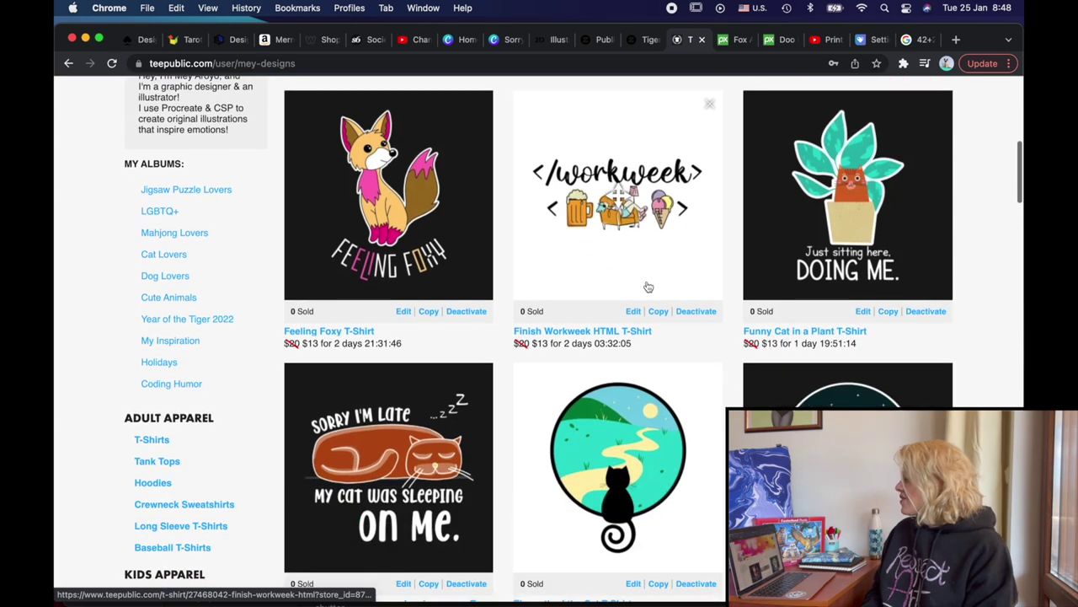
pyautogui.scroll(-5, 648, 287)
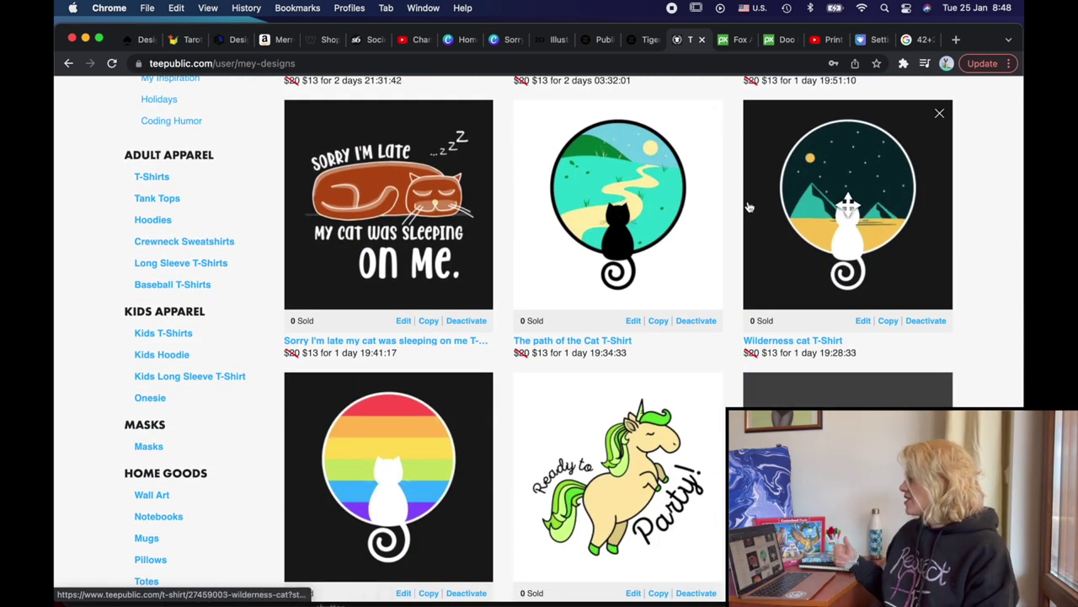
pyautogui.scroll(4, 671, 296)
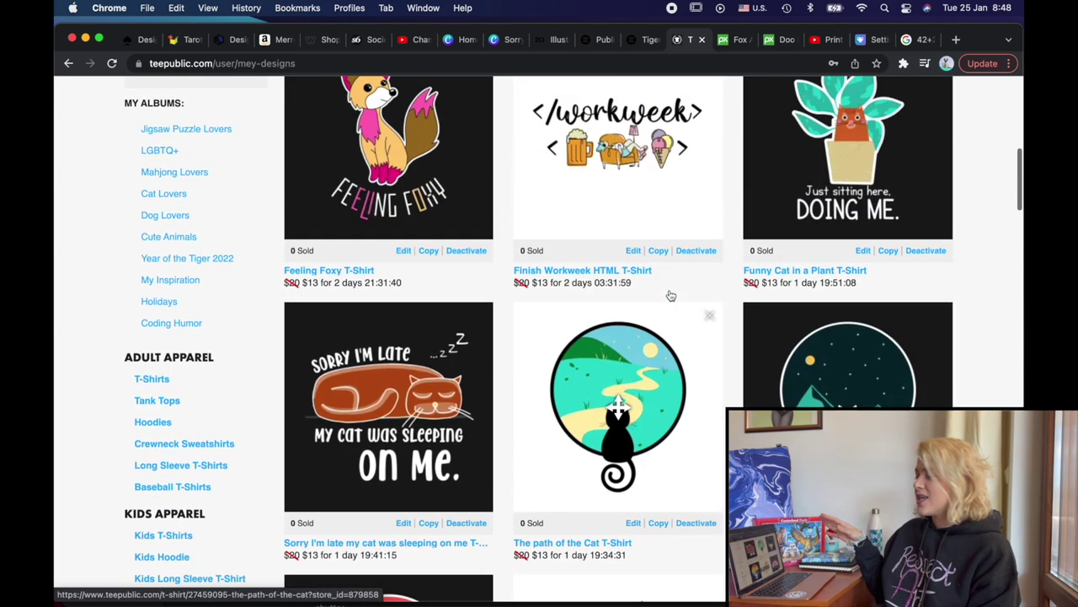
pyautogui.scroll(6, 671, 296)
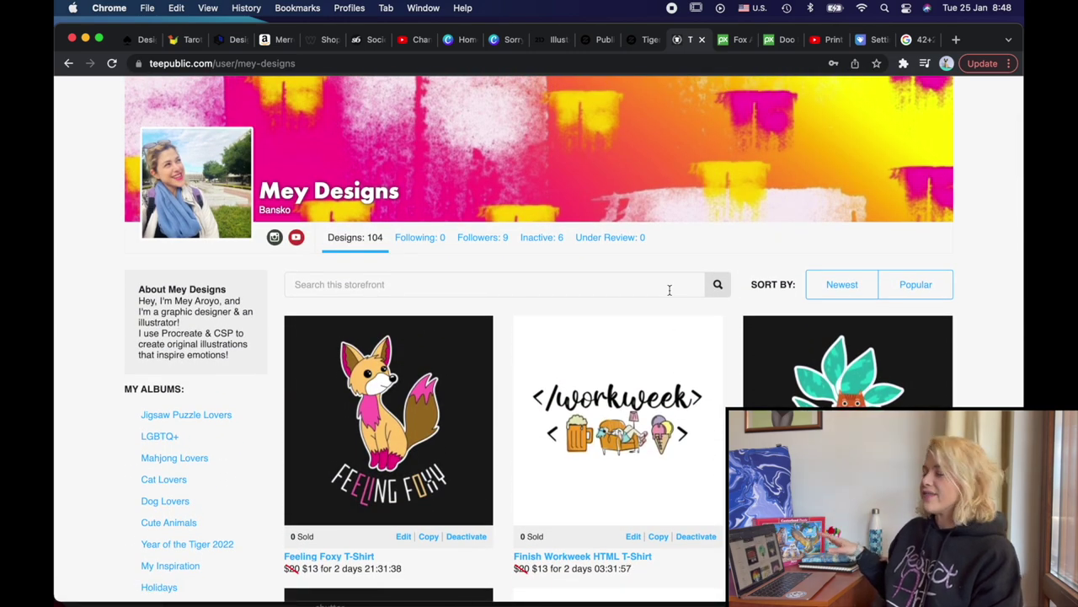
pyautogui.scroll(-8, 670, 290)
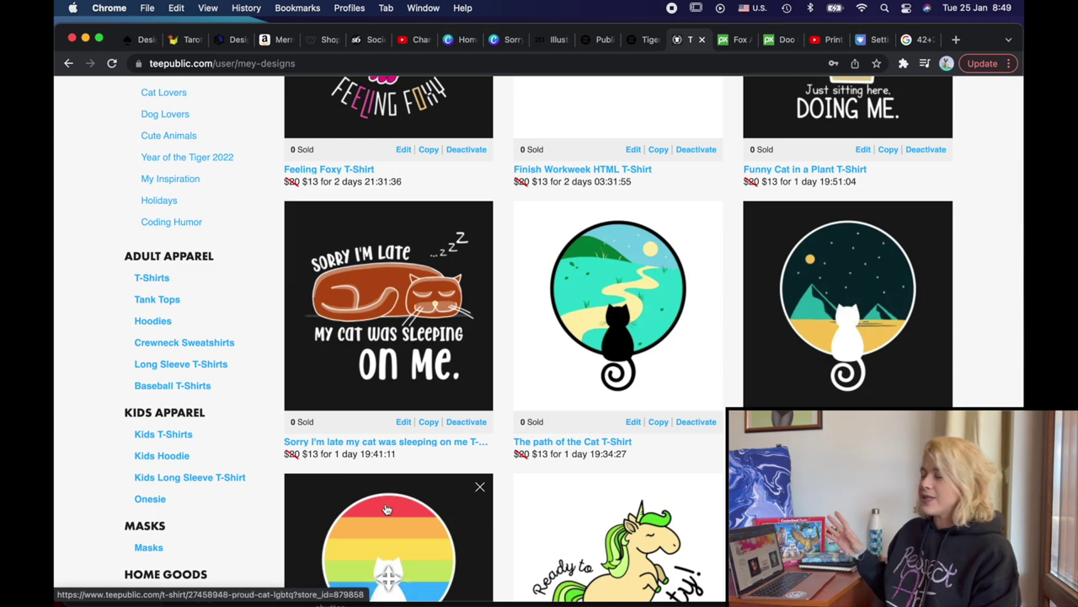
pyautogui.scroll(8, 706, 244)
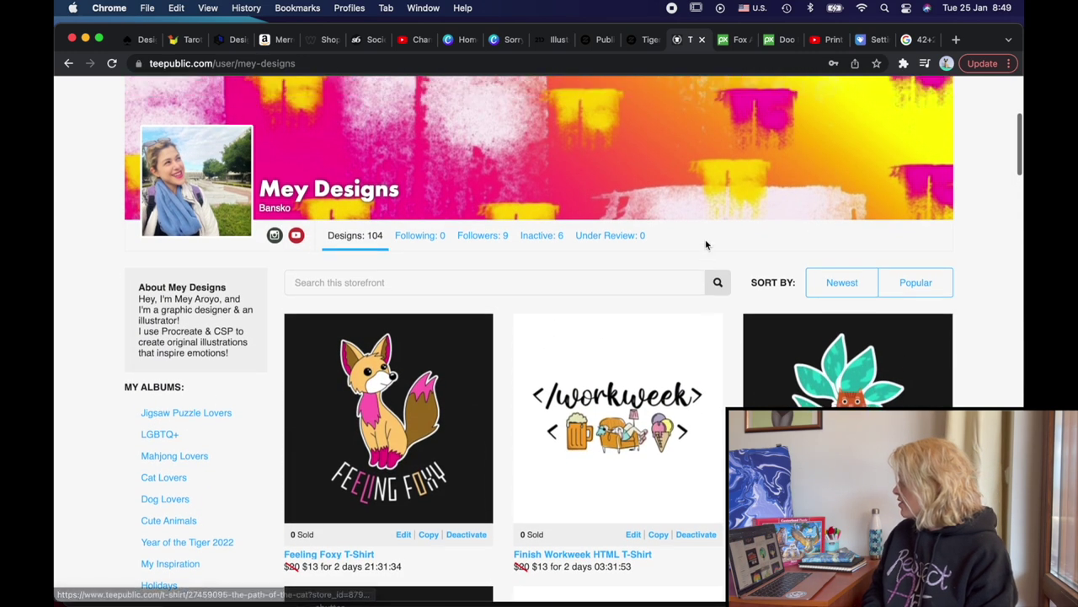
pyautogui.scroll(6, 706, 244)
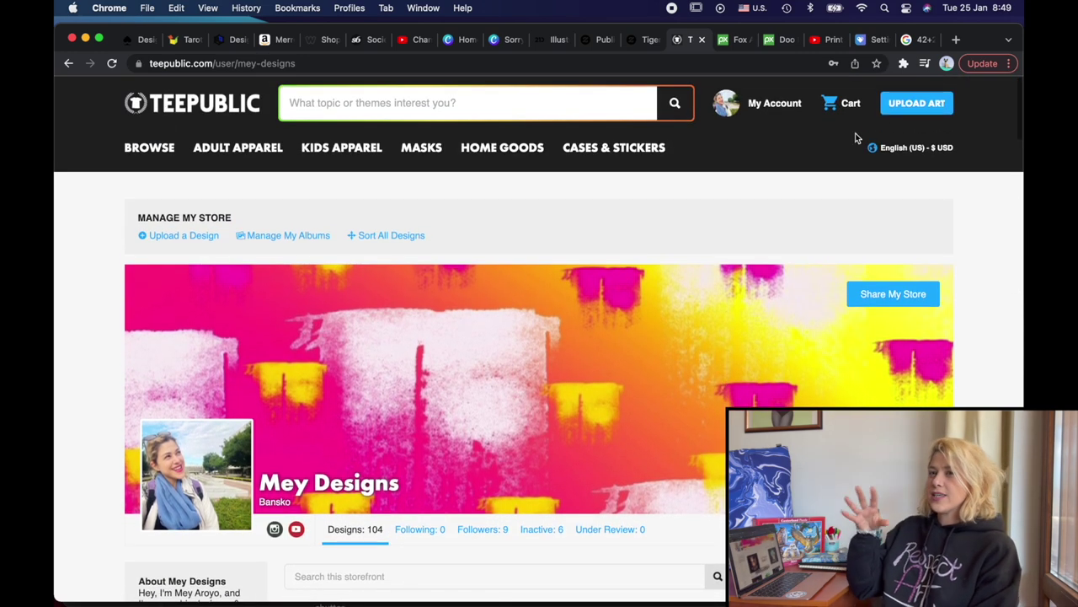
pyautogui.click(763, 103)
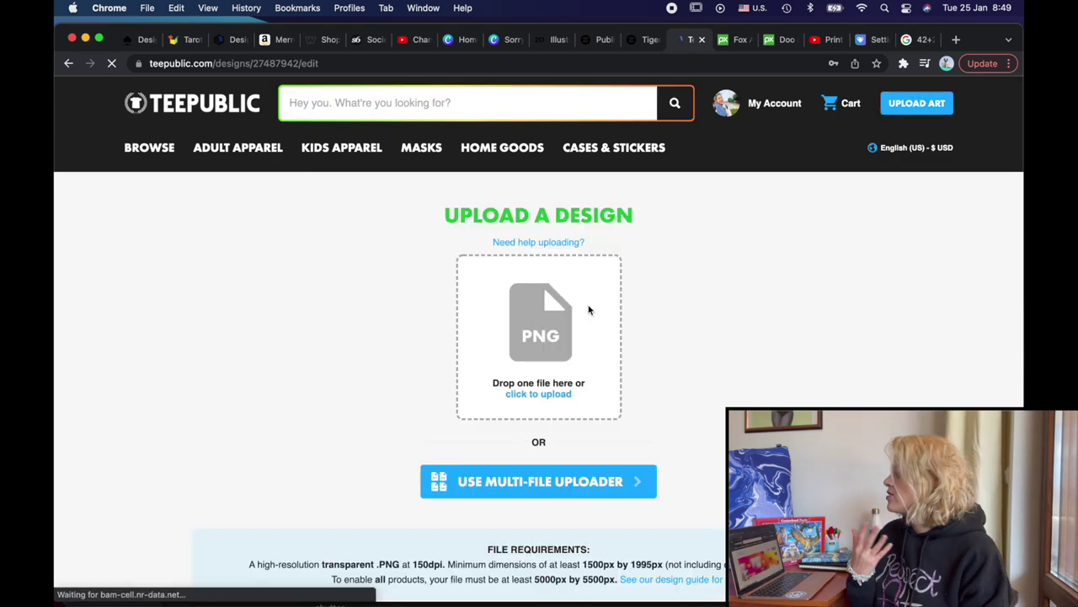
# - Upload 4.png from Downloads and title it 'Cat looking at Roaring Tiger'
pyautogui.click(544, 317)
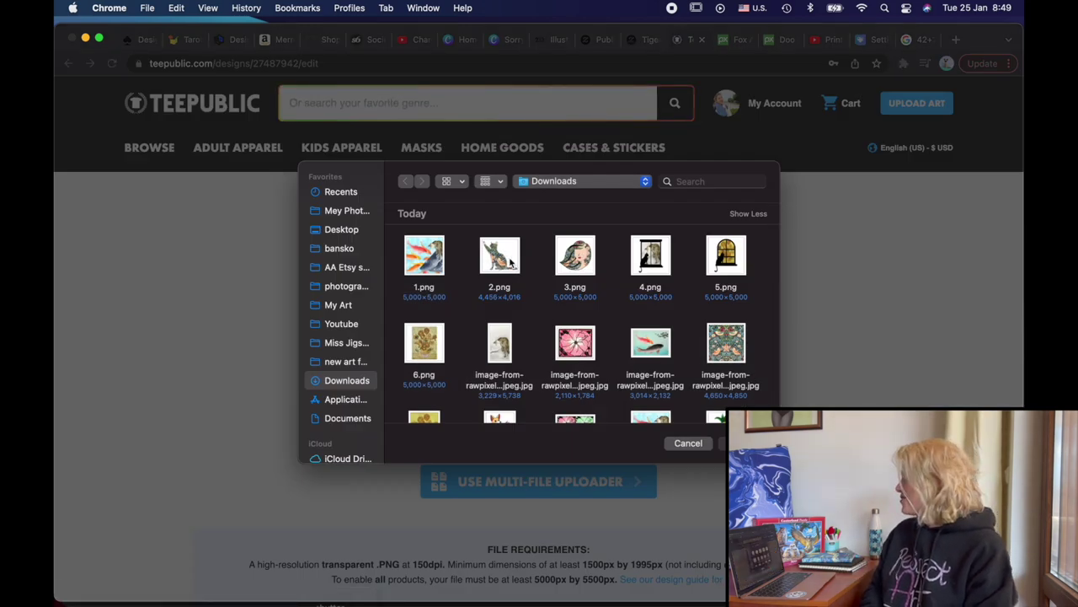
pyautogui.doubleClick(650, 257)
pyautogui.scroll(-5, 664, 287)
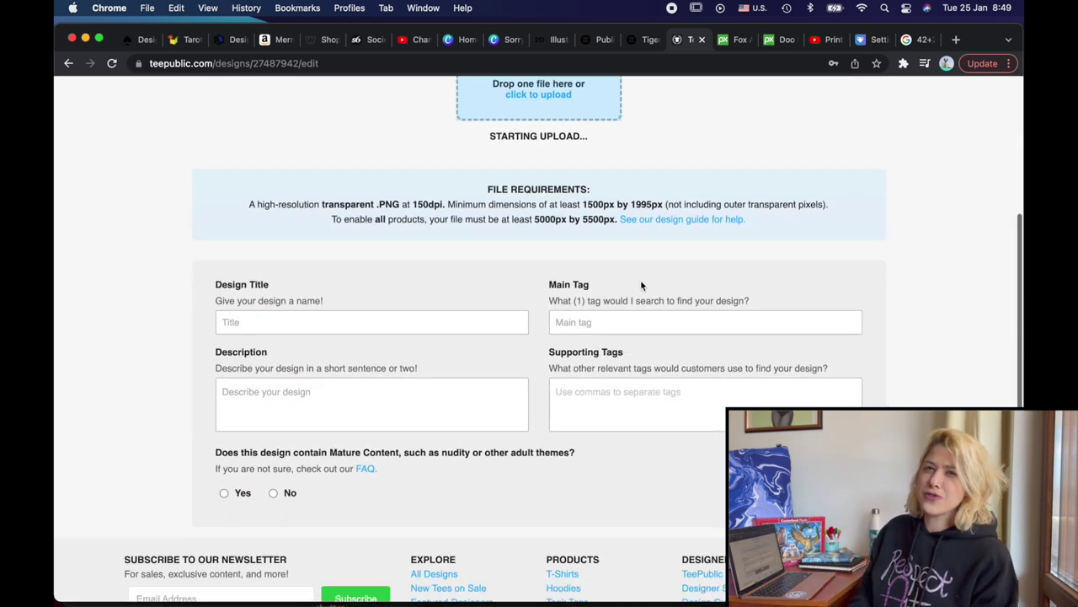
pyautogui.click(423, 315)
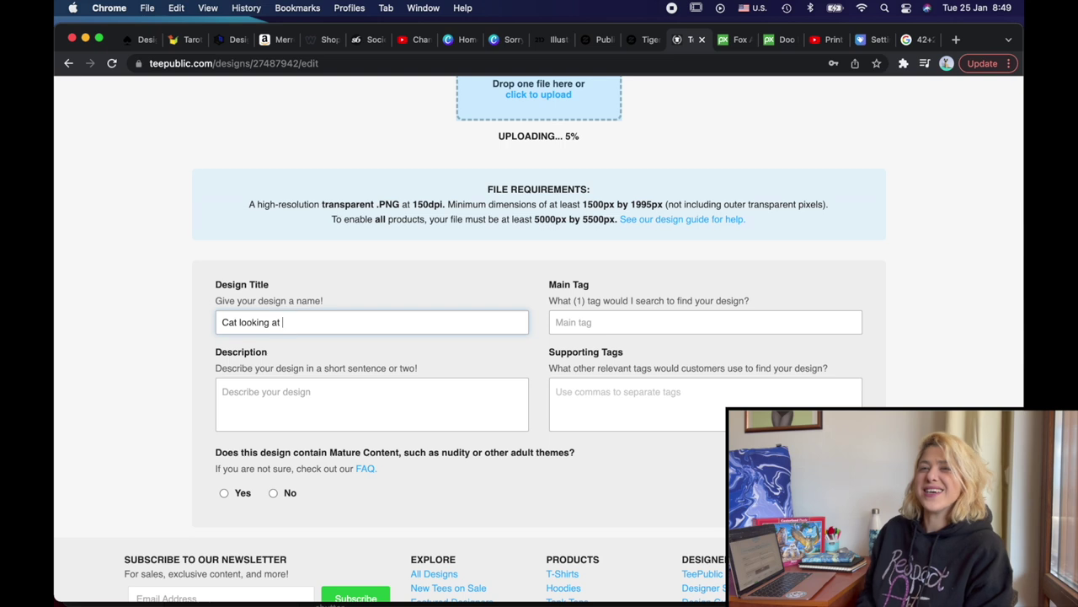
pyautogui.write('Cat looking at Roaring Tiger')
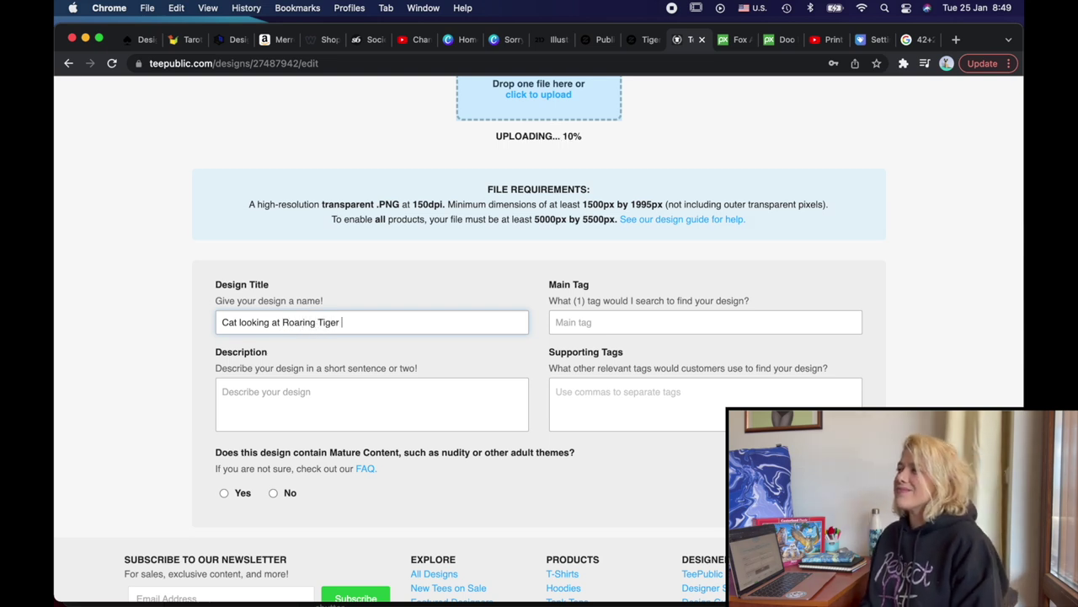
# - Choose 'cat lover gifts' as main tag and add the Ohara Koson tiger-painting description
pyautogui.click(624, 323)
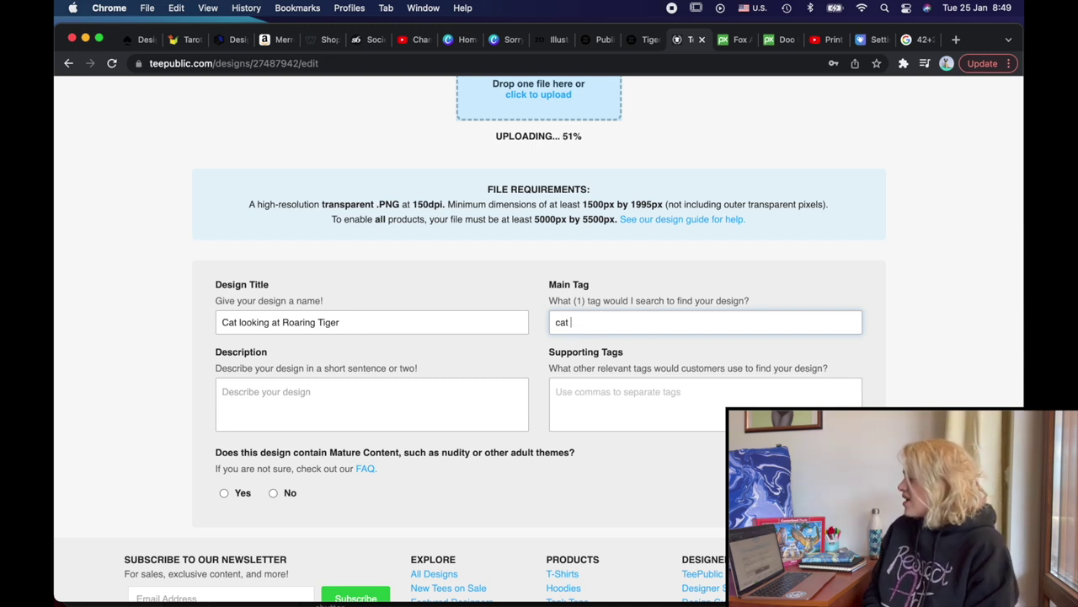
pyautogui.write('cat')
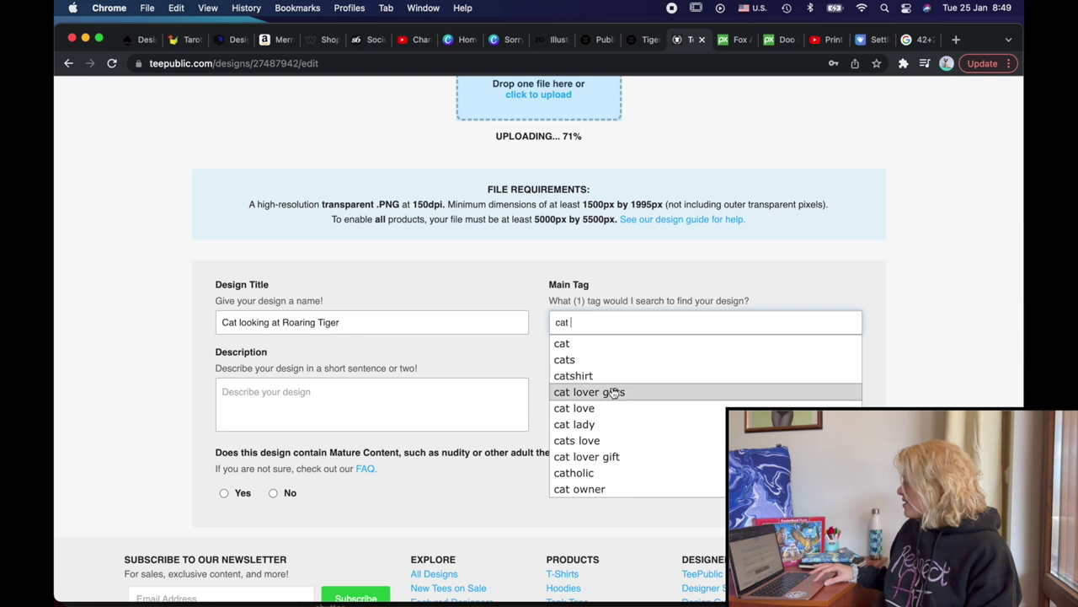
pyautogui.click(615, 388)
pyautogui.click(454, 390)
pyautogui.write('A ca')
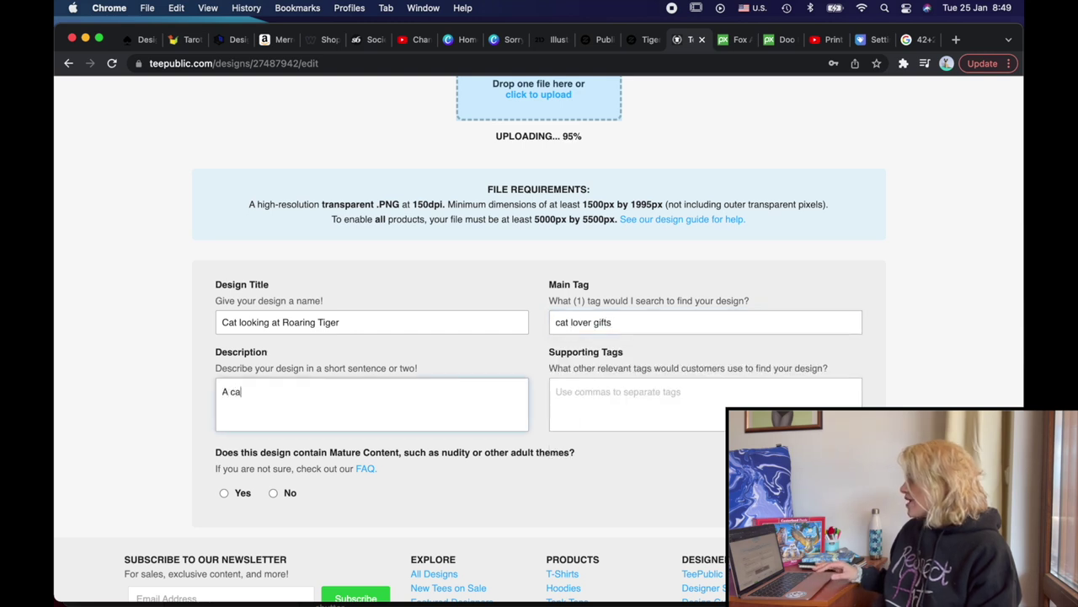
pyautogui.write('t looking at the famous roaring tiger painting of Ohara')
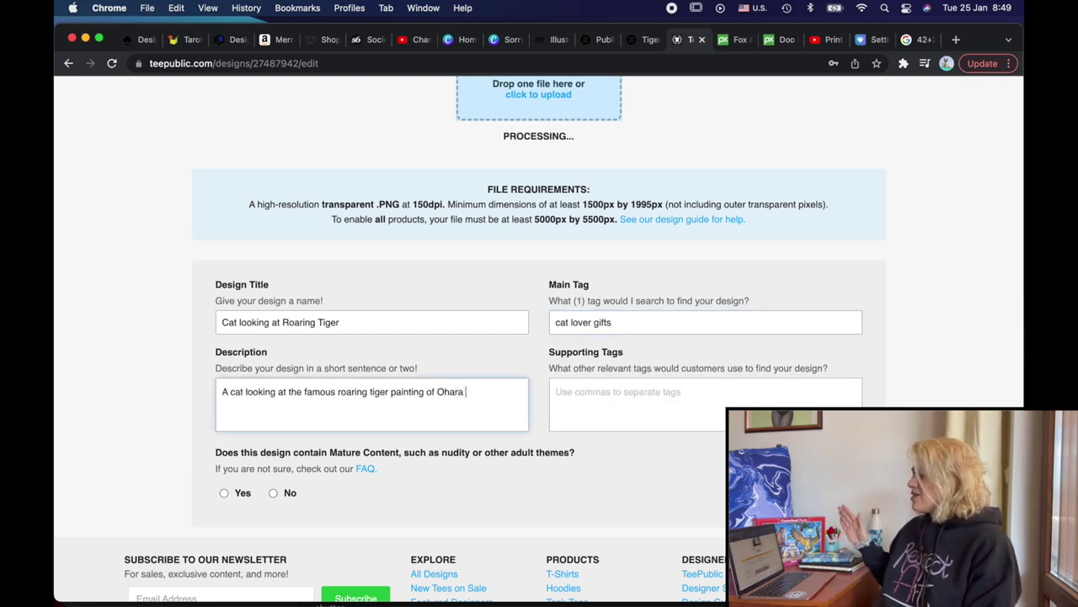
pyautogui.write(' Koson outsi')
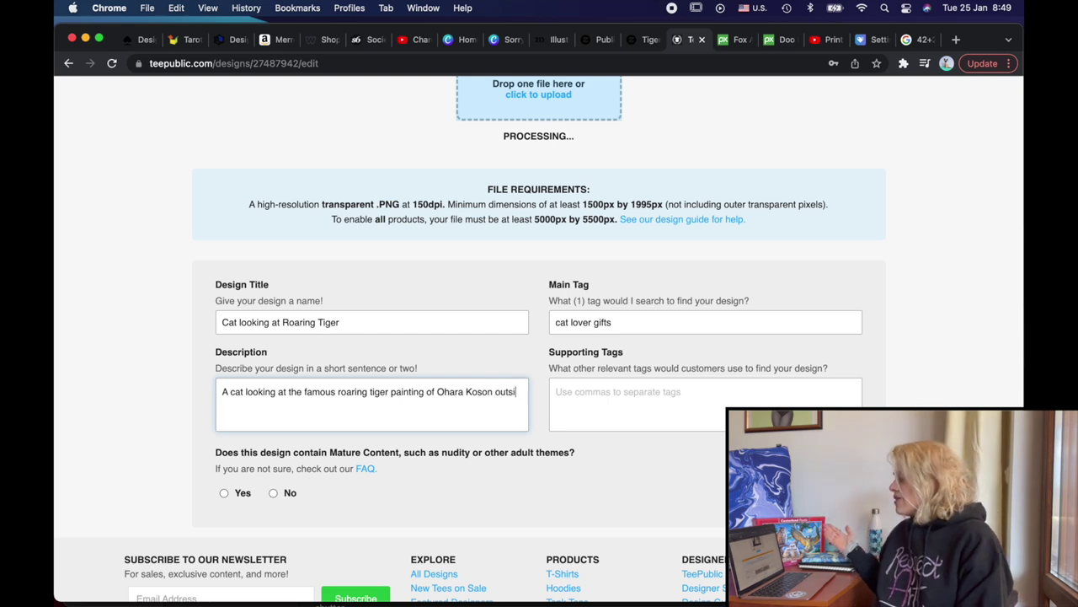
pyautogui.write('de h')
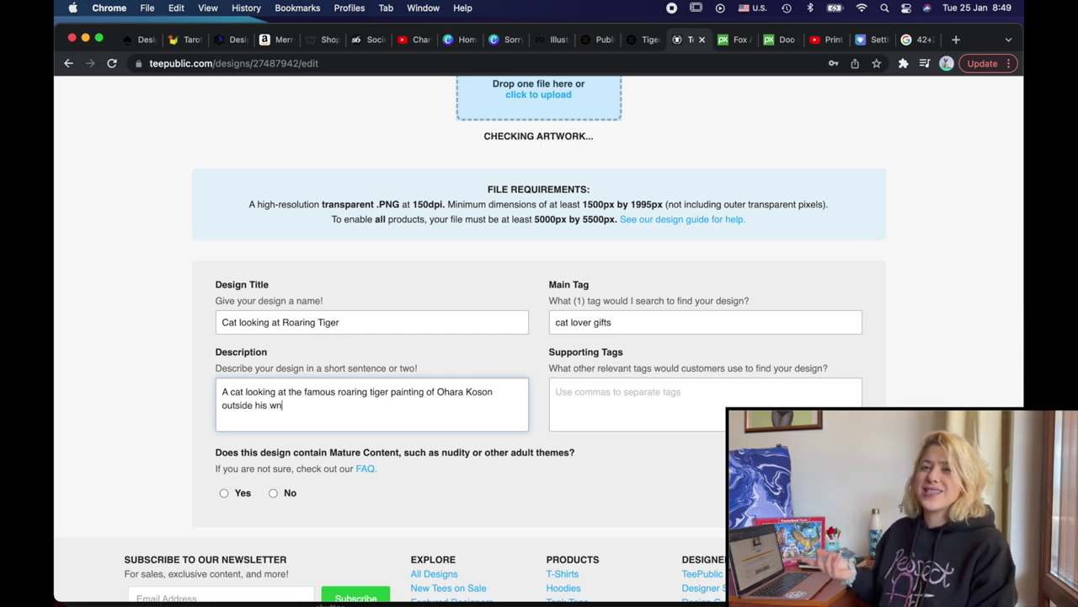
pyautogui.write('is window')
# - Add supporting tags cat, tiger and roaring, and begin another starting with 'oh'
pyautogui.click(640, 397)
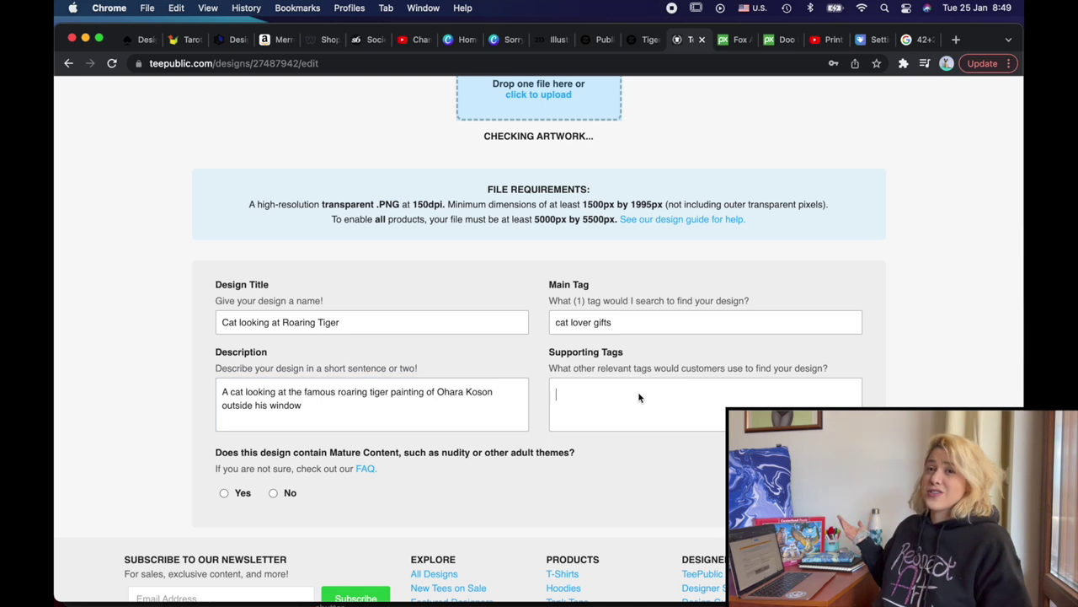
pyautogui.write('cat')
pyautogui.press('Return')
pyautogui.write('tiger')
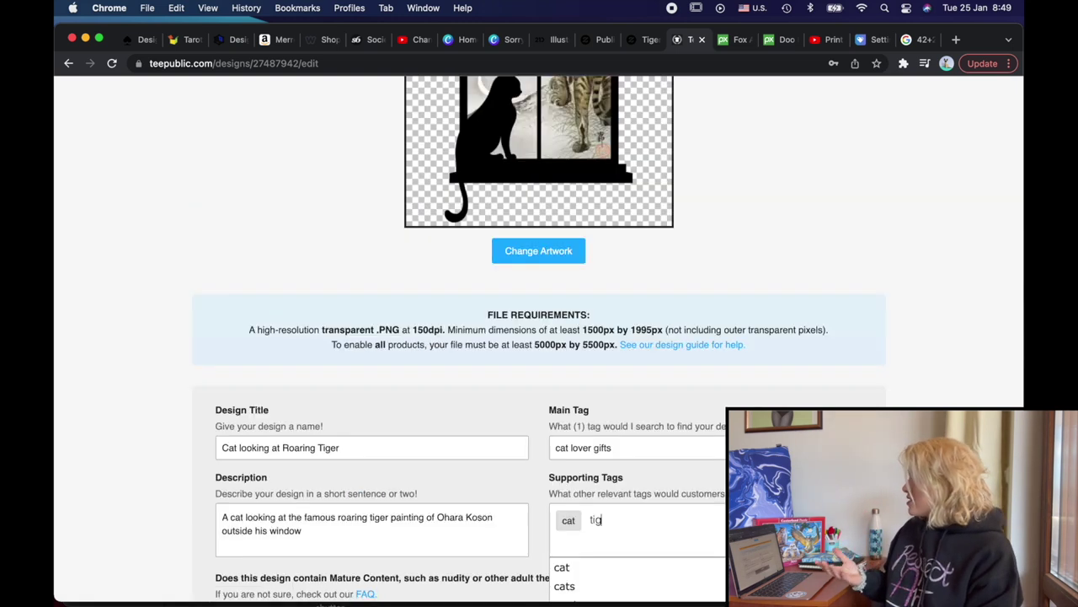
pyautogui.press('Return')
pyautogui.write('roar')
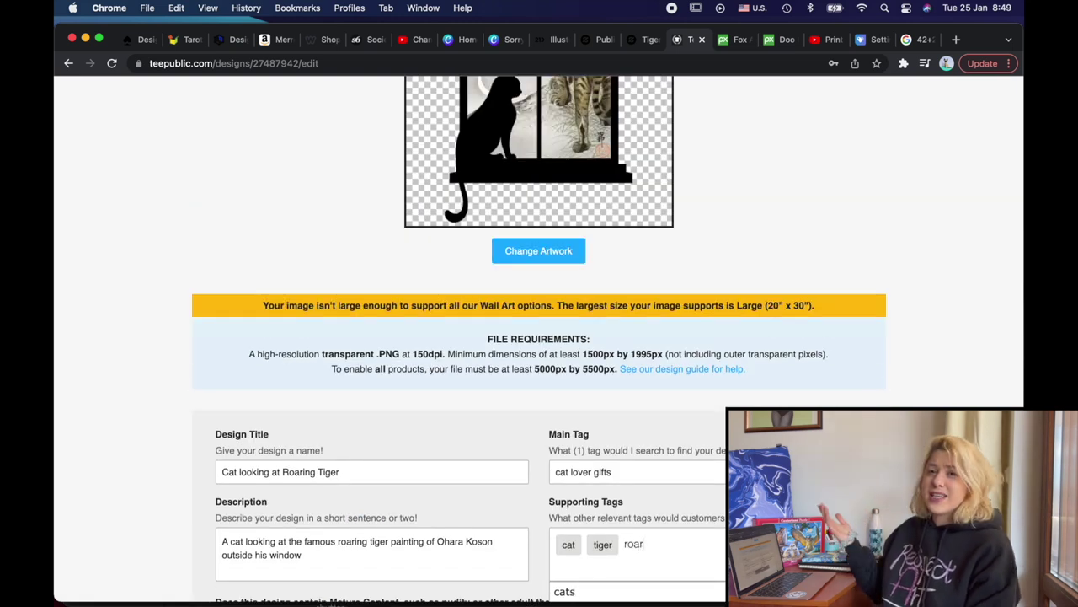
pyautogui.write('ing')
pyautogui.press('Return')
pyautogui.write('ohara koso')
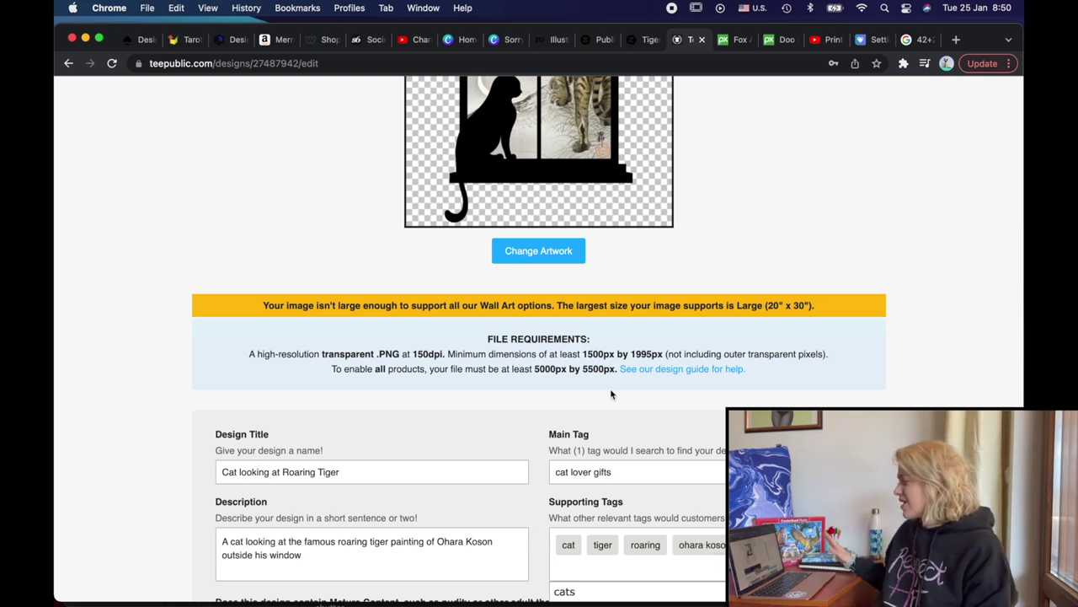
# - Open the Downloads folder in Finder and bring up the context menu for 4.png
pyautogui.scroll(-10, 449, 213)
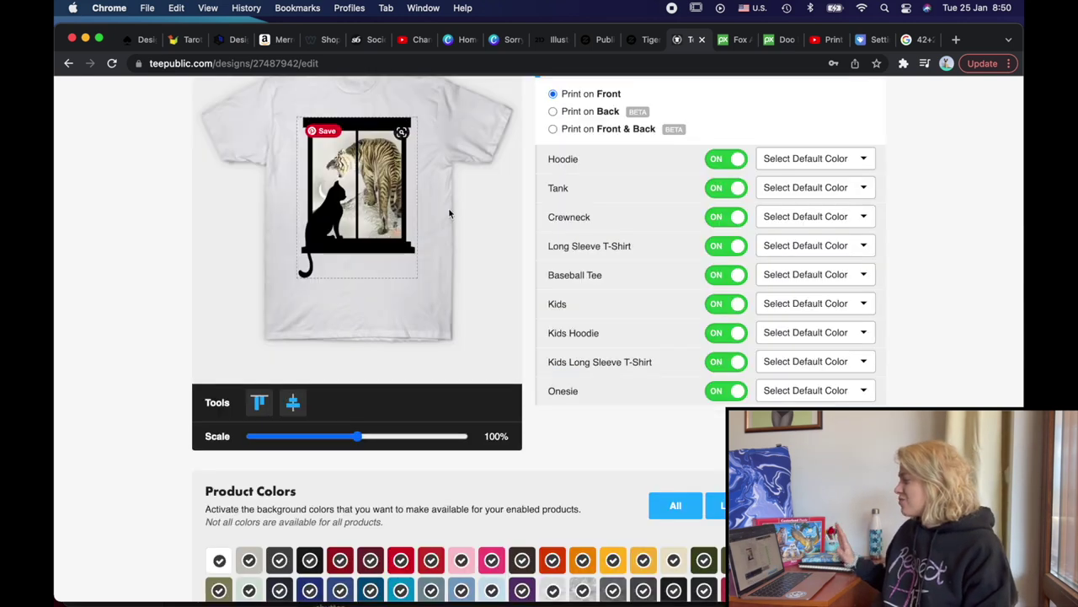
pyautogui.scroll(2, 476, 289)
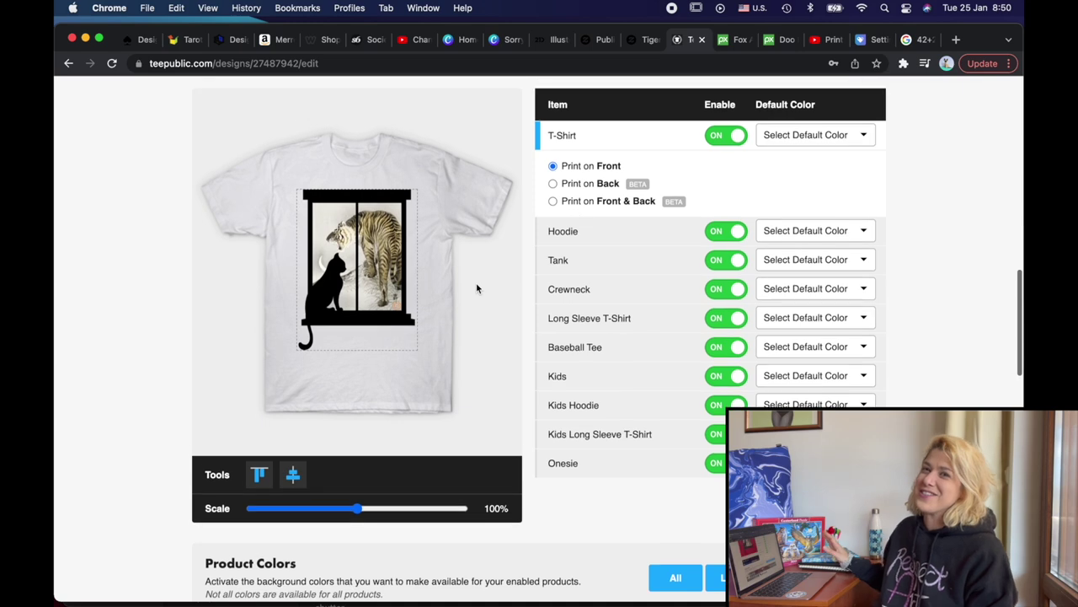
pyautogui.scroll(-4, 413, 443)
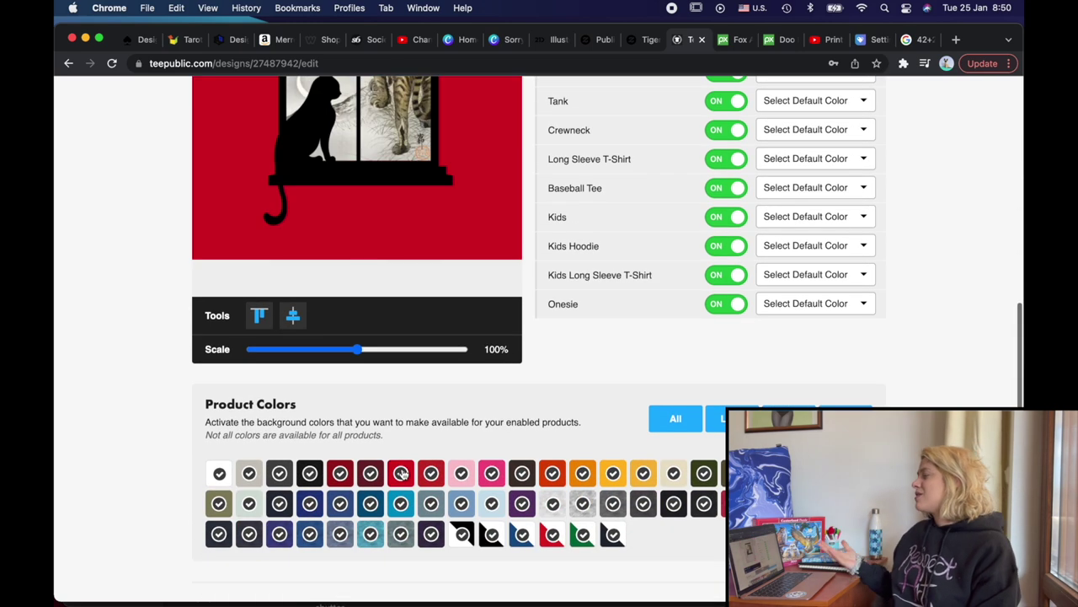
pyautogui.scroll(2, 403, 472)
pyautogui.scroll(1, 402, 470)
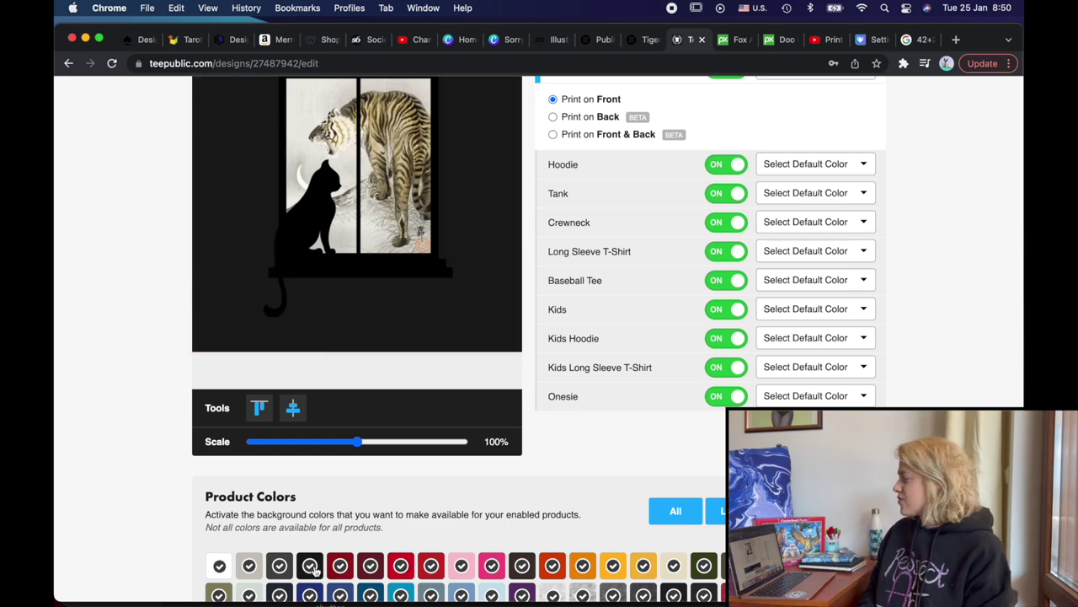
pyautogui.moveTo(286, 566)
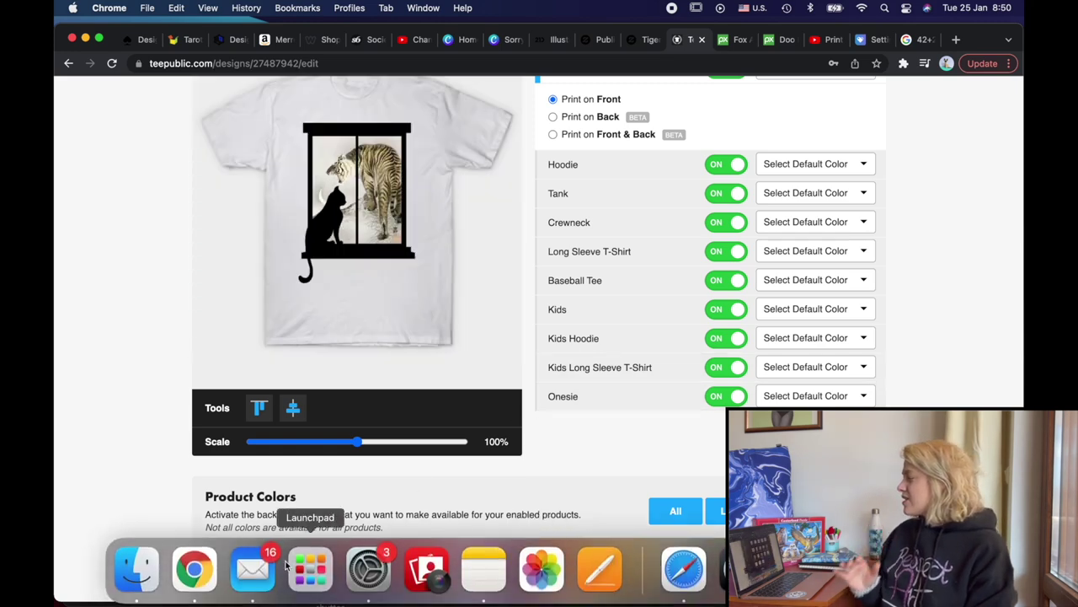
pyautogui.click(137, 569)
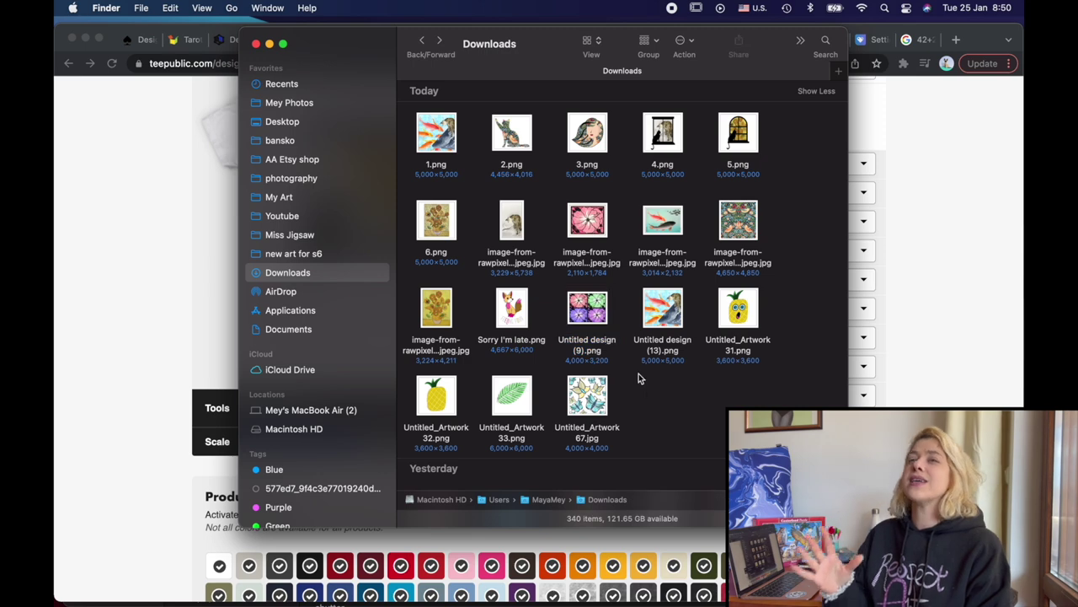
pyautogui.rightClick(666, 140)
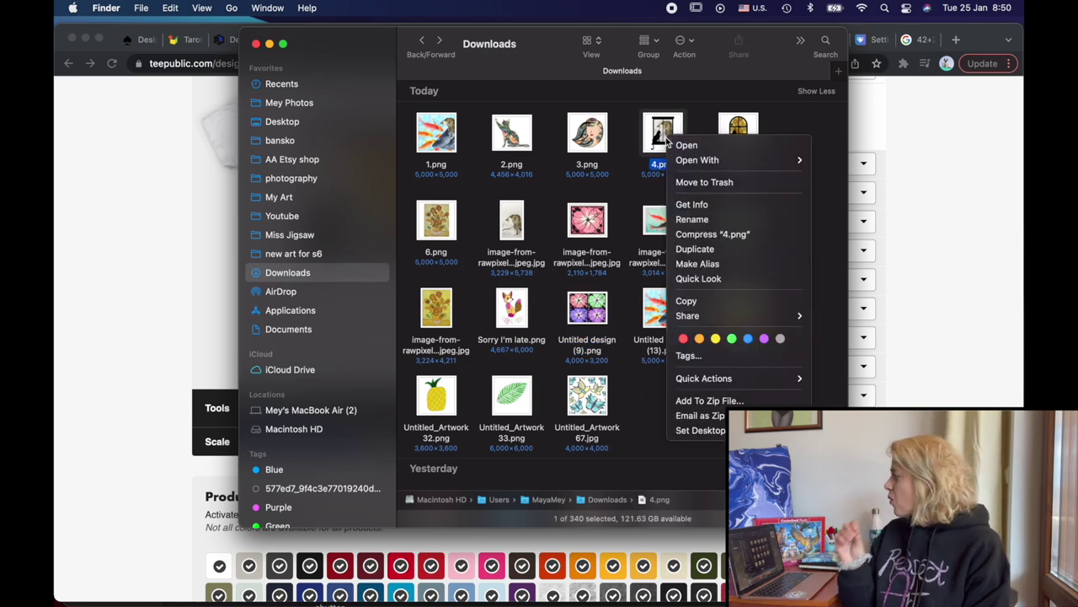
# - Open 4.png in Clip Studio Paint and turn on its Border effect
pyautogui.moveTo(741, 160)
pyautogui.click(863, 183)
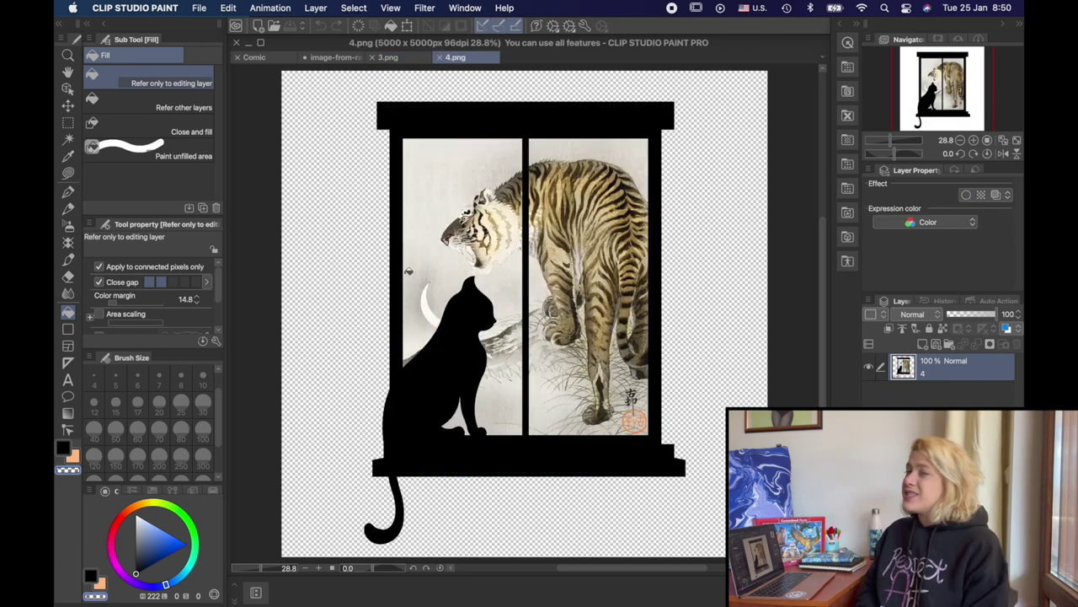
pyautogui.click(966, 195)
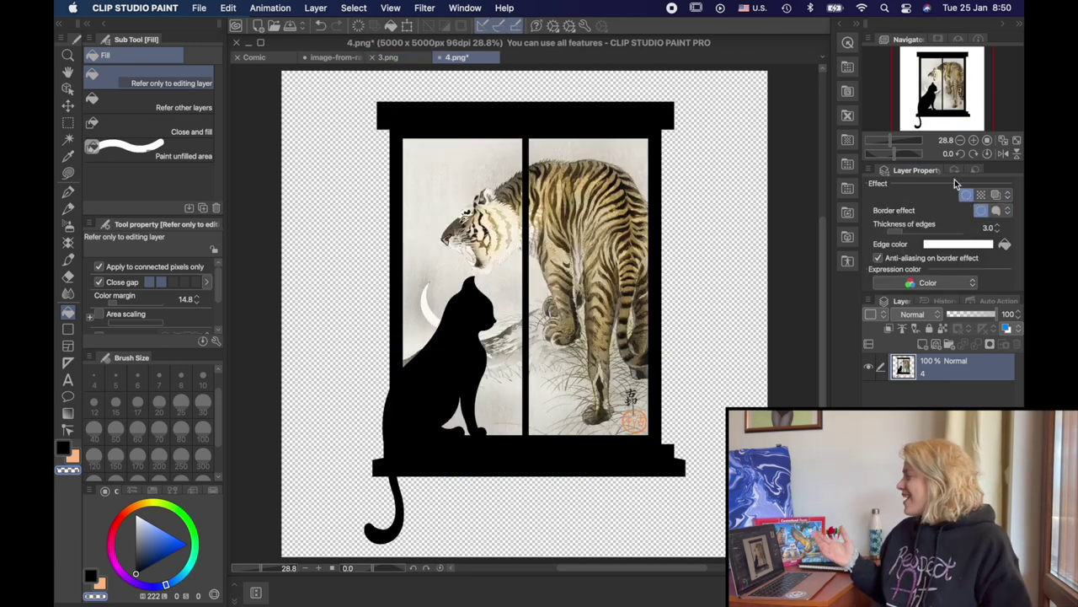
# - Add a muted-blue filled layer beneath the artwork to check the outline
pyautogui.click(317, 8)
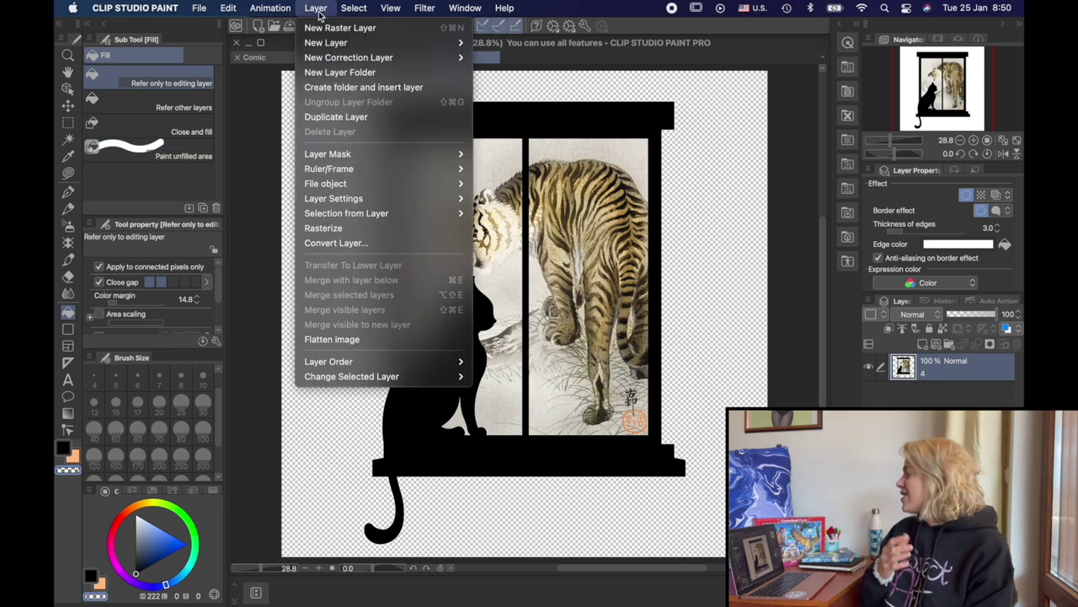
pyautogui.click(328, 28)
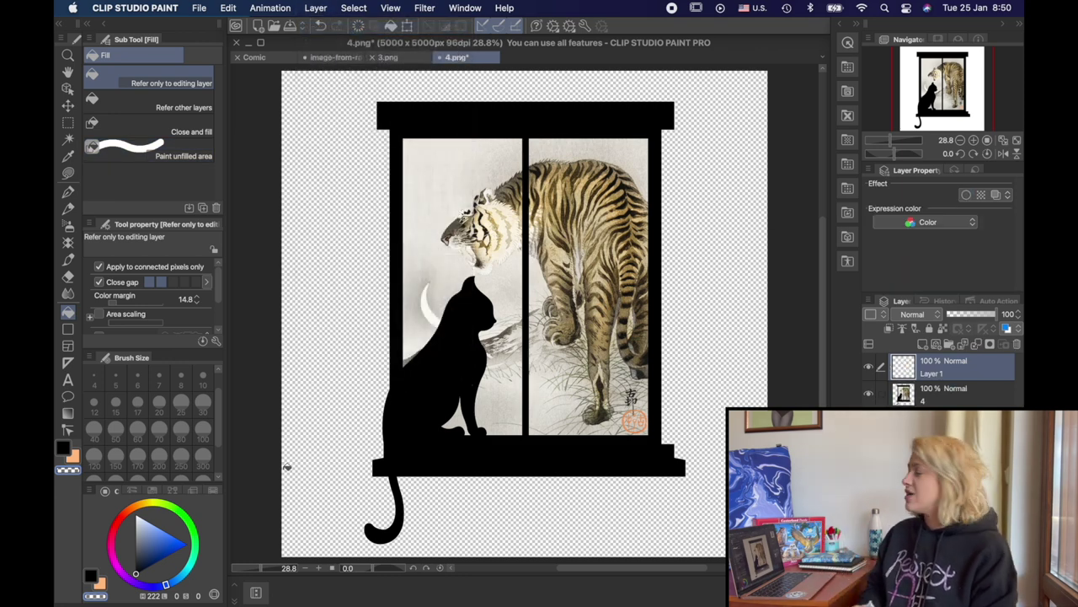
pyautogui.keyDown('alt'); pyautogui.click(290, 448); pyautogui.keyUp('alt')
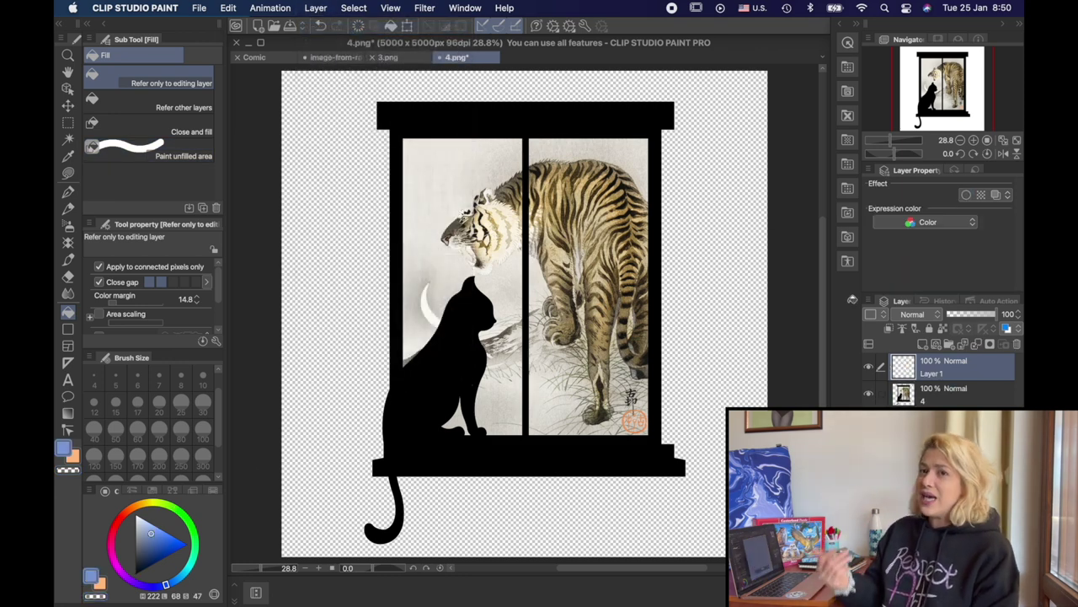
pyautogui.hotkey('alt', 'BackSpace')
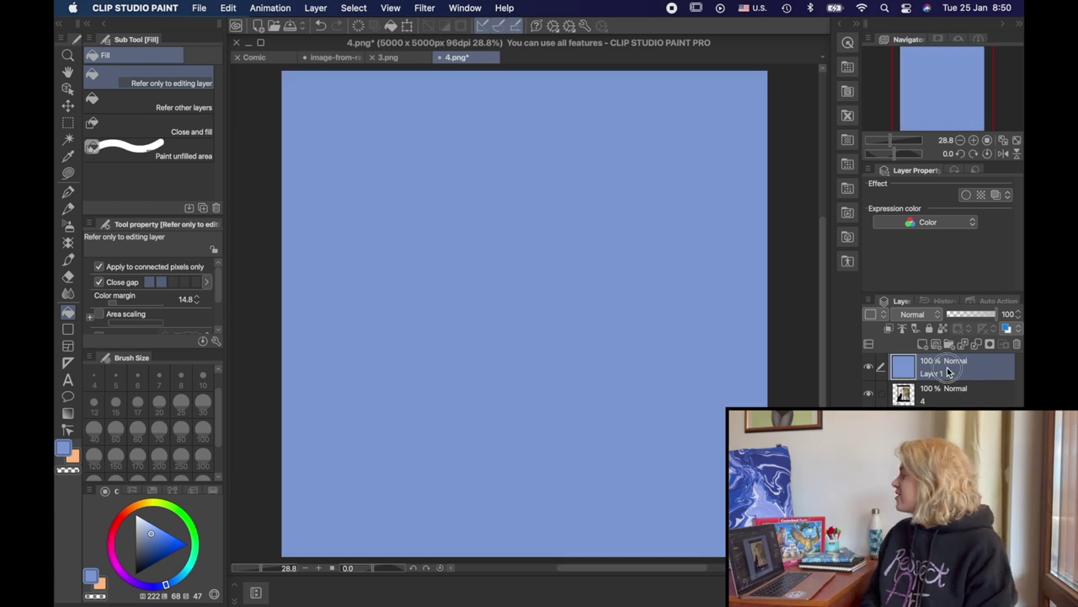
pyautogui.moveTo(949, 372); pyautogui.dragTo(944, 403)
# - Thicken the artwork's white outline to 22.8, then hide the blue layer
pyautogui.click(937, 369)
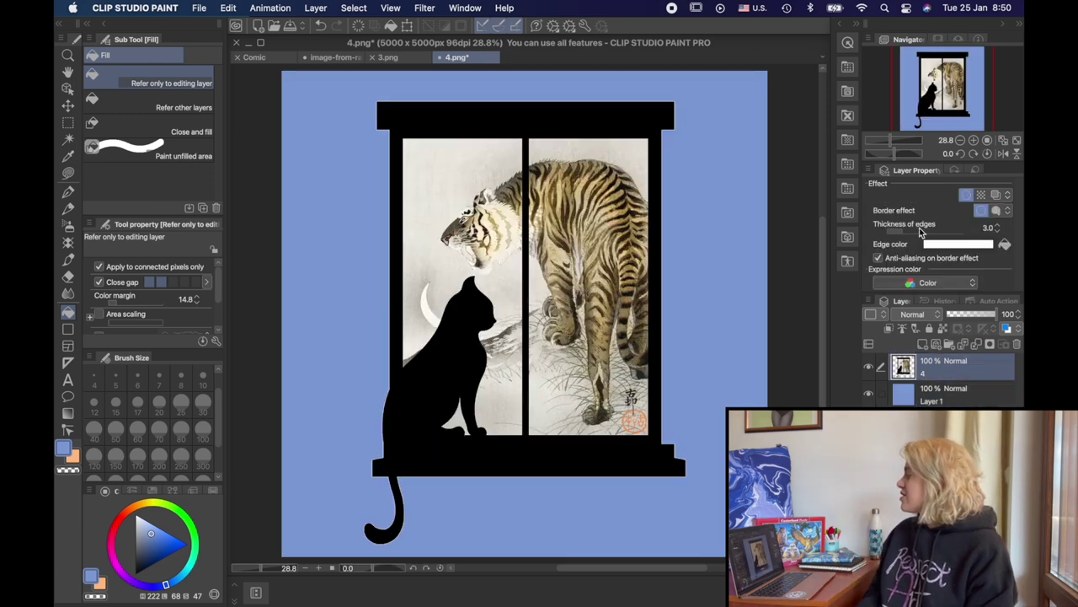
pyautogui.moveTo(906, 234); pyautogui.dragTo(918, 234)
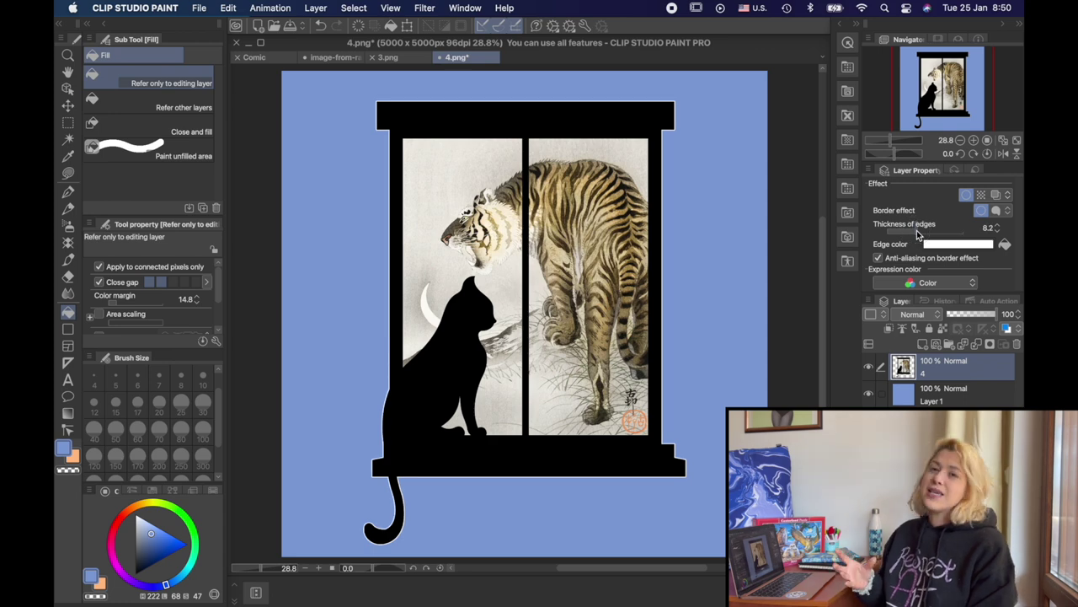
pyautogui.moveTo(918, 235); pyautogui.dragTo(932, 235)
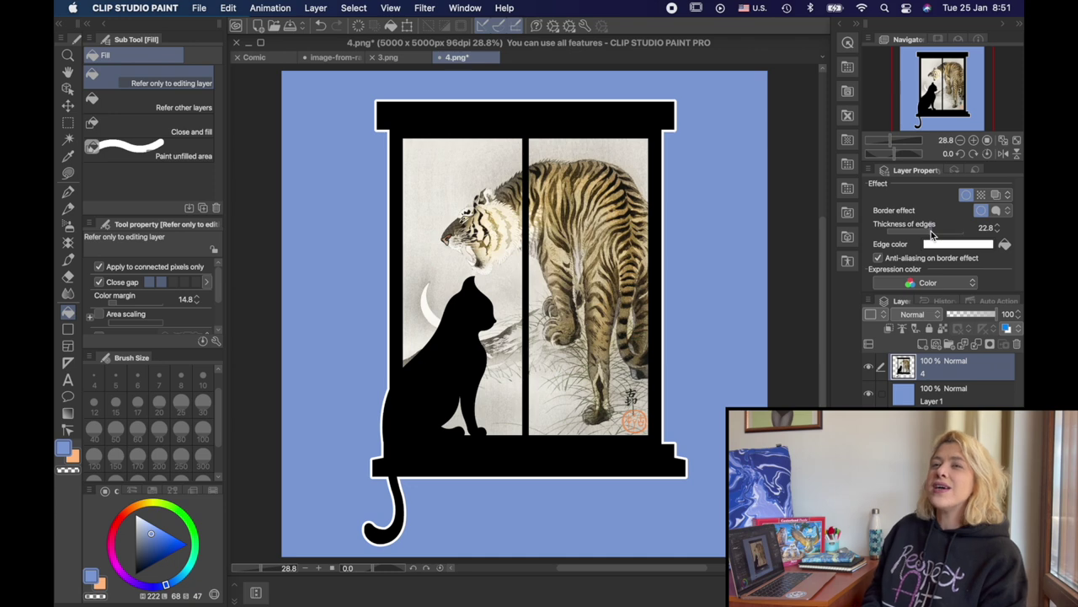
pyautogui.click(868, 394)
# - Save the artwork as PNG, overwriting the existing 4.png
pyautogui.press('super+s')
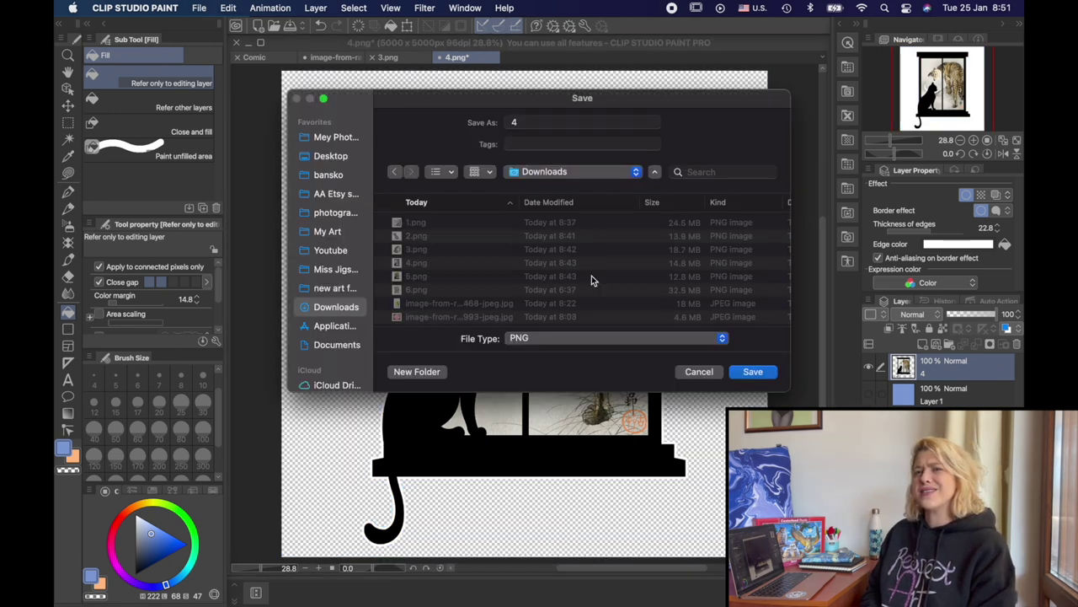
pyautogui.click(752, 371)
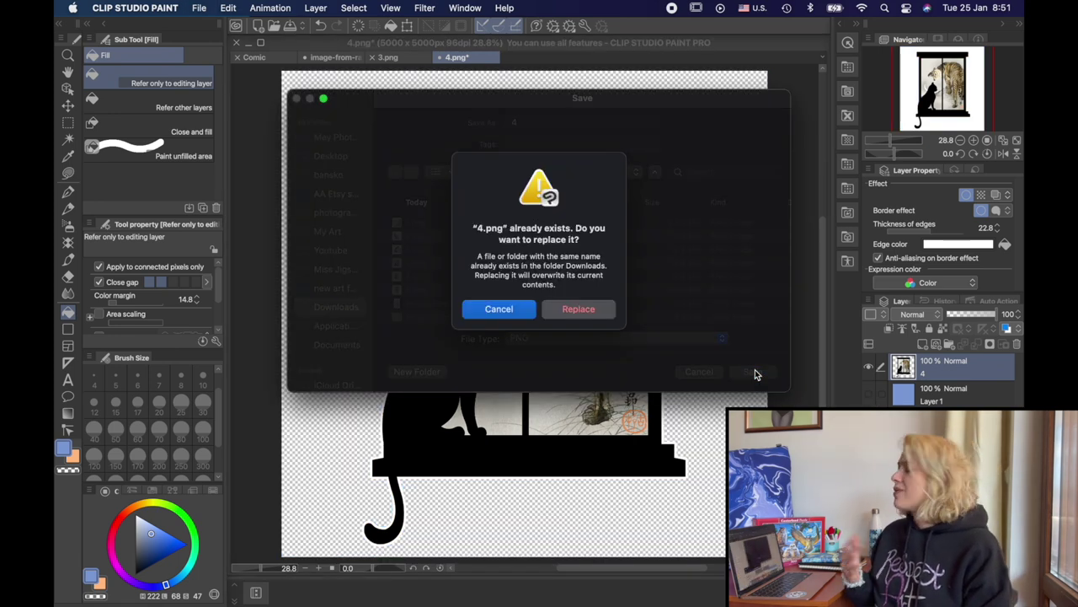
pyautogui.click(559, 310)
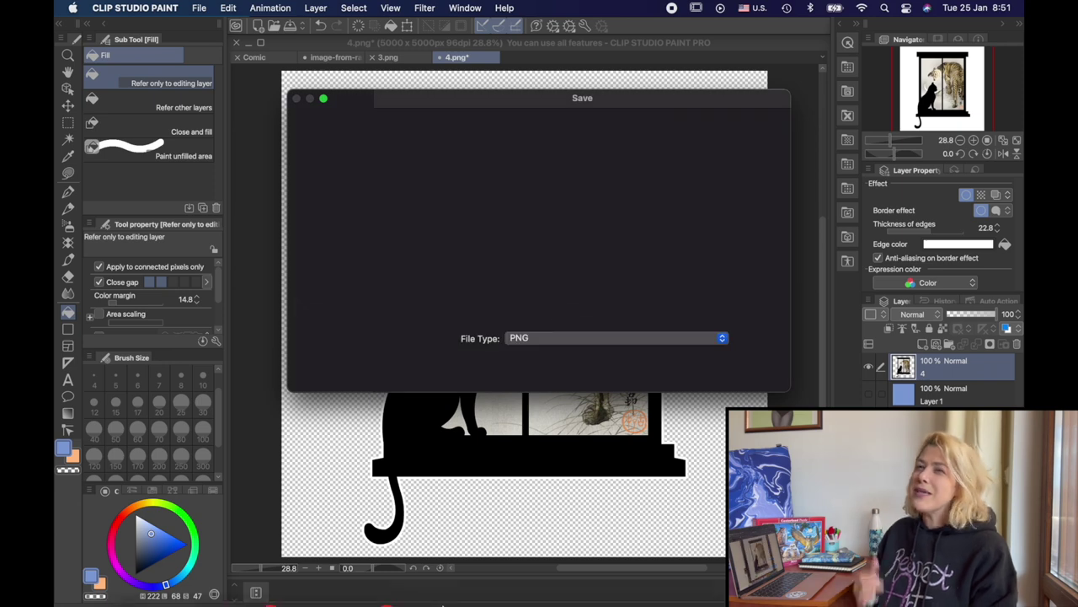
pyautogui.click(201, 573)
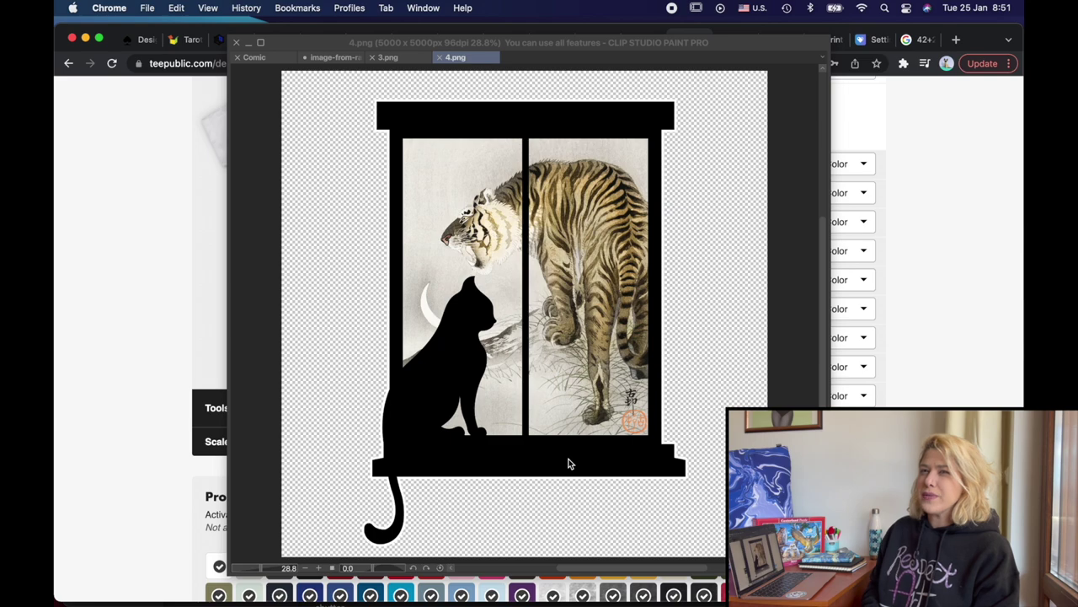
# - Swap the design's artwork for the white-outlined 4.png after previewing it in Quick Look
pyautogui.scroll(10, 458, 193)
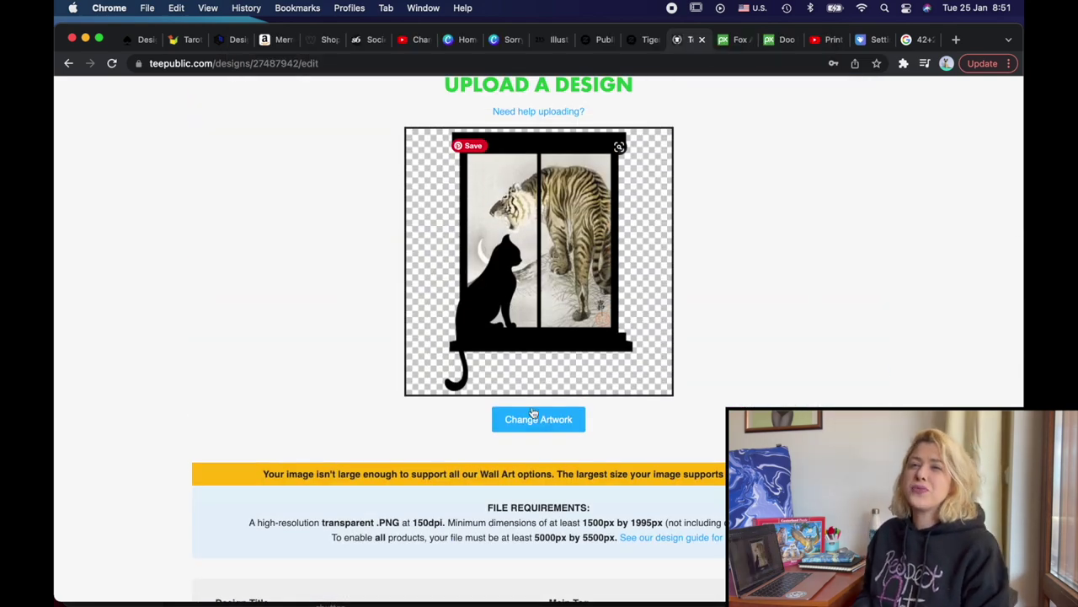
pyautogui.click(533, 419)
pyautogui.click(650, 167)
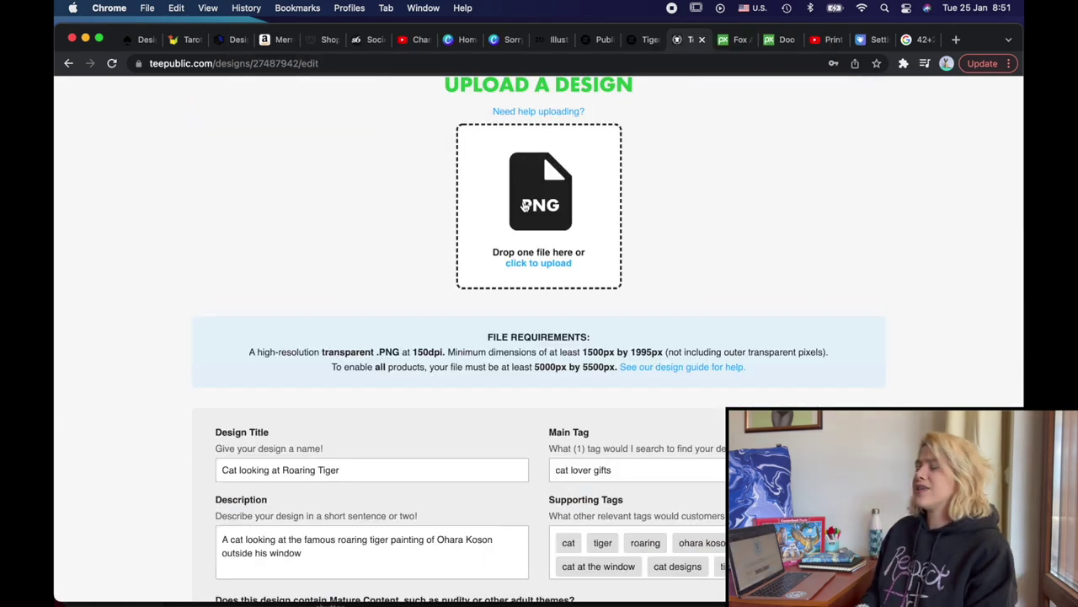
pyautogui.click(522, 229)
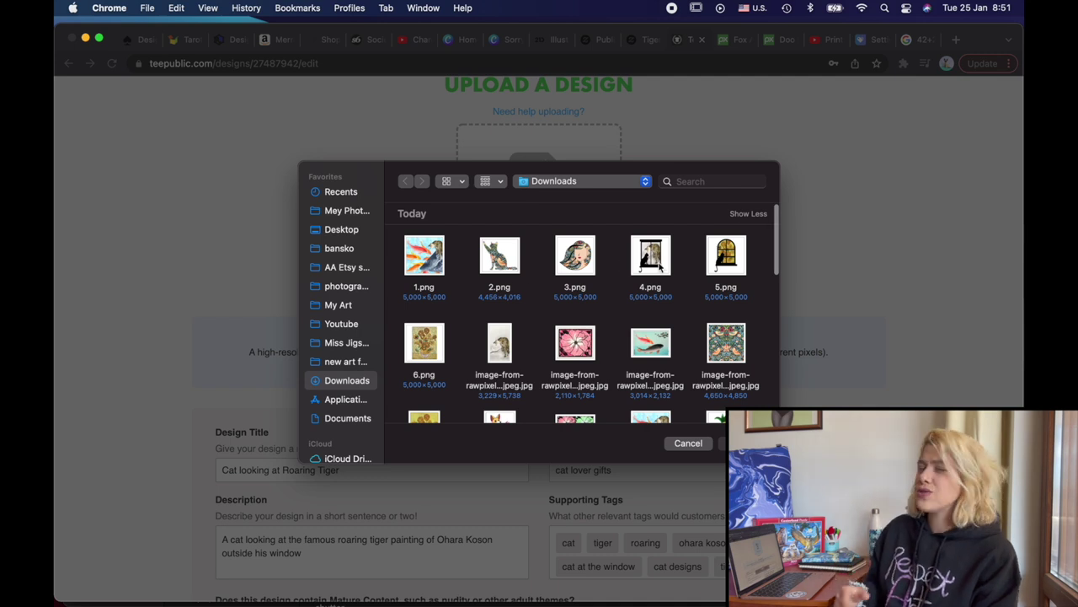
pyautogui.rightClick(656, 267)
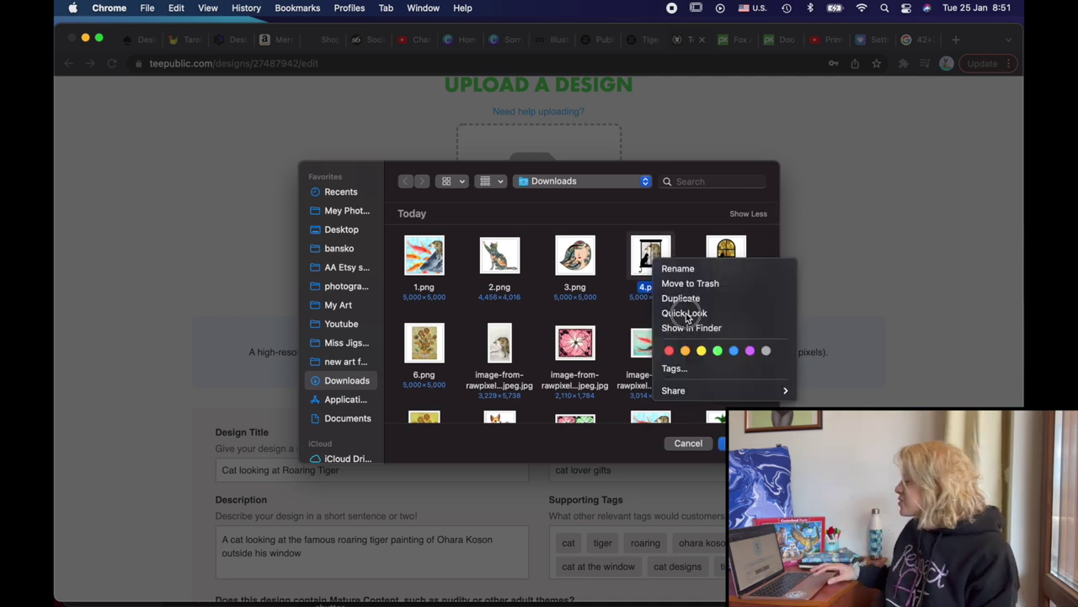
pyautogui.click(685, 313)
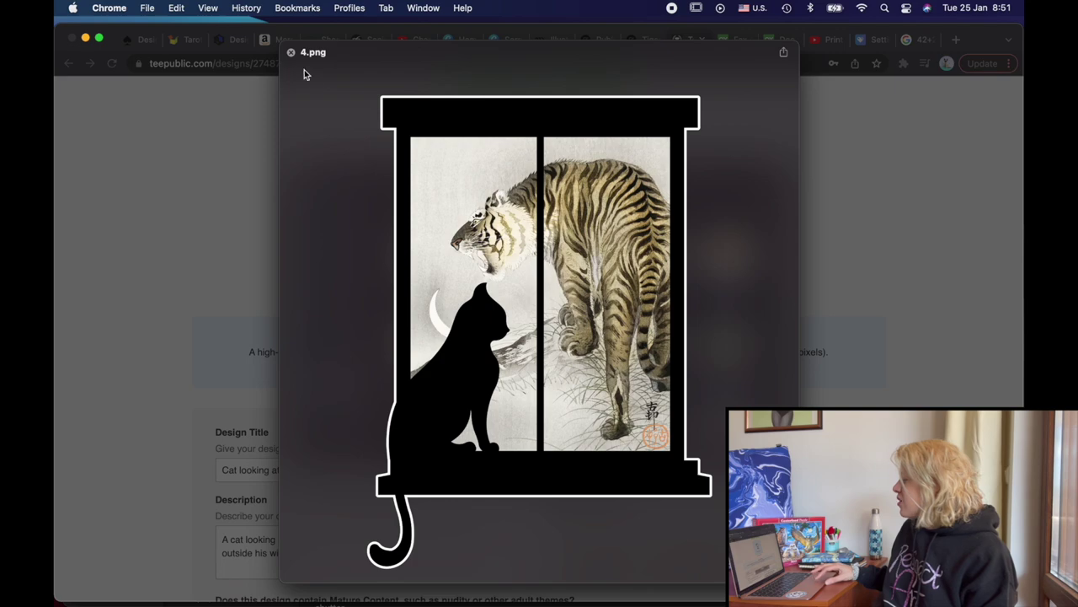
pyautogui.click(291, 52)
pyautogui.doubleClick(660, 262)
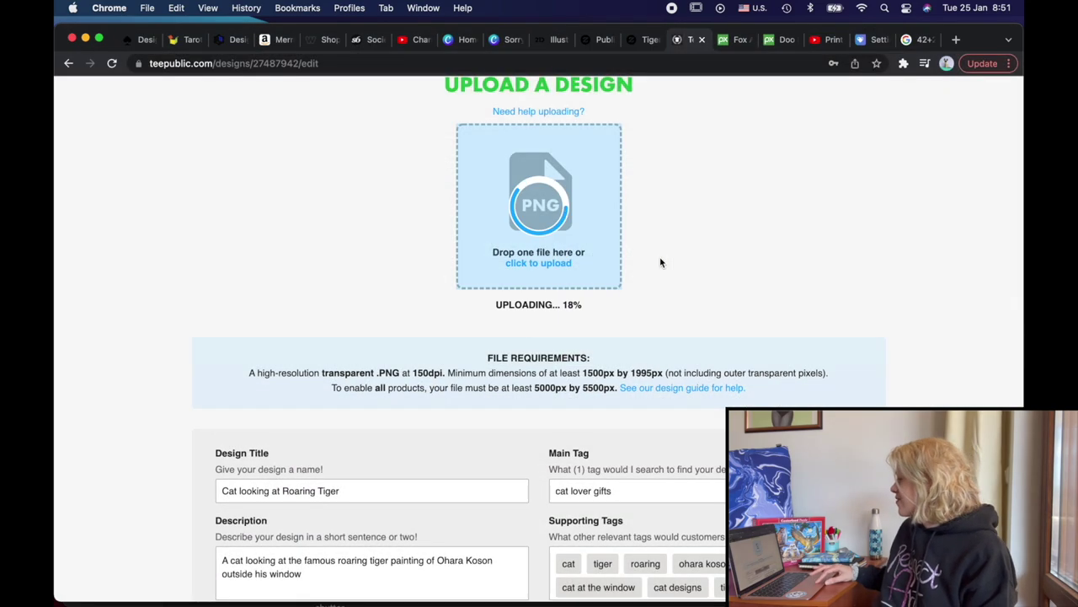
pyautogui.scroll(-10, 660, 263)
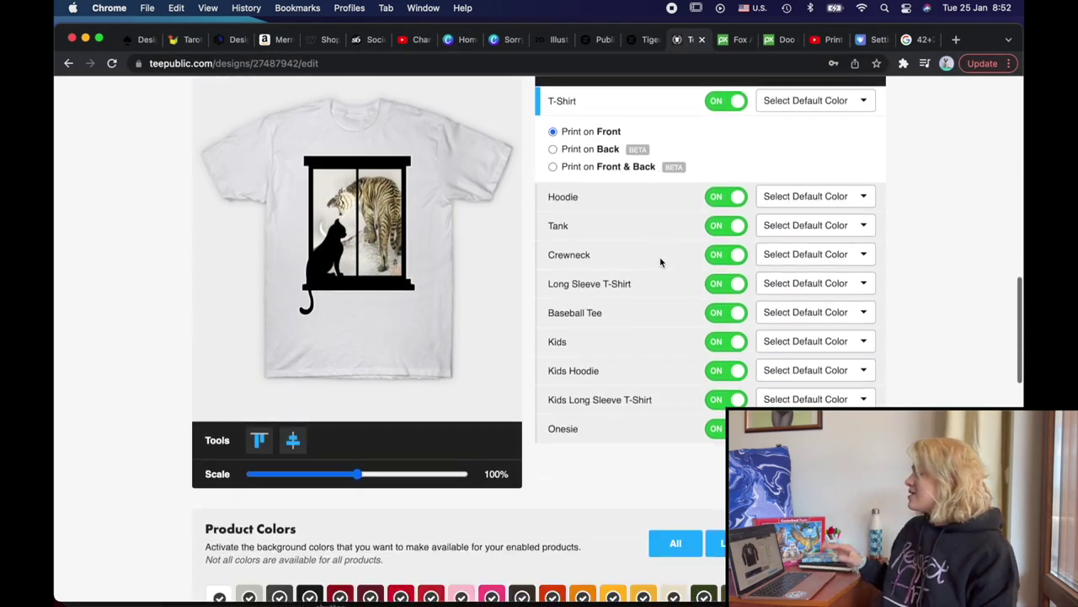
pyautogui.scroll(-3, 660, 263)
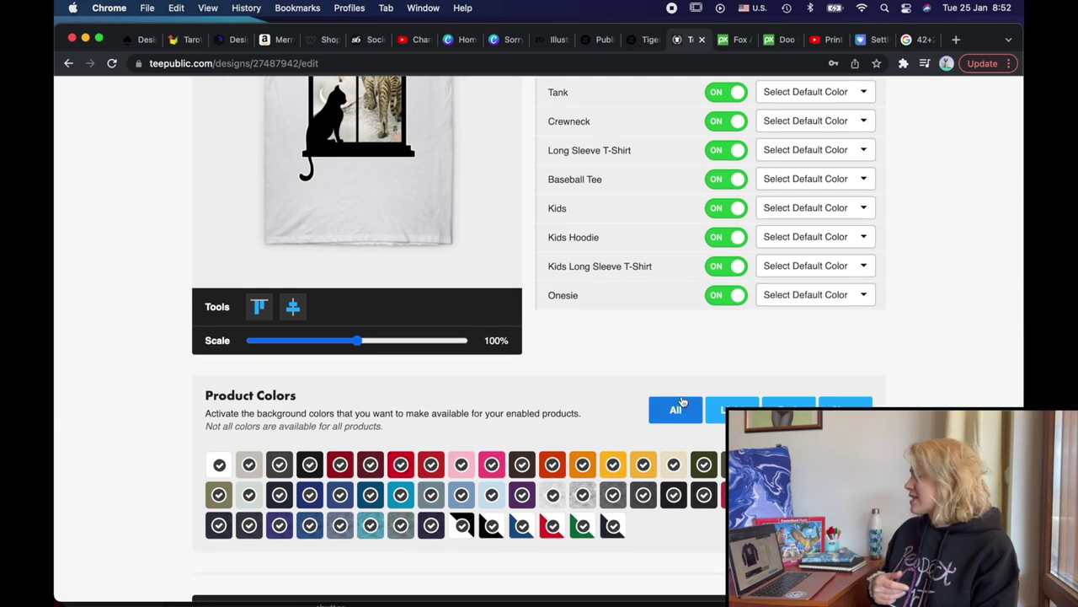
# - Scale the T-shirt design to 70% and align it to the top of the print area
pyautogui.scroll(1, 553, 415)
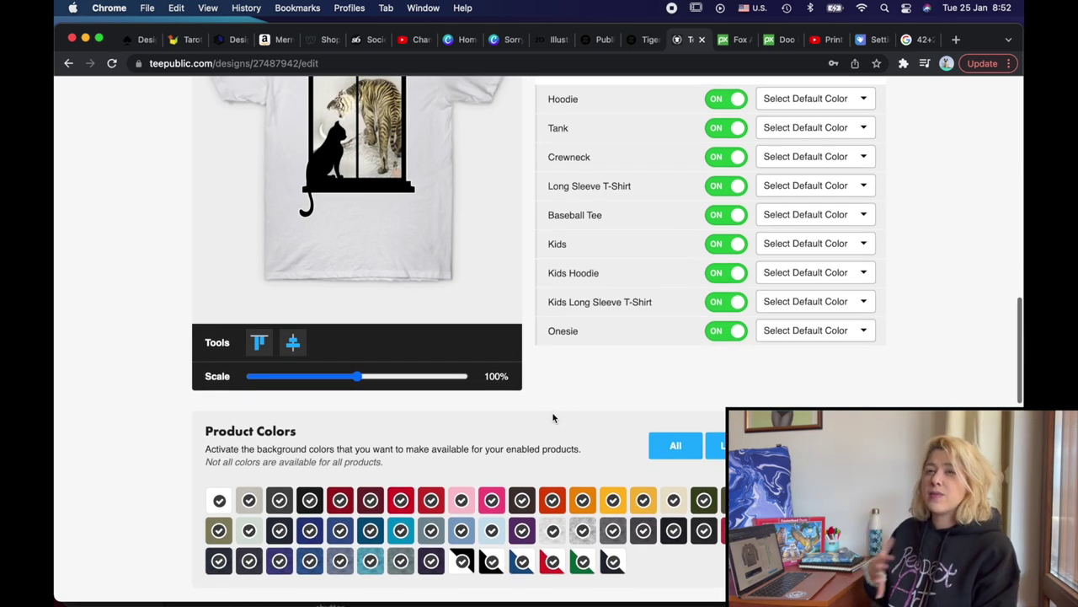
pyautogui.scroll(3, 354, 505)
pyautogui.moveTo(357, 496); pyautogui.dragTo(325, 500)
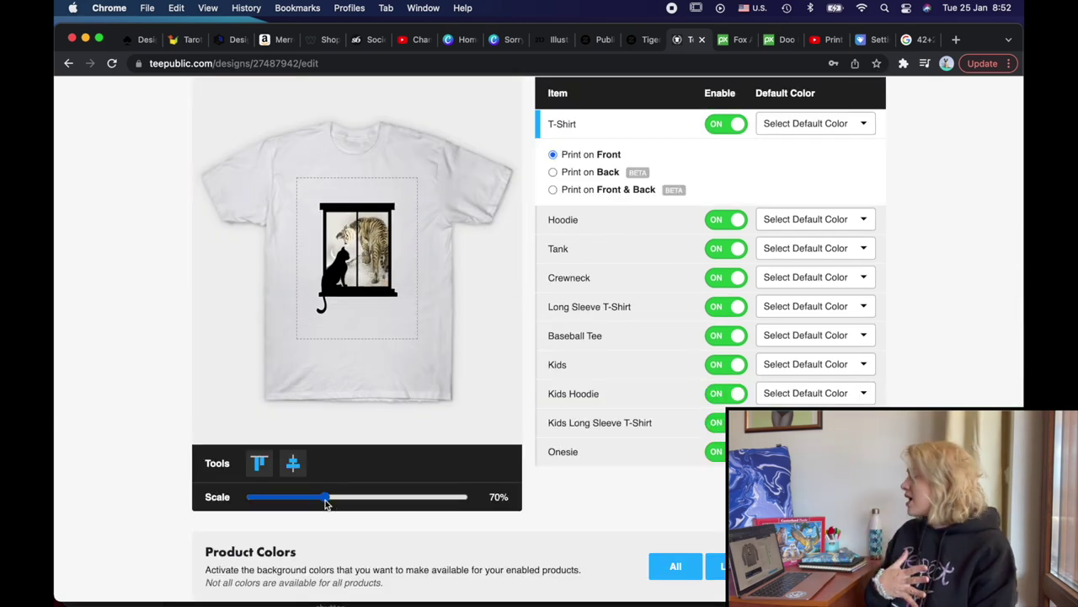
pyautogui.click(295, 469)
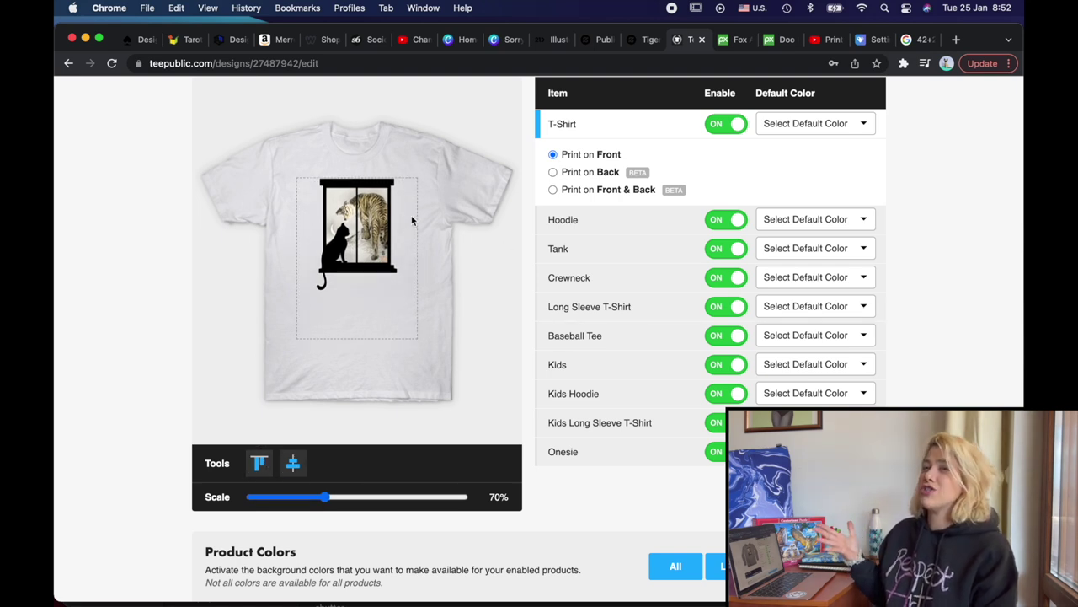
# - Set the T-shirt default colour to Maroon after trying a dark red
pyautogui.click(801, 123)
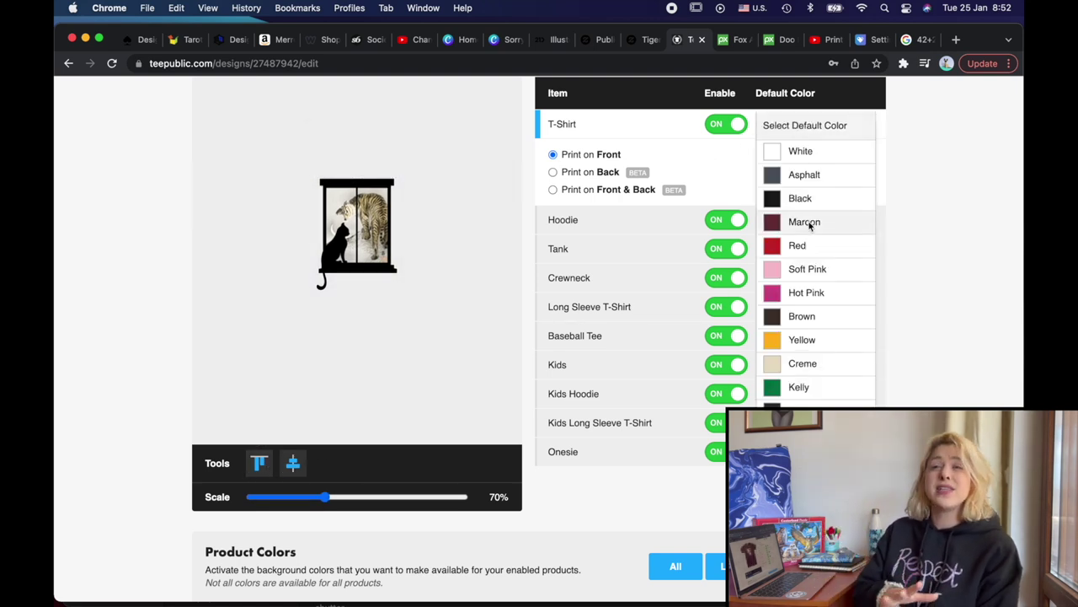
pyautogui.click(799, 244)
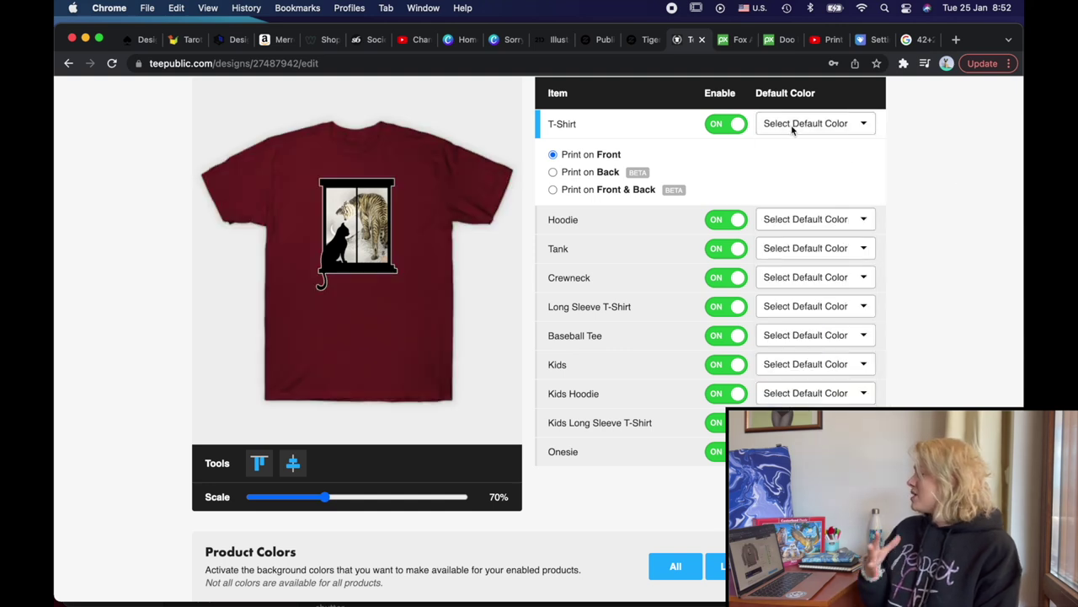
pyautogui.click(792, 126)
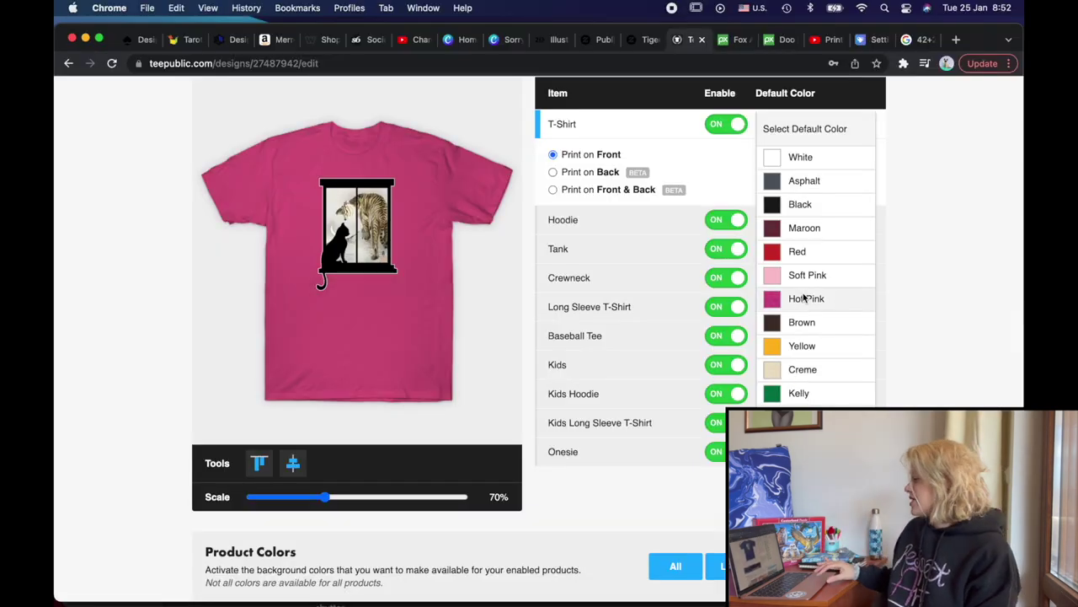
pyautogui.click(802, 230)
# - Keep Royal Blue as the Onesie default colour
pyautogui.scroll(-2, 642, 447)
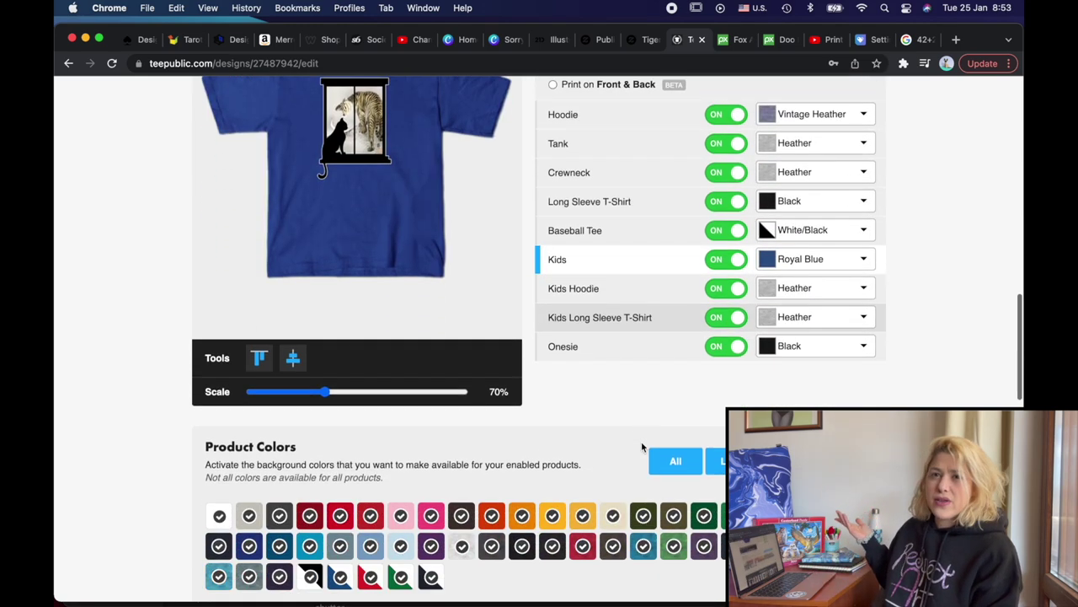
pyautogui.scroll(-1, 641, 447)
pyautogui.click(811, 304)
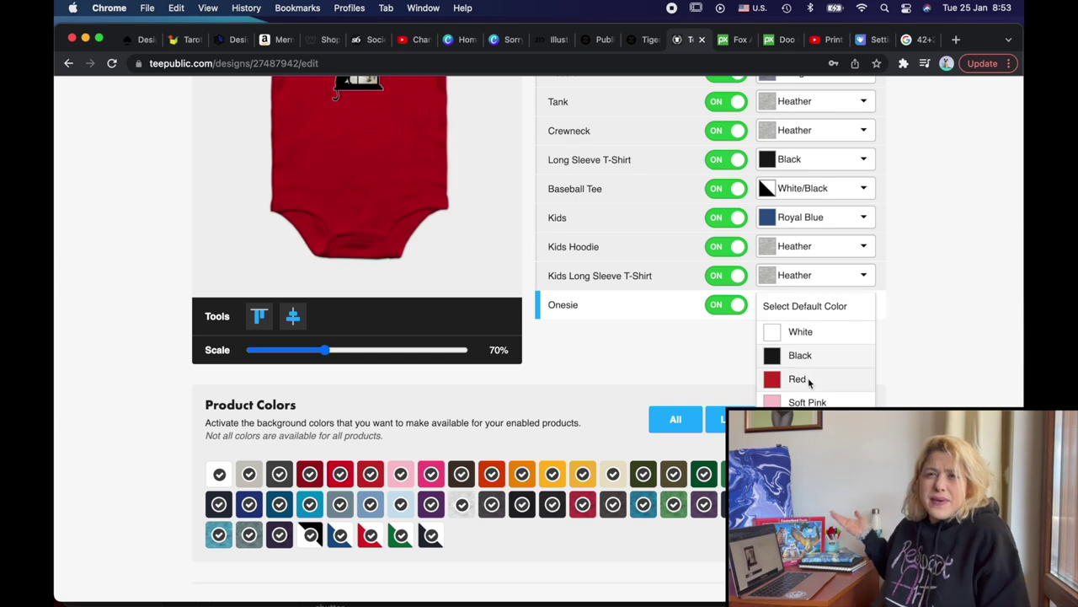
pyautogui.click(624, 337)
pyautogui.scroll(-5, 624, 337)
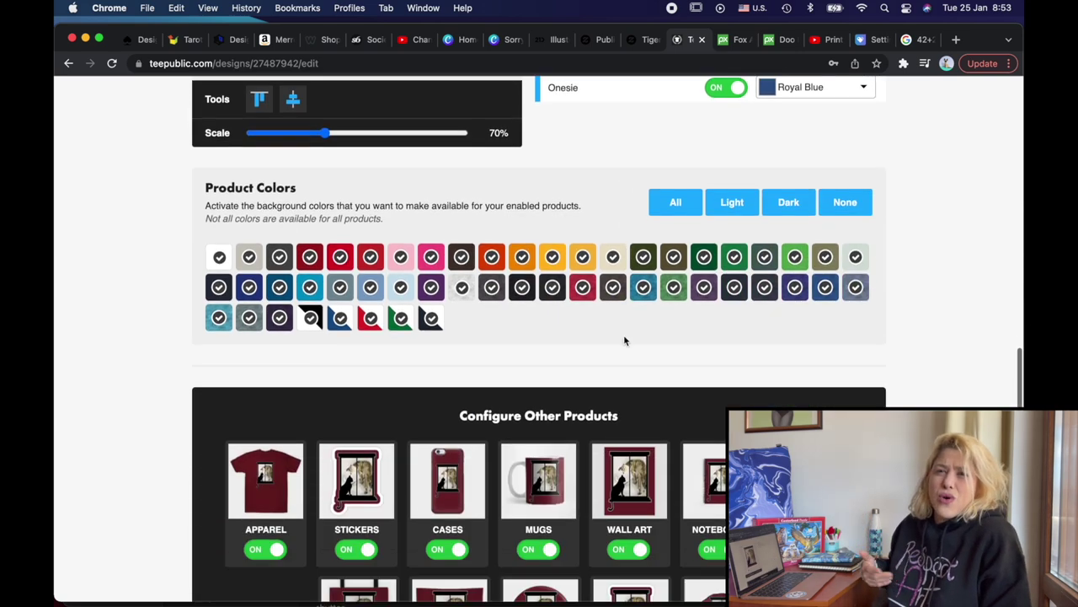
# - Keep the sticker layout die-cut only after trying Rectangle
pyautogui.click(356, 459)
pyautogui.scroll(4, 515, 312)
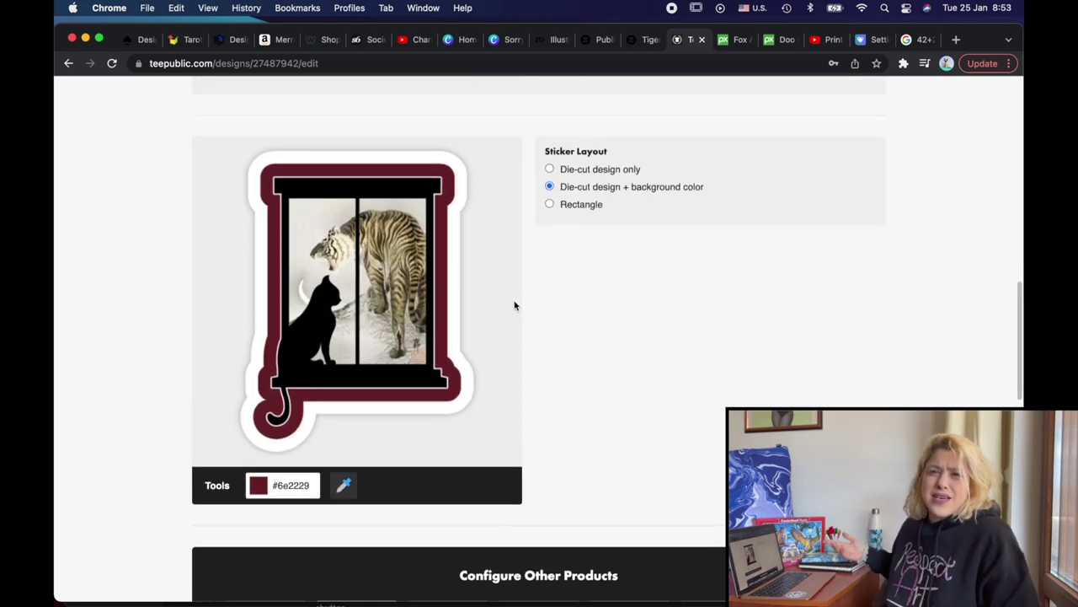
pyautogui.click(551, 169)
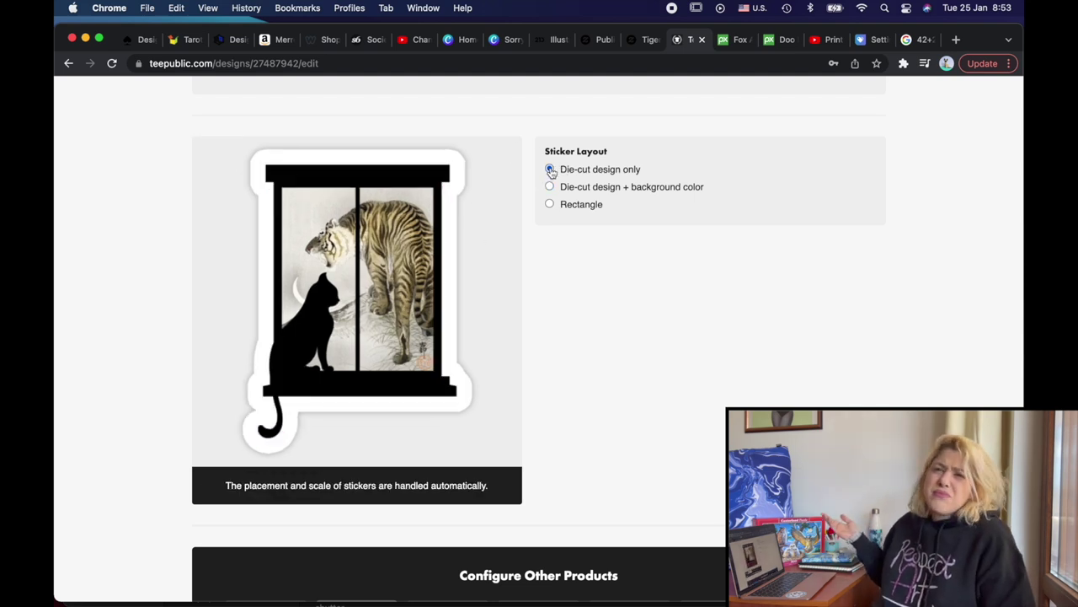
pyautogui.scroll(-1, 566, 301)
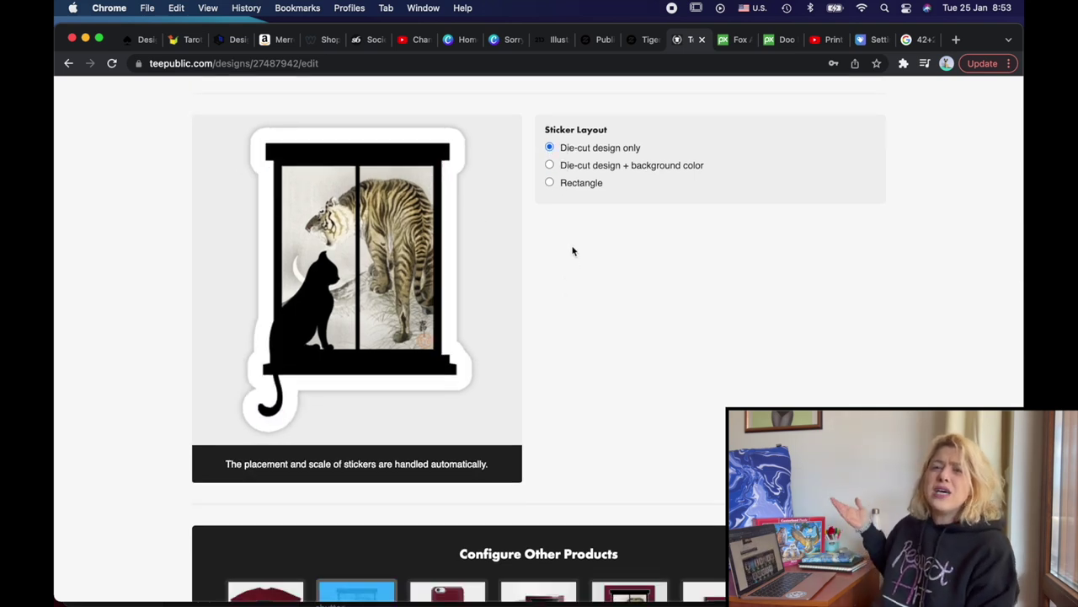
pyautogui.click(549, 171)
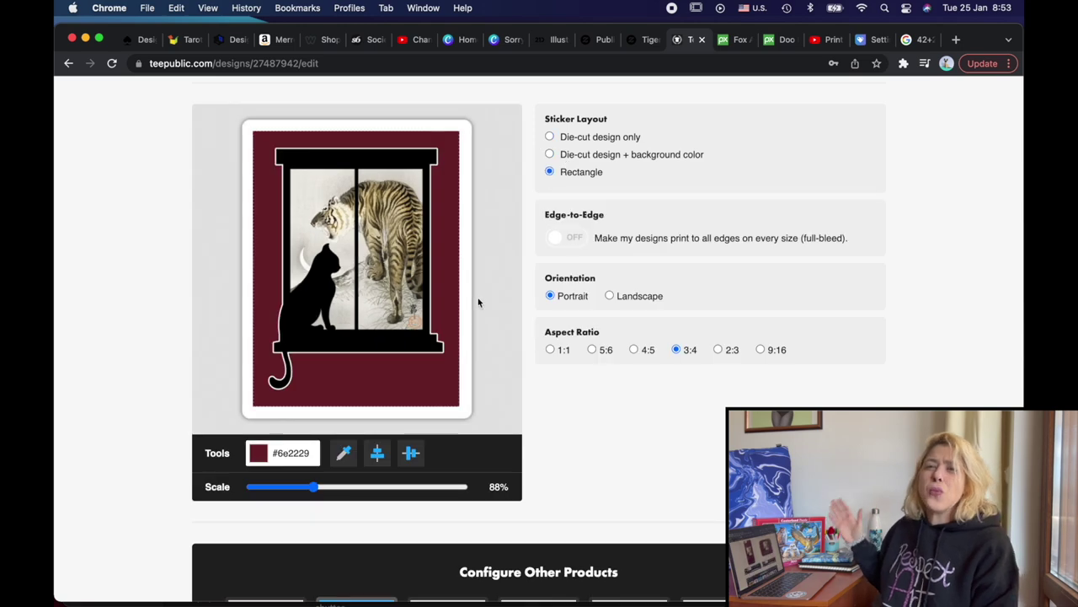
pyautogui.click(551, 138)
pyautogui.scroll(-5, 551, 300)
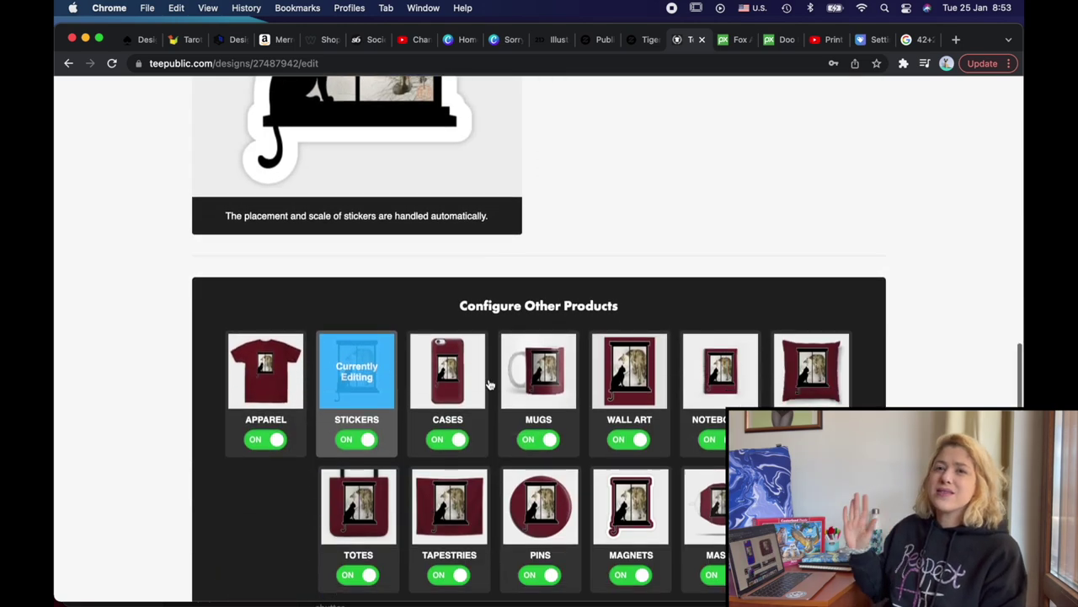
# - Set the phone case background to dark teal #115452
pyautogui.click(486, 383)
pyautogui.scroll(-5, 335, 492)
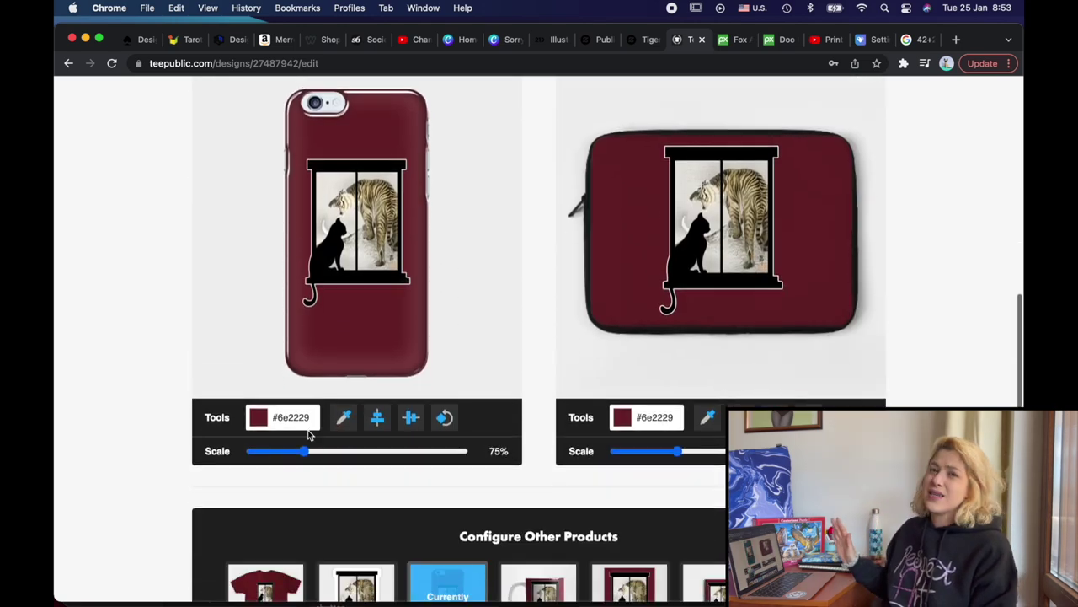
pyautogui.click(278, 417)
pyautogui.click(325, 444)
pyautogui.moveTo(358, 463); pyautogui.dragTo(357, 479)
pyautogui.click(328, 497)
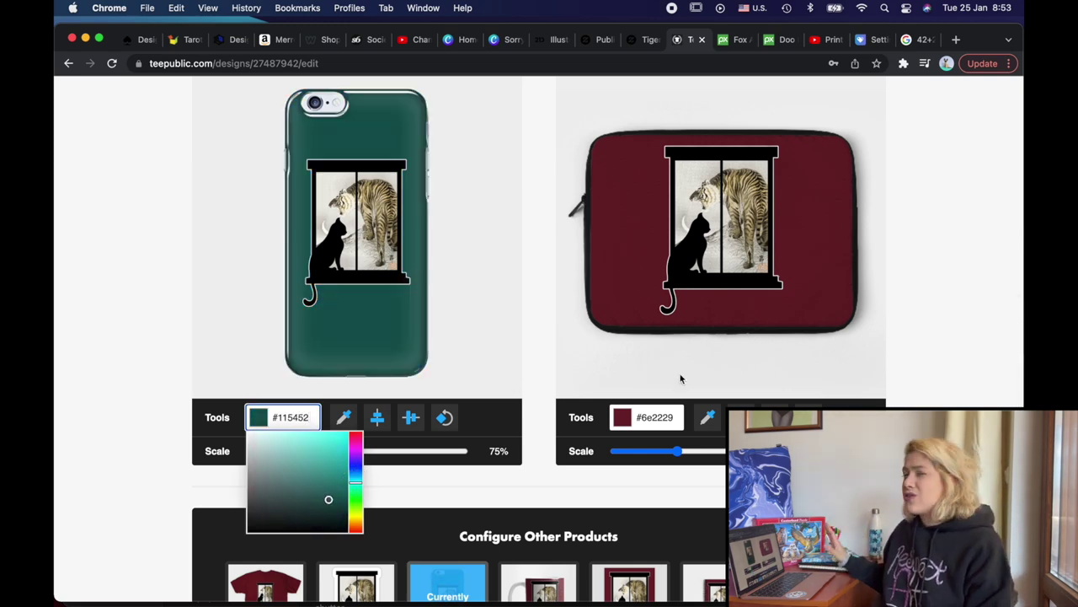
# - Lighten the laptop sleeve to #ad4951, nudge its design down, and shrink the mug design to 73%
pyautogui.click(669, 464)
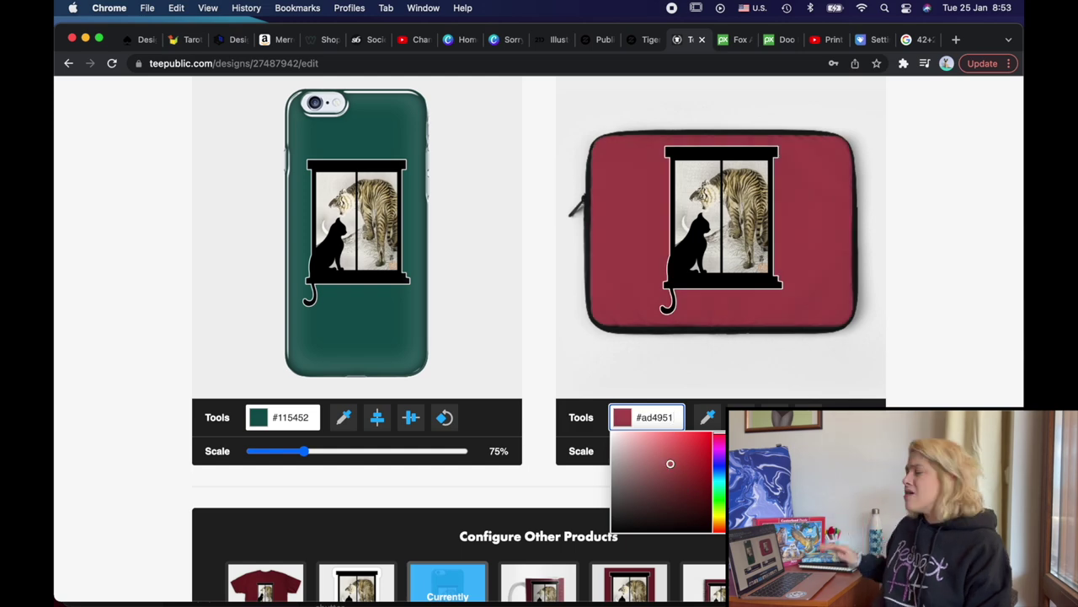
pyautogui.click(759, 367)
pyautogui.moveTo(739, 270); pyautogui.dragTo(735, 278)
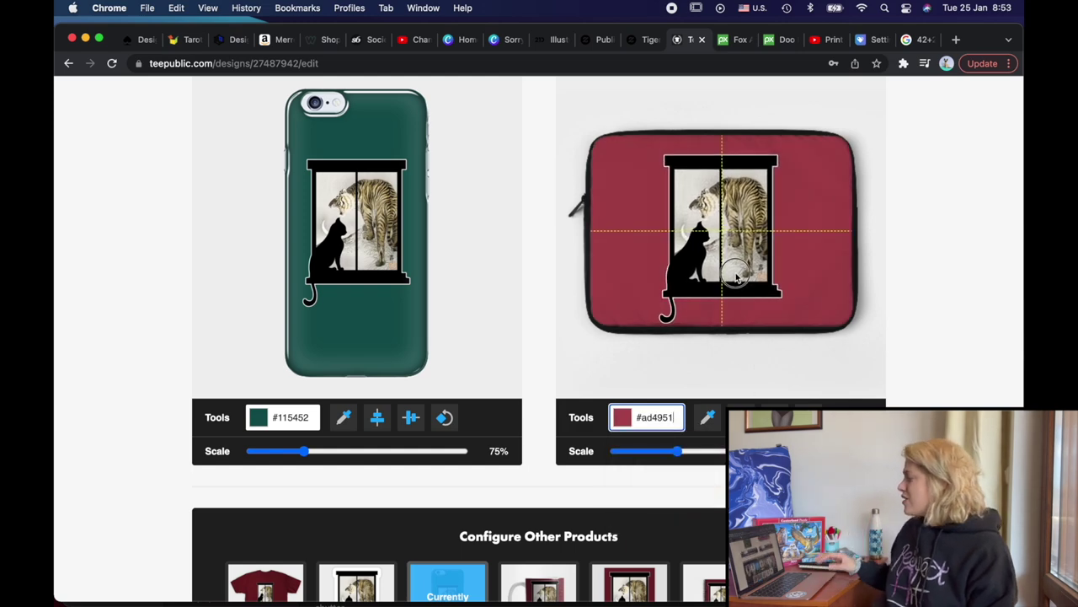
pyautogui.click(539, 581)
pyautogui.moveTo(298, 455); pyautogui.dragTo(289, 455)
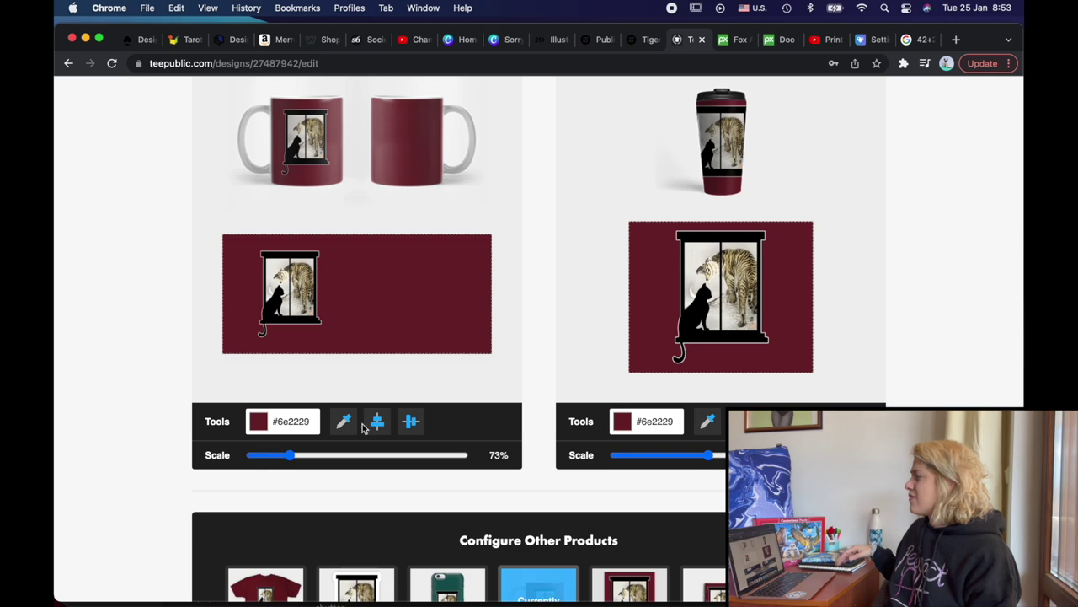
# - Set the mug colour to #ffffff and make the wall art background white
pyautogui.click(309, 421)
pyautogui.write('ffffff')
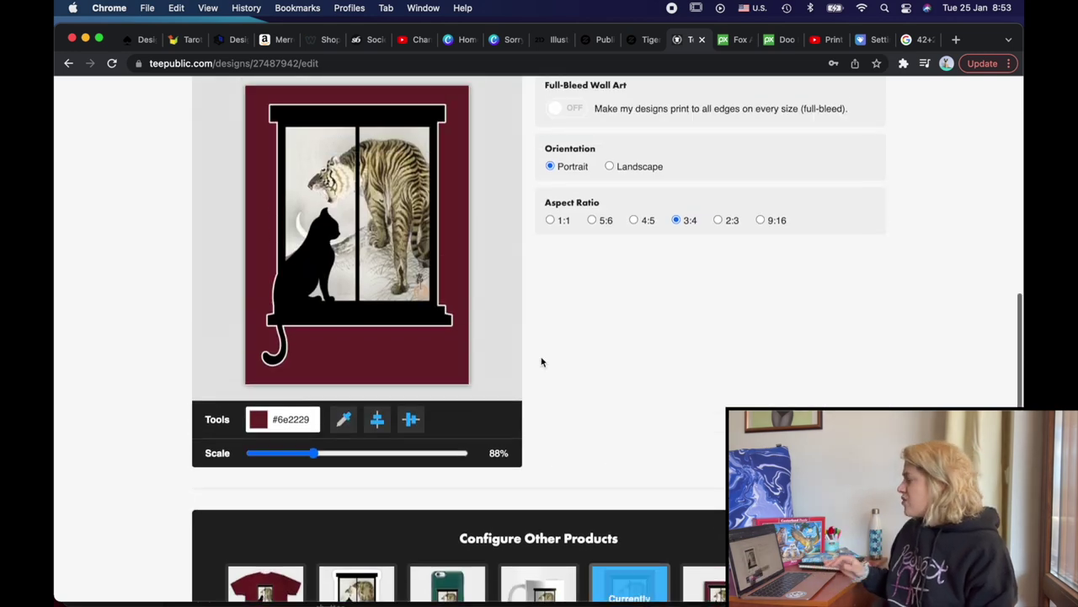
pyautogui.scroll(3, 542, 362)
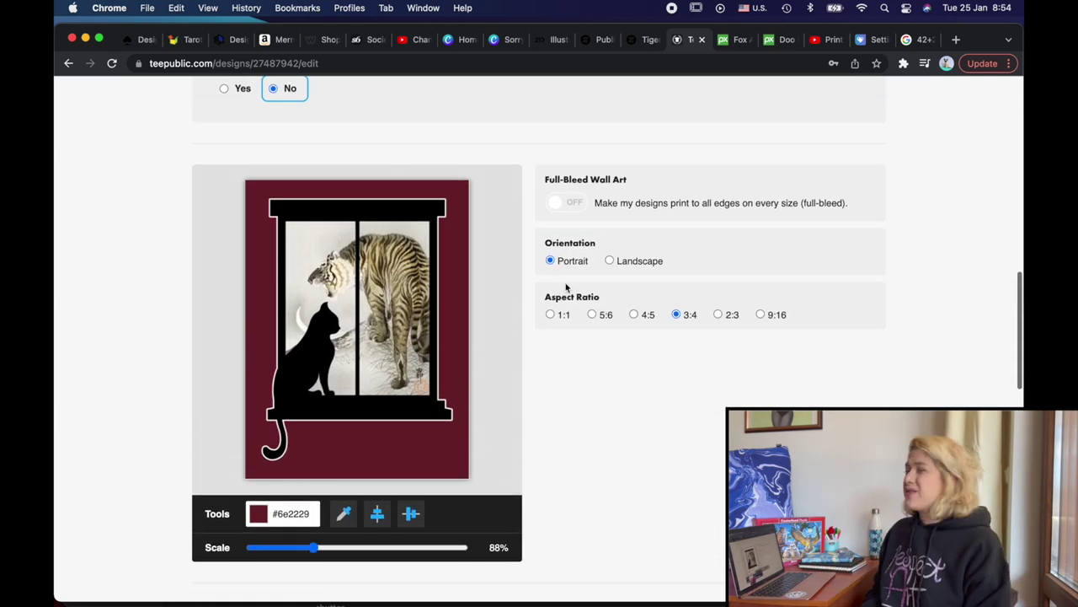
pyautogui.click(296, 514)
pyautogui.moveTo(294, 553); pyautogui.dragTo(202, 494)
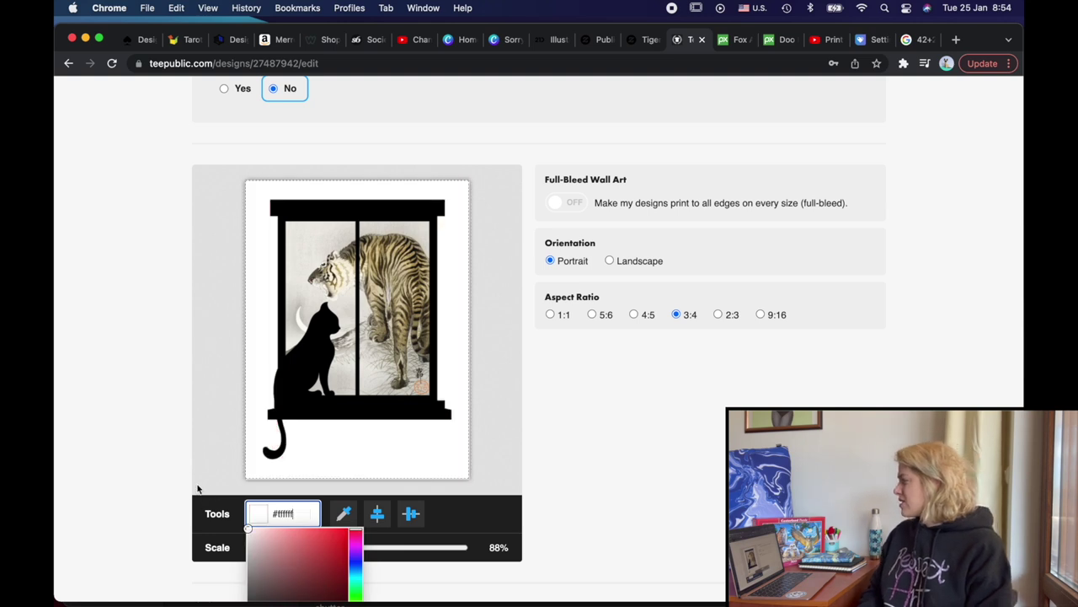
pyautogui.click(636, 312)
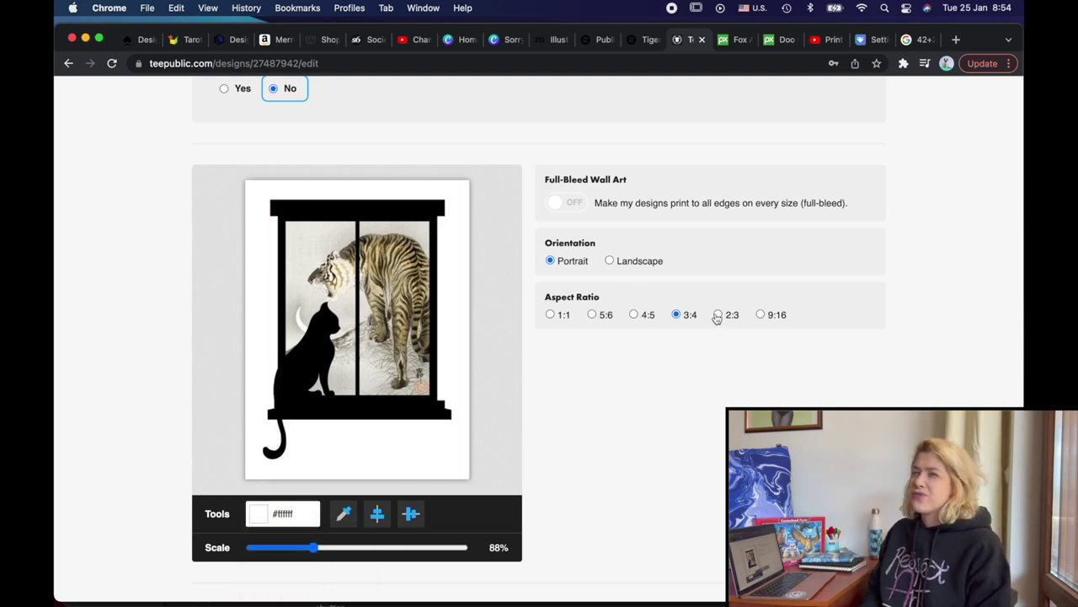
# - Compare the 2:3, 4:5, 5:6 and 1:1 wall art aspect ratios, using 4:5
pyautogui.click(717, 315)
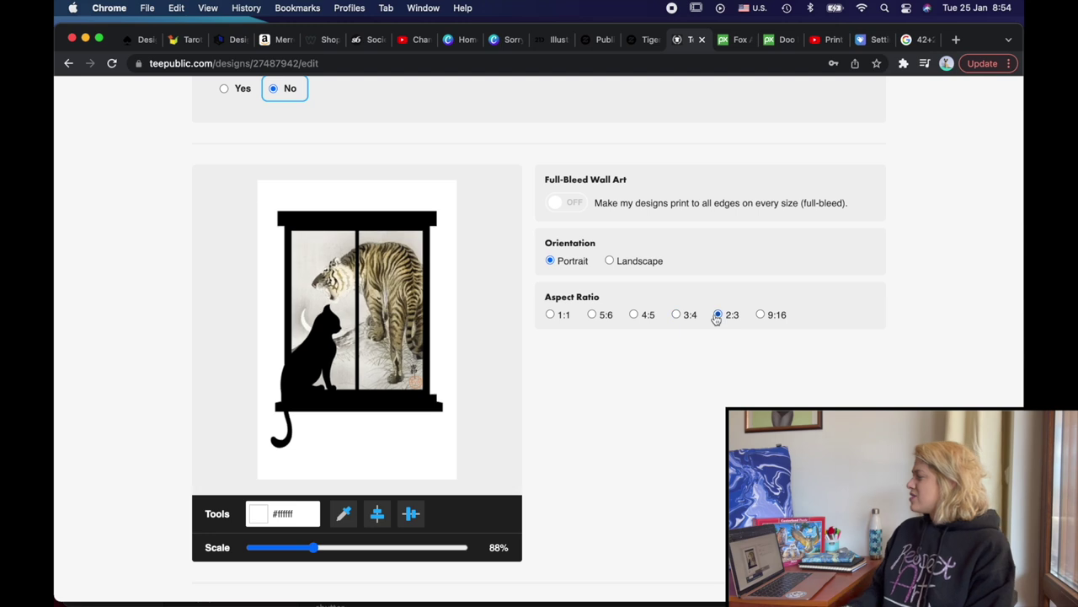
pyautogui.click(635, 315)
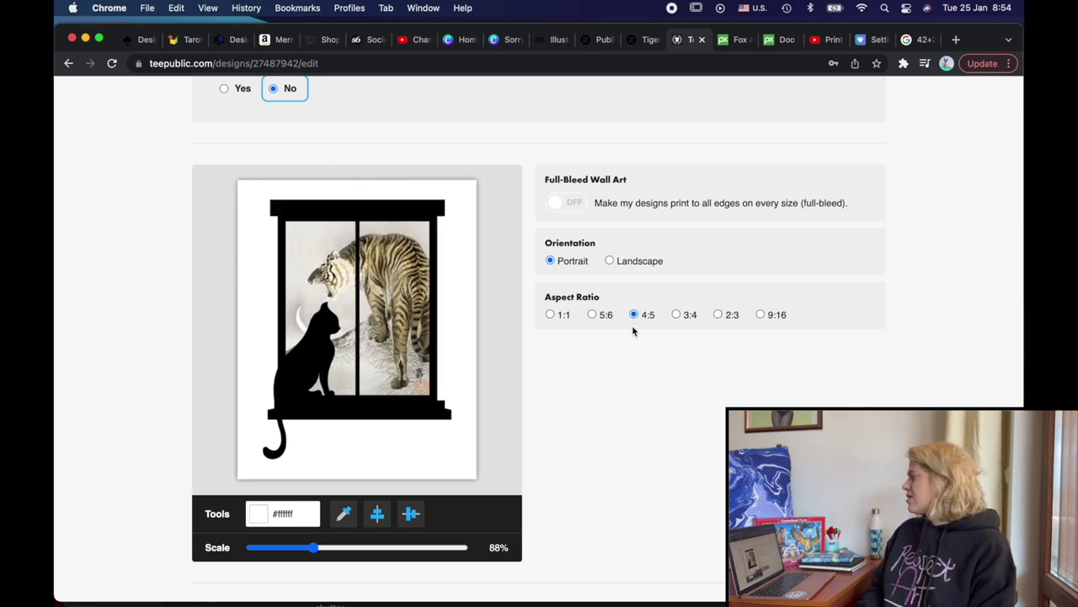
pyautogui.click(593, 315)
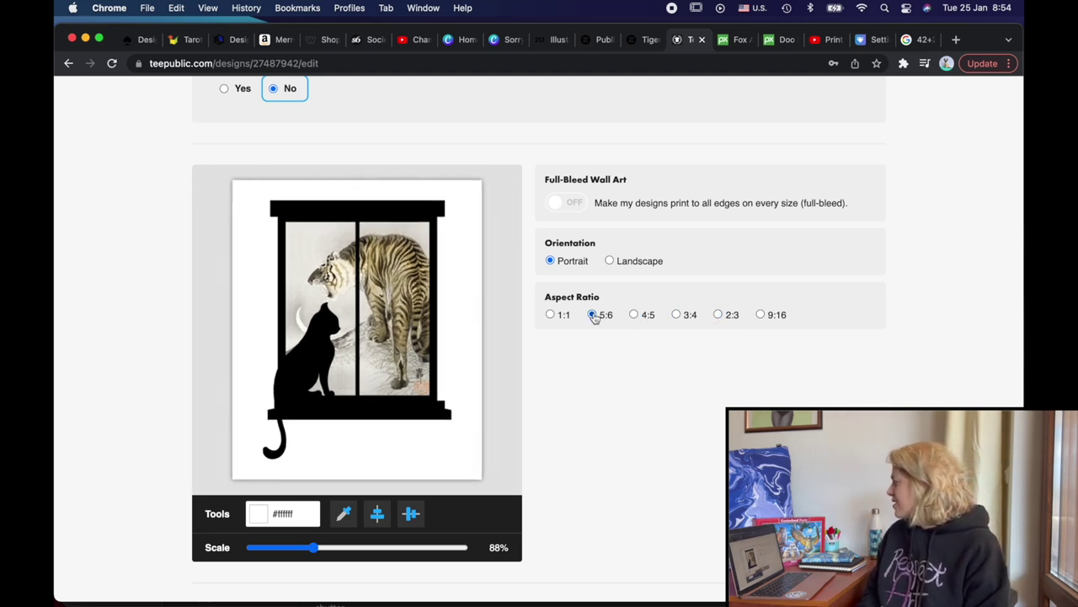
pyautogui.click(552, 316)
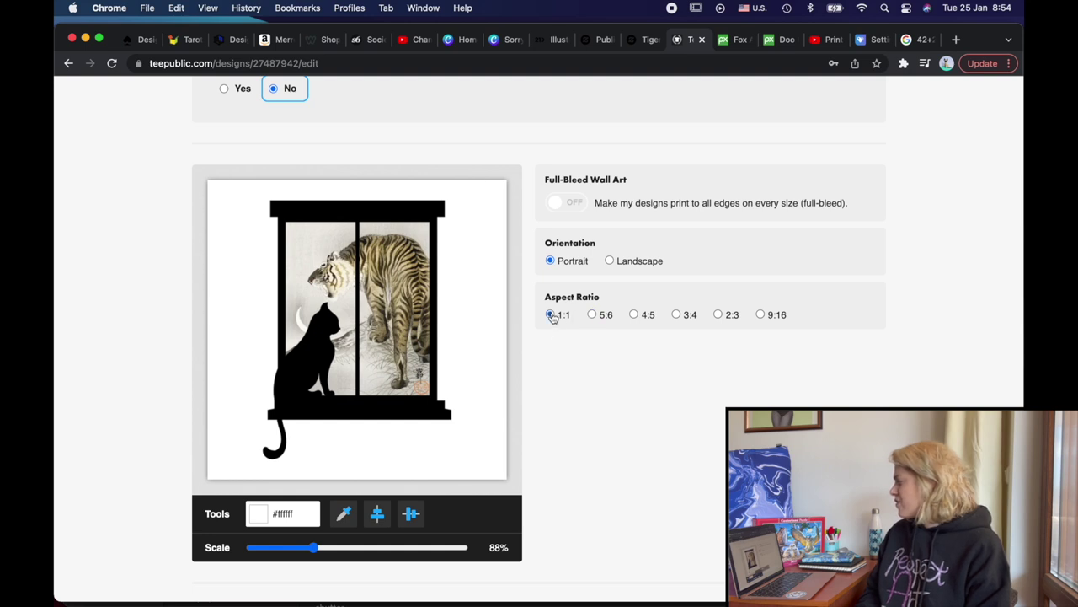
pyautogui.click(592, 315)
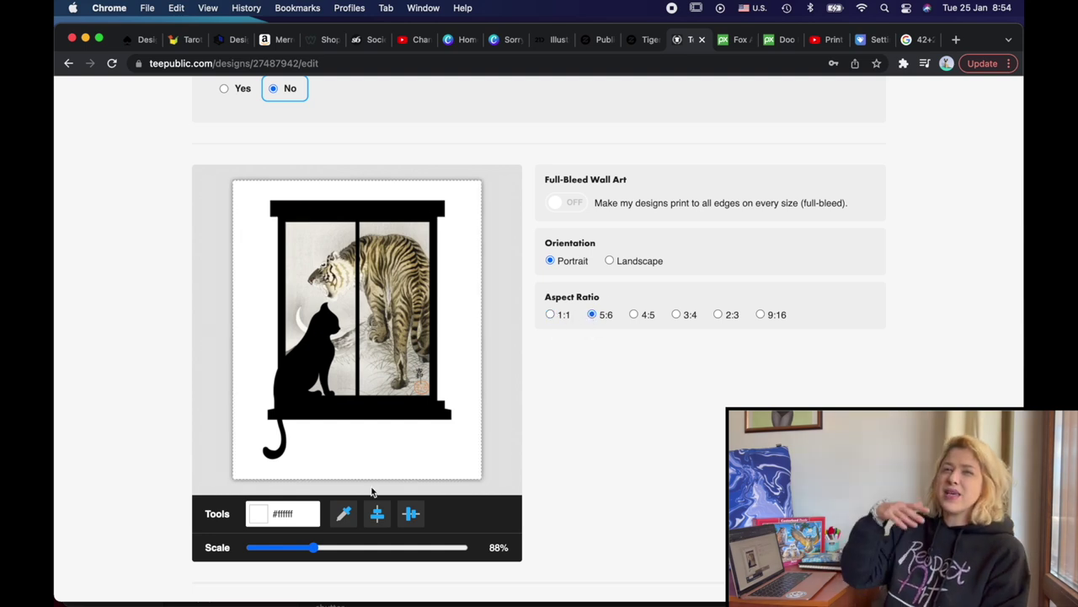
# - Scale the wall art design to 77%, nudge it down, and set an olive #5c5716 background
pyautogui.moveTo(312, 547); pyautogui.dragTo(305, 548)
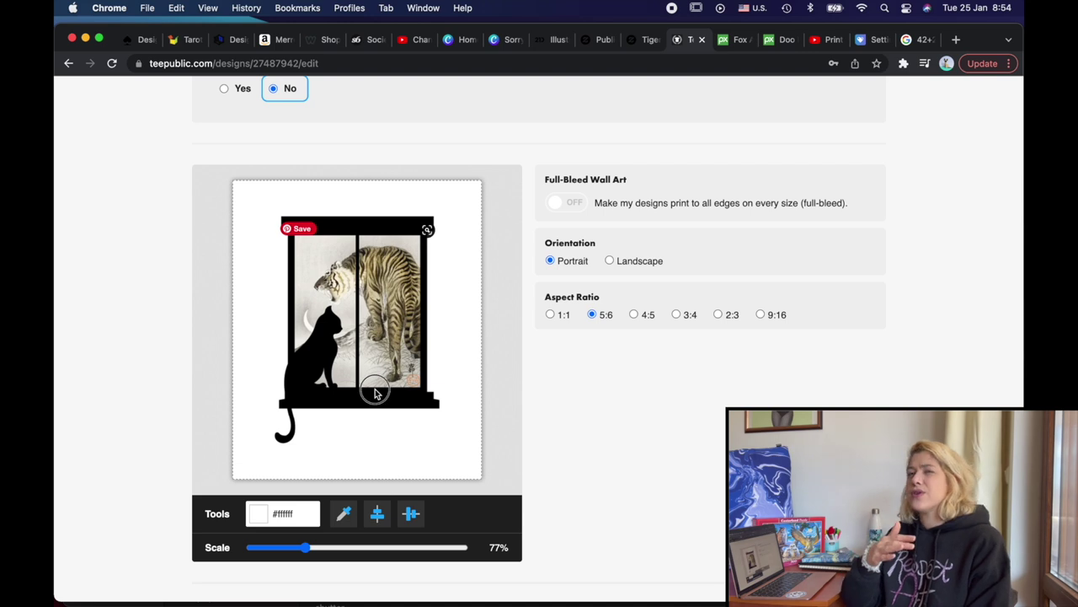
pyautogui.moveTo(375, 396)
pyautogui.mouseDown()
pyautogui.moveTo(377, 406)
pyautogui.moveTo(374, 394)
pyautogui.mouseUp()
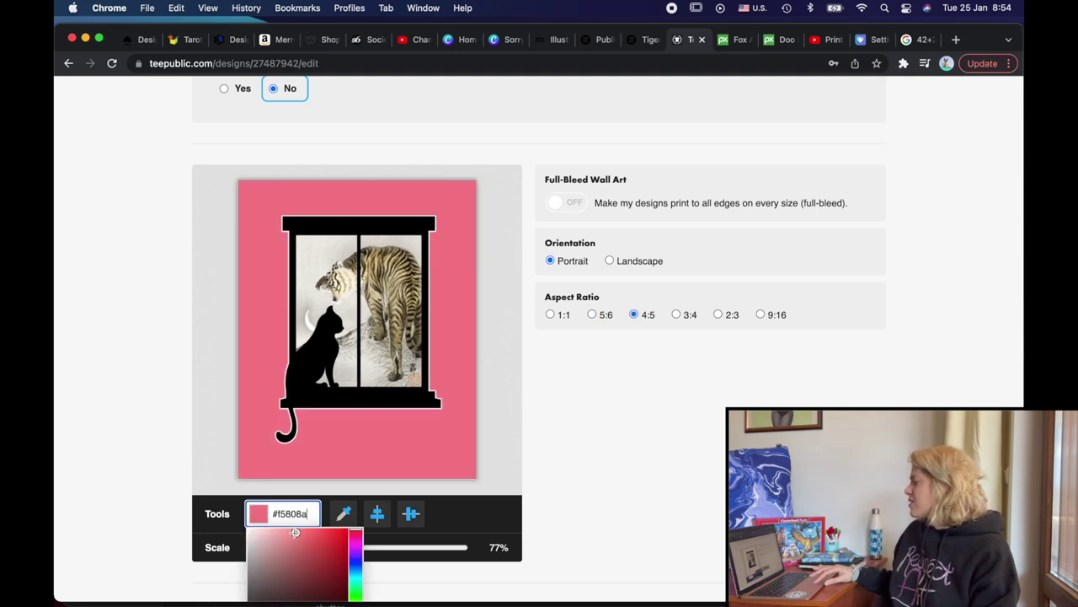
pyautogui.write('#f5808a')
pyautogui.scroll(-2, 505, 488)
pyautogui.click(358, 527)
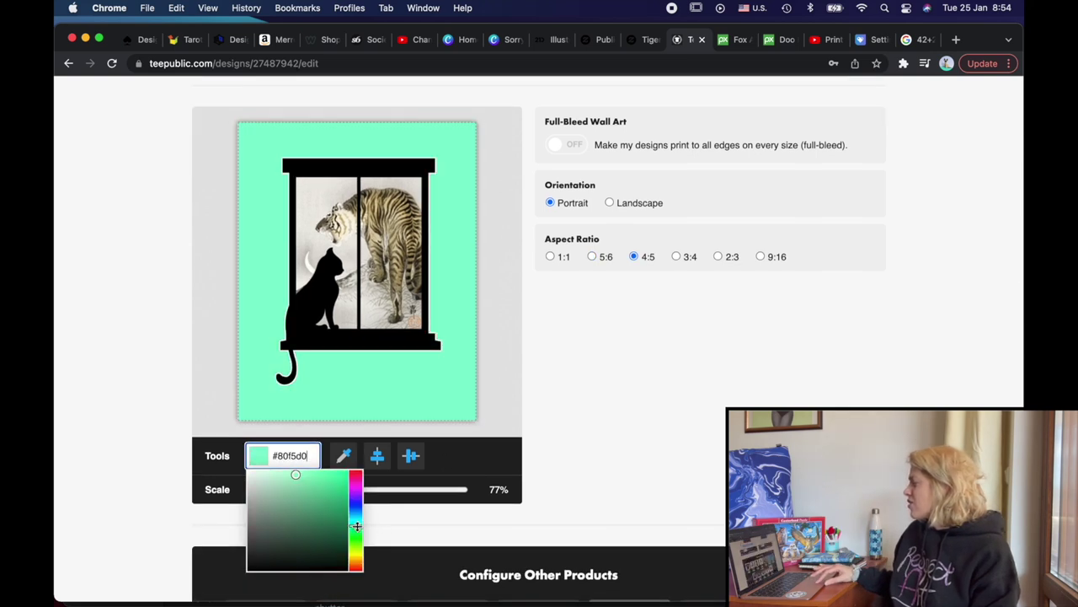
pyautogui.click(356, 555)
pyautogui.click(323, 536)
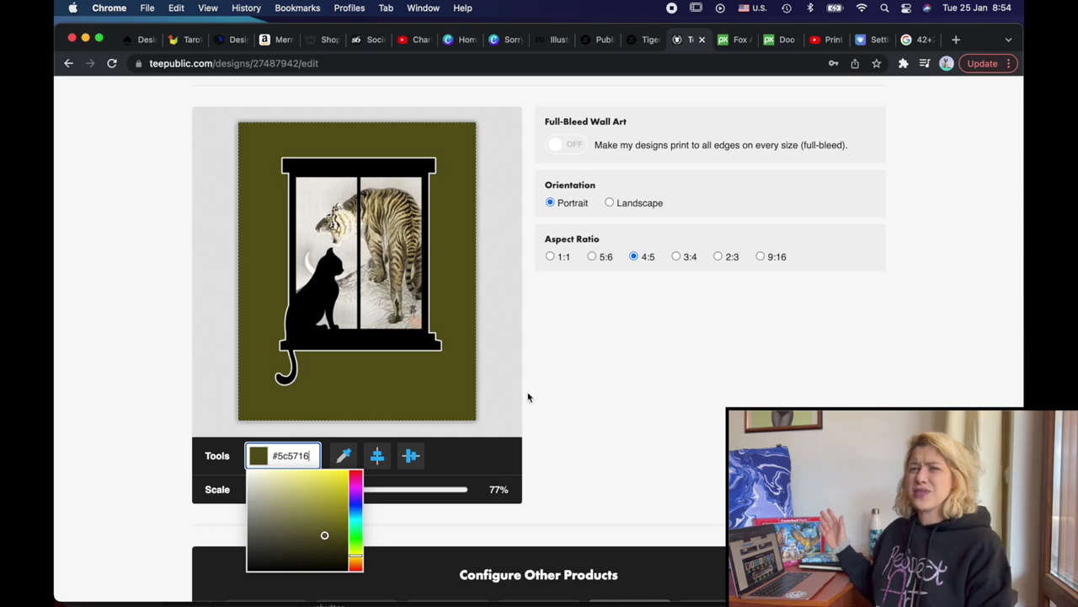
pyautogui.click(557, 377)
pyautogui.scroll(-5, 568, 368)
# - Centre the design along both axes on the left and right notebooks
pyautogui.click(716, 376)
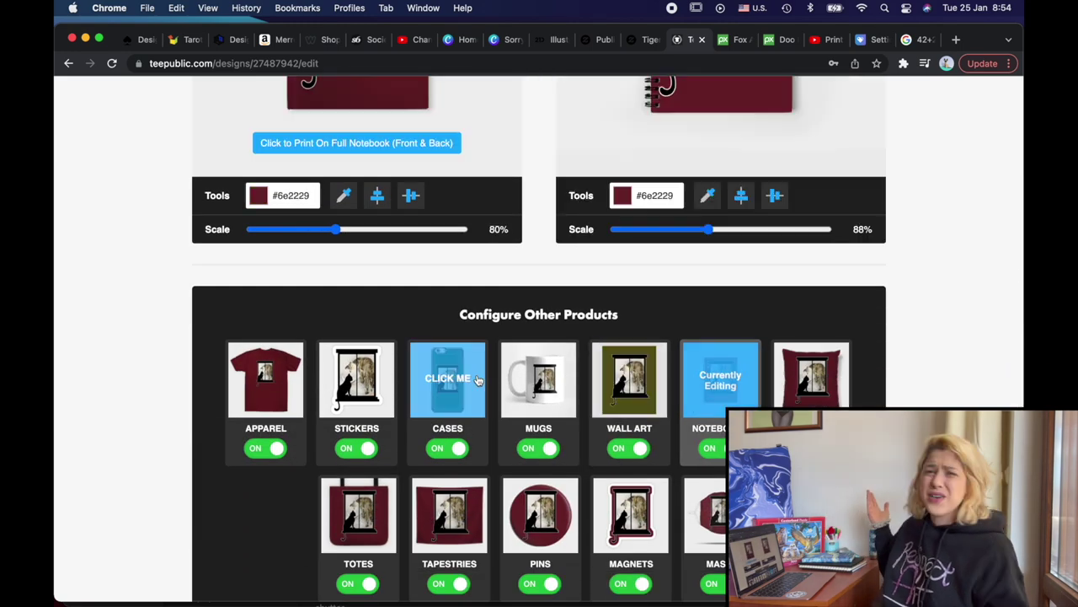
pyautogui.scroll(5, 477, 379)
pyautogui.click(377, 395)
pyautogui.click(410, 395)
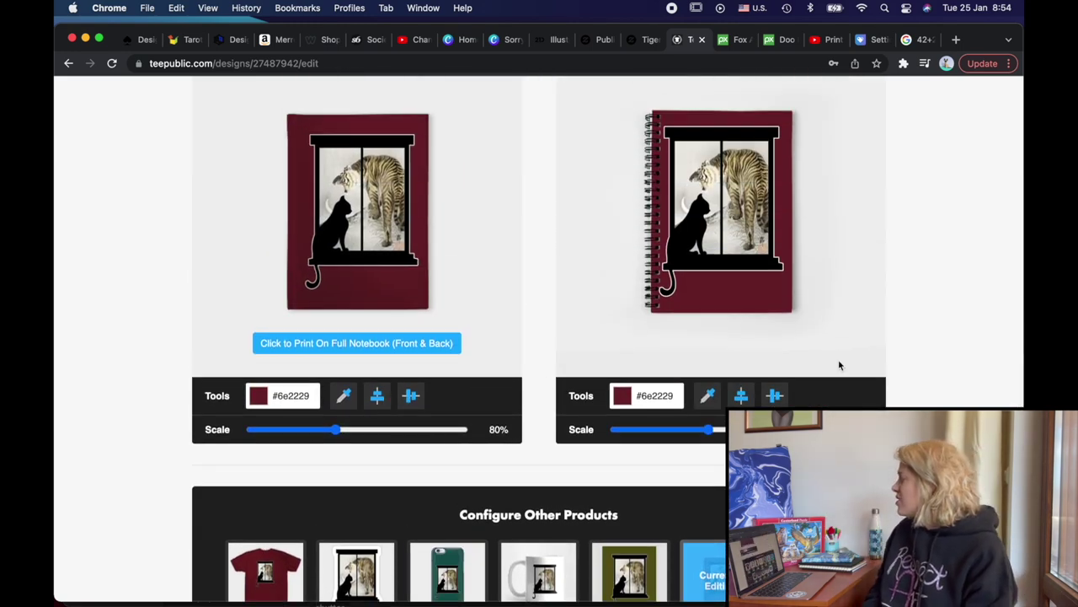
pyautogui.click(744, 395)
pyautogui.click(769, 395)
# - Nudge the design up on the pillow and make the pillow purple #856ef5
pyautogui.scroll(-5, 769, 395)
pyautogui.click(809, 389)
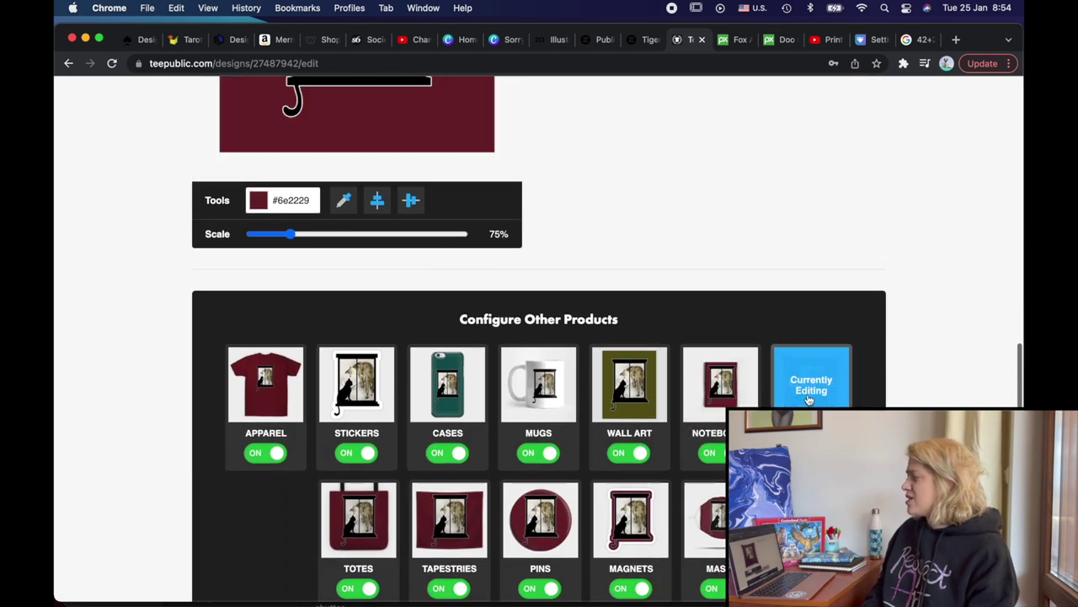
pyautogui.scroll(3, 346, 348)
pyautogui.moveTo(355, 326); pyautogui.dragTo(366, 308)
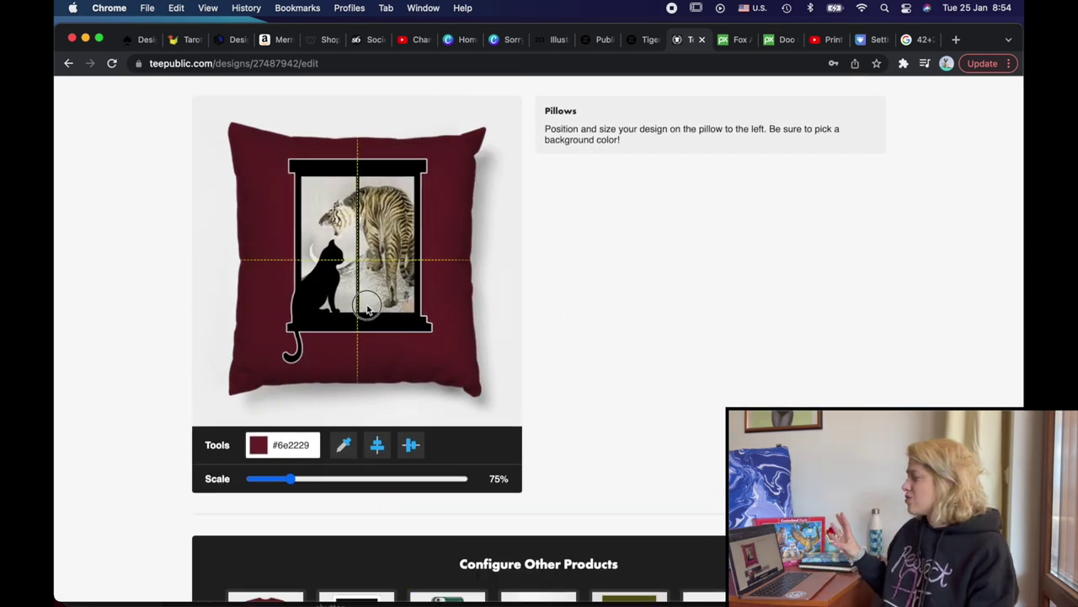
pyautogui.click(285, 447)
pyautogui.click(302, 462)
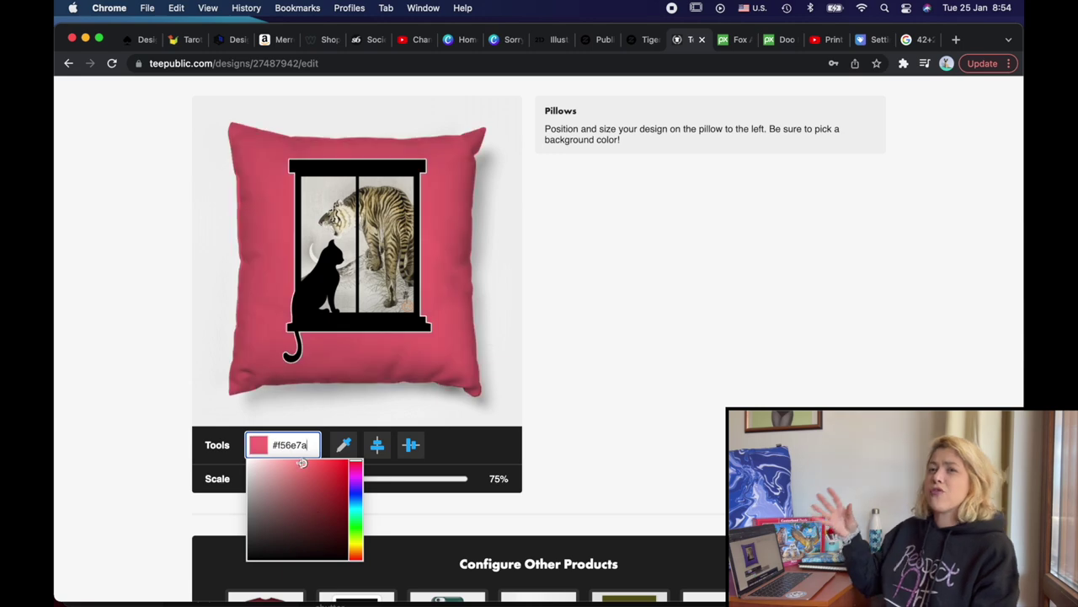
pyautogui.click(358, 482)
pyautogui.click(597, 335)
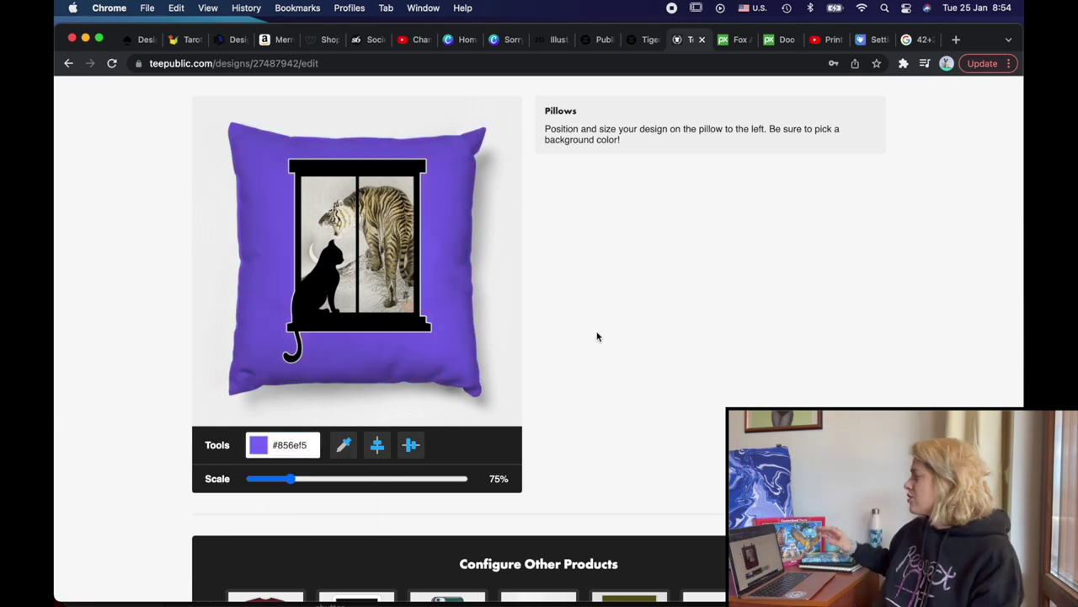
# - Shift the tote design slightly down, make the tote pink #ff7f8a, and open the tapestry settings
pyautogui.scroll(-5, 597, 335)
pyautogui.click(371, 515)
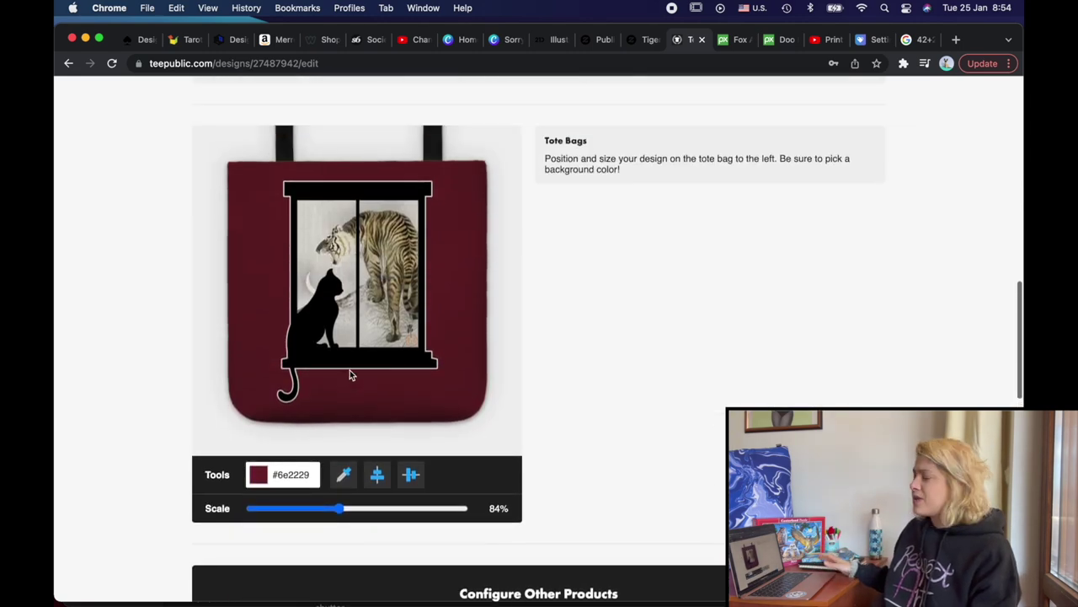
pyautogui.moveTo(358, 363); pyautogui.dragTo(359, 370)
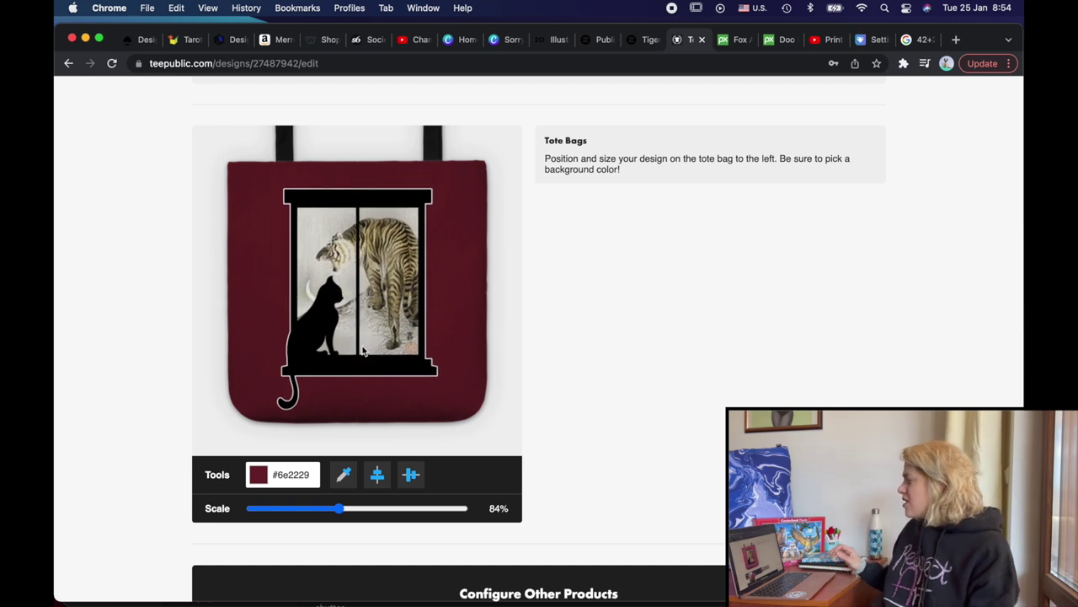
pyautogui.click(291, 474)
pyautogui.write('#ff7f8a')
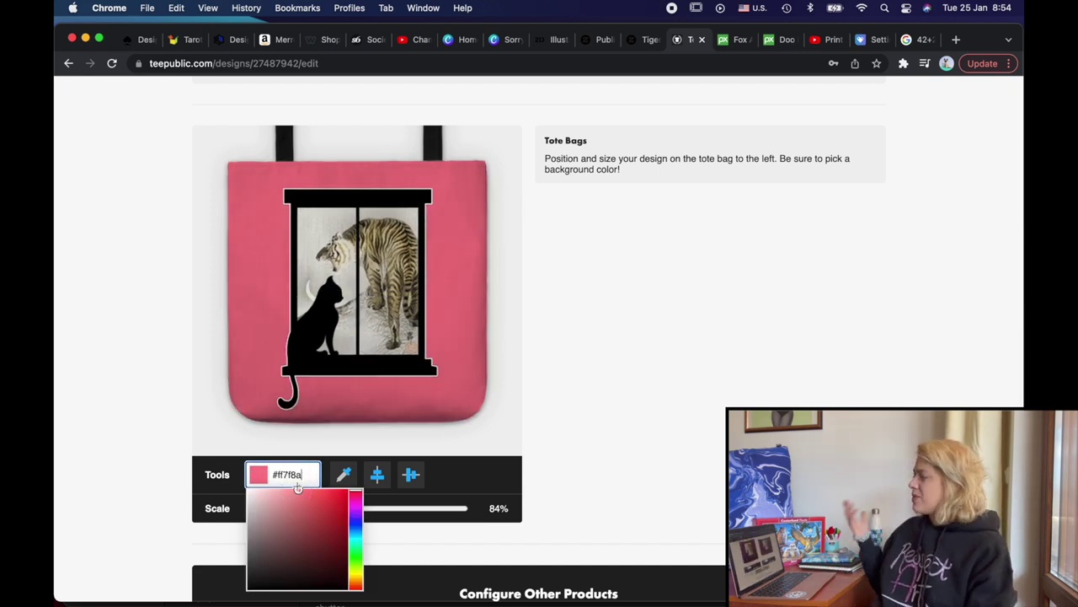
pyautogui.click(613, 338)
pyautogui.scroll(-5, 613, 337)
pyautogui.click(449, 499)
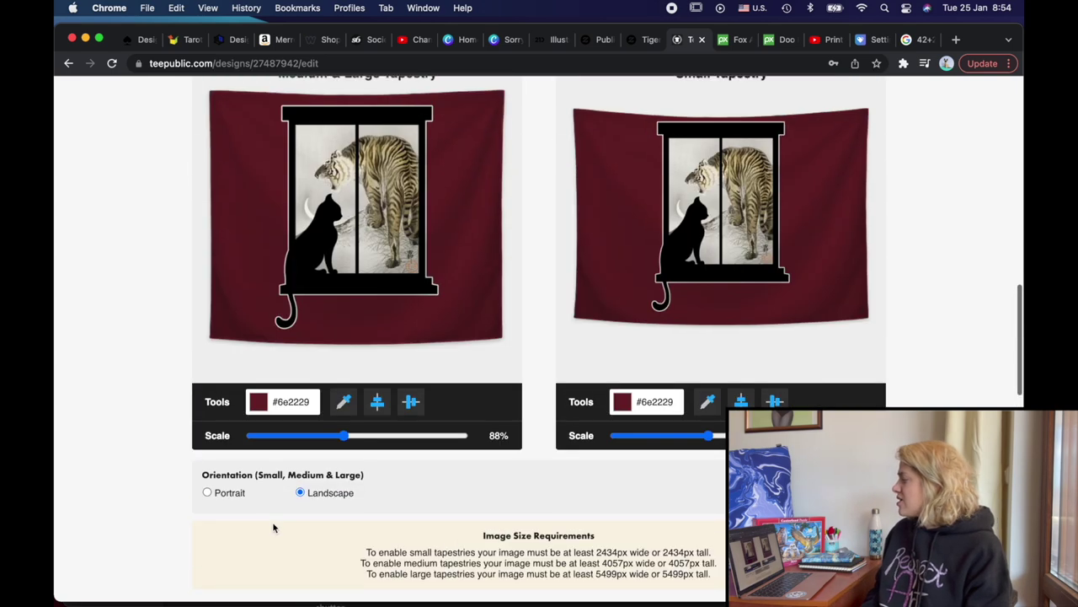
# - Switch tapestries to portrait, with pink #e6858e for medium/large and green #23633c for small
pyautogui.click(232, 493)
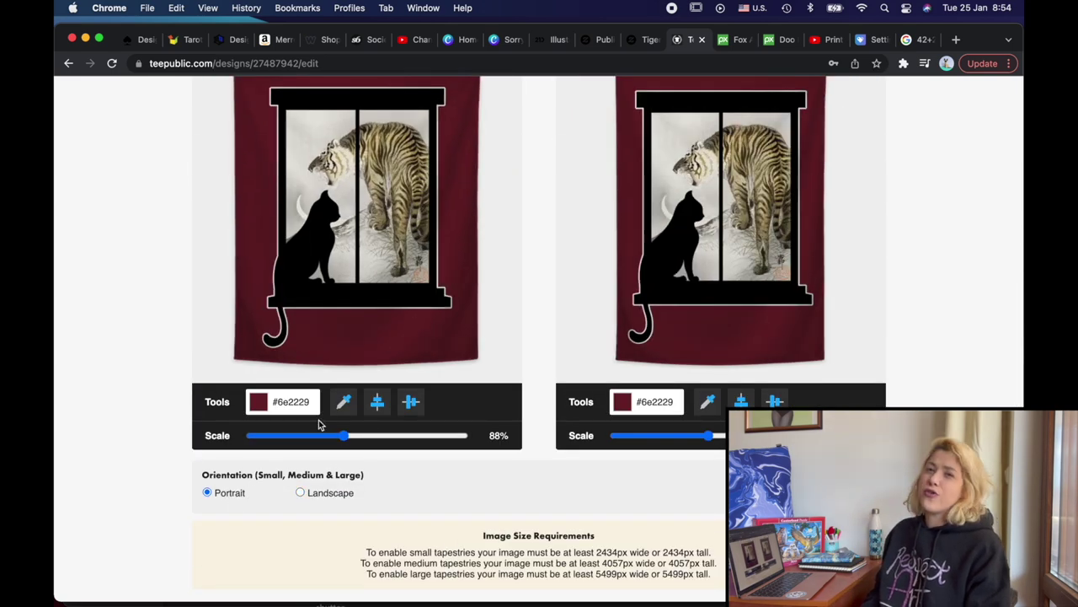
pyautogui.scroll(1, 364, 298)
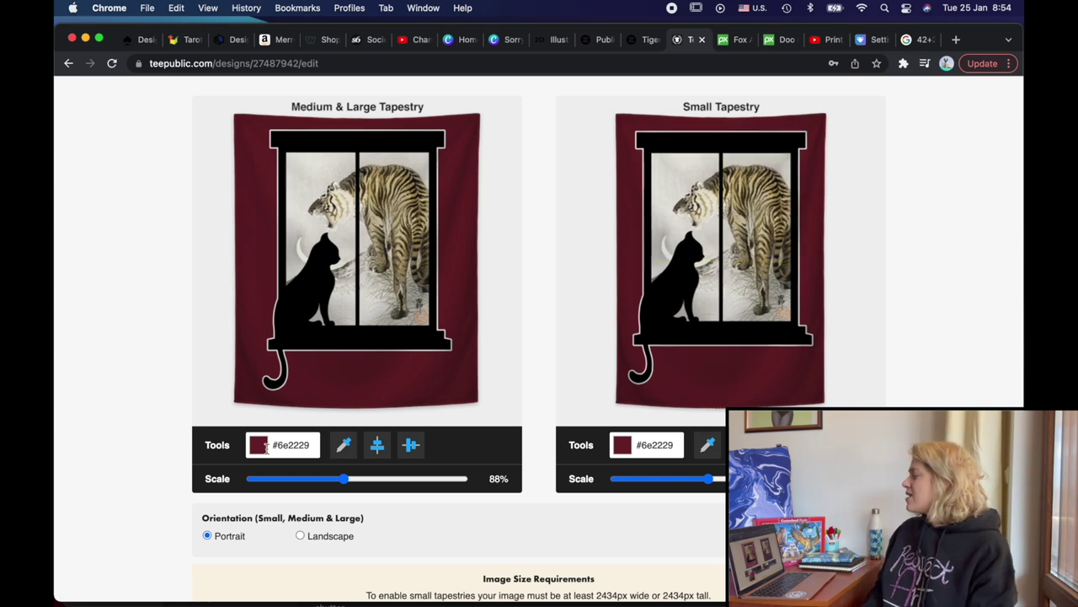
pyautogui.click(297, 447)
pyautogui.click(290, 469)
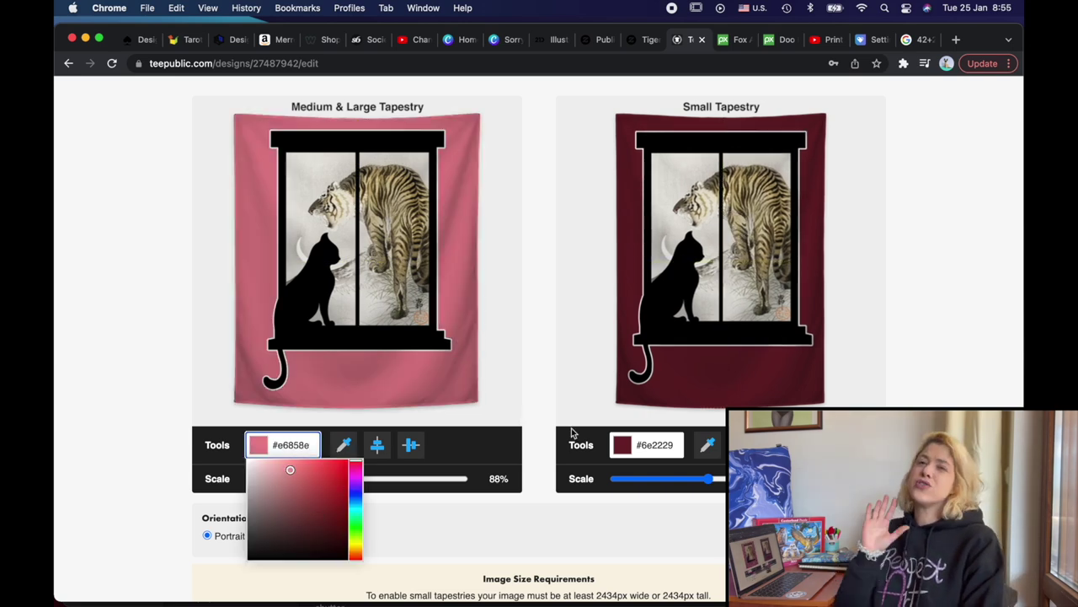
pyautogui.click(646, 445)
pyautogui.click(659, 464)
pyautogui.click(676, 521)
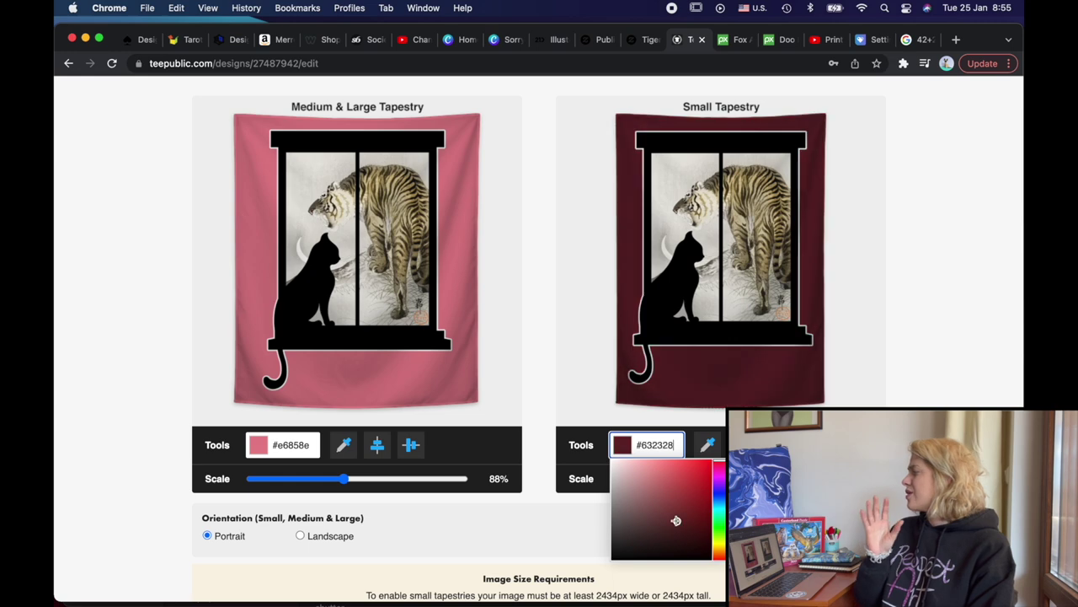
pyautogui.click(719, 520)
pyautogui.click(935, 312)
pyautogui.scroll(-2, 670, 337)
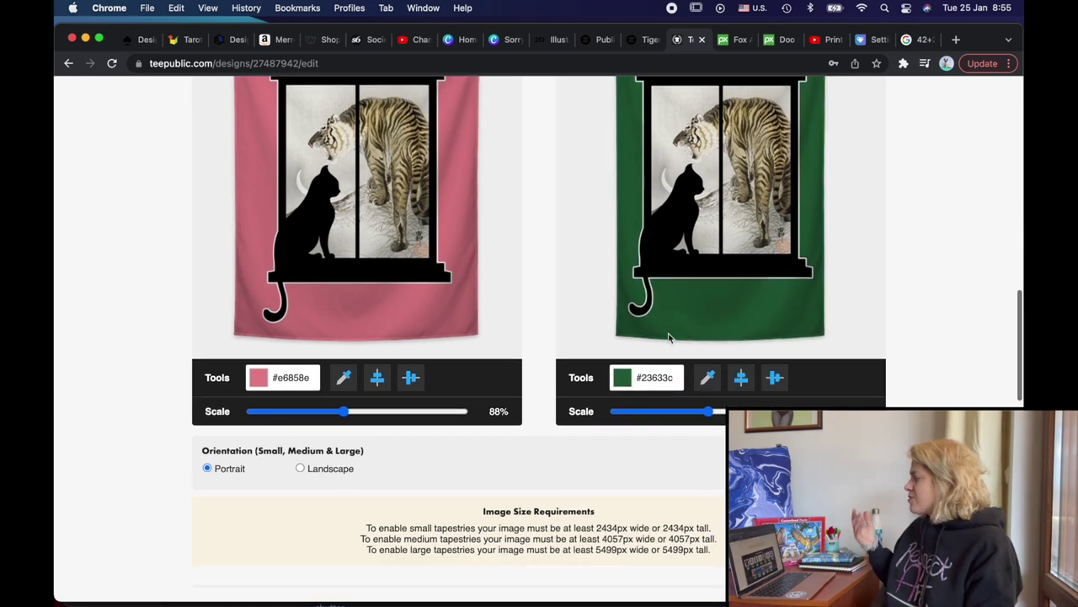
pyautogui.scroll(-5, 669, 337)
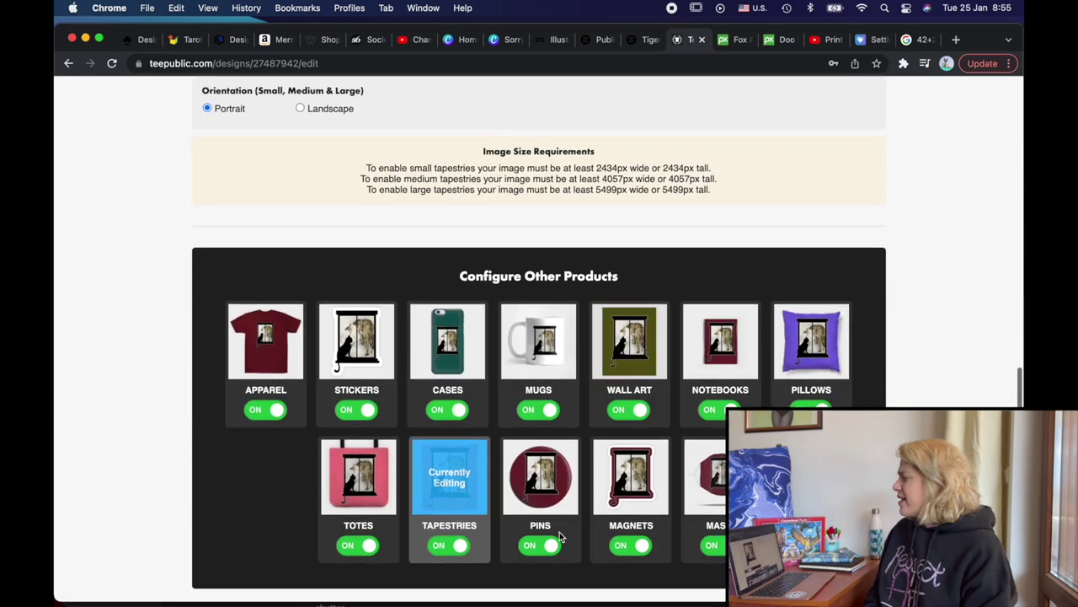
# - Turn pins off and set magnets to die-cut design only
pyautogui.click(541, 548)
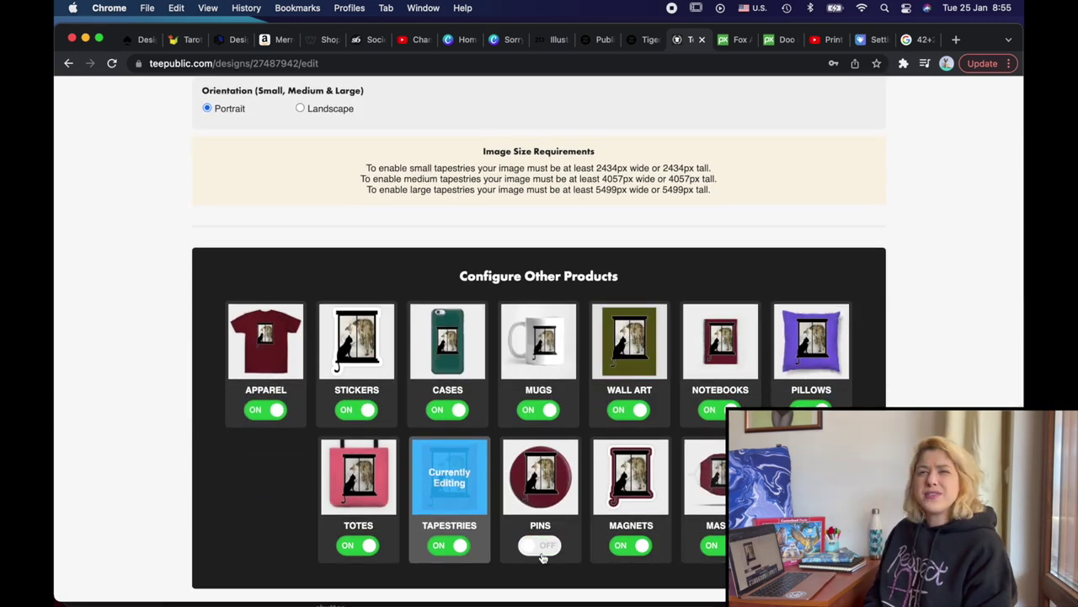
pyautogui.click(631, 476)
pyautogui.scroll(3, 571, 361)
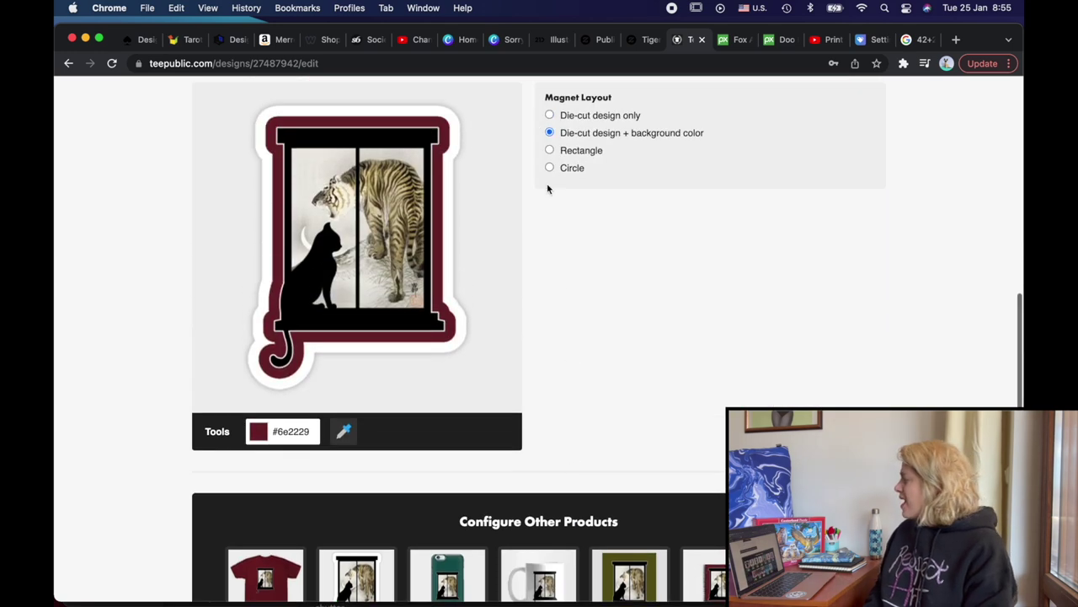
pyautogui.click(549, 114)
pyautogui.scroll(-3, 663, 332)
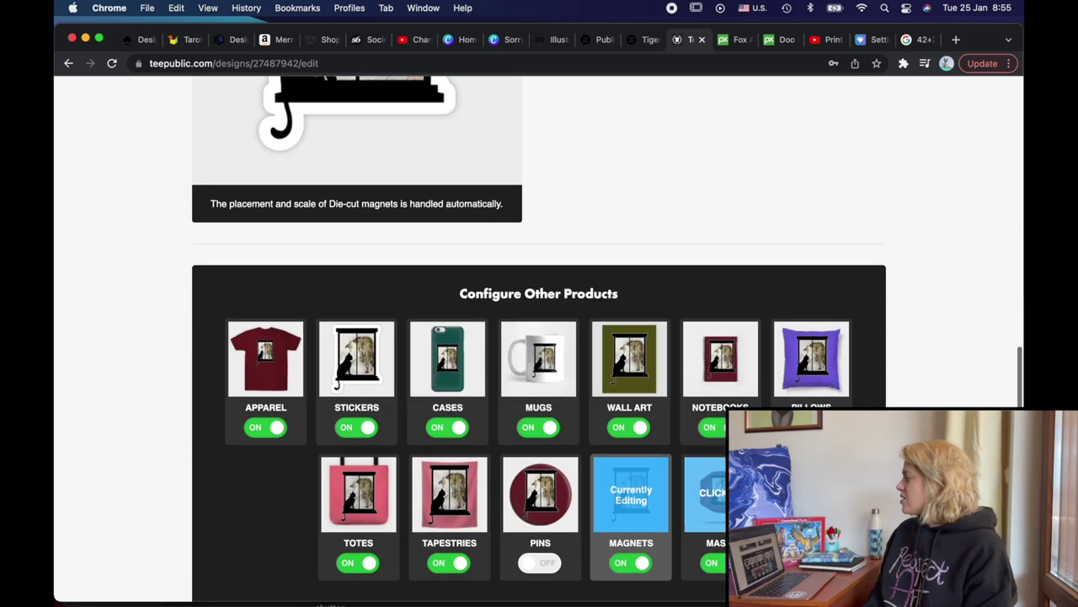
# - Switch masks off, accept the terms and publish the cat-and-tiger design
pyautogui.click(708, 497)
pyautogui.scroll(3, 639, 418)
pyautogui.scroll(-4, 595, 380)
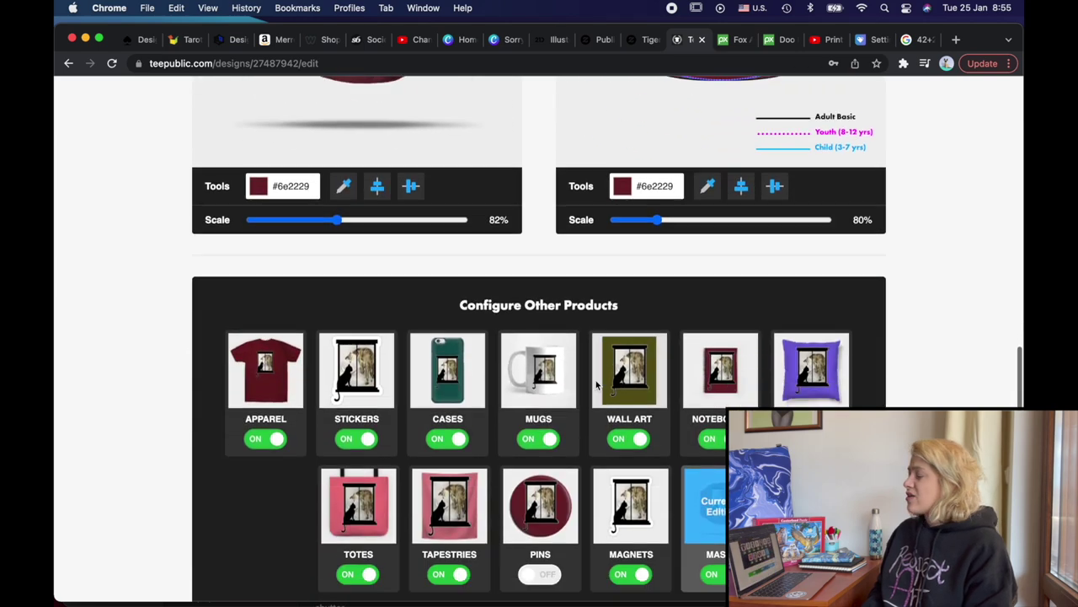
pyautogui.scroll(-1, 596, 385)
pyautogui.scroll(-5, 513, 500)
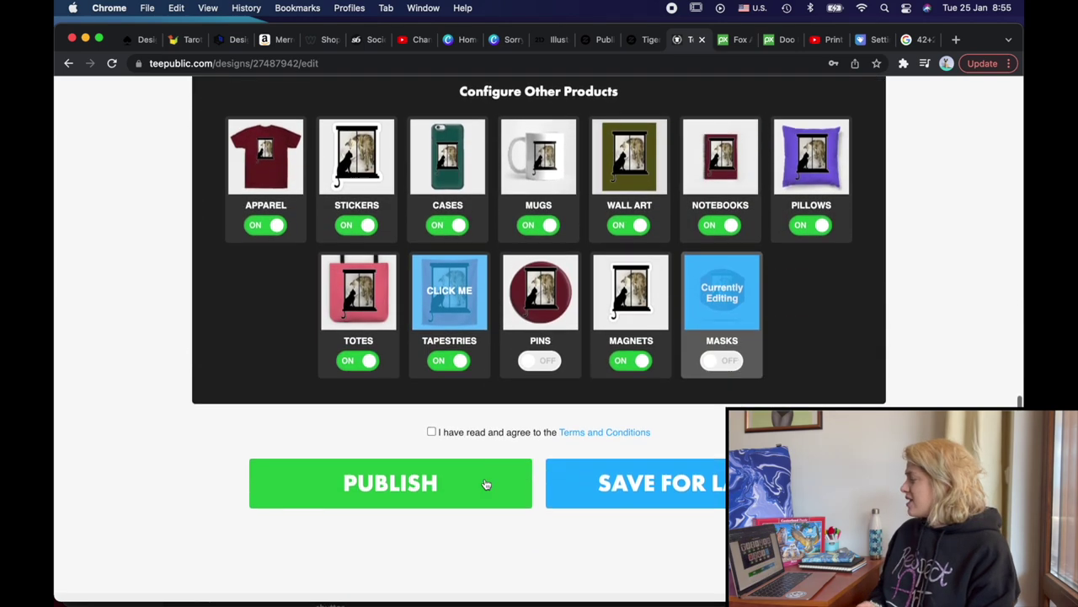
pyautogui.click(447, 434)
pyautogui.click(418, 480)
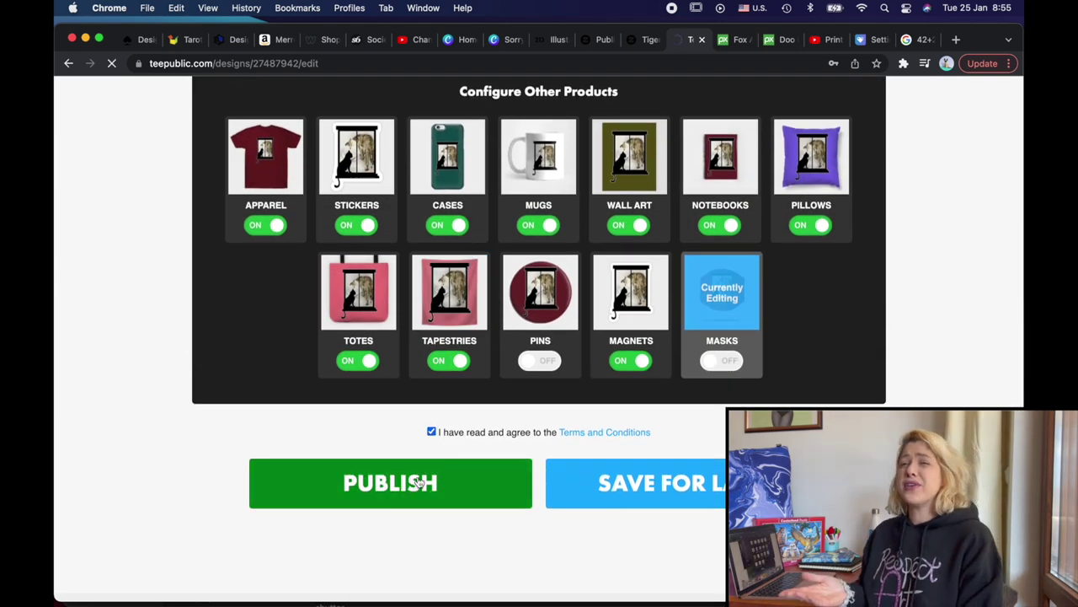
pyautogui.moveTo(253, 582)
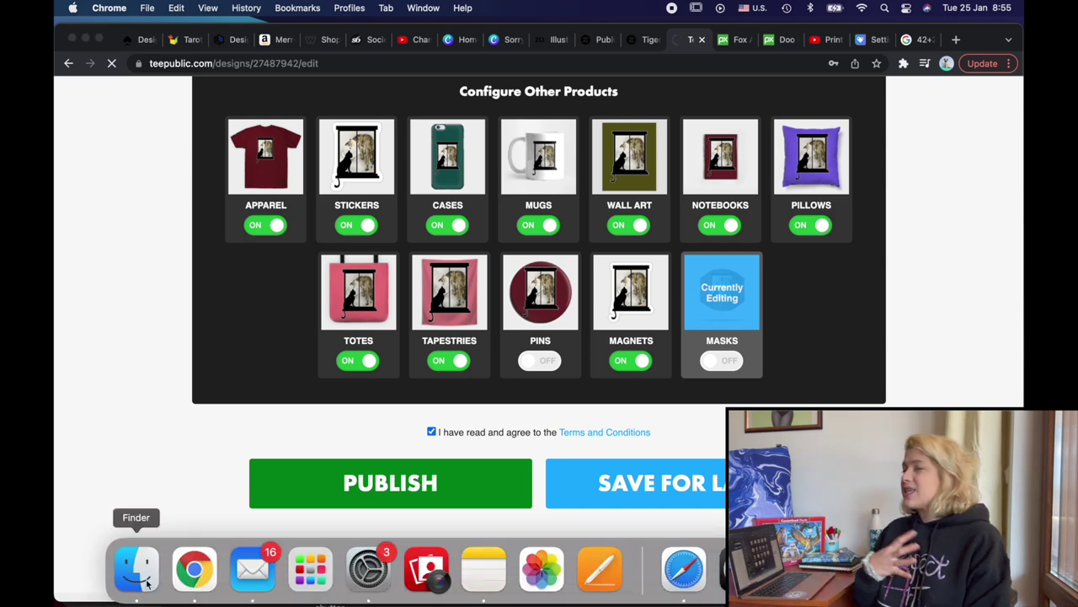
pyautogui.click(138, 585)
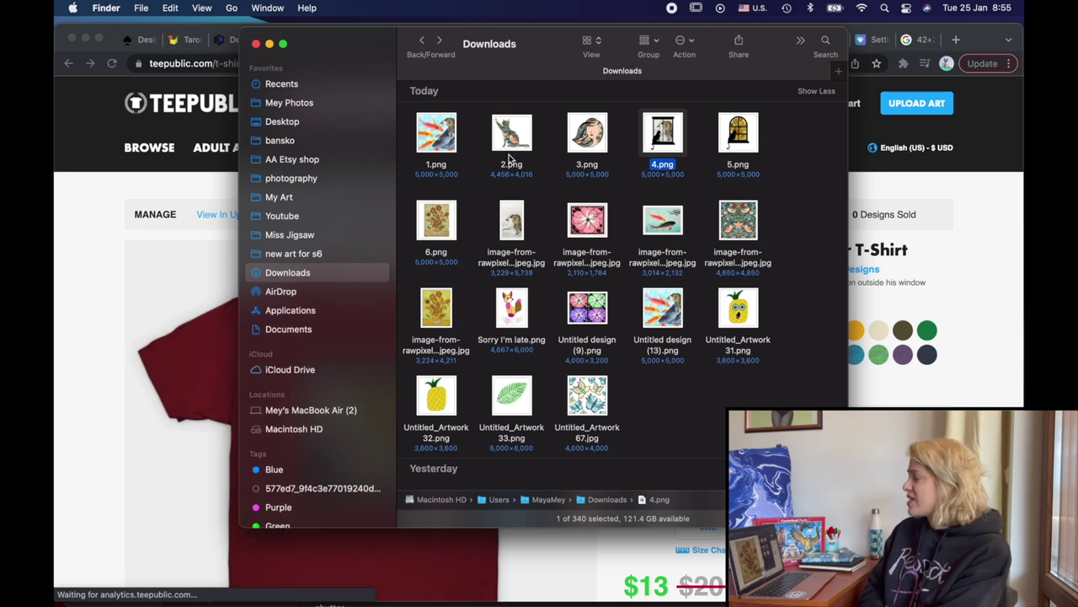
# - Open 6.png from Downloads in Preview and crop it to the sunflowers artwork
pyautogui.doubleClick(440, 226)
pyautogui.moveTo(140, 82); pyautogui.dragTo(503, 558)
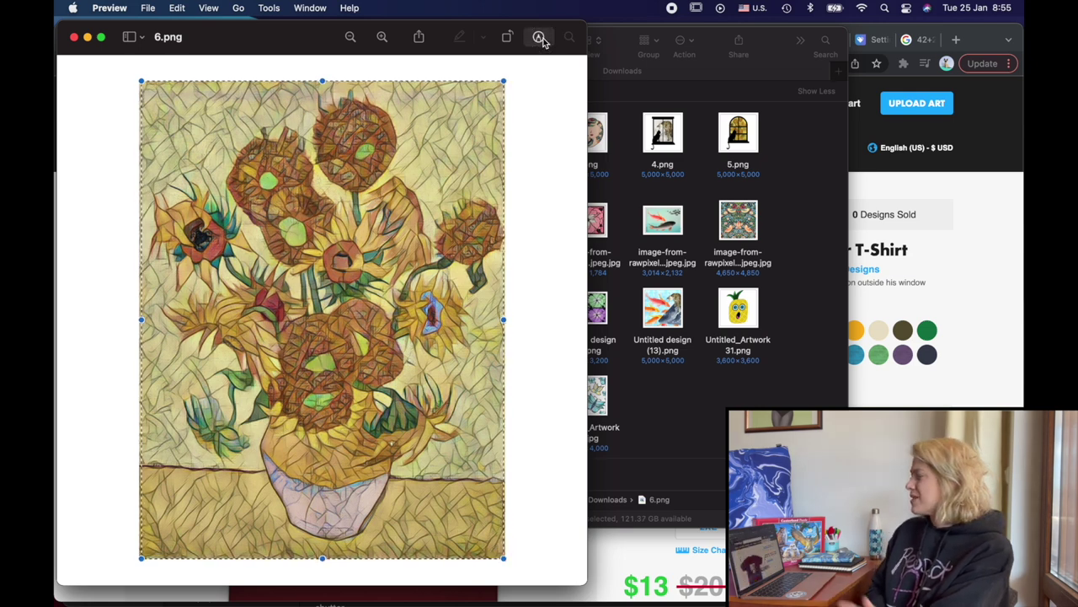
pyautogui.click(540, 37)
pyautogui.click(500, 65)
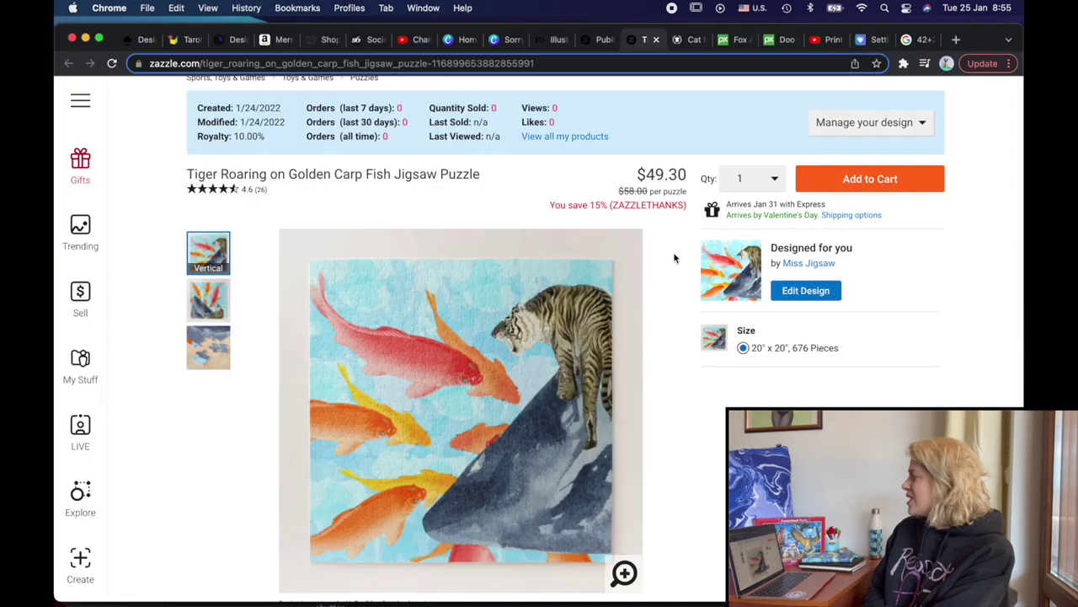
# - Open the blank Puzzle product and launch the design tool to add an image
pyautogui.scroll(-1, 668, 239)
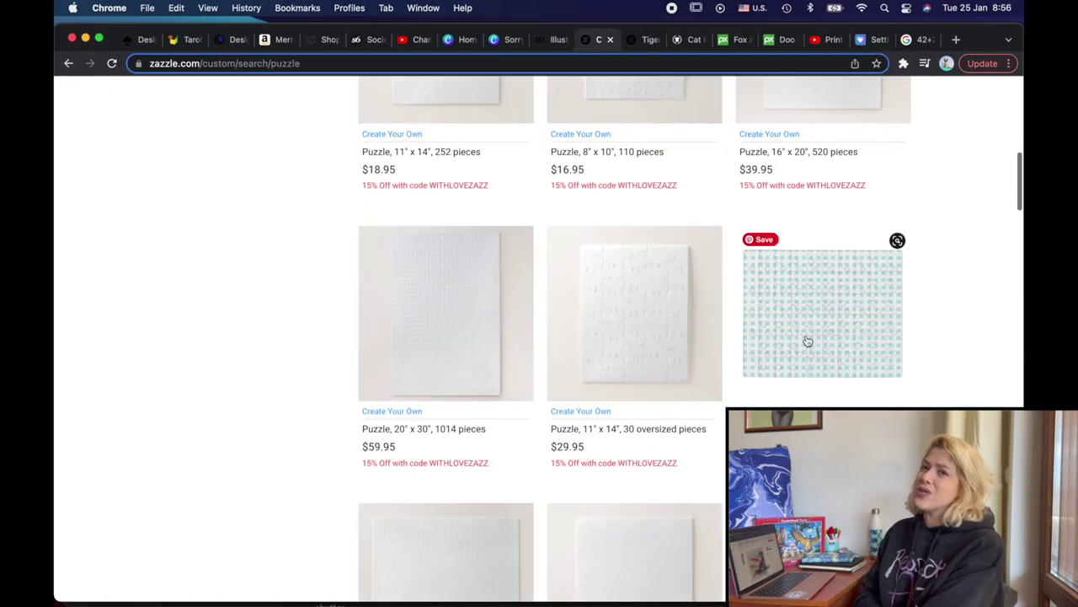
pyautogui.click(806, 327)
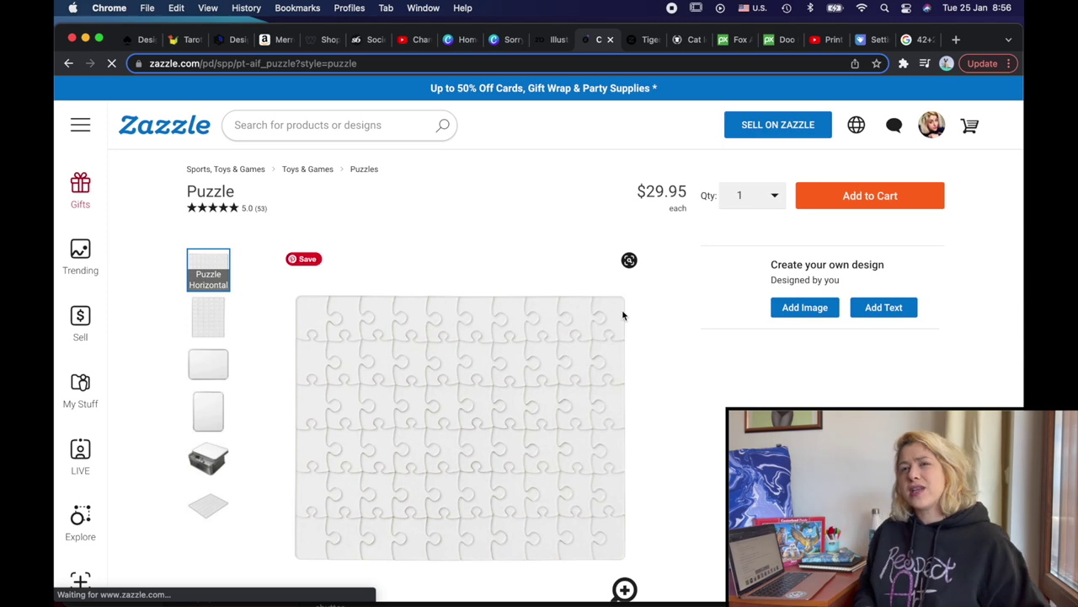
pyautogui.scroll(-2, 669, 303)
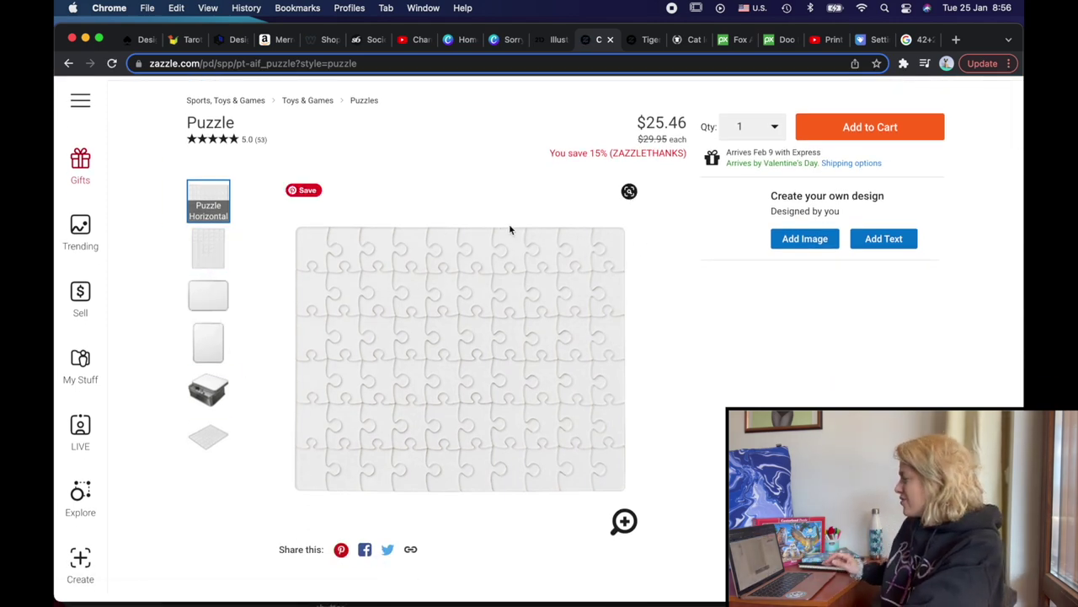
pyautogui.click(800, 242)
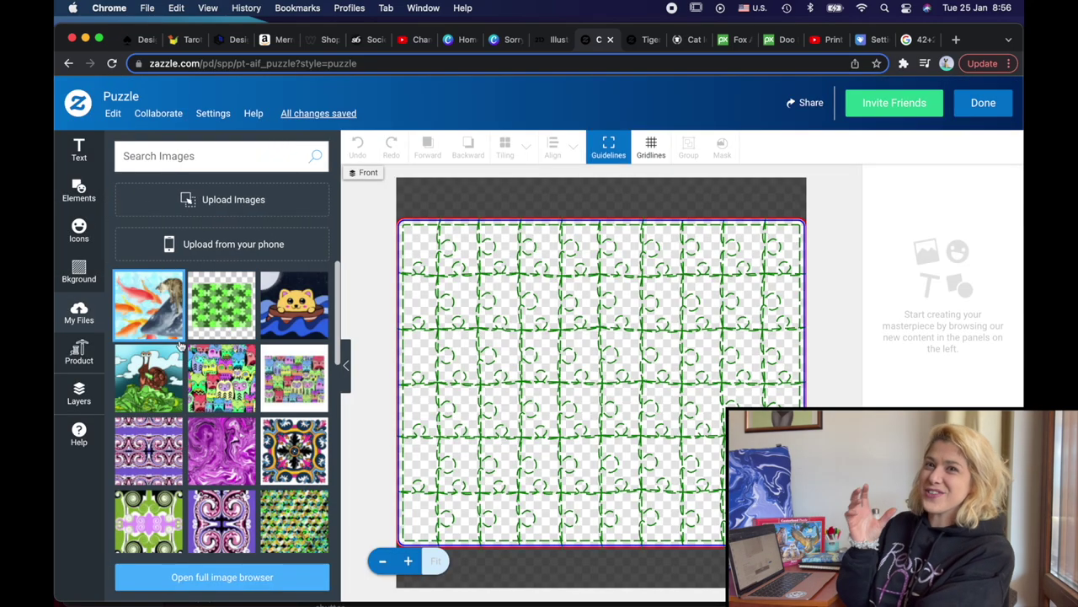
# - Upload 6.png, add it to the 8" x 10" 60-piece puzzle and rotate it to -90°
pyautogui.click(263, 202)
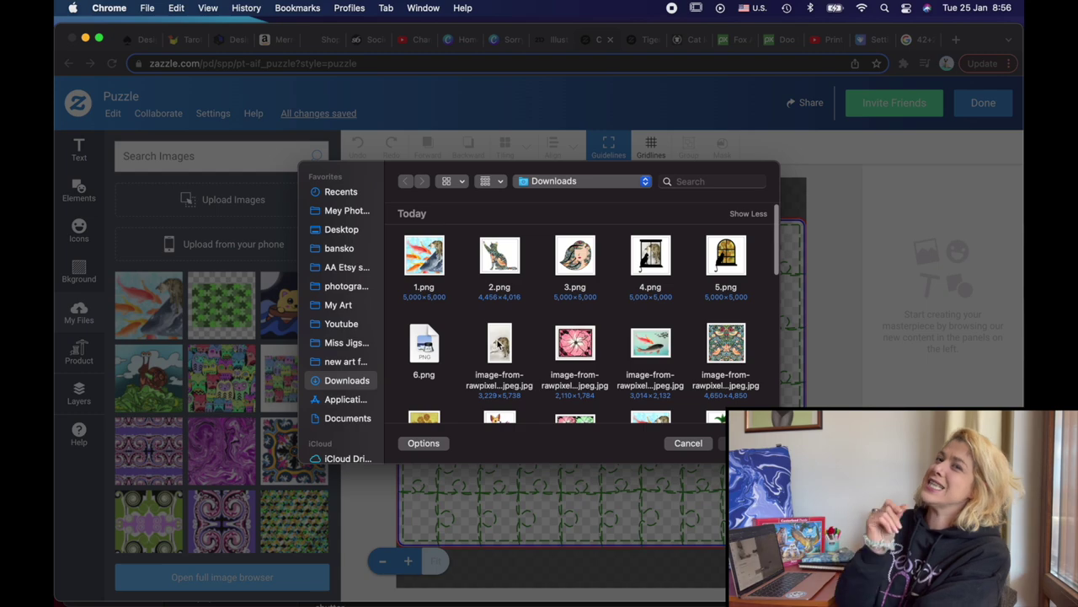
pyautogui.scroll(-2, 430, 295)
pyautogui.doubleClick(430, 295)
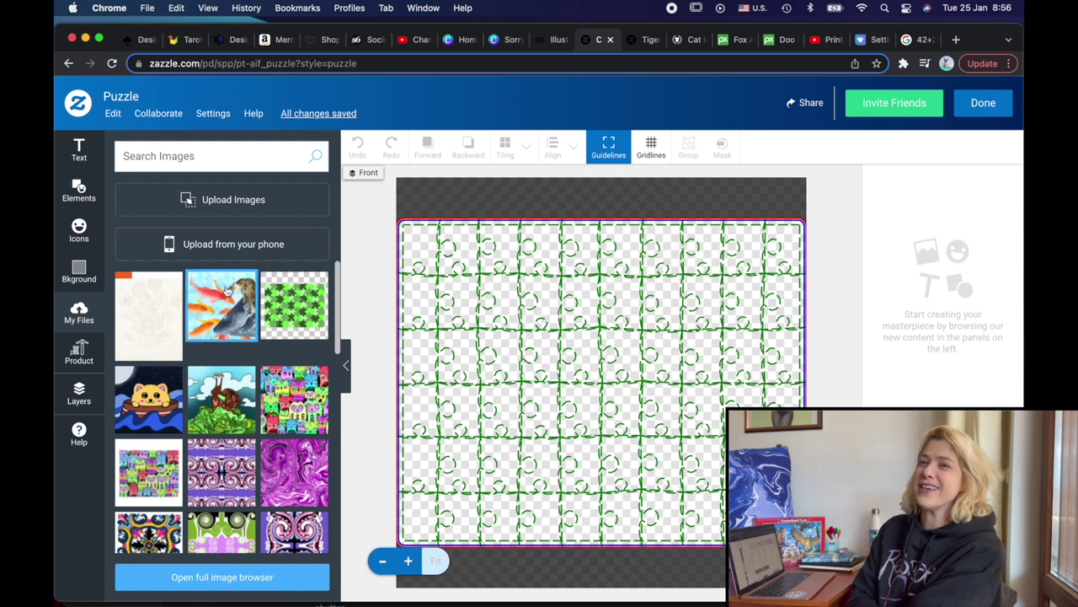
pyautogui.click(75, 350)
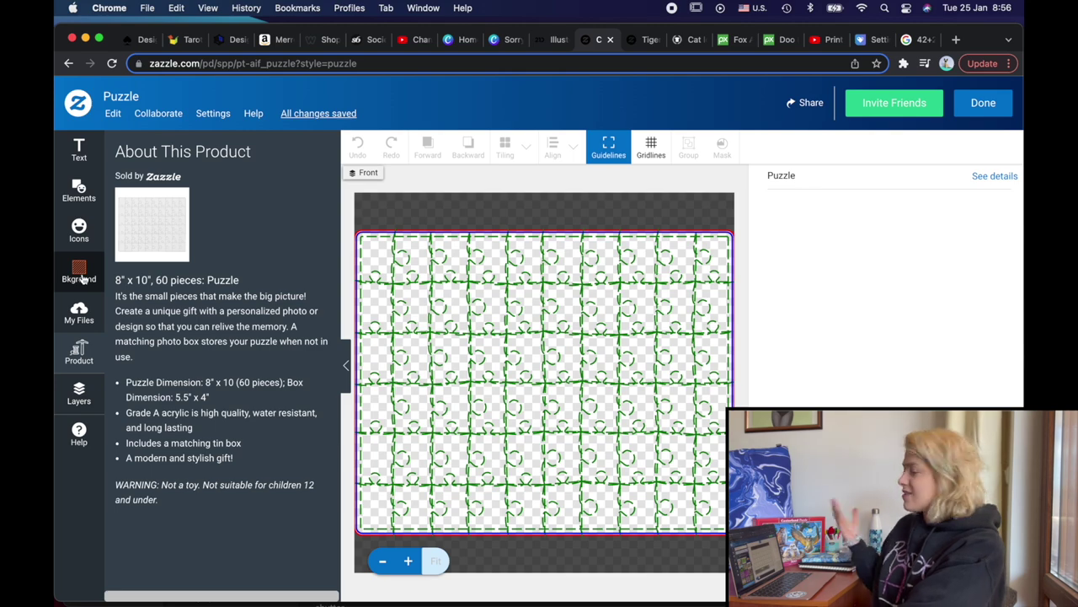
pyautogui.click(79, 274)
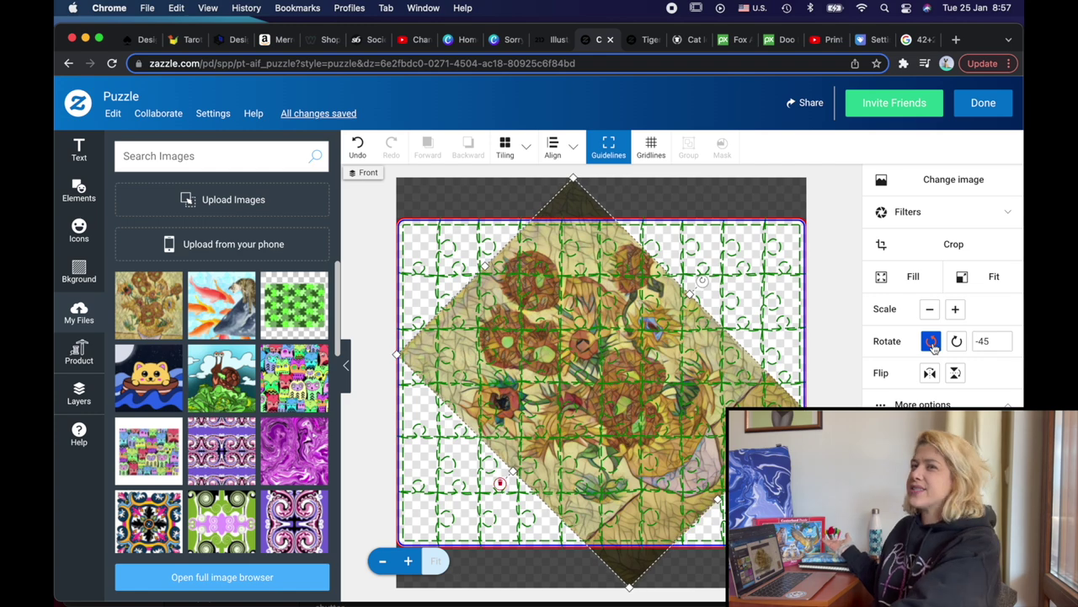
pyautogui.click(931, 341)
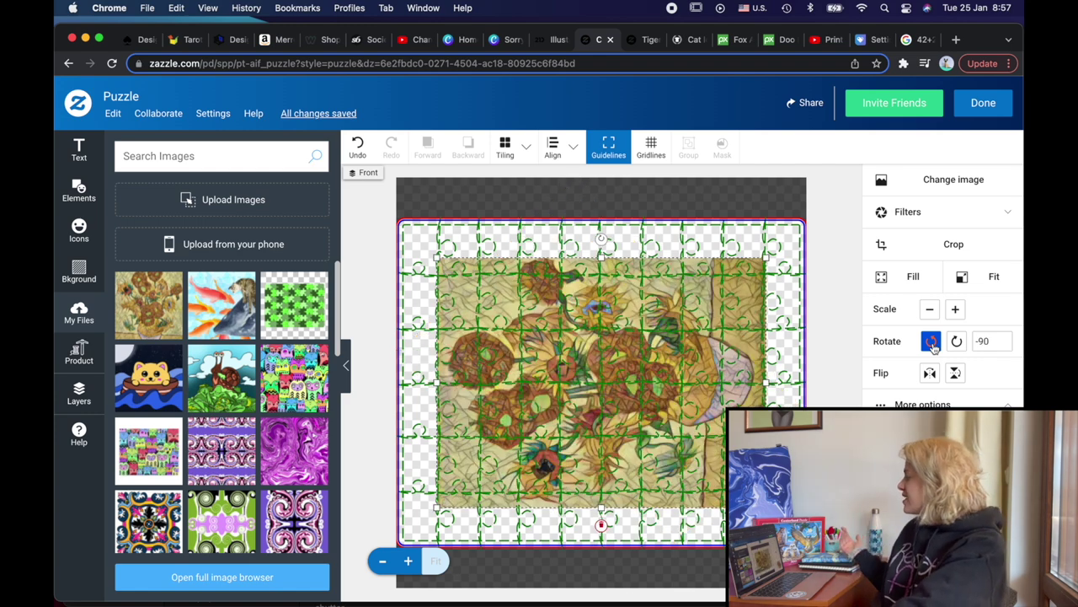
# - Step the image rotation round to 90° and check the Puzzle Vertical preview
pyautogui.click(956, 340)
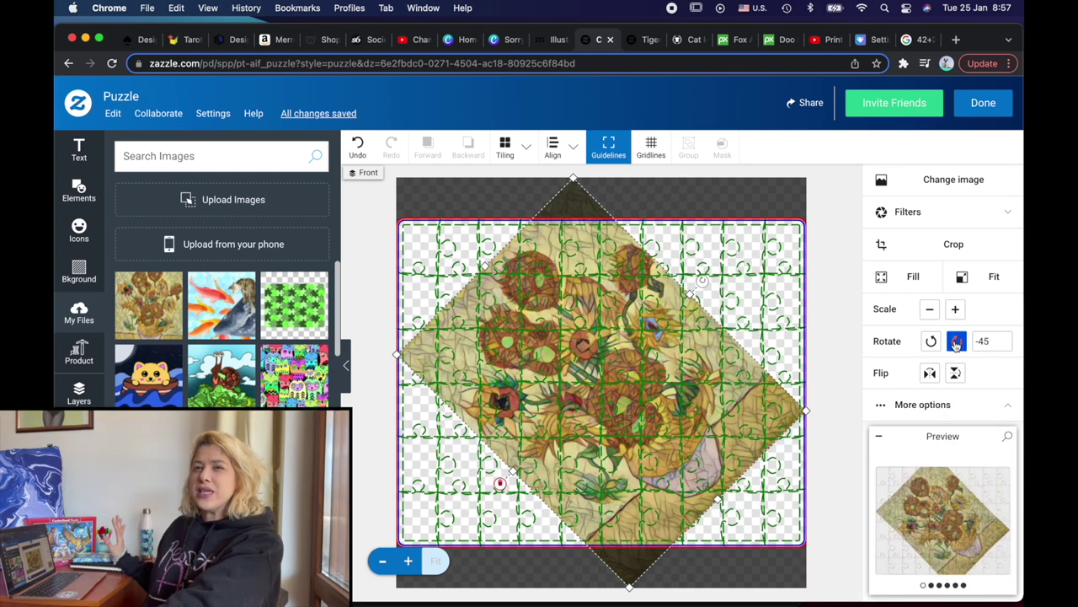
pyautogui.click(956, 340)
pyautogui.click(956, 341)
pyautogui.click(956, 341)
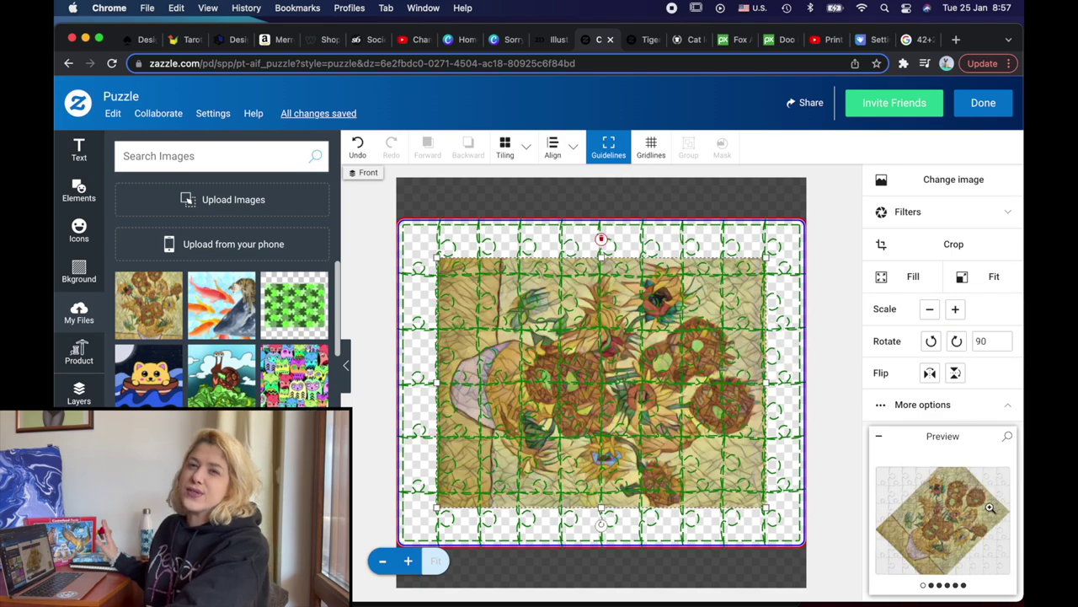
pyautogui.click(990, 507)
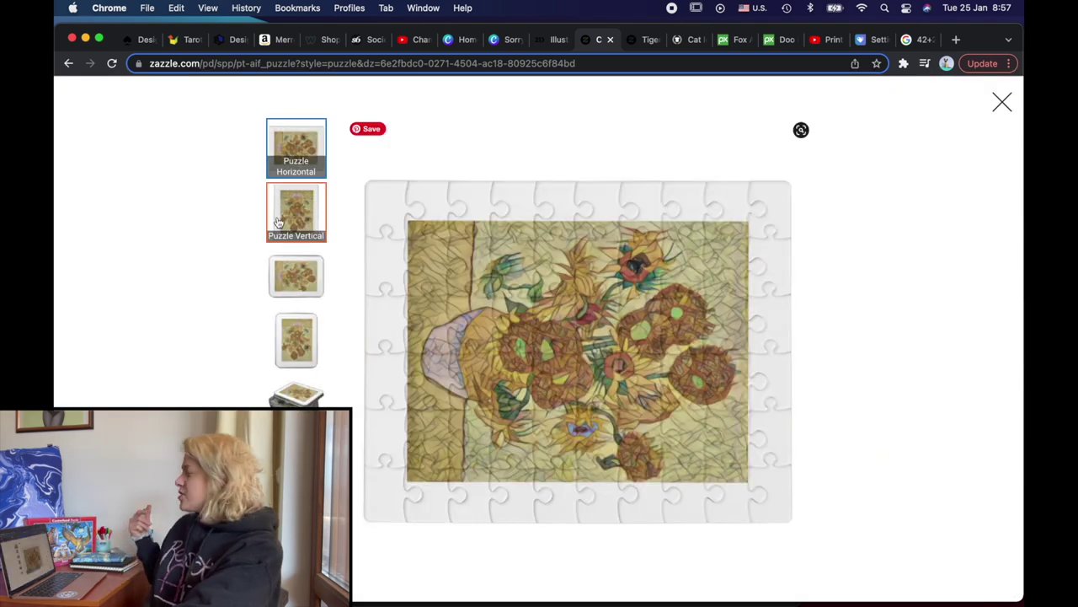
pyautogui.click(279, 221)
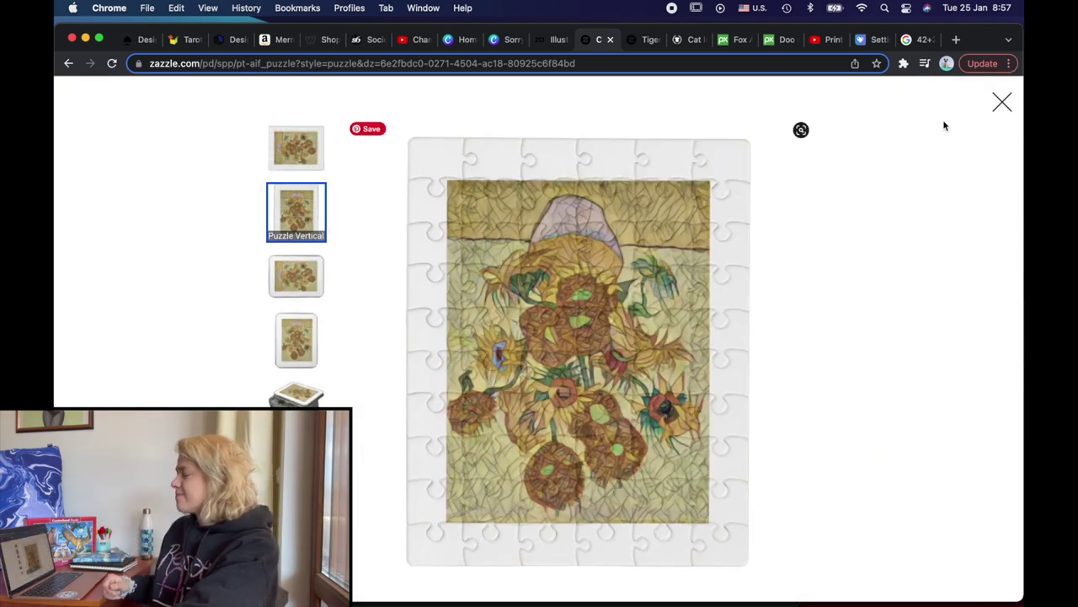
pyautogui.click(1002, 102)
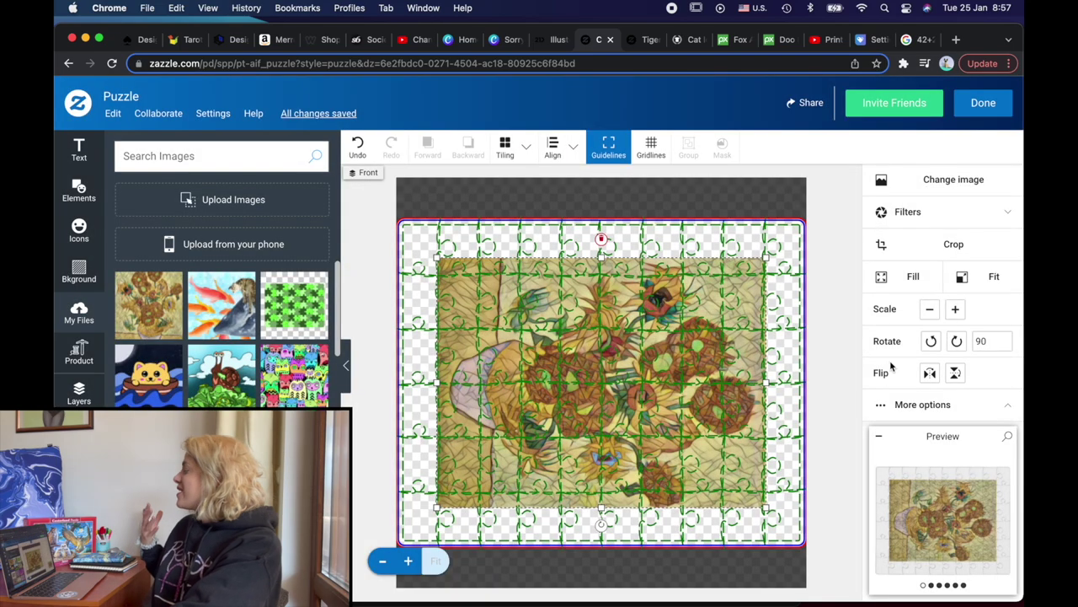
# - Cycle the rotation to 90° again, recheck the vertical preview, and bring up background colours
pyautogui.click(931, 342)
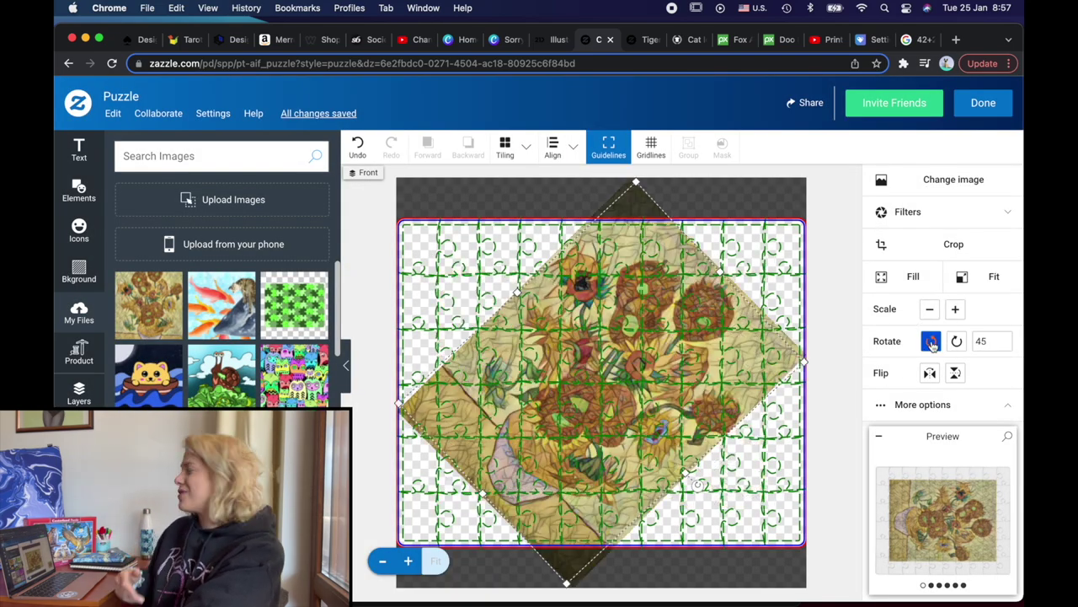
pyautogui.click(931, 342)
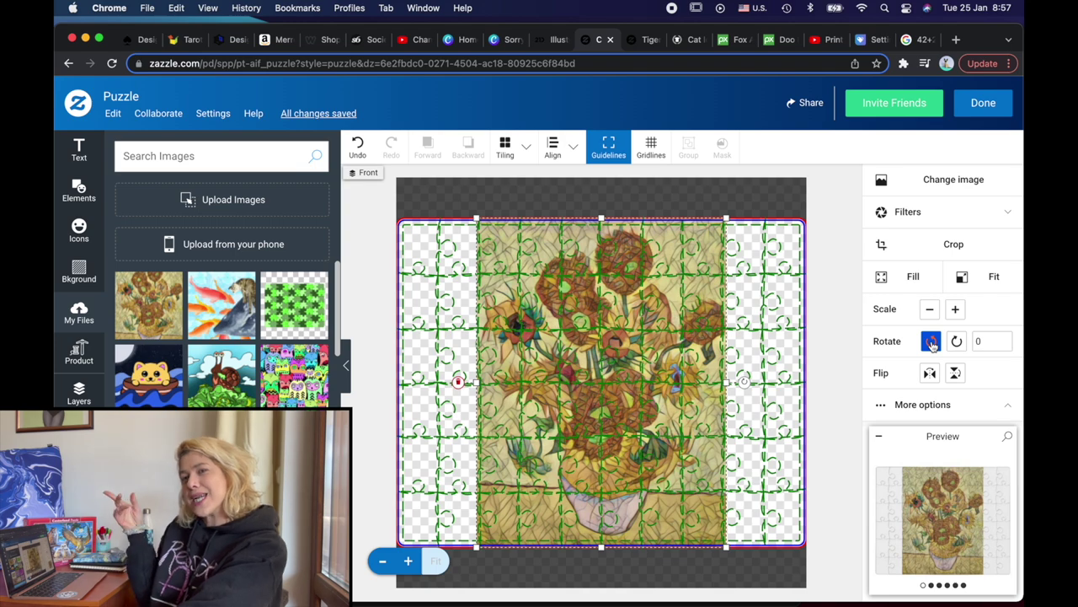
pyautogui.click(931, 342)
pyautogui.click(931, 342)
pyautogui.click(879, 495)
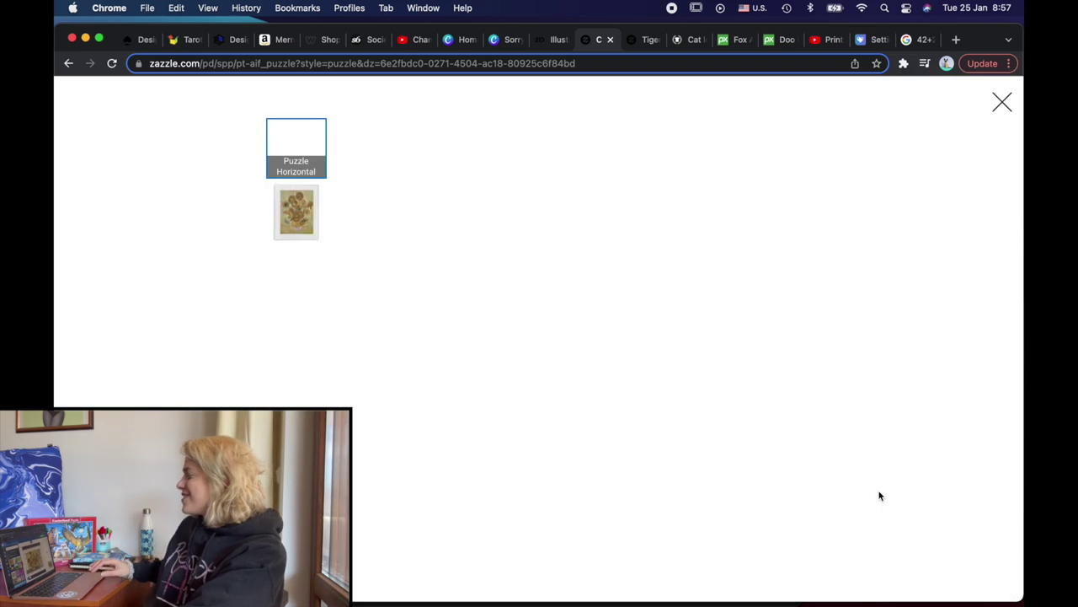
pyautogui.click(296, 211)
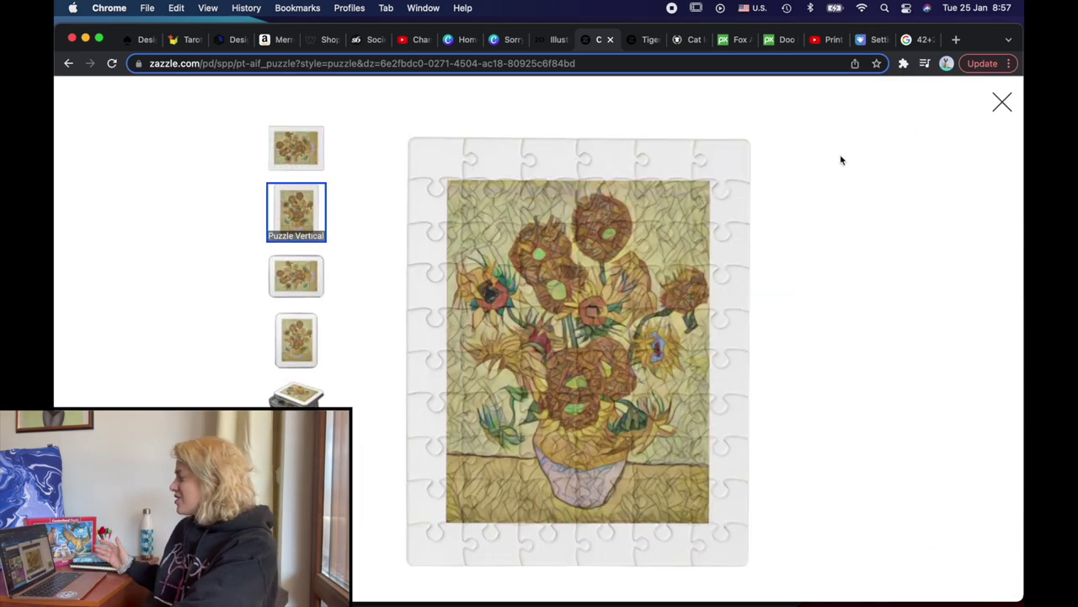
pyautogui.click(1002, 104)
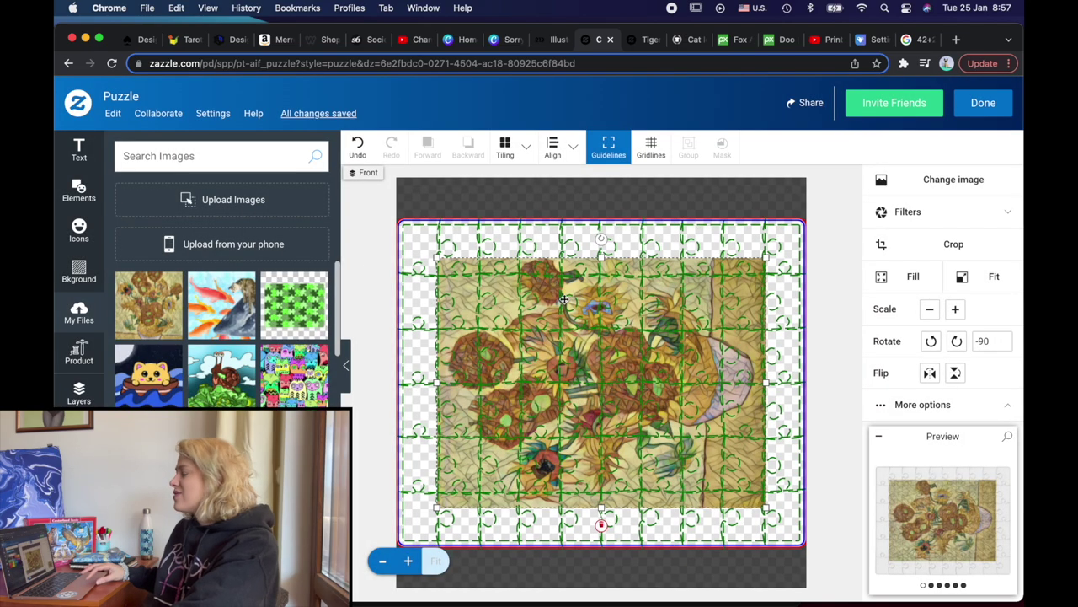
pyautogui.click(78, 270)
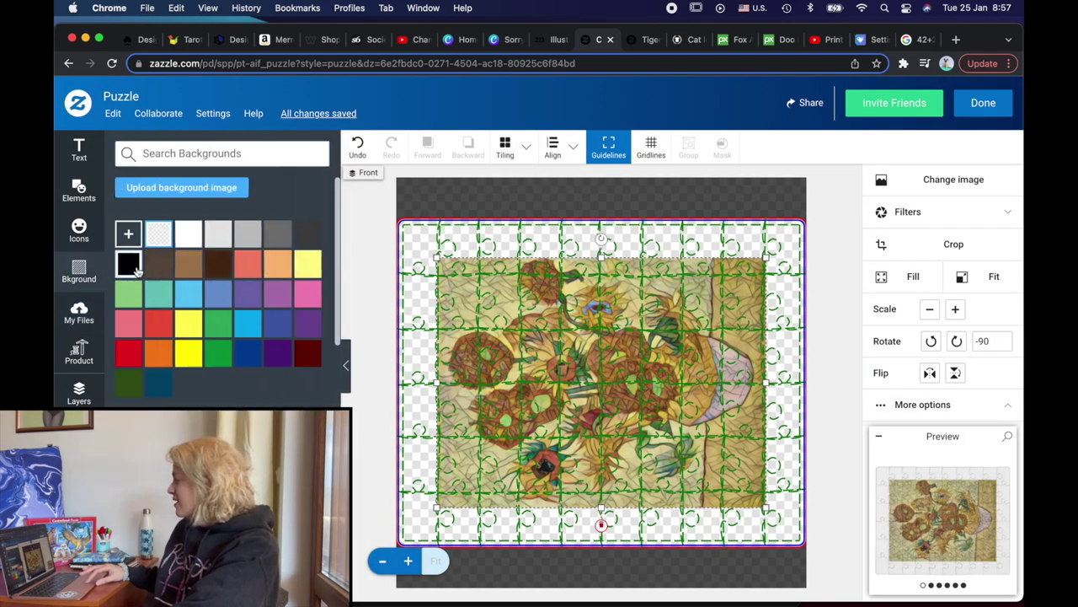
# - Give the puzzle a transparent background and make the sunflower image fill it
pyautogui.click(128, 264)
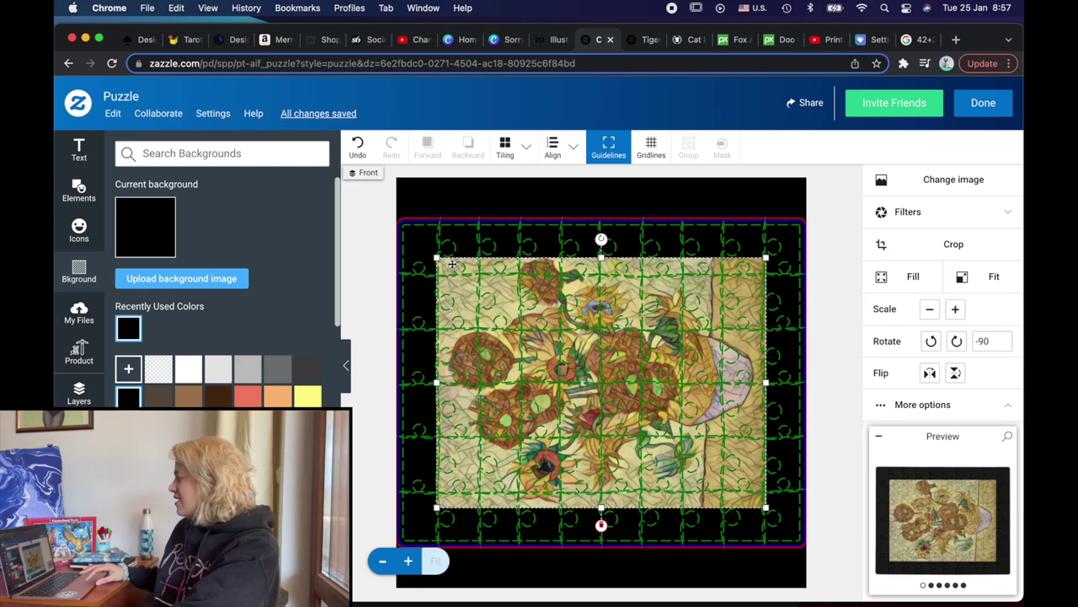
pyautogui.click(185, 373)
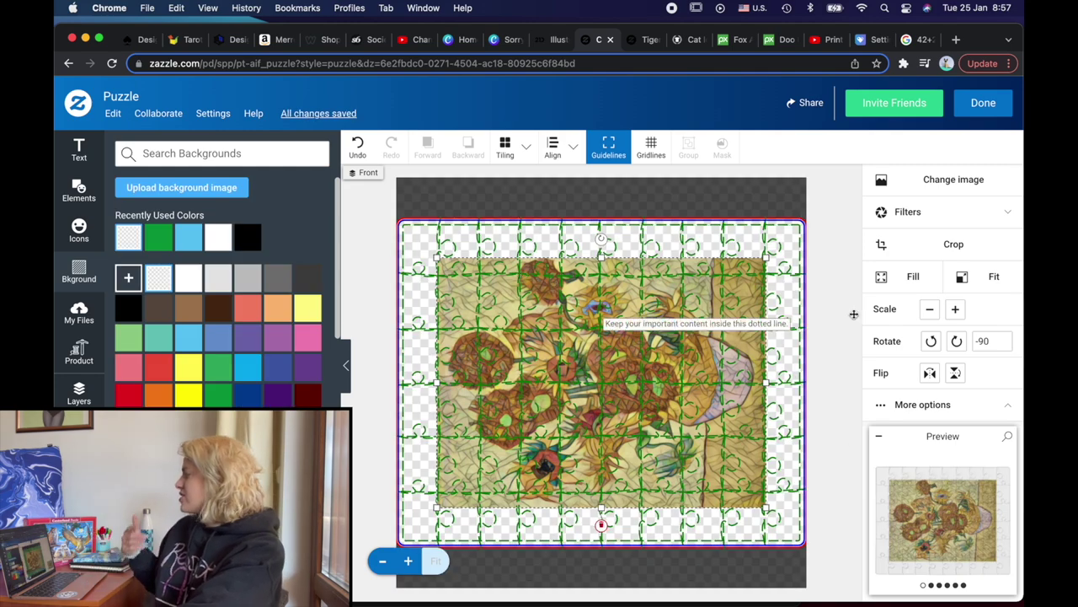
pyautogui.click(913, 278)
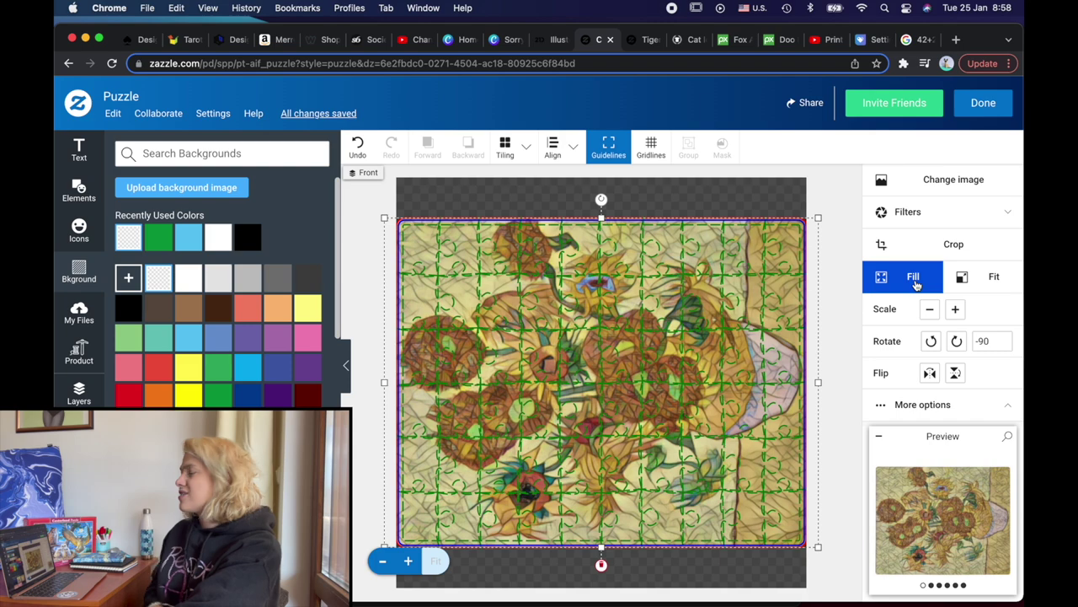
# - Check the Puzzle Vertical preview, finish editing, and start listing the puzzle for sale
pyautogui.click(949, 514)
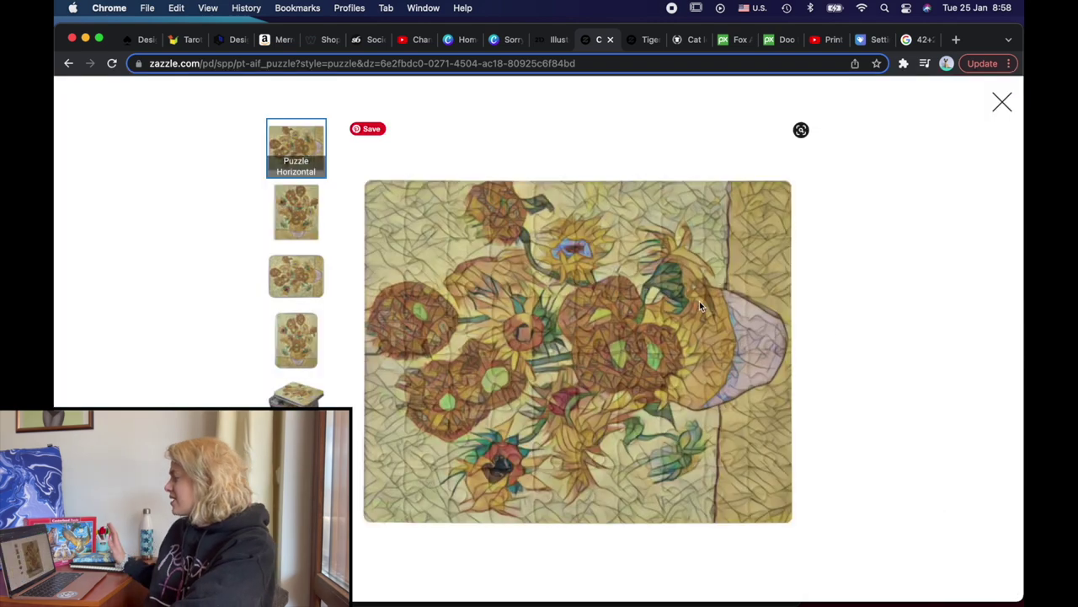
pyautogui.click(292, 207)
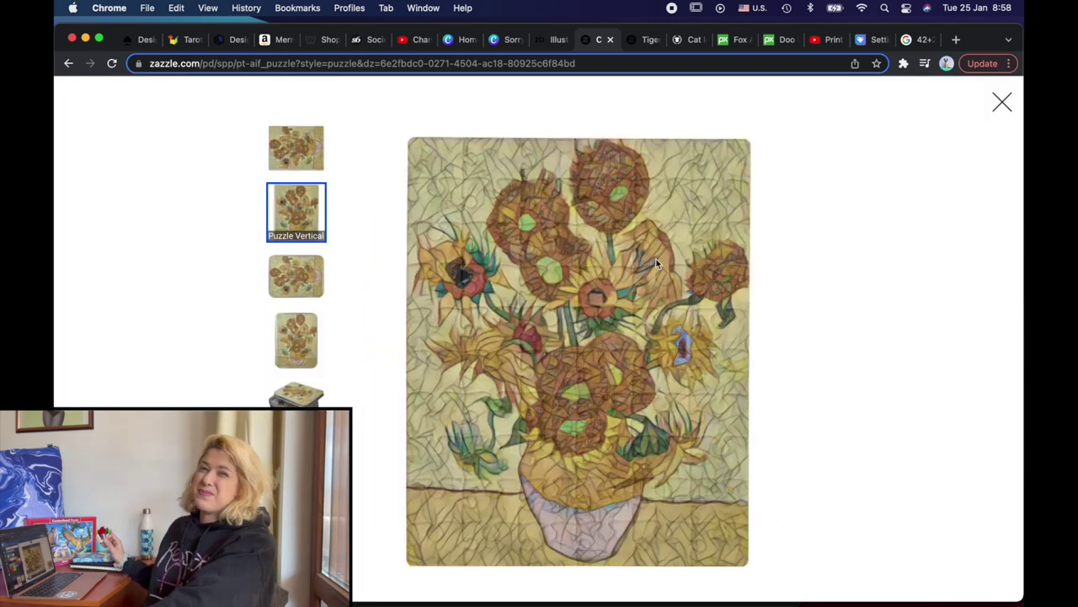
pyautogui.click(1002, 102)
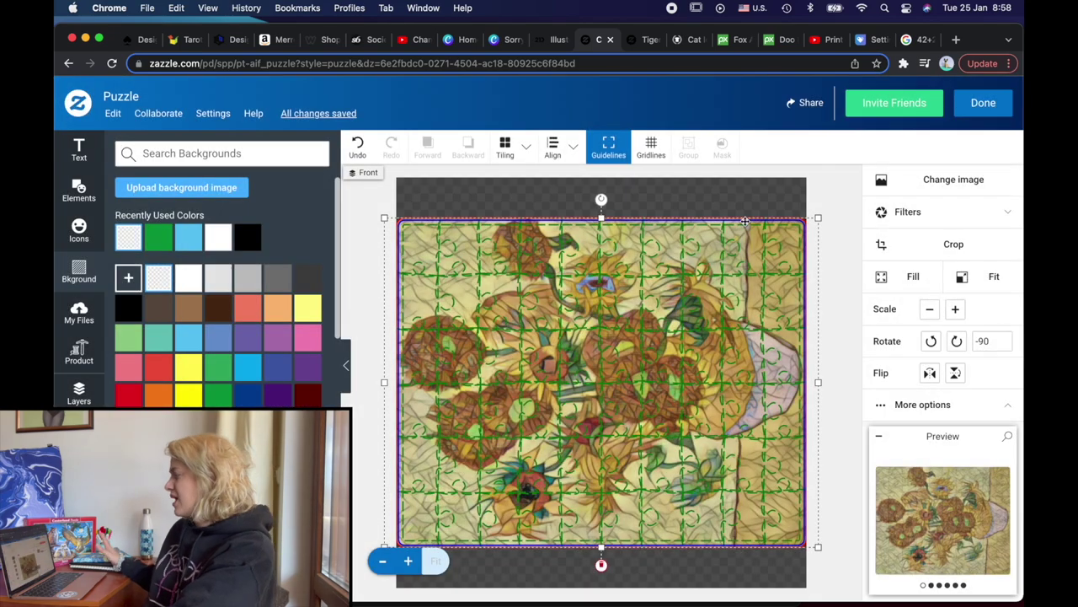
pyautogui.click(978, 112)
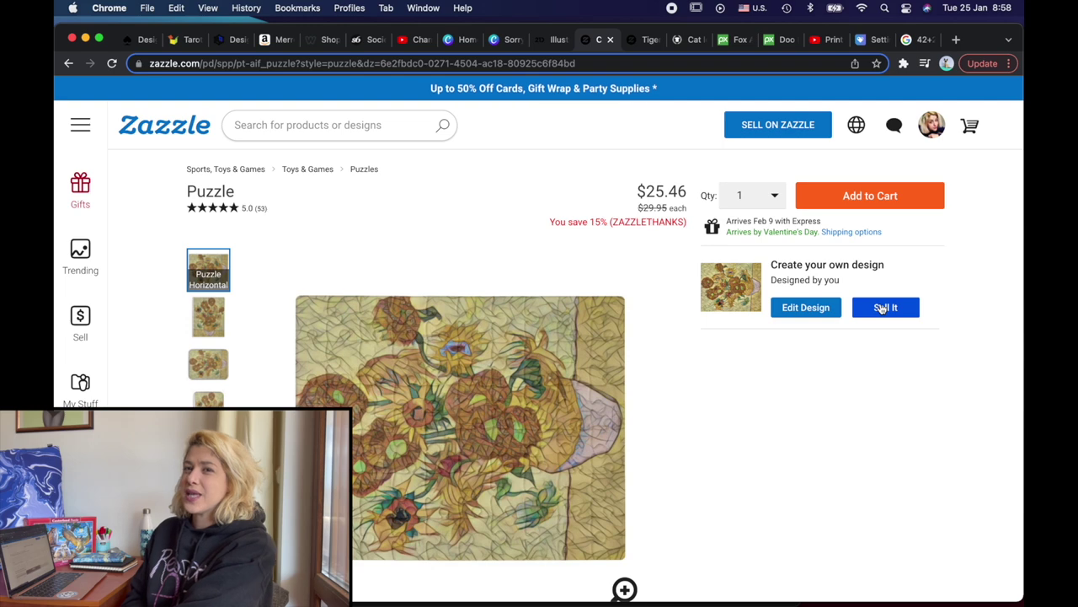
pyautogui.click(882, 307)
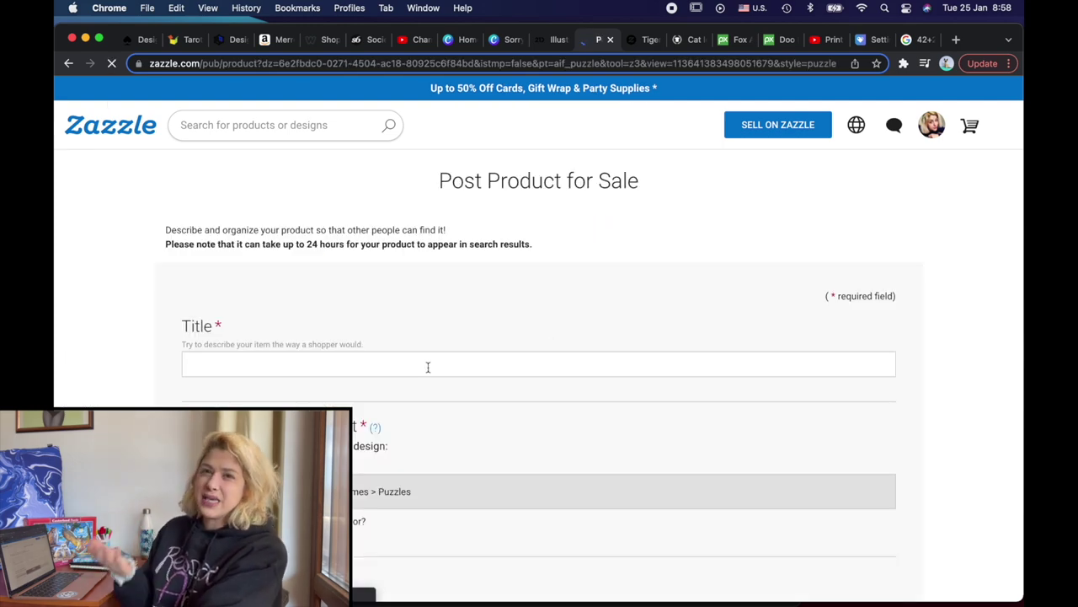
# - Post the puzzle for sale titled 'Mosaic Van Gogh Sunflowers Jigsaw Puzzle'
pyautogui.click(428, 367)
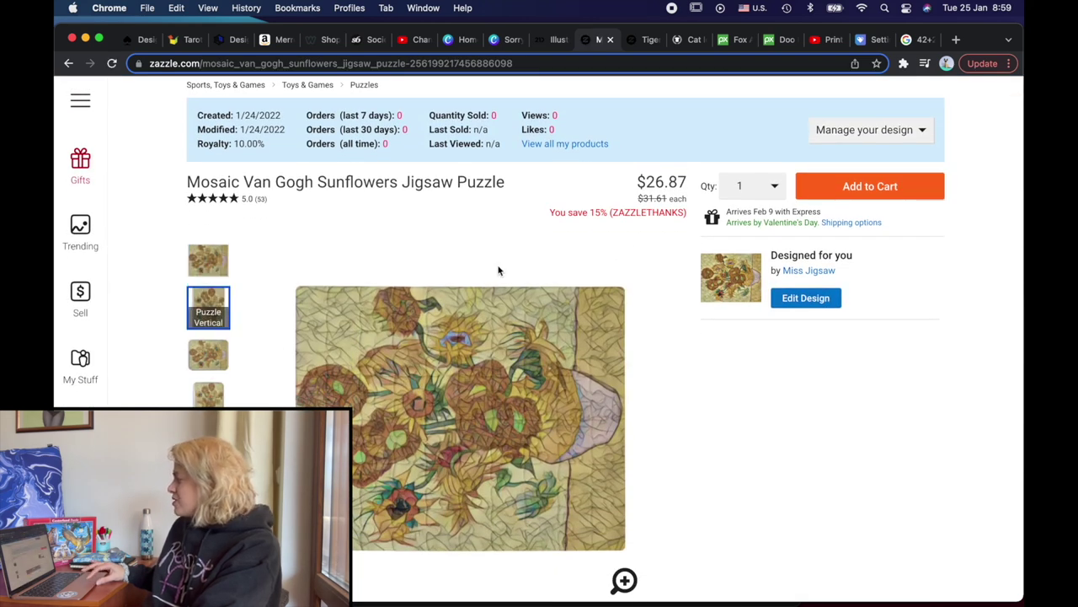
pyautogui.scroll(-2, 590, 354)
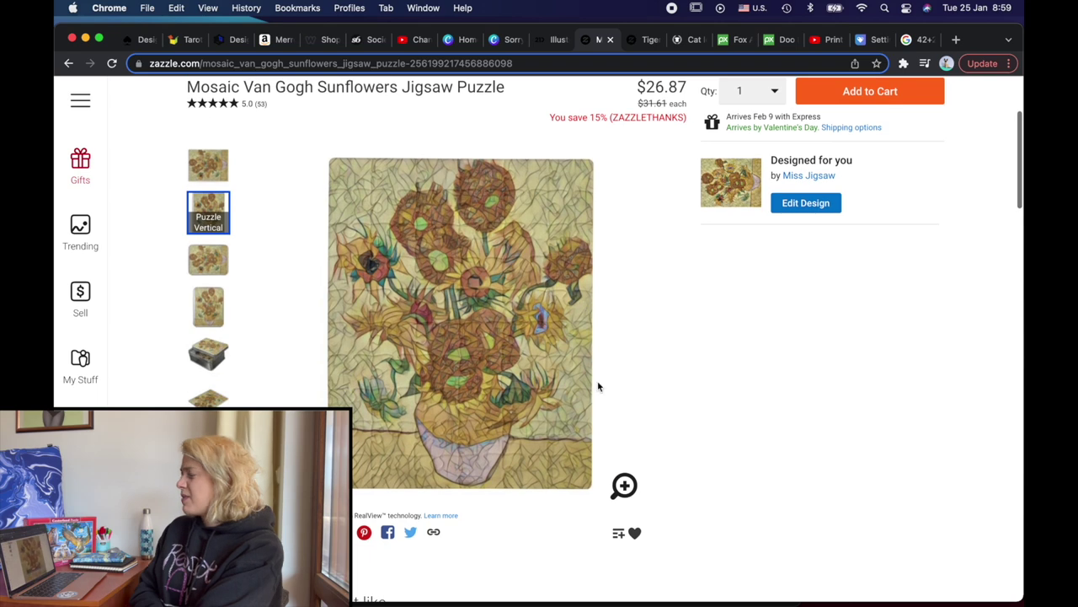
pyautogui.click(623, 487)
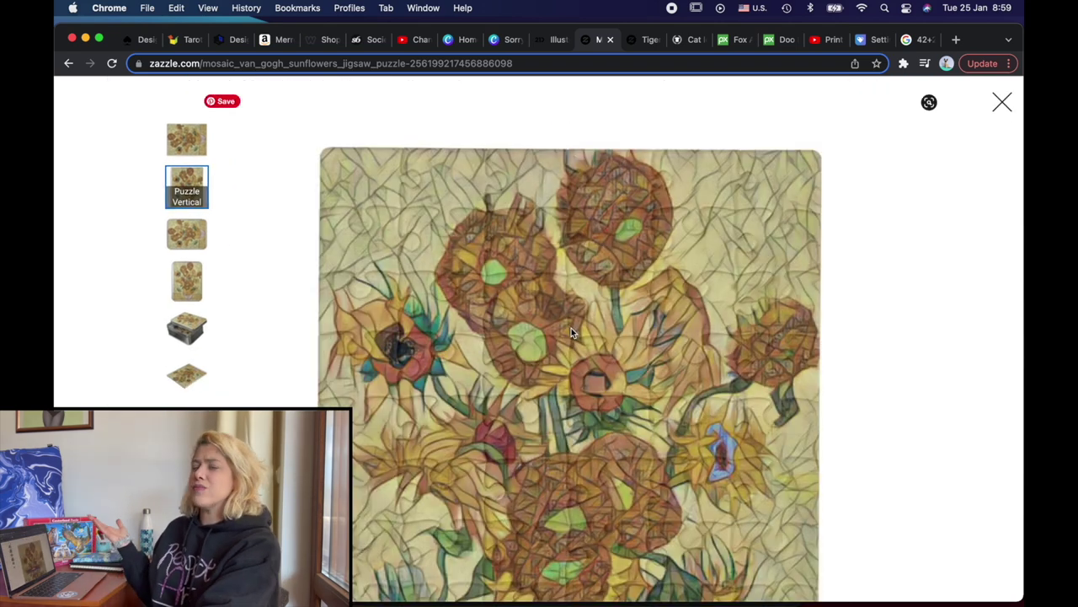
# - Browse the enlarged product images of the listed puzzle, then close the viewer
pyautogui.scroll(-5, 422, 225)
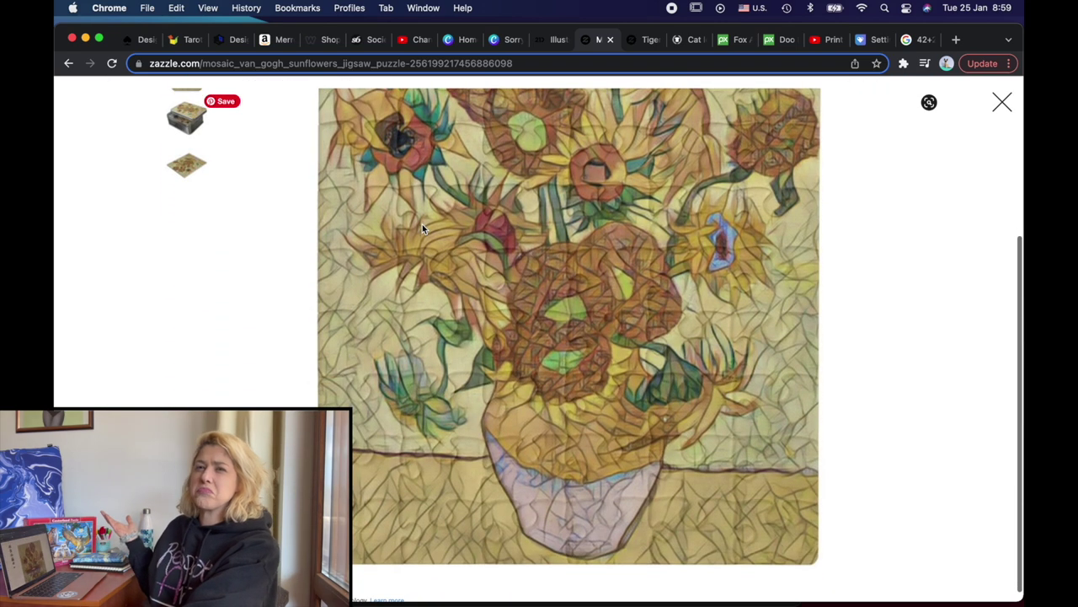
pyautogui.scroll(4, 422, 225)
pyautogui.scroll(1, 422, 224)
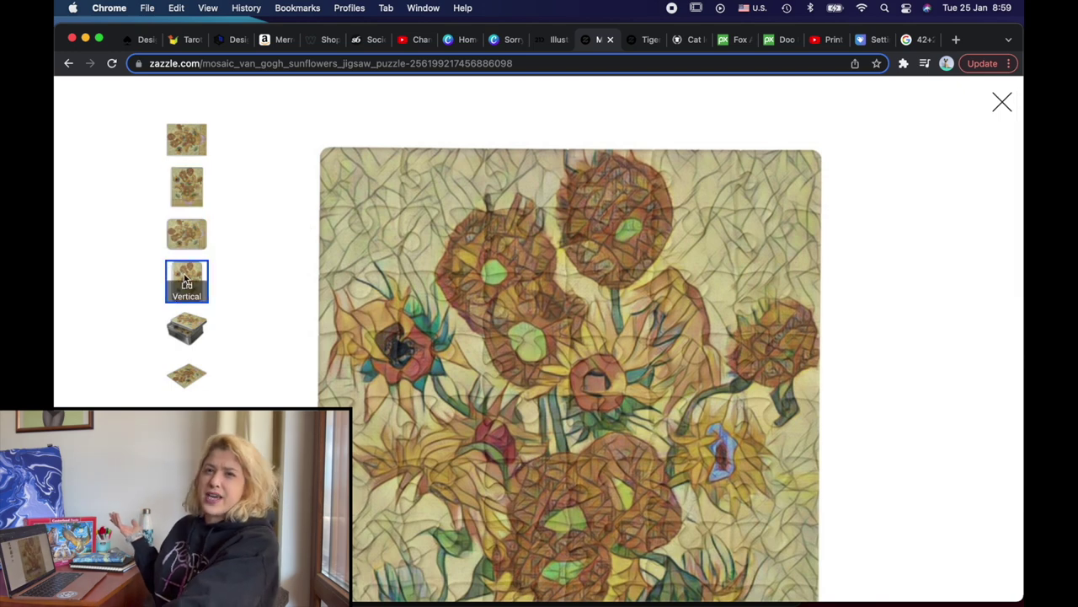
pyautogui.scroll(-4, 401, 228)
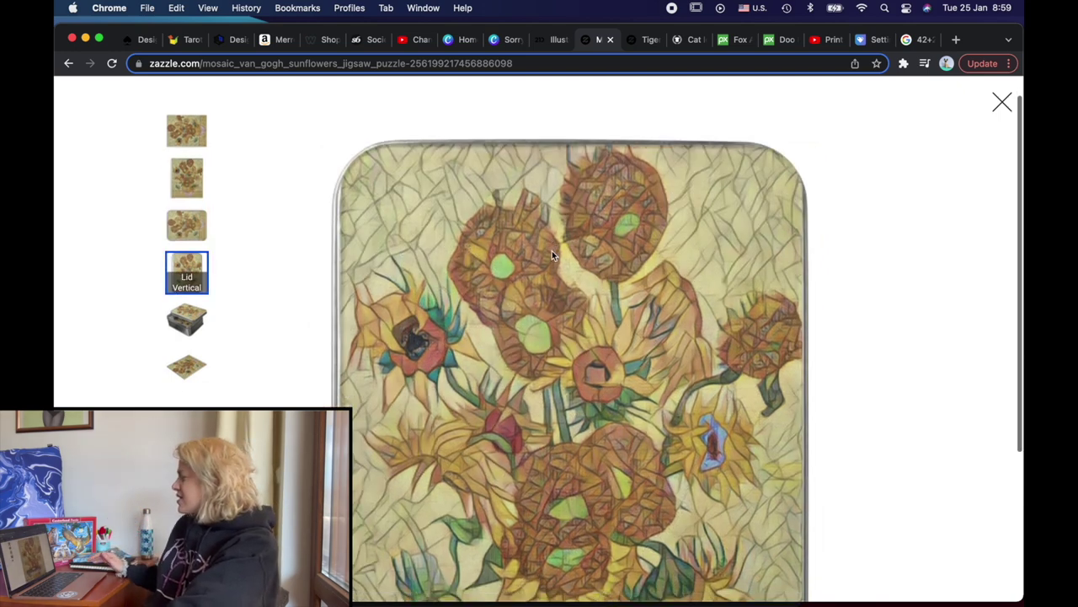
pyautogui.scroll(3, 401, 228)
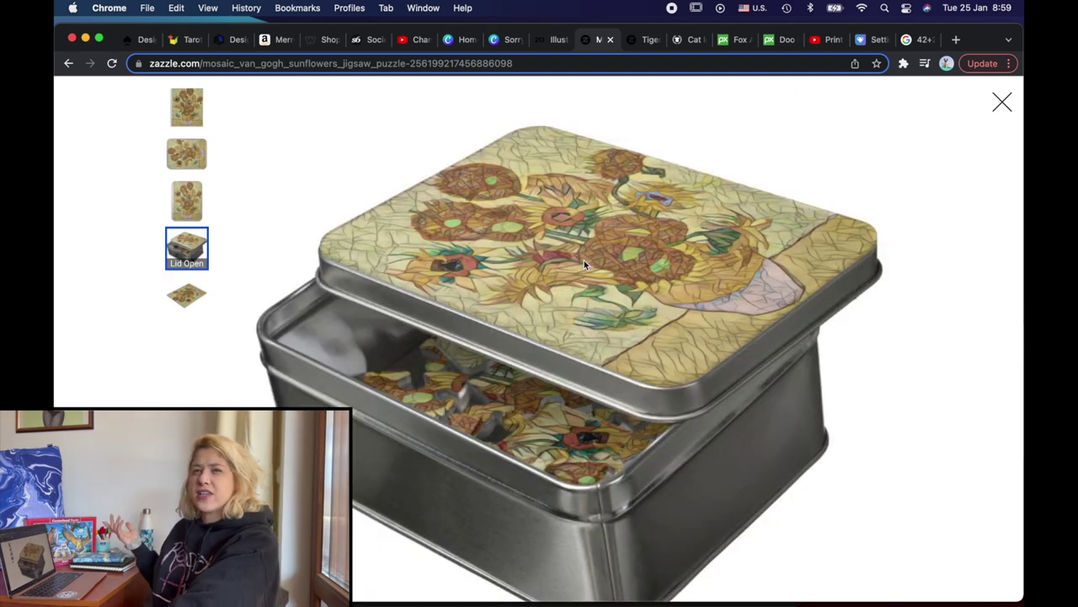
pyautogui.scroll(-2, 584, 260)
pyautogui.scroll(2, 584, 260)
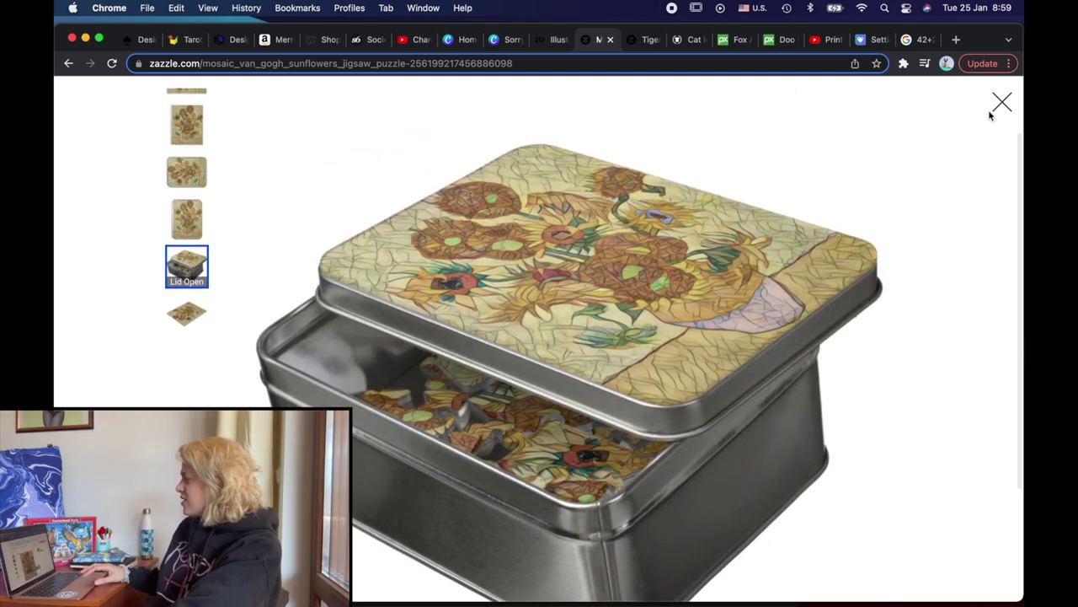
pyautogui.click(1001, 105)
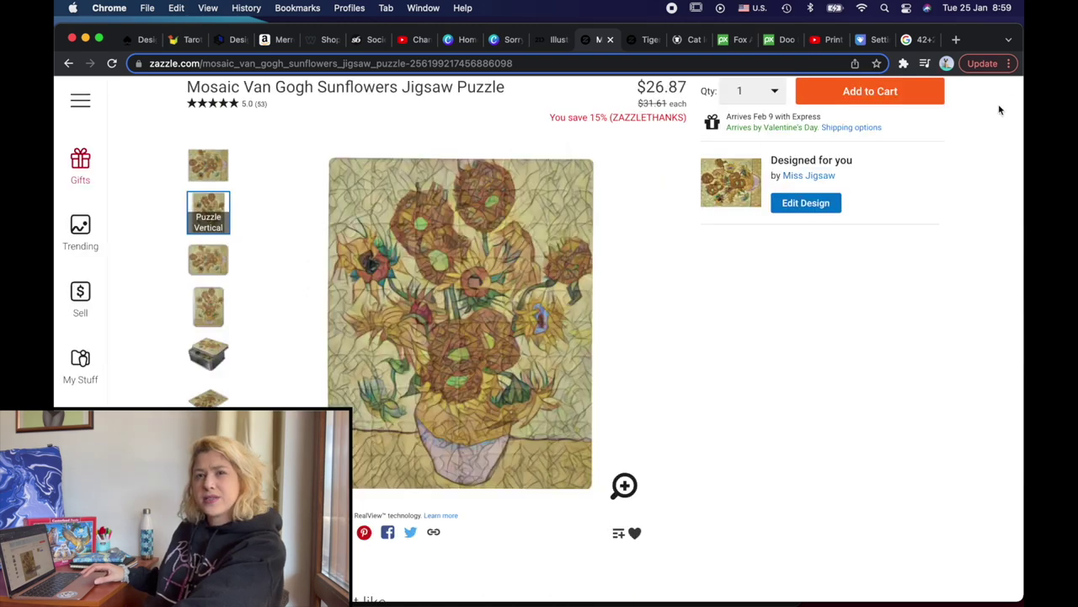